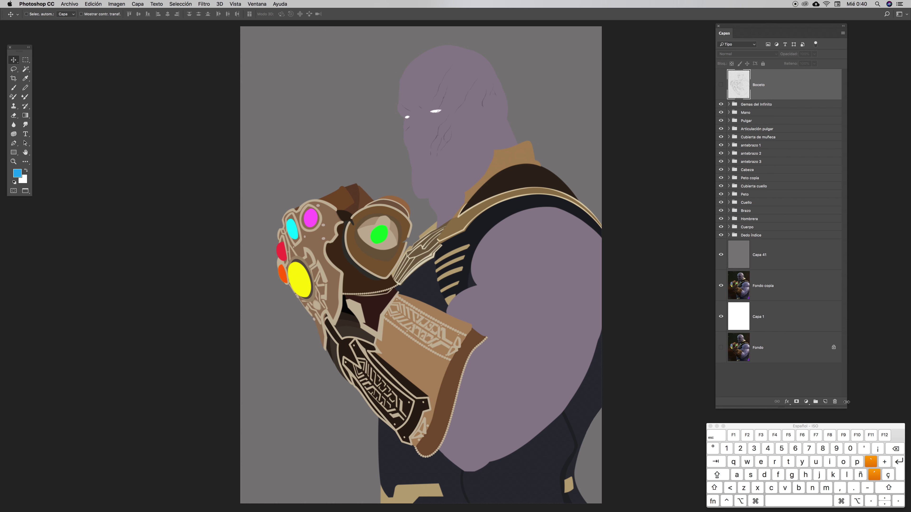
Check what the Gemas del Infinito group contains by toggling its visibility and viewing its layers
left_click_drag(847, 407, 857, 404)
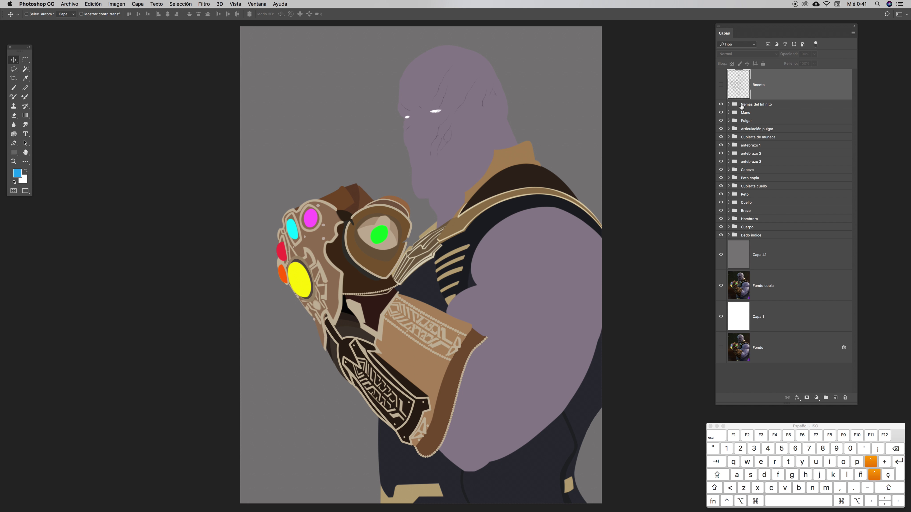
left_click(768, 107)
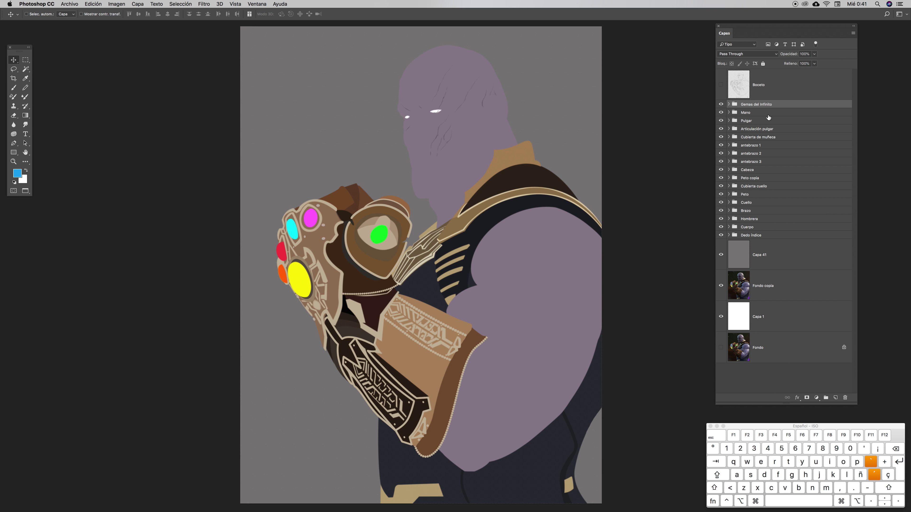
left_click(721, 105)
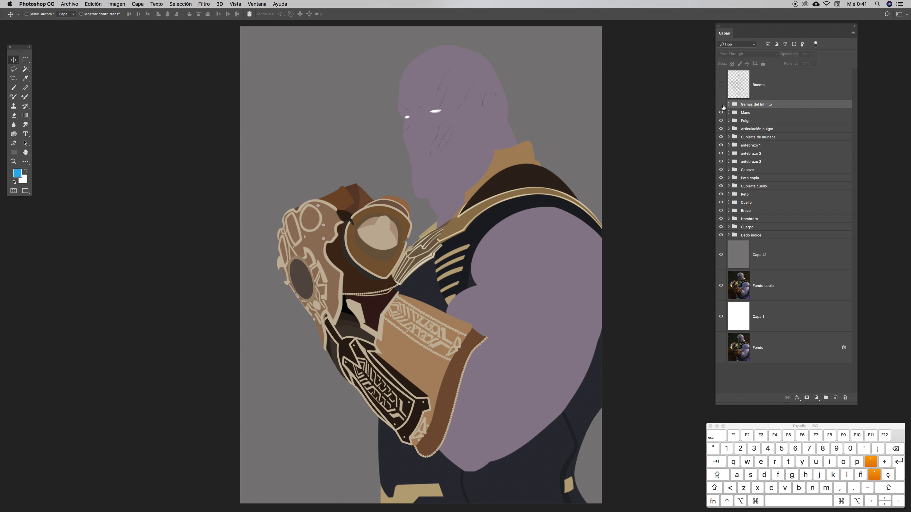
left_click(721, 104)
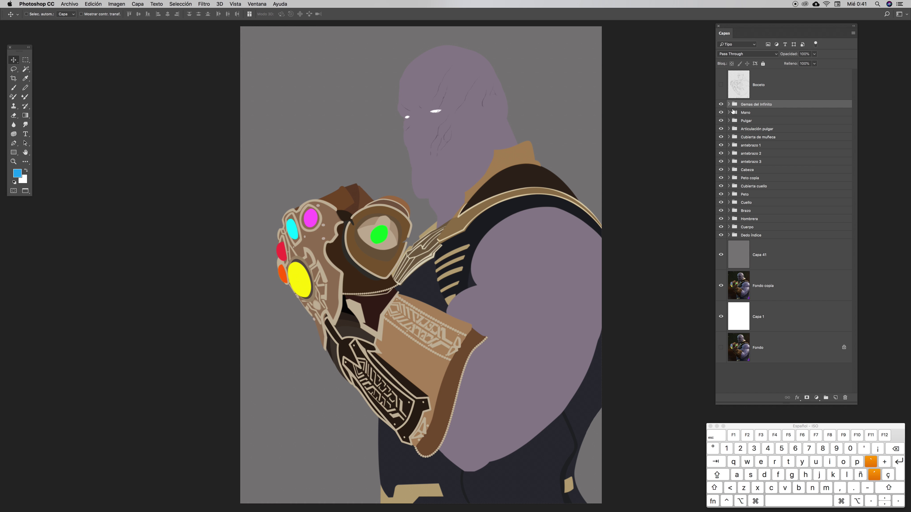
left_click(729, 104)
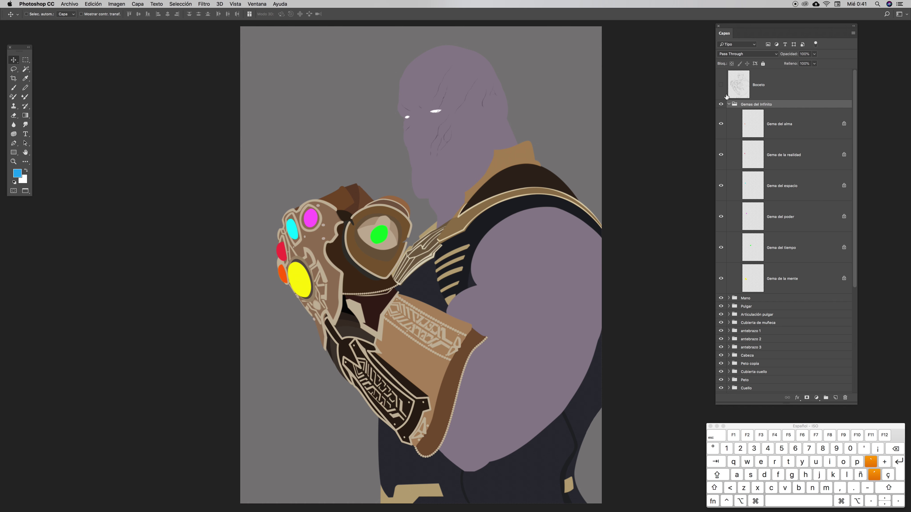
left_click(729, 104)
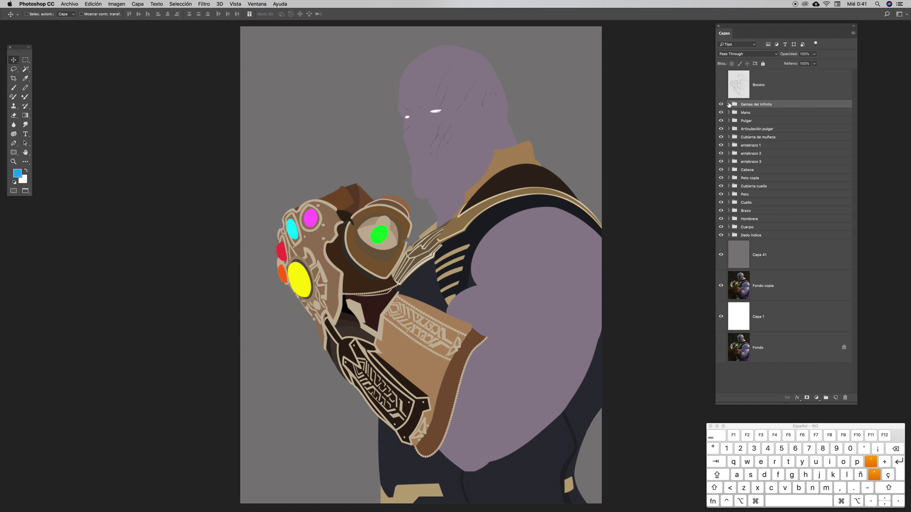
Examine the rivet, gem base and border layers inside the Mano group, and toggle the group's visibility to identify its artwork
left_click(750, 113)
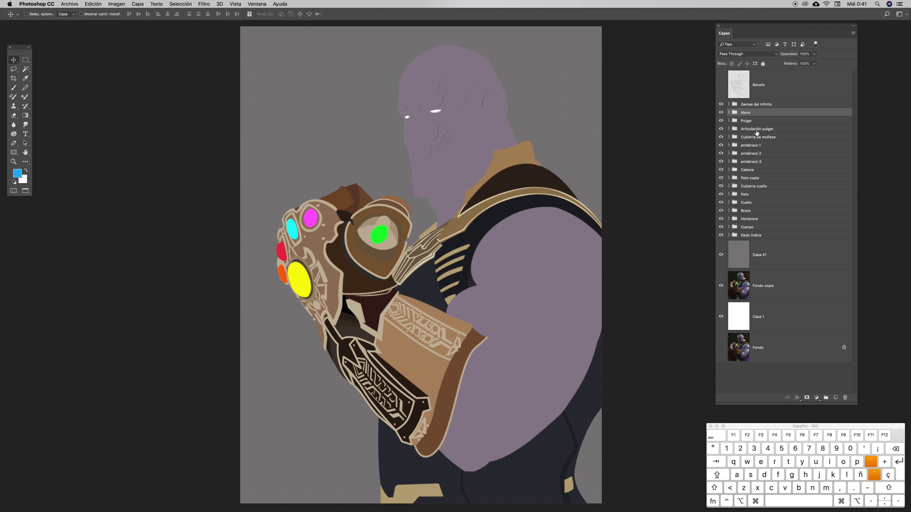
left_click(729, 114)
mouse_move(855, 105)
left_mouse_down()
mouse_move(855, 179)
mouse_move(847, 120)
left_mouse_up()
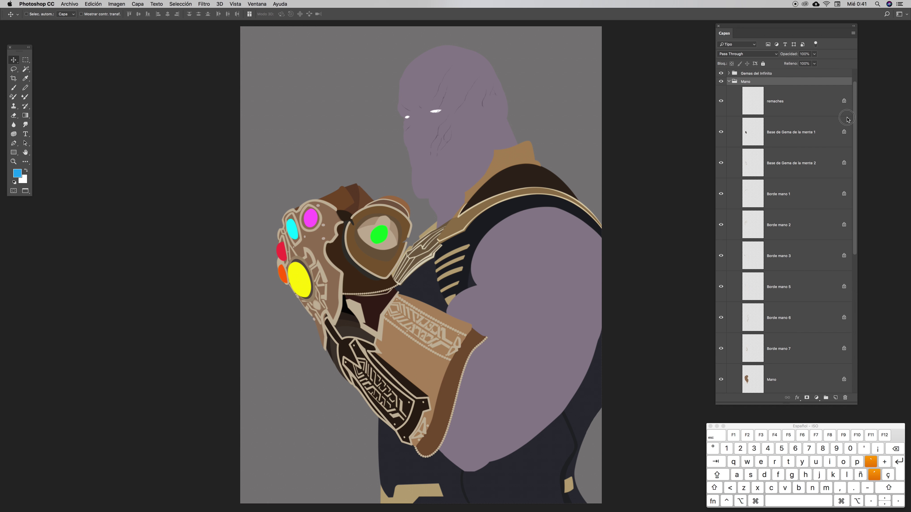
left_click(775, 102)
left_click(778, 135)
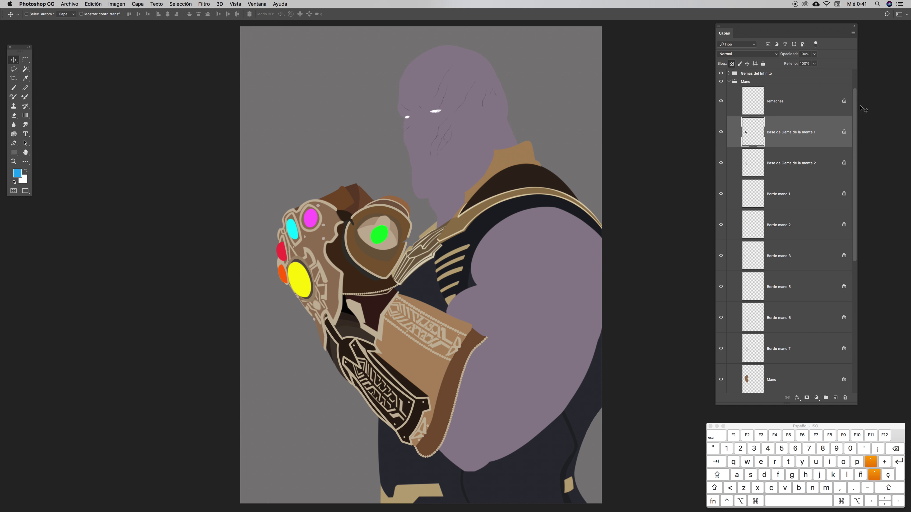
left_click(728, 82)
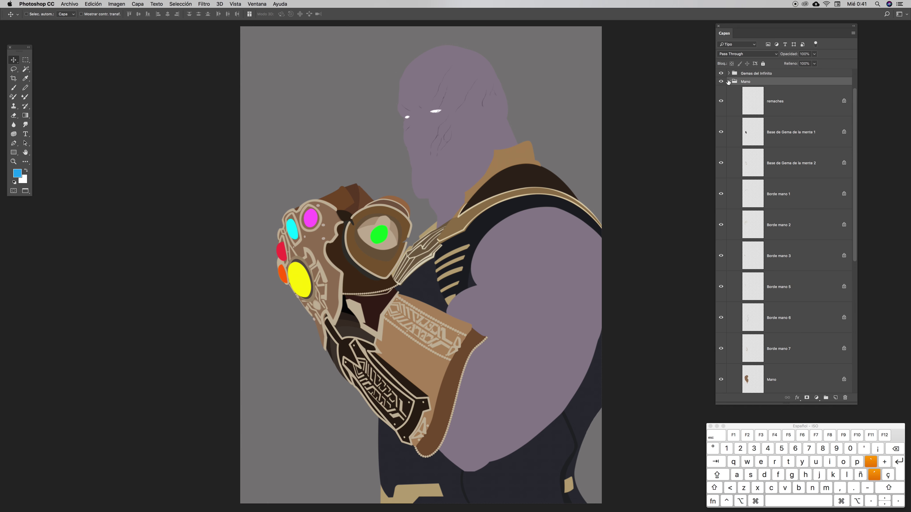
left_click(729, 82)
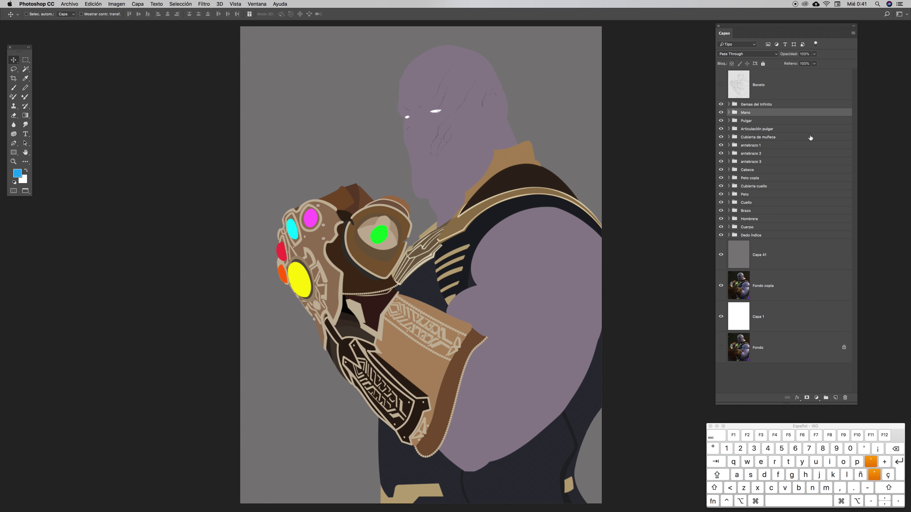
left_click(721, 112)
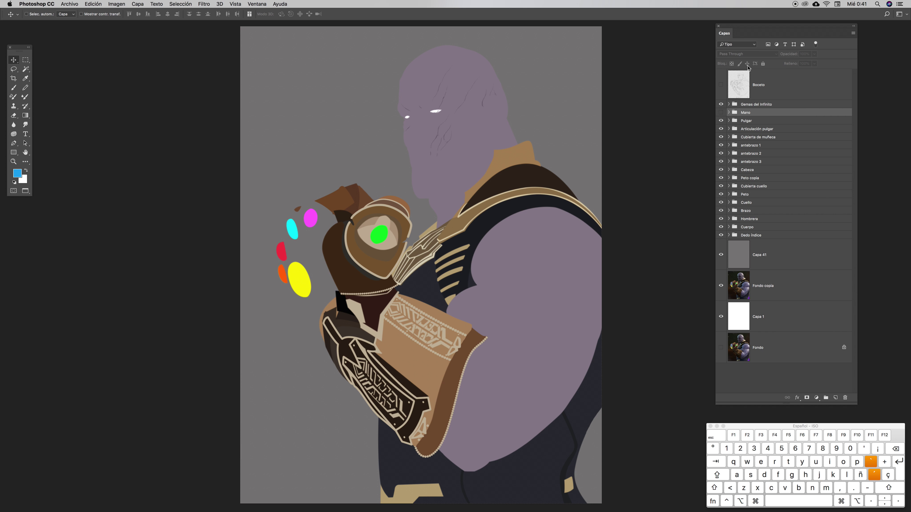
left_click(722, 113)
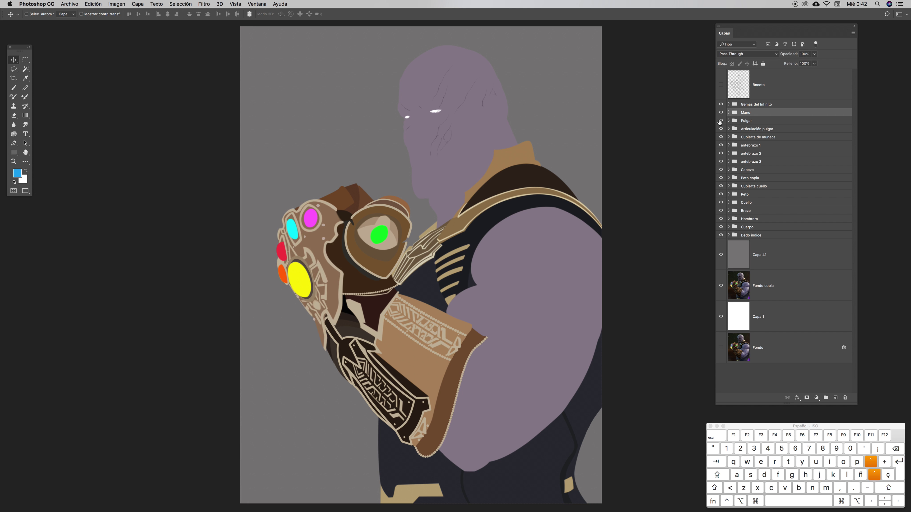
Toggle the Pulgar and Articulación pulgar groups off and on to check which gauntlet parts they hold
left_click(722, 121)
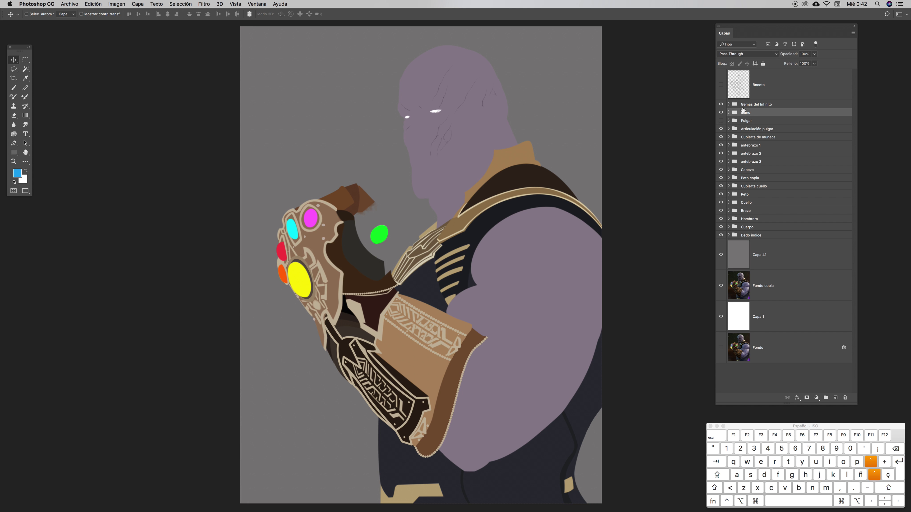
left_click(722, 121)
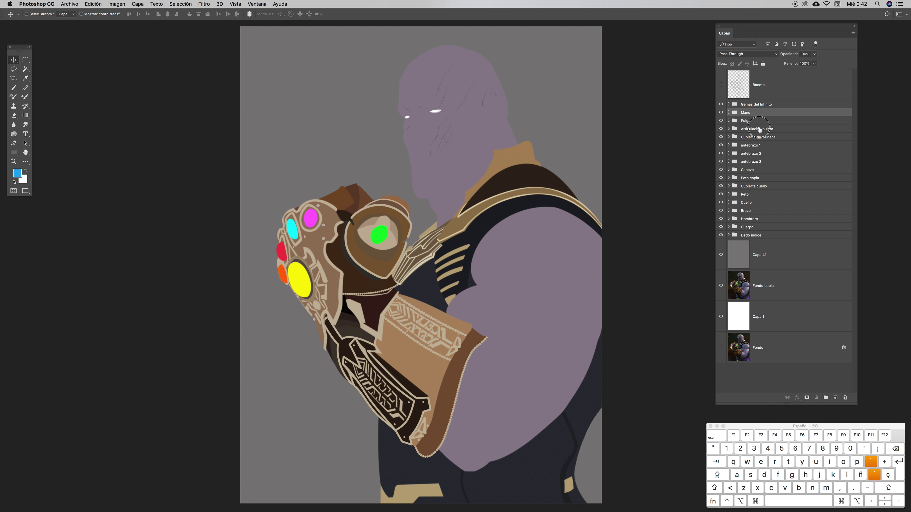
left_click(754, 129)
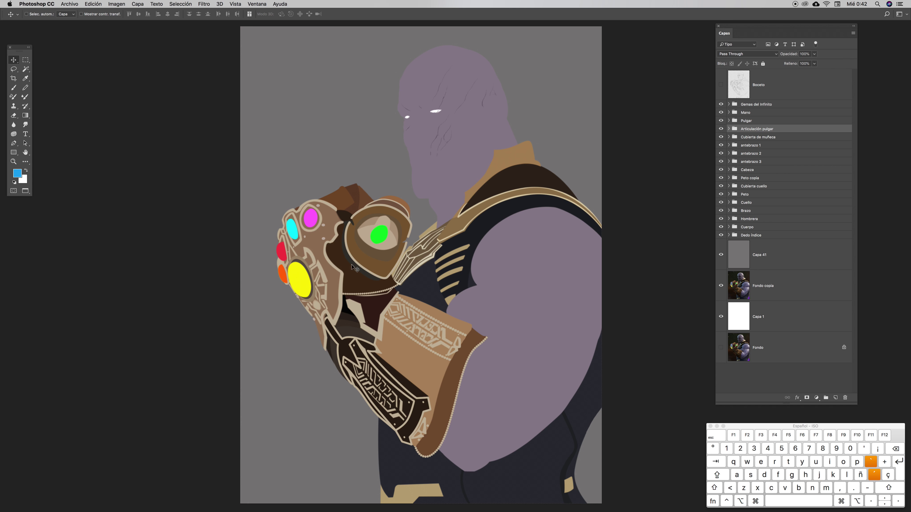
left_click(721, 129)
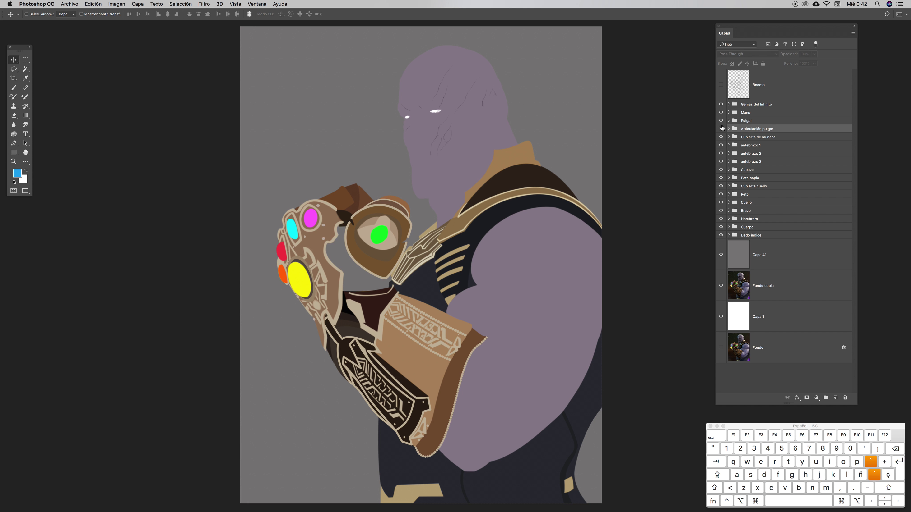
left_click(721, 128)
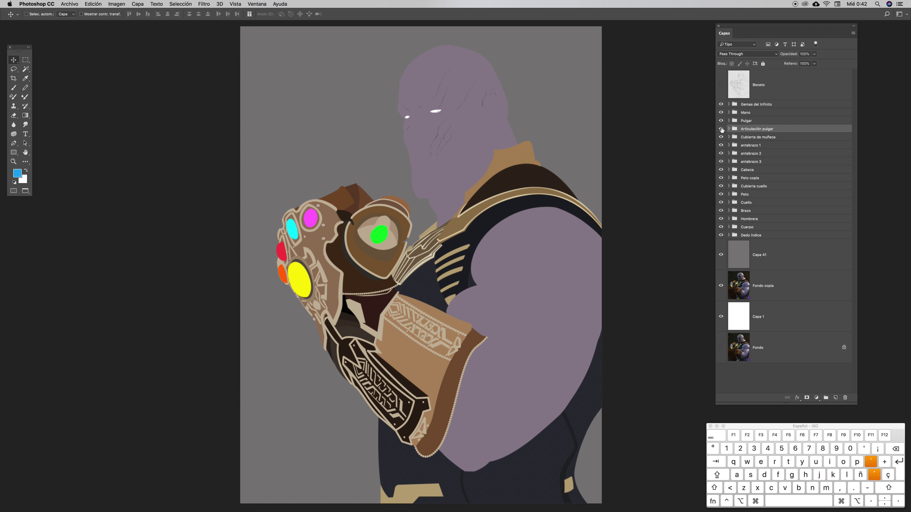
Toggle the visibility of the Cubierta de muñeca group to check the wrist cover artwork
left_click(750, 137)
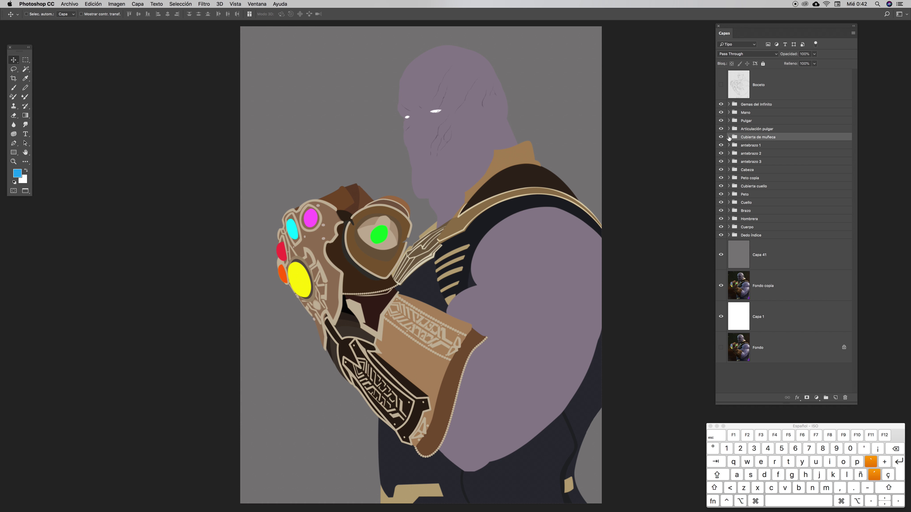
left_click(722, 138)
left_click(721, 138)
left_click(721, 138)
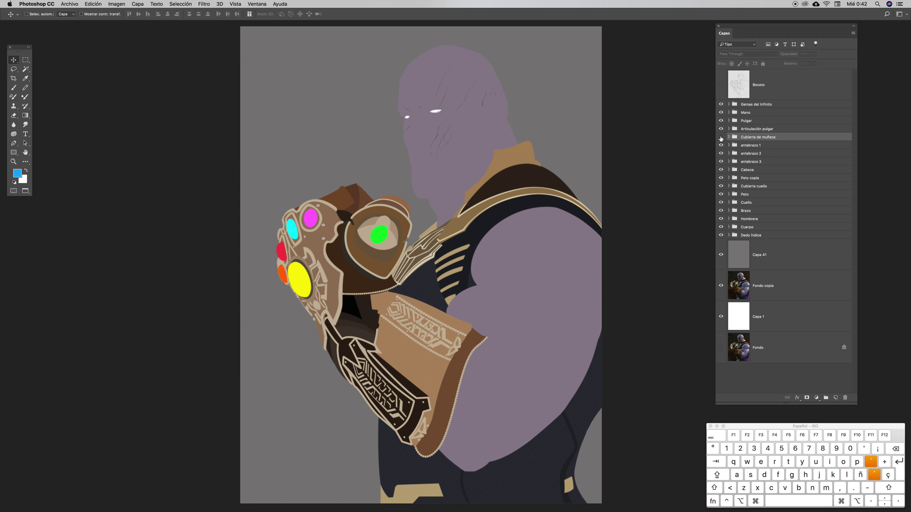
left_click(721, 138)
Toggle the antebrazo 1, antebrazo 2 and antebrazo 3 groups off and on to check each forearm part
left_click(746, 147)
left_click(721, 146)
left_click(721, 146)
left_click(721, 154)
left_click(720, 155)
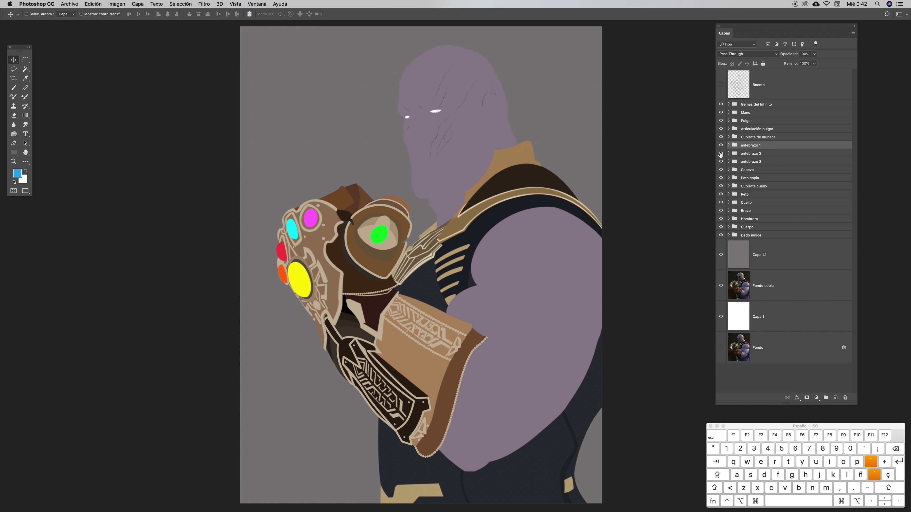
left_click(746, 162)
left_click(721, 161)
left_click(721, 162)
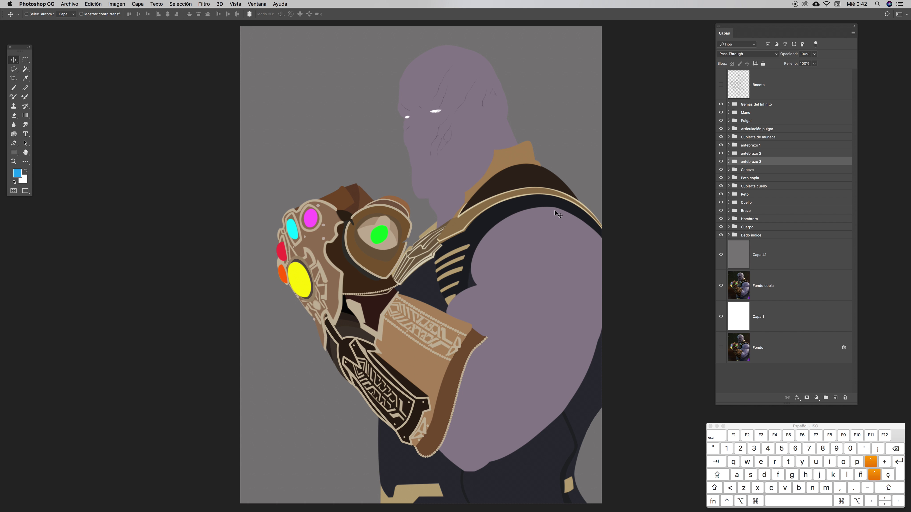
Examine the head's flat colour, eyes and scar lines up close, and frame the head together with the gauntlet
scroll(456, 133, "up", 3)
key("z")
left_click_drag(452, 135, 487, 147)
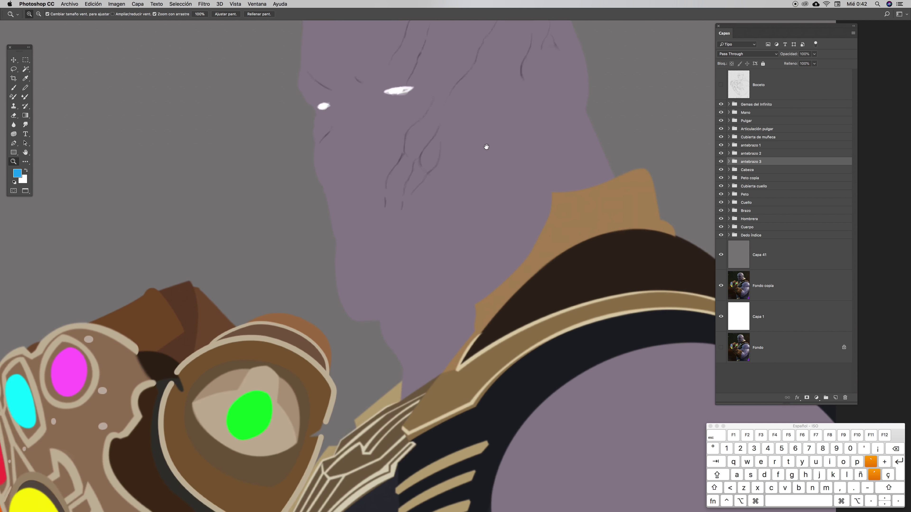
left_click_drag(493, 206, 482, 275)
key("v")
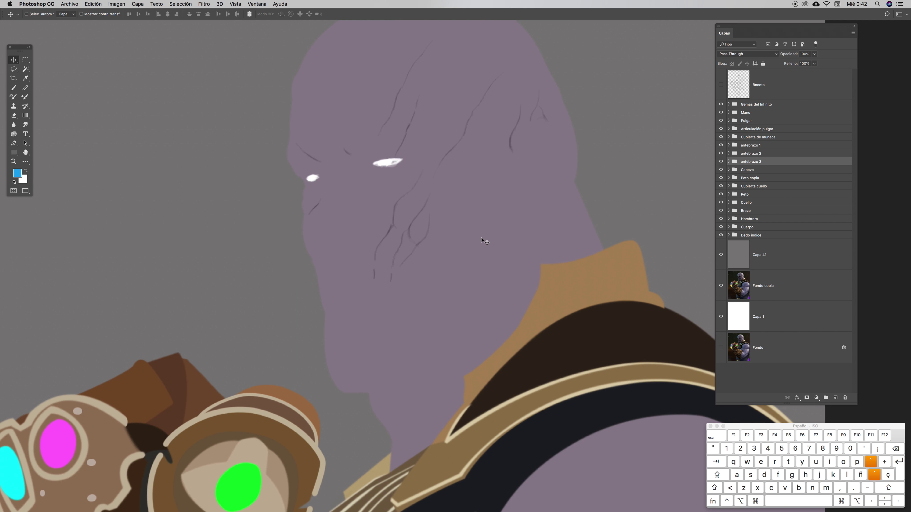
key("super+minus")
key("super+minus")
key("super+minus")
key("super+minus")
key("z")
left_click_drag(445, 276, 538, 238)
key("v")
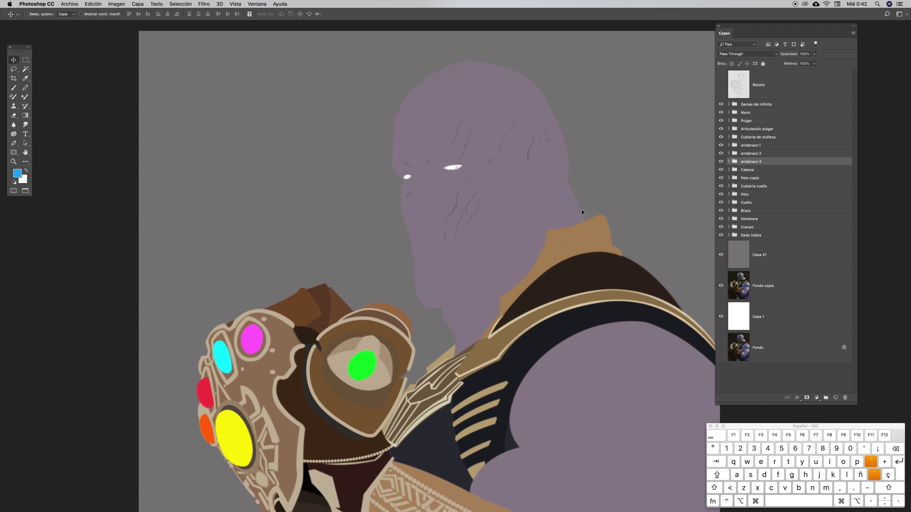
Hide the grey Capa 41 layer and place a duplicate of the Fondo copia photo beside the flat-coloured head as a reference
left_click(734, 258)
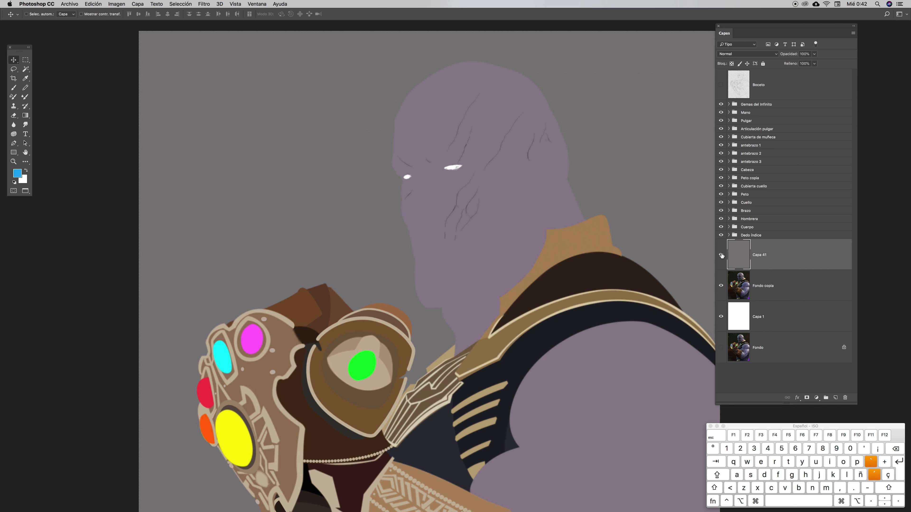
left_click(721, 255)
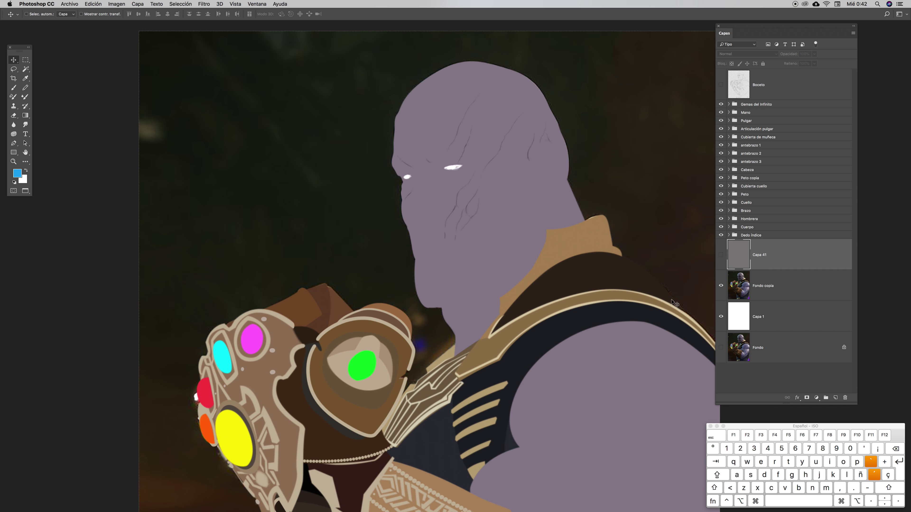
left_click(742, 280)
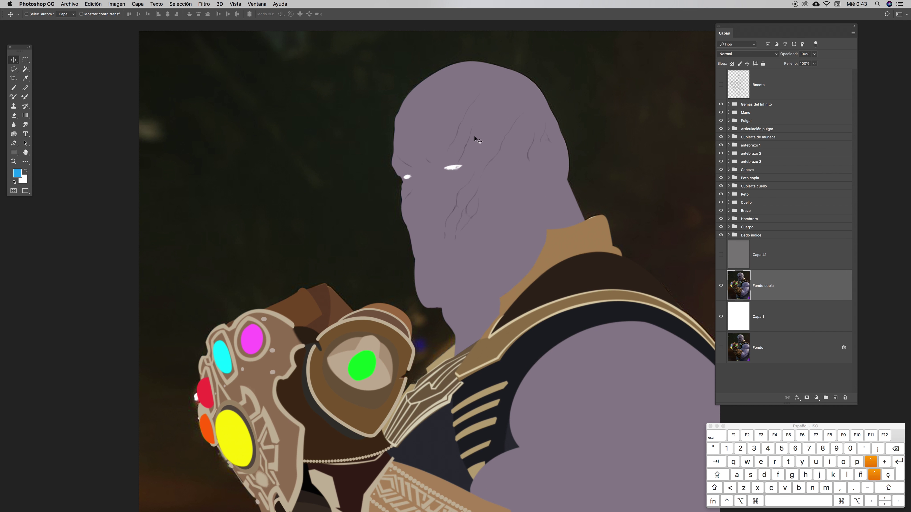
key("alt")
key("shift")
left_click_drag(576, 147, 418, 160)
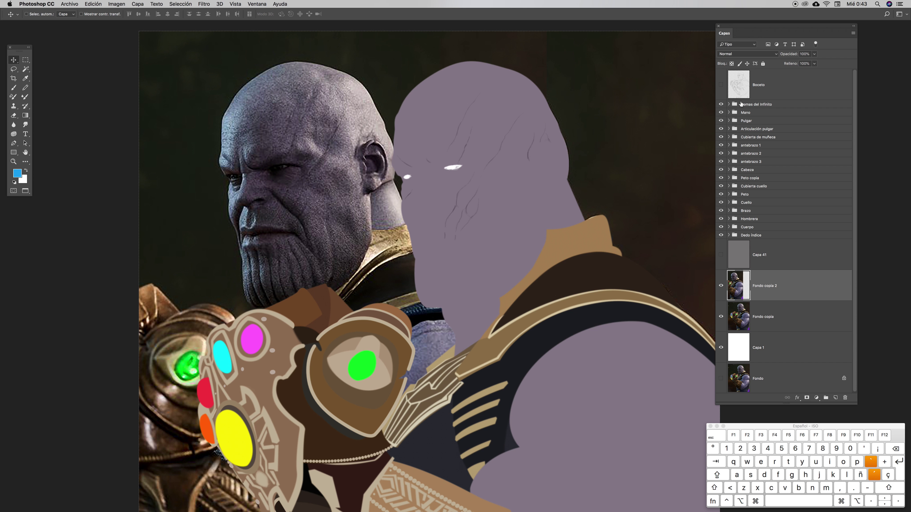
Locate the head's layer by picking it on the canvas, and go through the Cabeza, Cicatrices and Ojos layers of its group
left_click(757, 170)
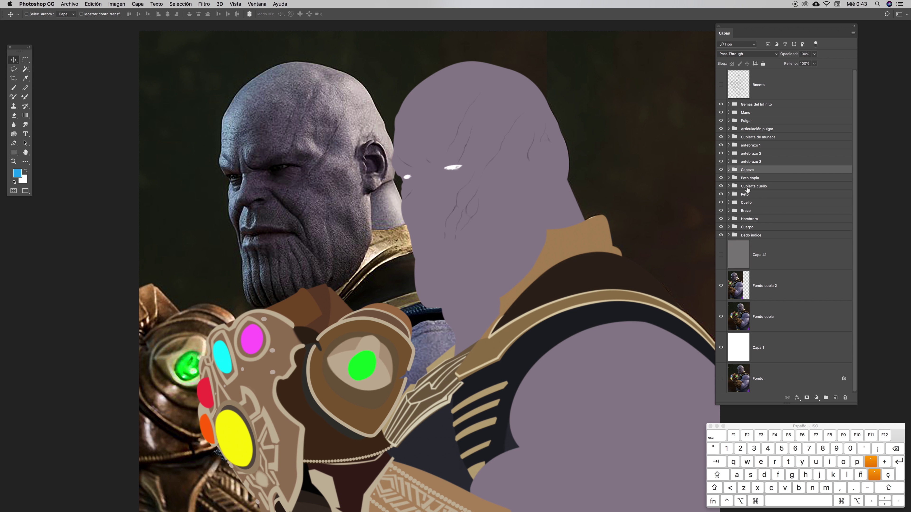
left_click(748, 287)
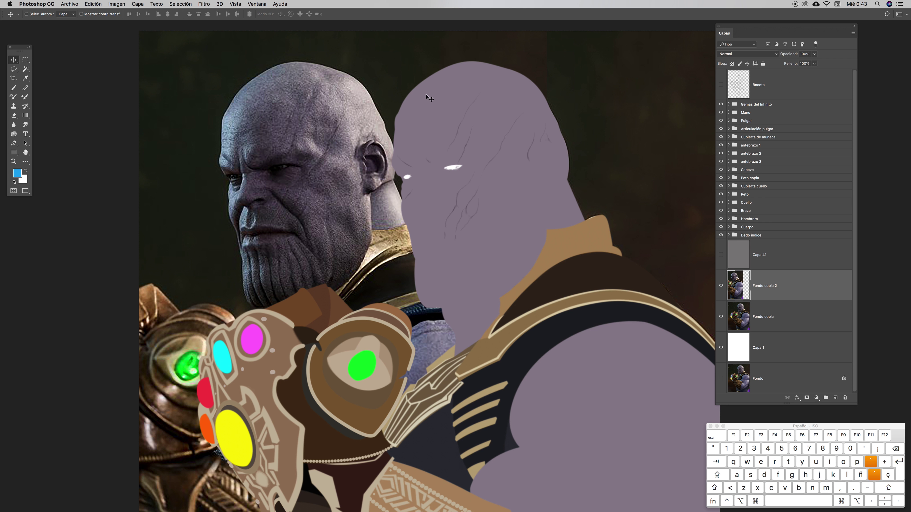
key("v")
key("super")
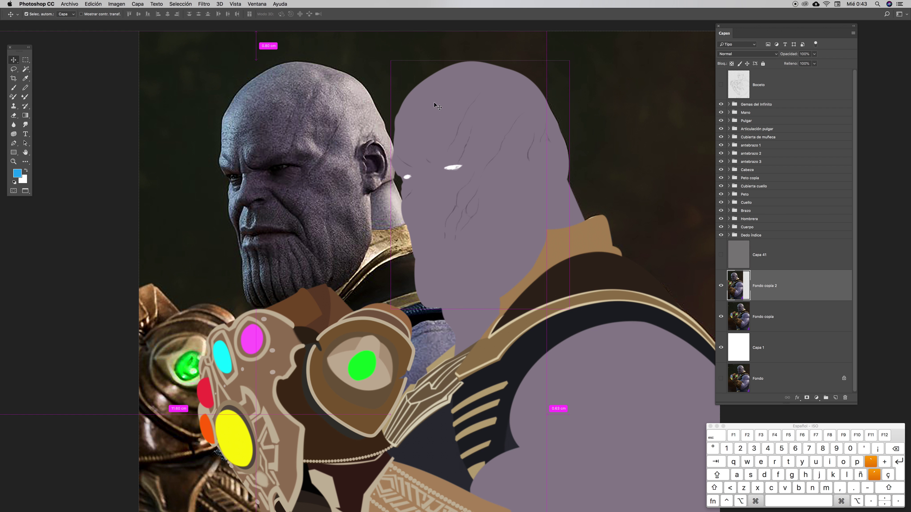
left_click(434, 102, "super")
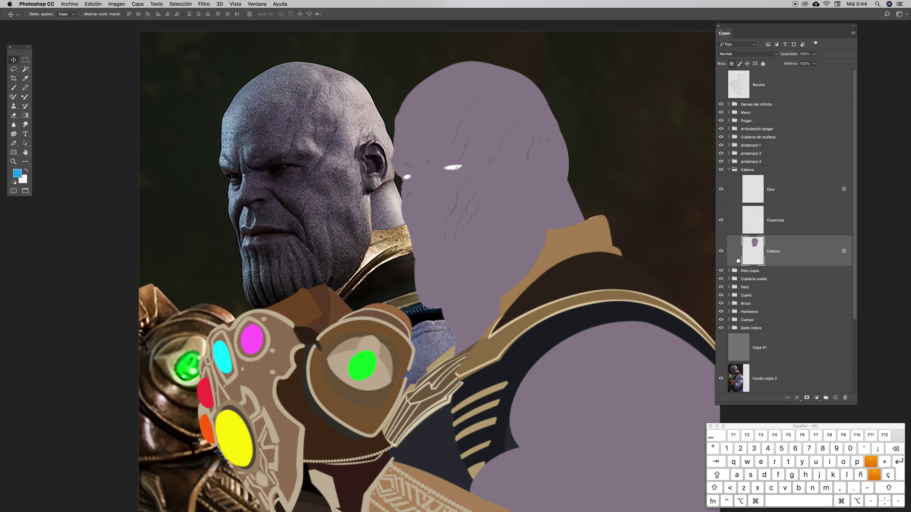
left_click(760, 223)
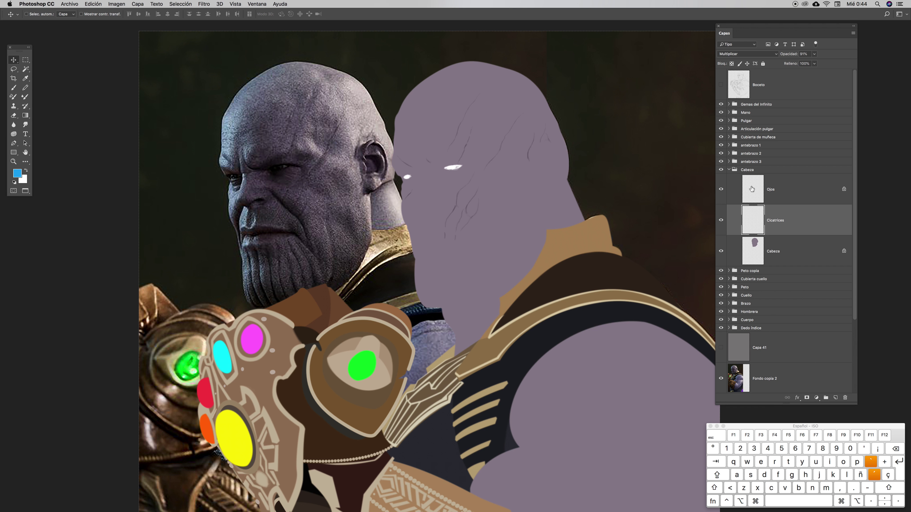
left_click(728, 199)
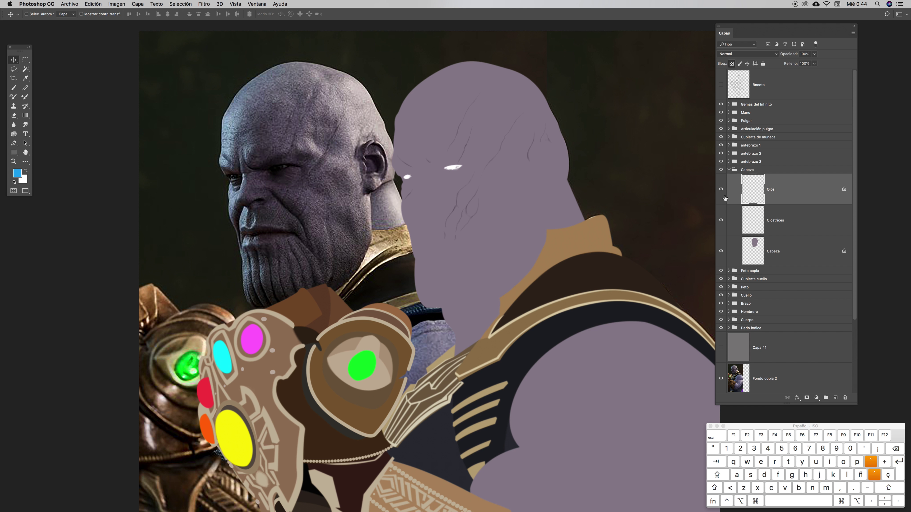
Toggle the Ojos, Cicatrices and Cabeza layers off and on one at a time to check what each contains
left_click(721, 190)
left_click(721, 189)
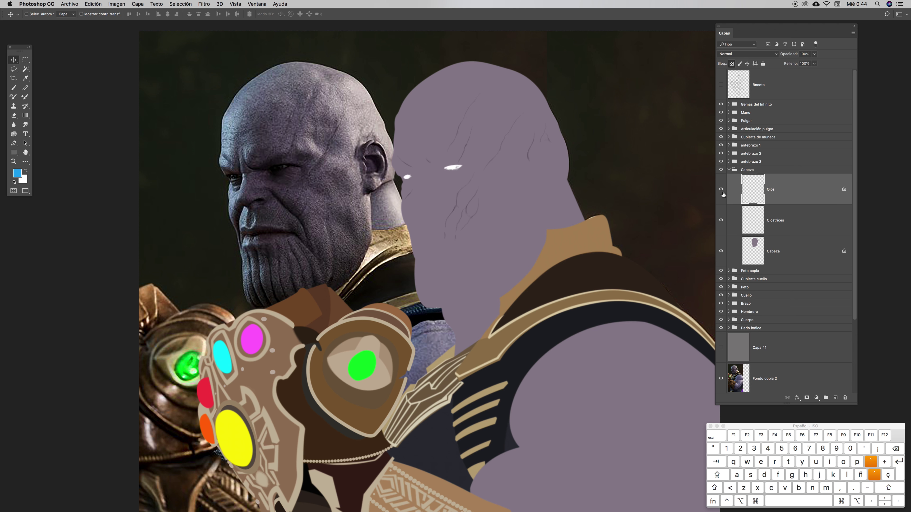
left_click(762, 222)
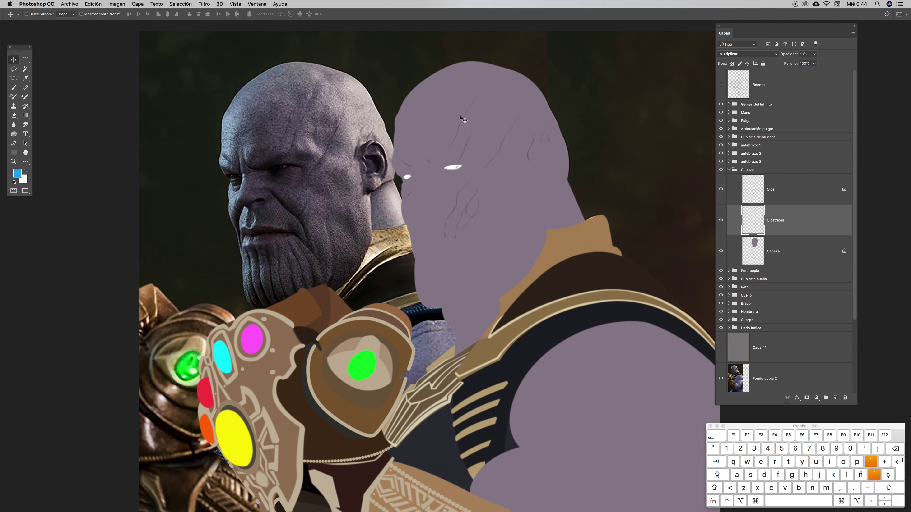
left_click(721, 221)
left_click(721, 221)
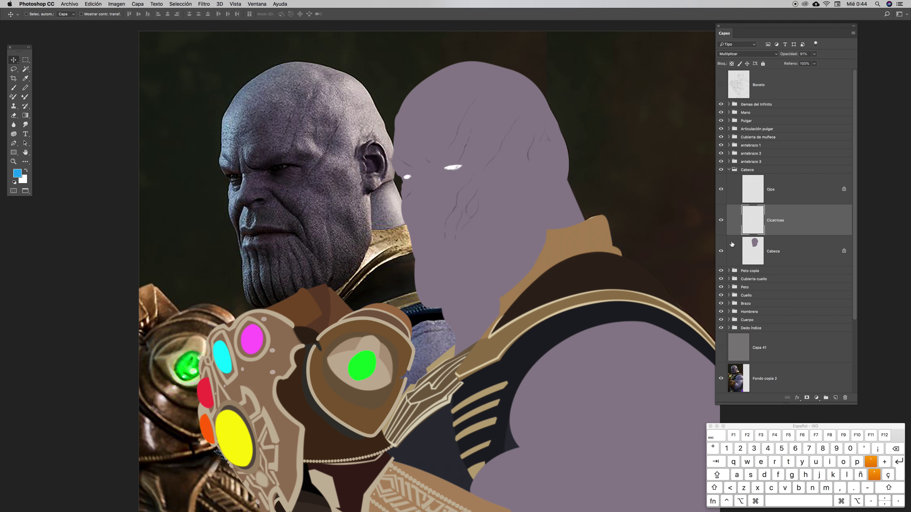
left_click(755, 257)
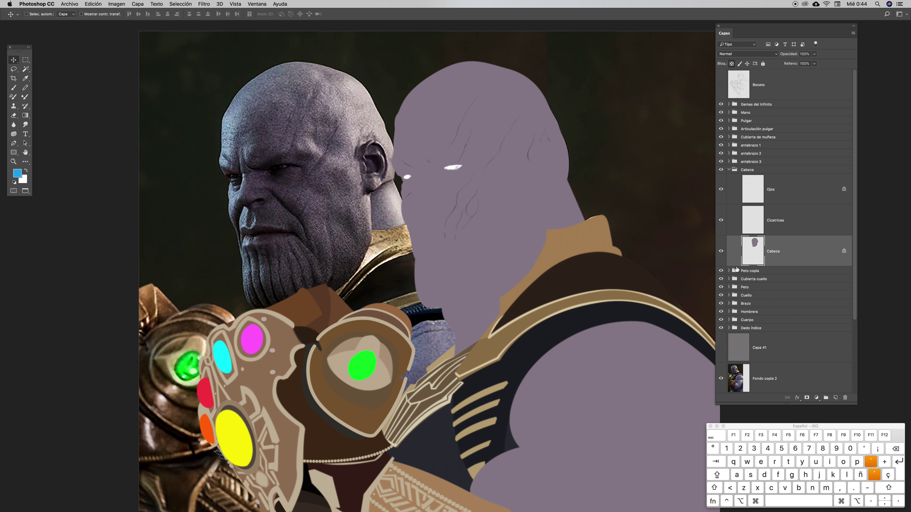
left_click(721, 251)
Show the Boceto sketch layer over the flat colours and reduce its opacity to 35%
key("space")
left_click_drag(435, 200, 423, 201)
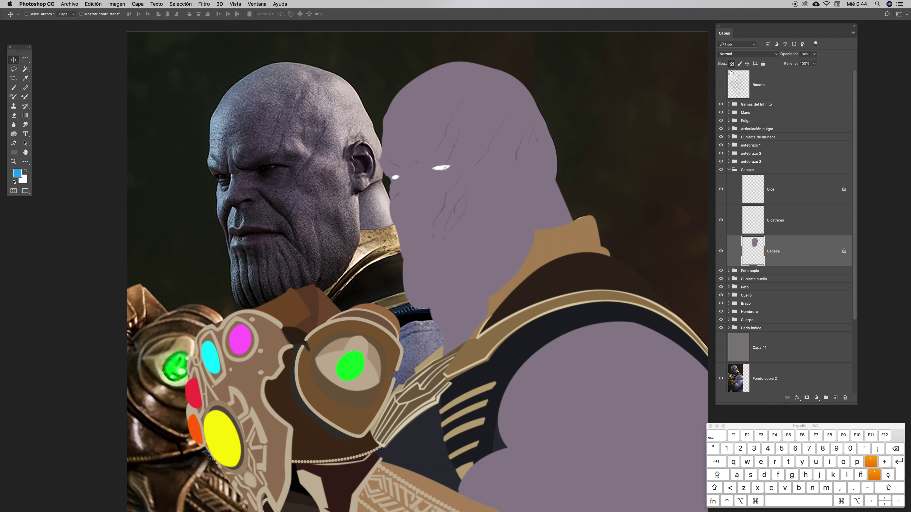
left_click(721, 86)
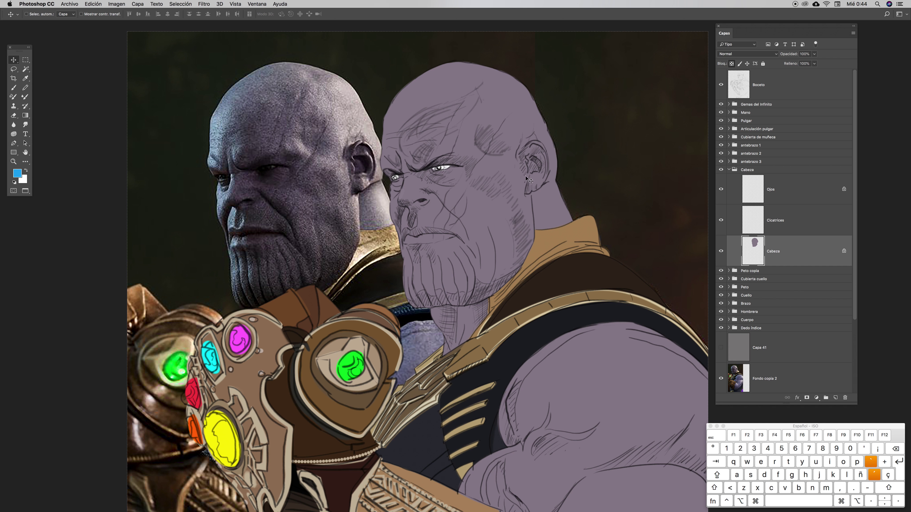
left_click(751, 84)
left_click(809, 54)
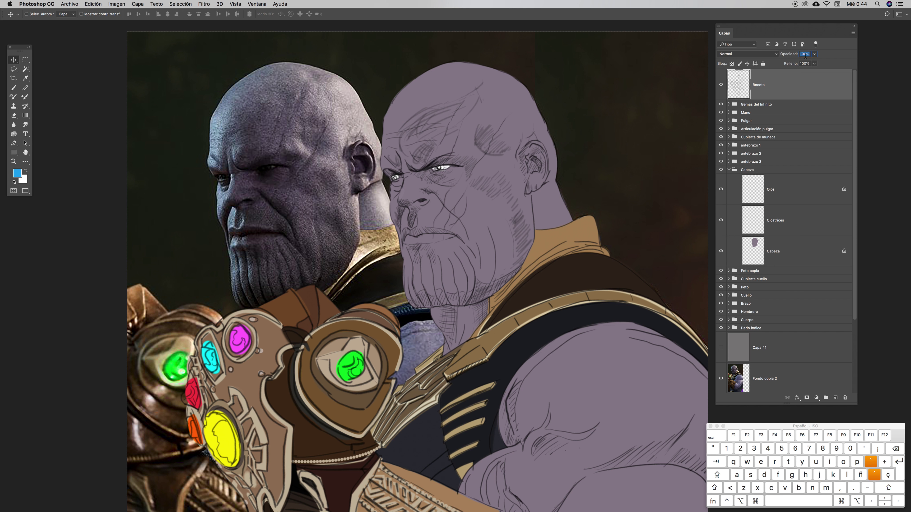
type("50")
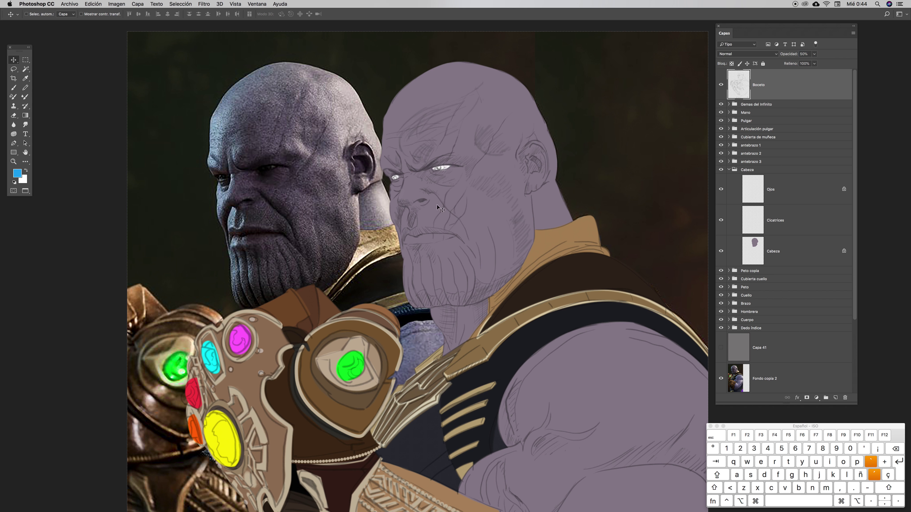
left_click_drag(812, 55, 793, 54)
type("35")
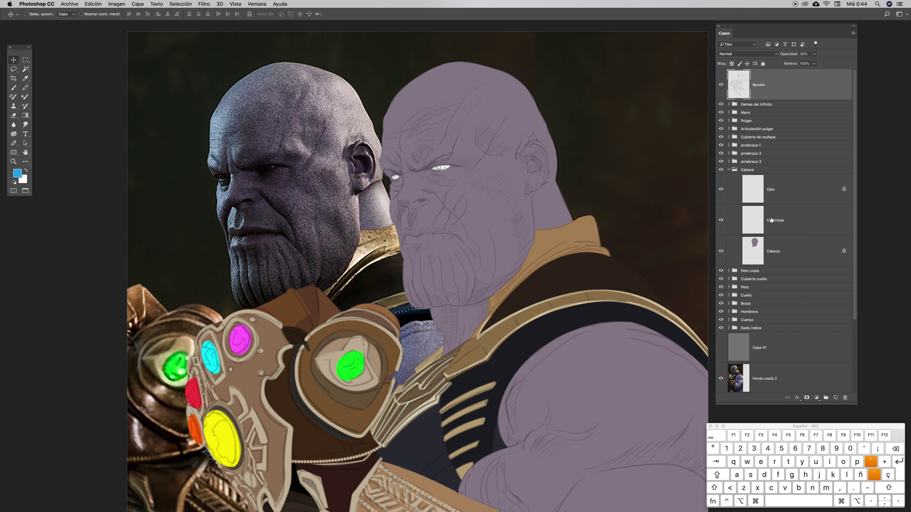
Make the Cabeza layer active and sample a dark skin tone as foreground and a light one as background from the photo's head
left_click(755, 254)
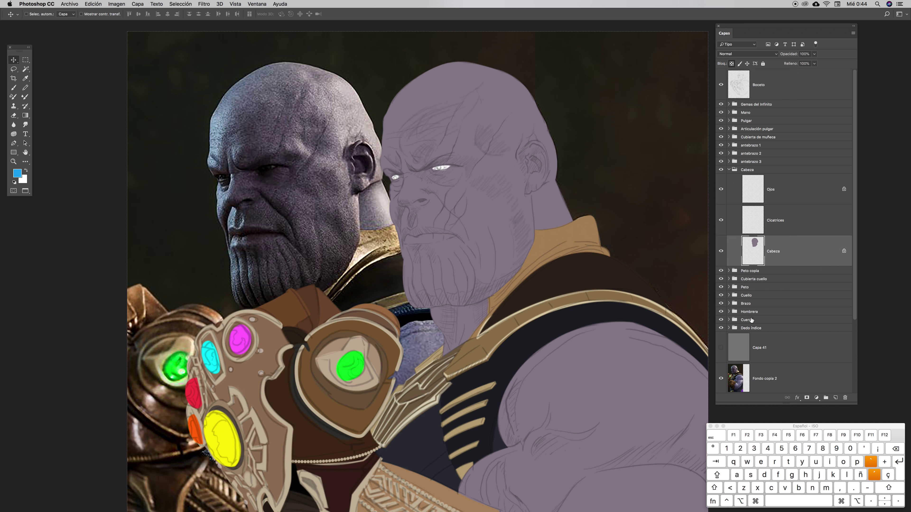
key("z")
left_click_drag(439, 117, 459, 124)
left_click_drag(464, 207, 474, 222)
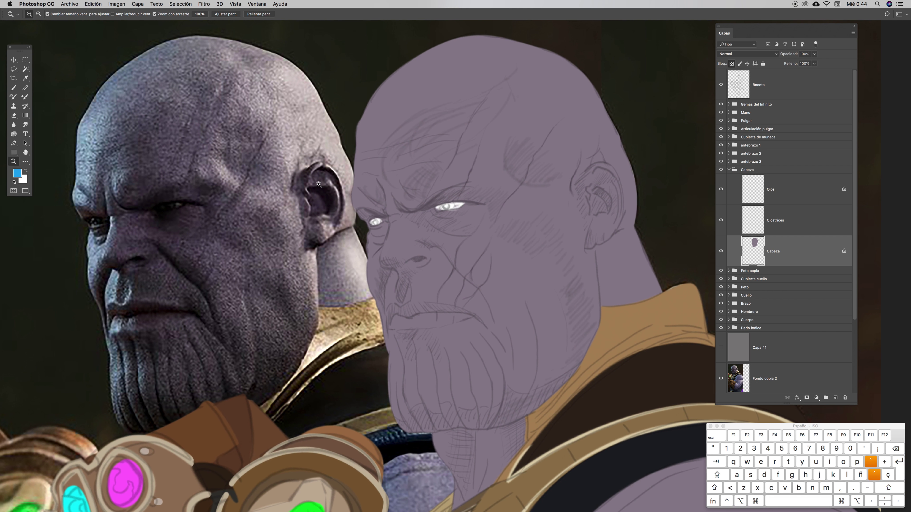
key("i")
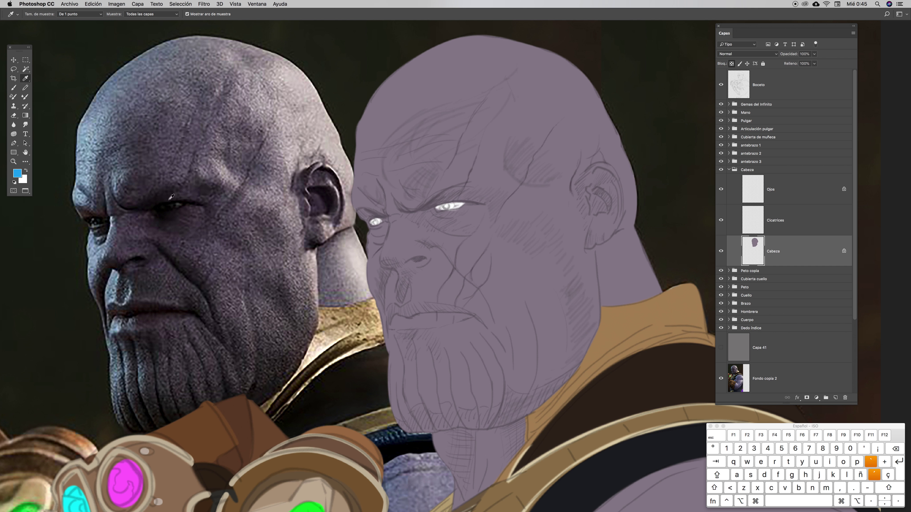
left_click(148, 178)
left_click(133, 136)
key("x")
left_click(292, 78)
key("x")
Switch to the Brush tool and choose a textured brush tip for painting the skin
key("b")
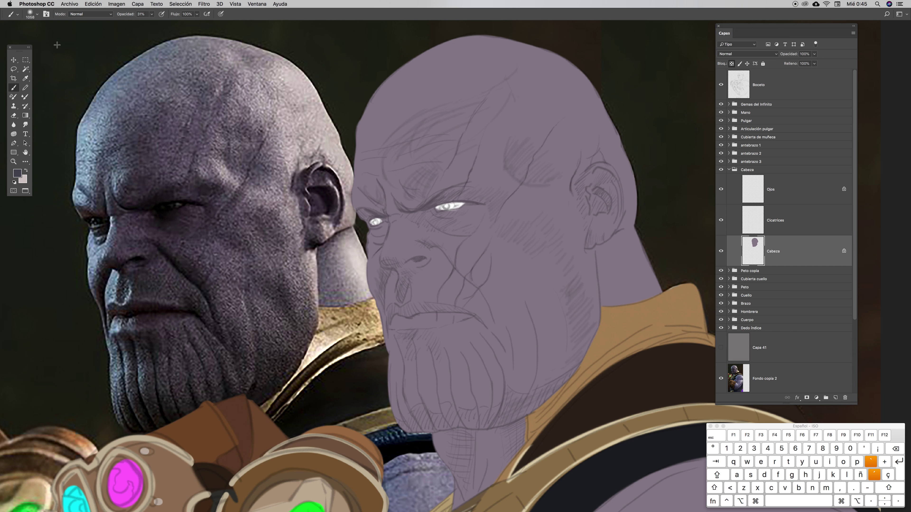
left_click(37, 15)
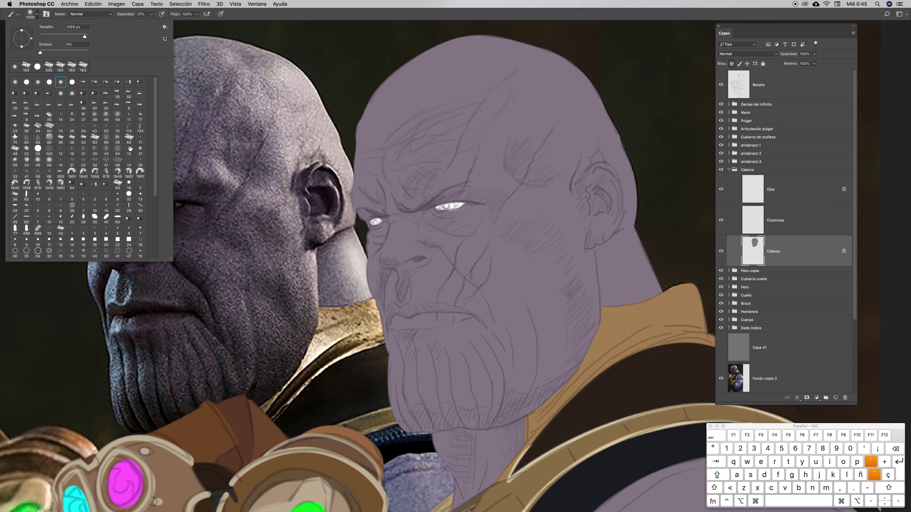
left_click(130, 139)
left_click(231, 15)
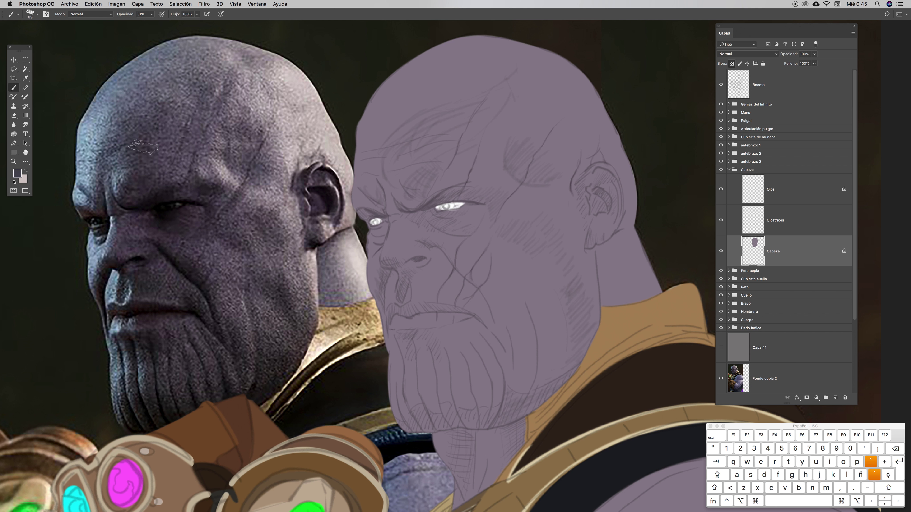
Look through the saved brush tool presets and load the Pintura base preset
left_click(13, 14)
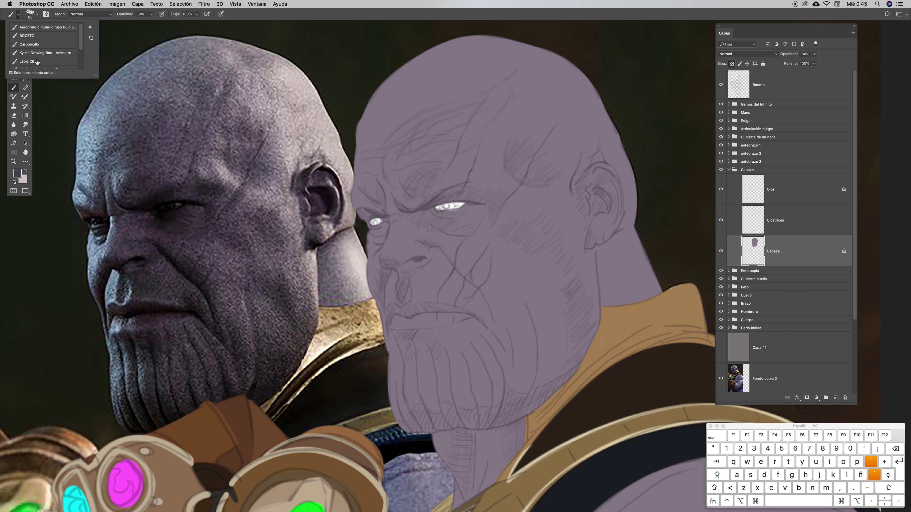
left_click_drag(82, 36, 82, 58)
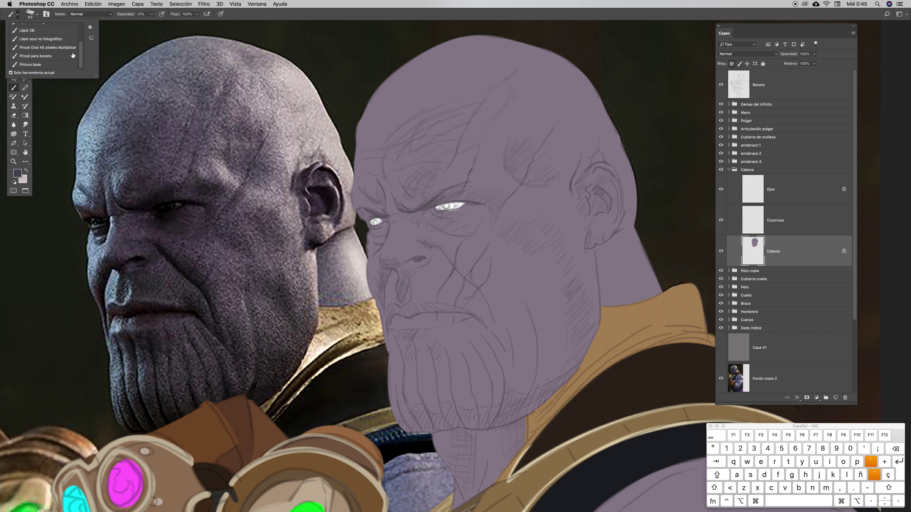
scroll(81, 56, "up", 1)
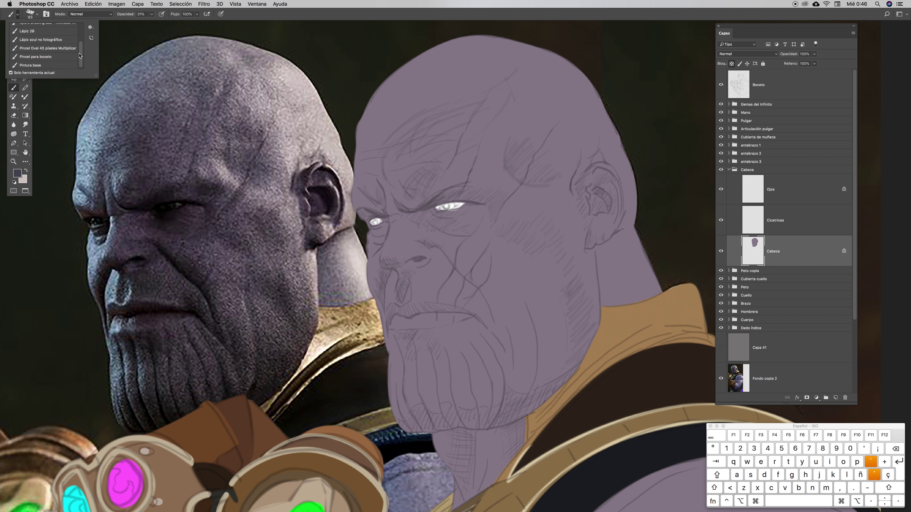
mouse_move(82, 58)
left_mouse_down()
mouse_move(80, 39)
mouse_move(45, 73)
left_mouse_up()
left_click(38, 67)
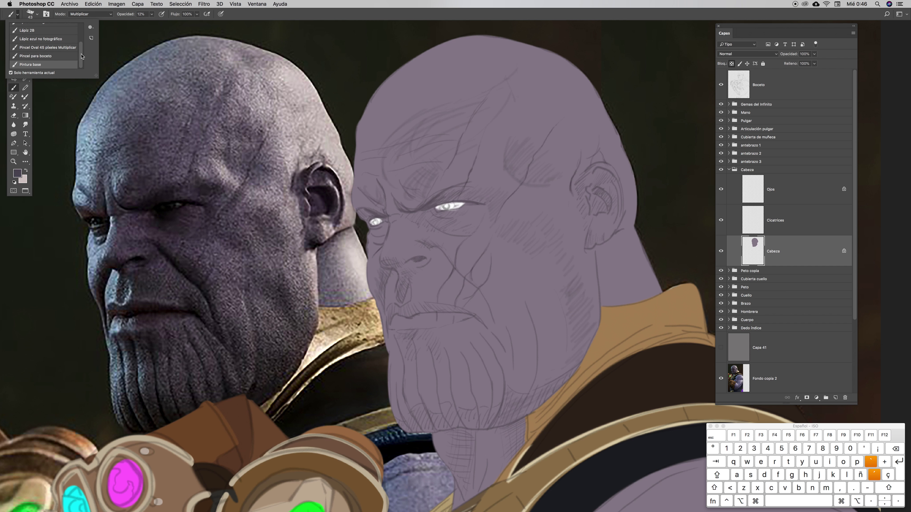
mouse_move(82, 56)
left_mouse_down()
mouse_move(80, 34)
mouse_move(80, 58)
left_mouse_up()
left_click(317, 14)
Set the brush to 8% opacity with the Normal blending mode
left_click_drag(427, 146, 415, 141)
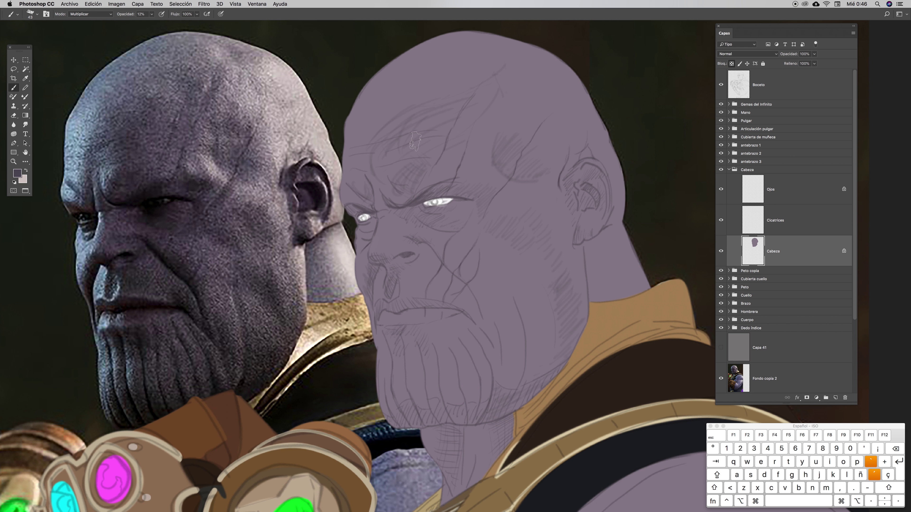
left_click(152, 15)
left_click_drag(151, 22, 150, 23)
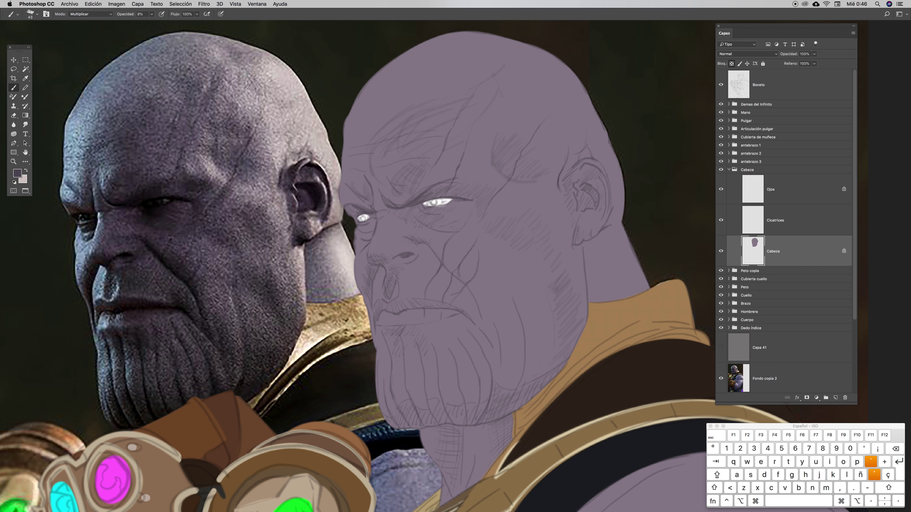
key("space")
mouse_move(460, 178)
left_mouse_down()
mouse_move(424, 174)
mouse_move(484, 175)
mouse_move(434, 170)
left_mouse_up()
key("space")
key("space")
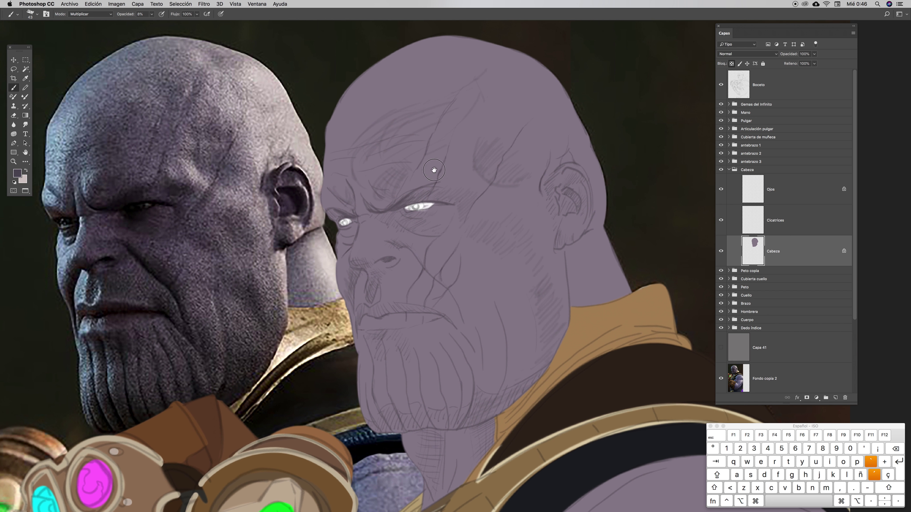
scroll(452, 172, "right", 2)
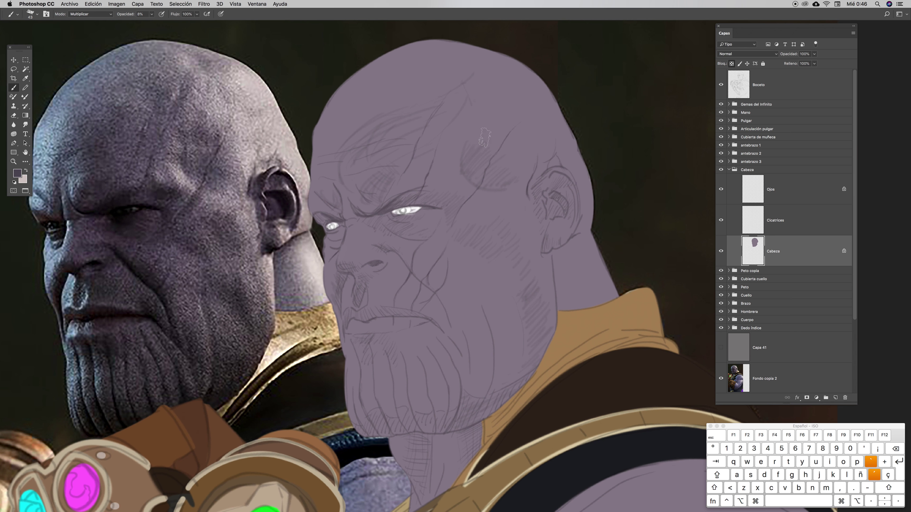
scroll(450, 186, "right", 1)
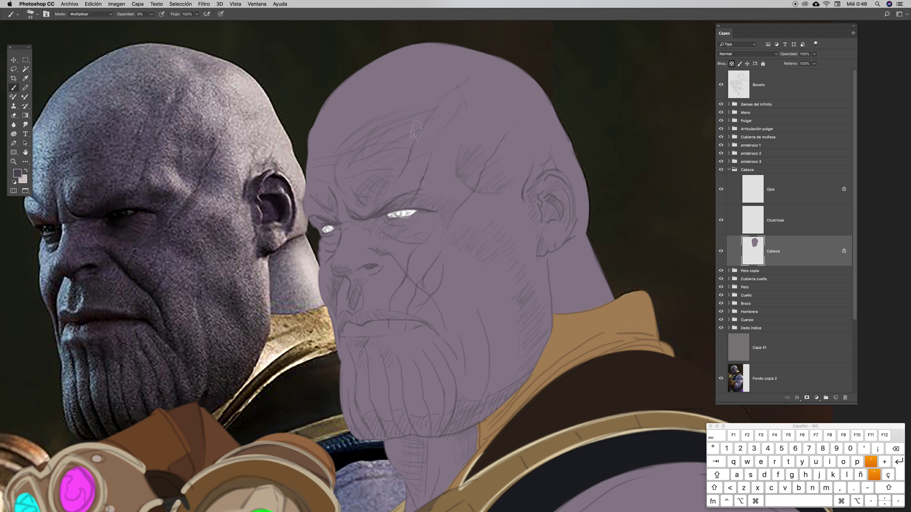
left_click(37, 14)
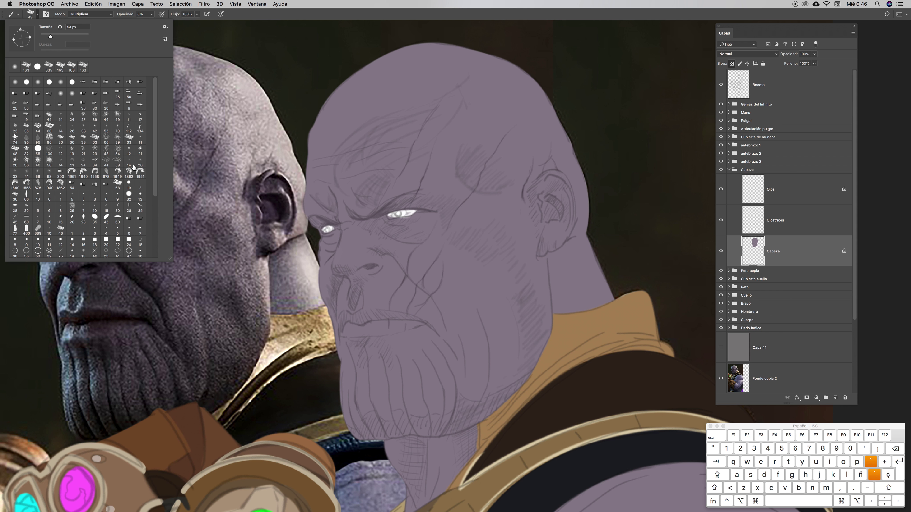
left_click(411, 15)
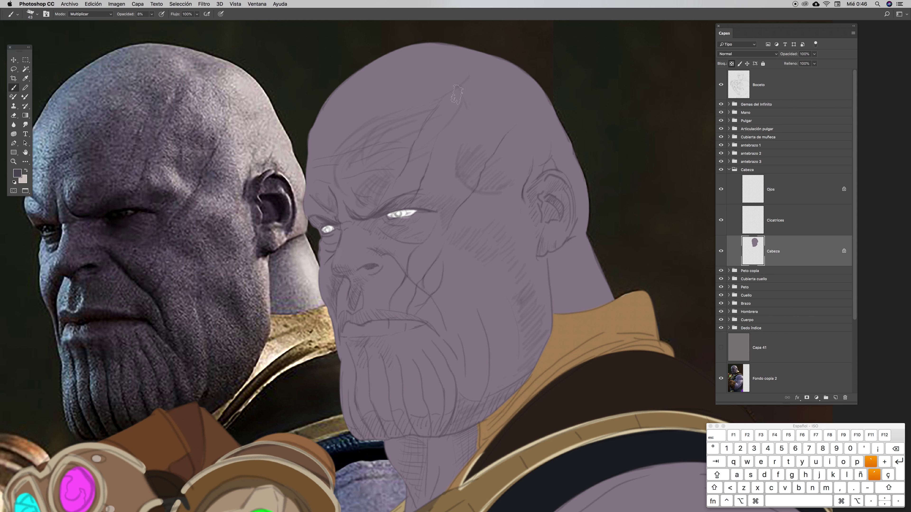
left_click(111, 14)
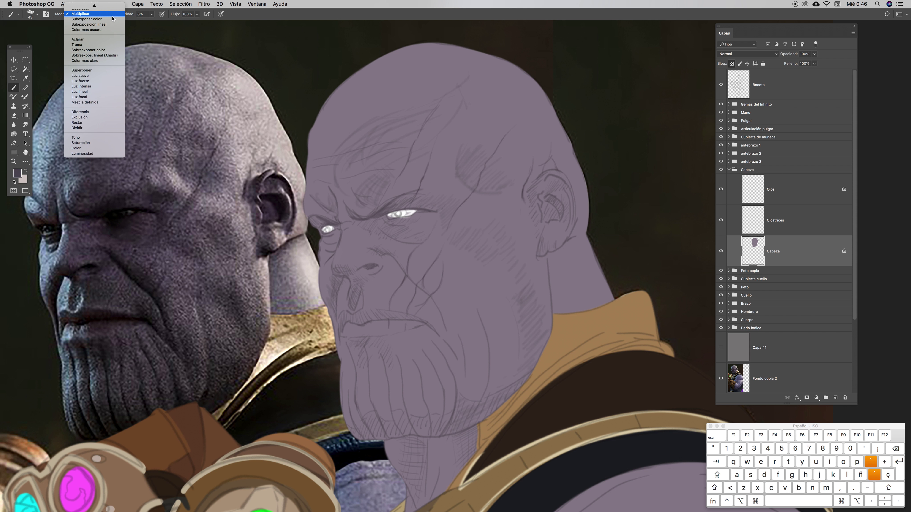
left_click(79, 7)
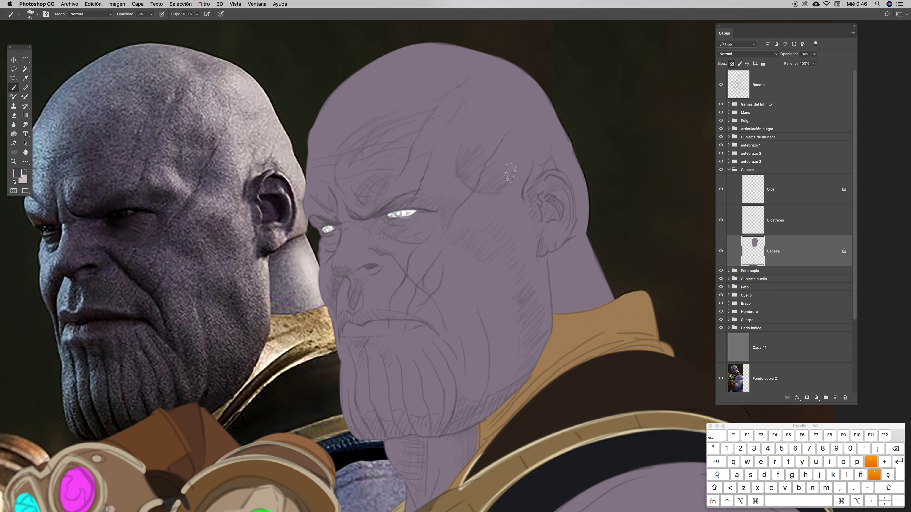
Paint dark shadows on the temple, the forehead wrinkles and the brow of the head, following the sketch and photo
scroll(490, 195, "left", 3)
scroll(490, 194, "down", 2)
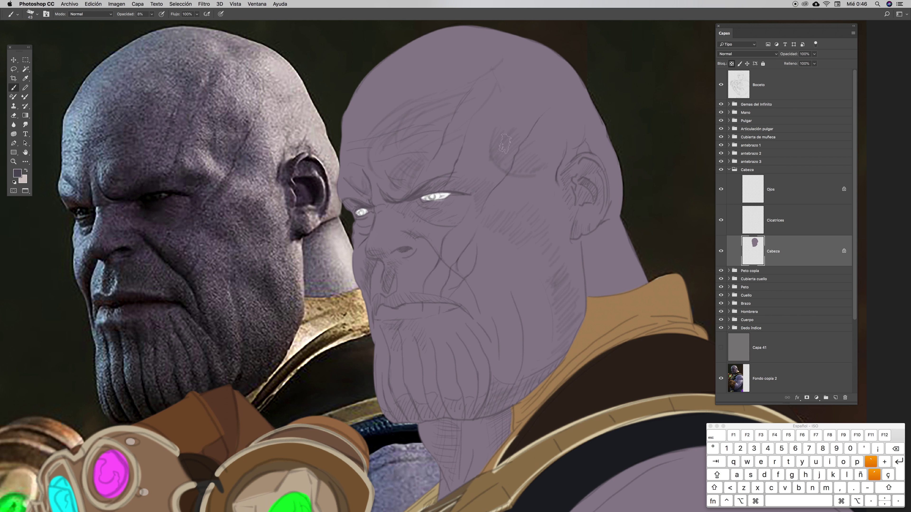
mouse_move(494, 139)
left_mouse_down()
mouse_move(514, 162)
mouse_move(496, 141)
mouse_move(502, 133)
mouse_move(533, 166)
mouse_move(520, 172)
mouse_move(498, 154)
mouse_move(517, 168)
mouse_move(545, 165)
mouse_move(498, 136)
mouse_move(506, 162)
mouse_move(492, 140)
mouse_move(527, 172)
mouse_move(497, 139)
mouse_move(516, 165)
mouse_move(499, 159)
mouse_move(491, 152)
mouse_move(537, 166)
left_mouse_up()
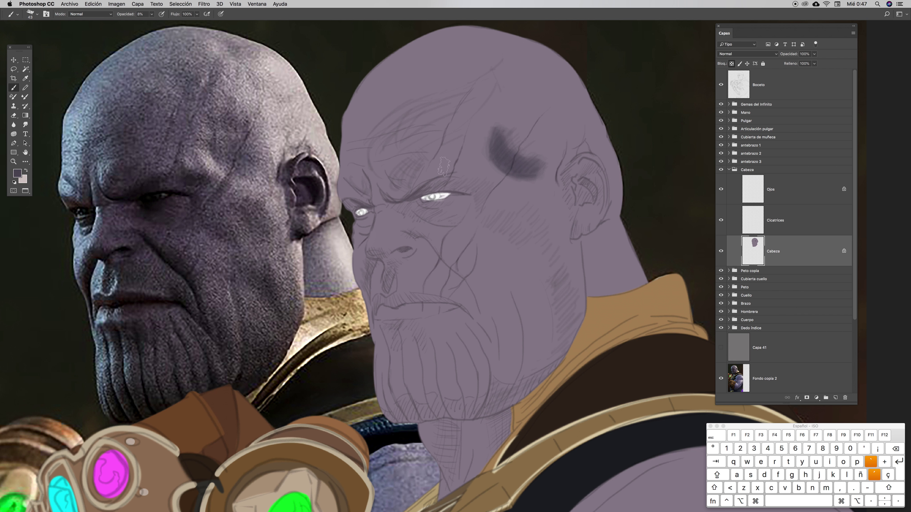
mouse_move(446, 190)
left_mouse_down()
mouse_move(472, 184)
mouse_move(458, 182)
mouse_move(480, 204)
mouse_move(442, 184)
mouse_move(456, 185)
mouse_move(427, 195)
mouse_move(443, 182)
mouse_move(437, 190)
mouse_move(395, 174)
mouse_move(388, 184)
mouse_move(420, 191)
mouse_move(393, 196)
mouse_move(409, 195)
mouse_move(389, 189)
mouse_move(389, 177)
mouse_move(405, 191)
mouse_move(408, 169)
mouse_move(395, 182)
mouse_move(421, 172)
mouse_move(398, 189)
mouse_move(401, 173)
mouse_move(428, 175)
mouse_move(392, 179)
mouse_move(413, 181)
mouse_move(402, 185)
mouse_move(380, 169)
mouse_move(396, 157)
mouse_move(373, 166)
mouse_move(386, 159)
mouse_move(364, 160)
mouse_move(394, 128)
mouse_move(413, 137)
mouse_move(412, 127)
mouse_move(398, 144)
mouse_move(440, 109)
mouse_move(386, 139)
mouse_move(421, 116)
left_mouse_up()
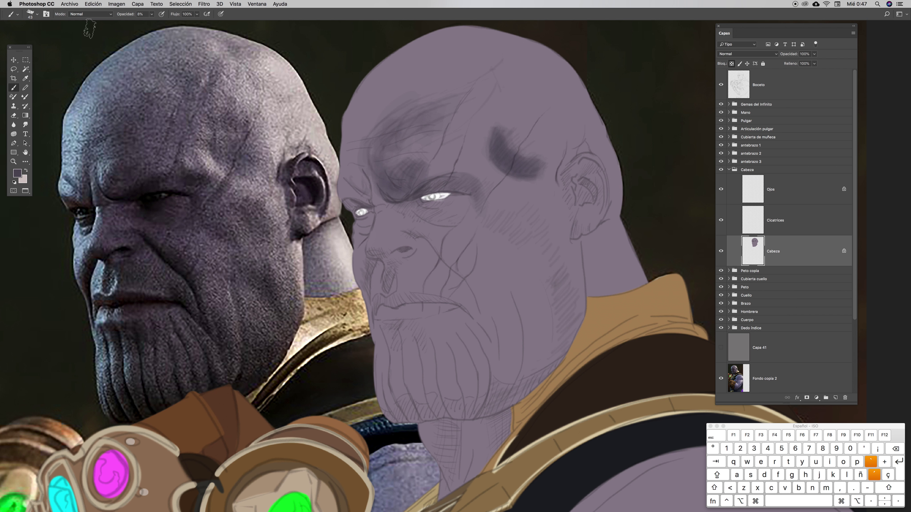
Keep the low brush opacity and shade the skin around both eyes and along the side of the nose
left_click(152, 15)
left_click(248, 9)
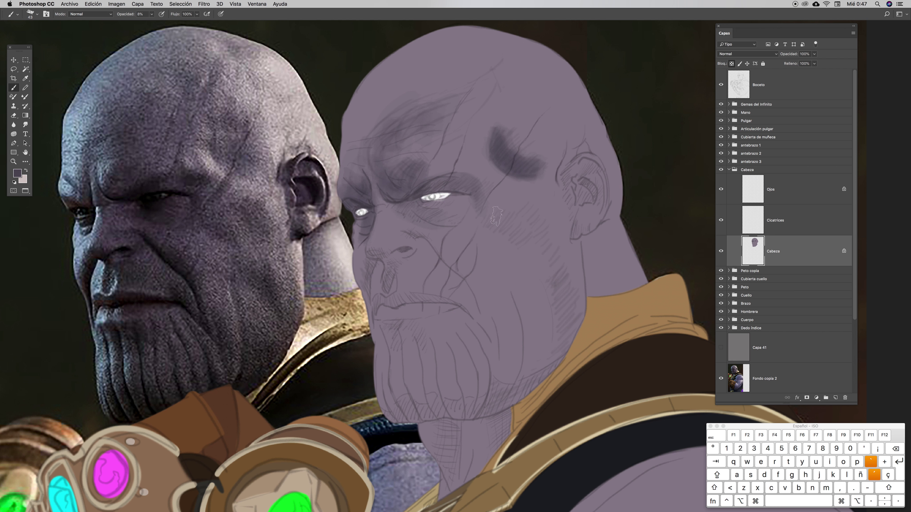
mouse_move(427, 210)
left_mouse_down()
mouse_move(447, 222)
mouse_move(437, 221)
mouse_move(455, 219)
mouse_move(428, 217)
mouse_move(463, 221)
mouse_move(396, 204)
mouse_move(432, 214)
mouse_move(457, 197)
mouse_move(444, 196)
mouse_move(465, 194)
mouse_move(466, 216)
left_mouse_up()
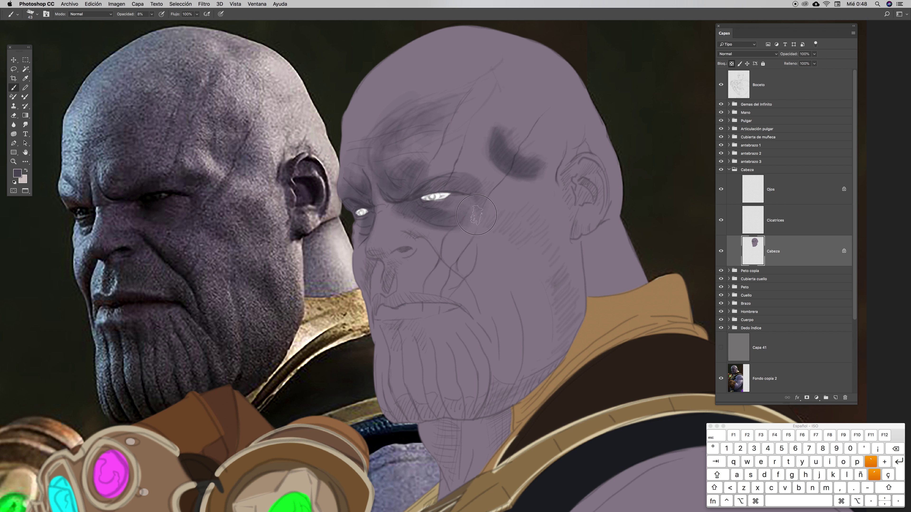
mouse_move(382, 210)
left_mouse_down()
mouse_move(401, 220)
mouse_move(413, 248)
mouse_move(403, 249)
left_mouse_up()
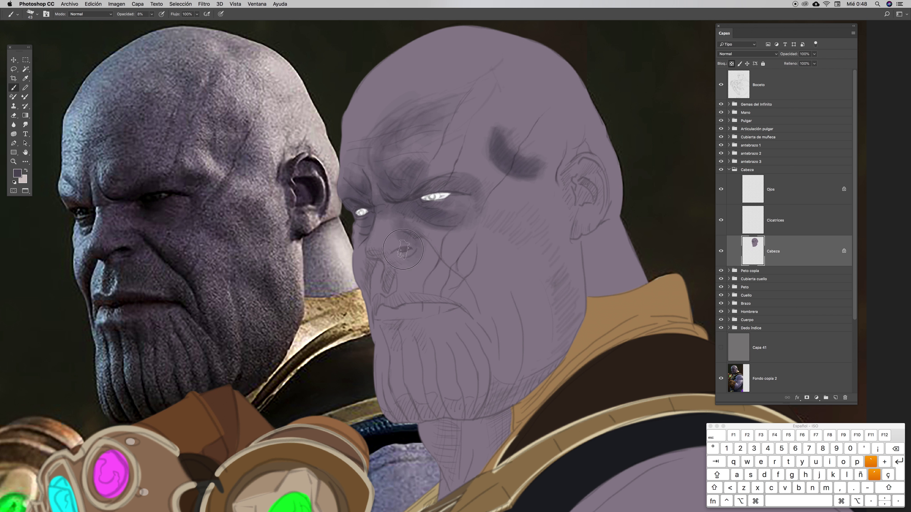
Reduce the brush size to 20 px and darken the shadows around the nostril and beneath the nose
left_click(456, 147, "ctrl")
left_click(479, 161)
left_click(491, 15)
mouse_move(396, 249)
left_mouse_down()
mouse_move(420, 246)
mouse_move(394, 266)
mouse_move(388, 288)
mouse_move(386, 275)
mouse_move(386, 291)
mouse_move(384, 268)
mouse_move(398, 259)
mouse_move(369, 251)
mouse_move(396, 259)
left_mouse_up()
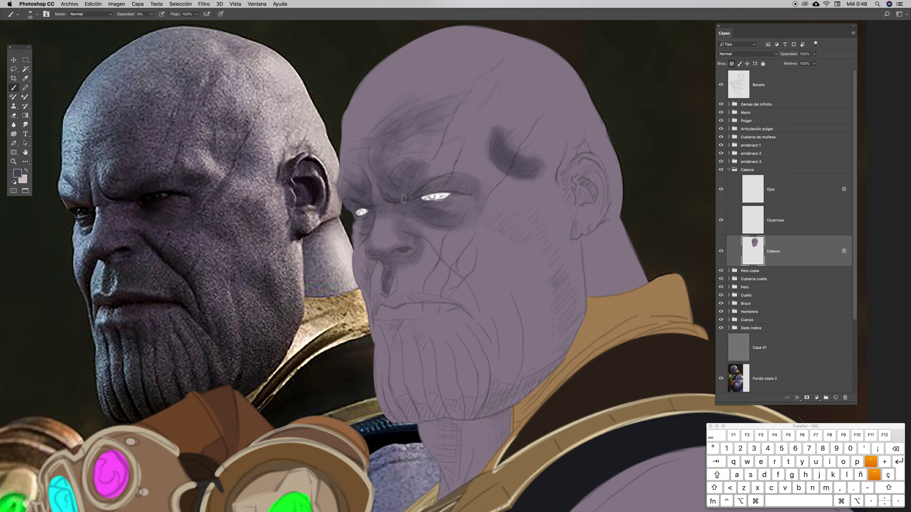
Keep the 20 px brush size and deepen the shadows beneath the nose and down beside the mouth
right_click(532, 89)
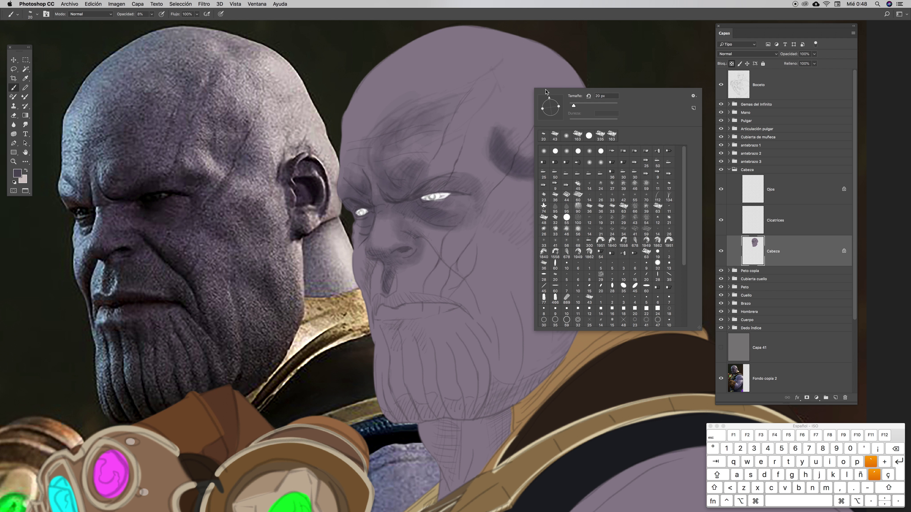
left_click(543, 15)
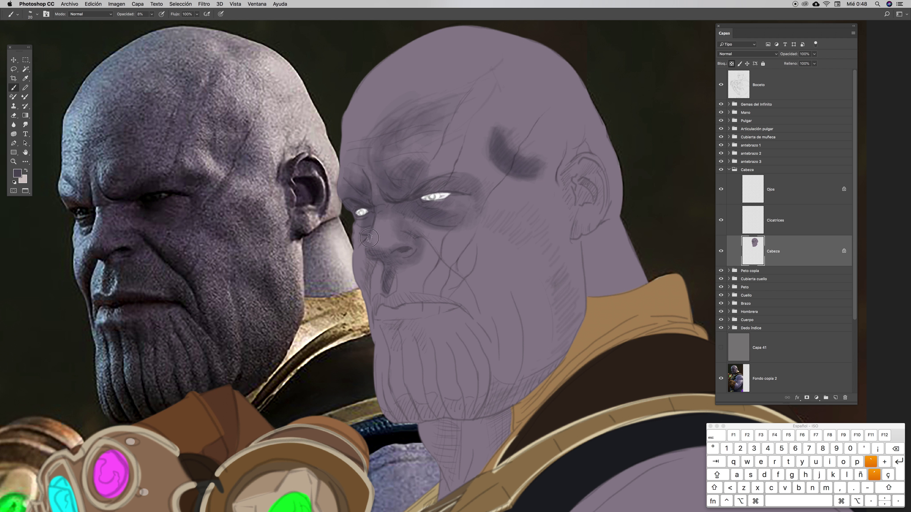
mouse_move(394, 256)
left_mouse_down()
mouse_move(412, 247)
mouse_move(408, 254)
left_mouse_up()
mouse_move(377, 260)
left_mouse_down()
mouse_move(367, 283)
mouse_move(370, 265)
mouse_move(360, 272)
mouse_move(366, 309)
left_mouse_up()
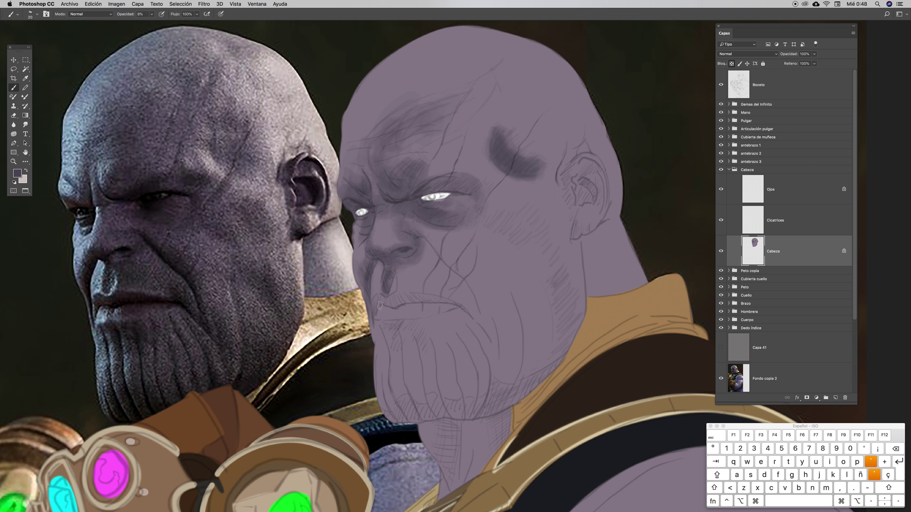
Shade the lips, the skin below the mouth and the vertical grooves of the chin along the sketch lines
left_click_drag(377, 305, 408, 298)
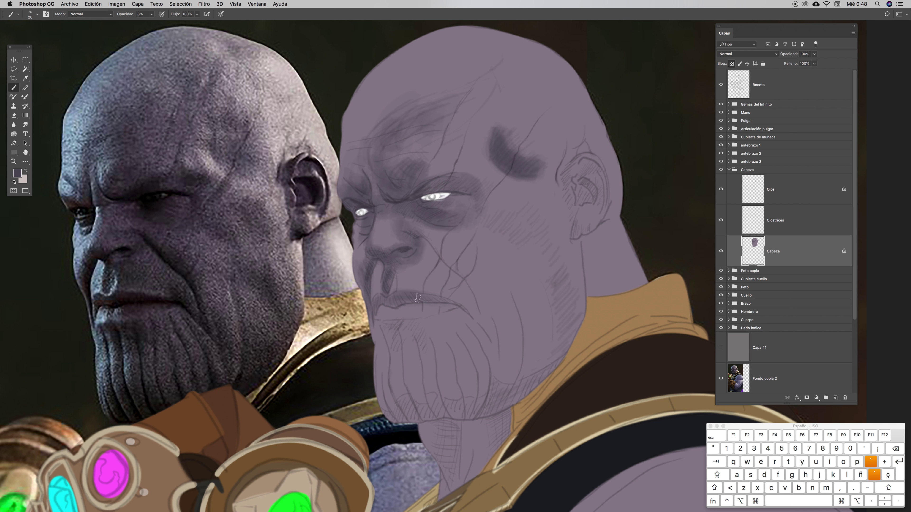
left_click(459, 307)
mouse_move(455, 307)
left_mouse_down()
mouse_move(390, 316)
mouse_move(439, 312)
left_mouse_up()
mouse_move(383, 304)
left_mouse_down()
mouse_move(390, 311)
mouse_move(377, 316)
mouse_move(399, 344)
mouse_move(410, 327)
mouse_move(420, 340)
mouse_move(425, 329)
mouse_move(435, 345)
left_mouse_up()
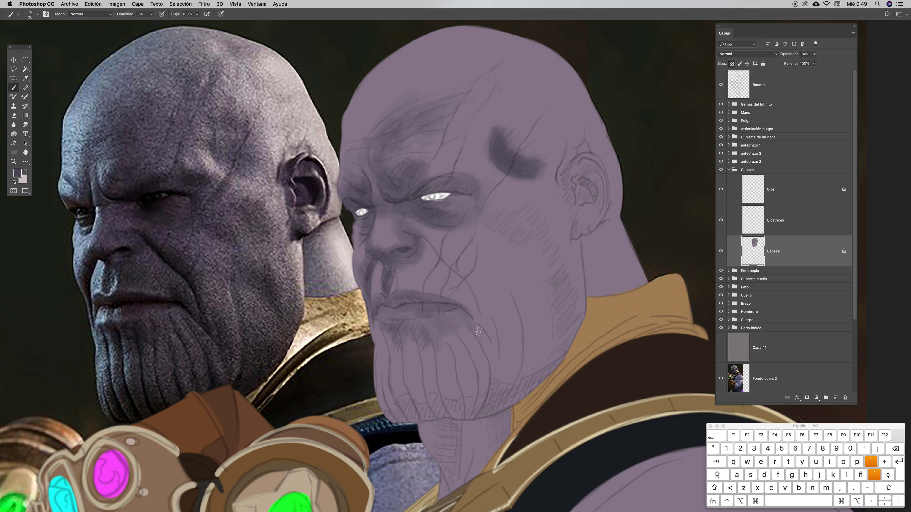
mouse_move(392, 323)
left_mouse_down()
mouse_move(375, 333)
mouse_move(399, 357)
left_mouse_up()
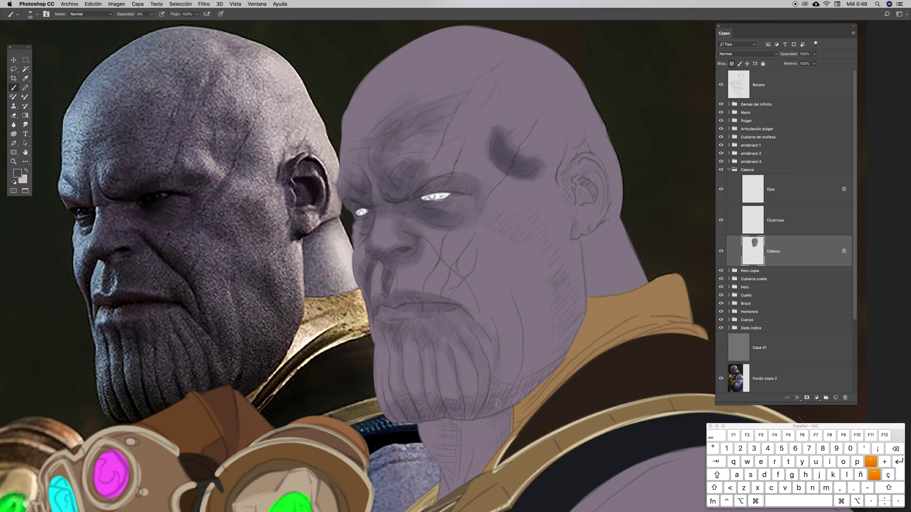
Set the brush to 11% opacity and 39 px, and darken the jaw, the cheek folds and the area around the nose
left_click(153, 14)
left_click_drag(152, 26, 152, 26)
left_click(238, 17)
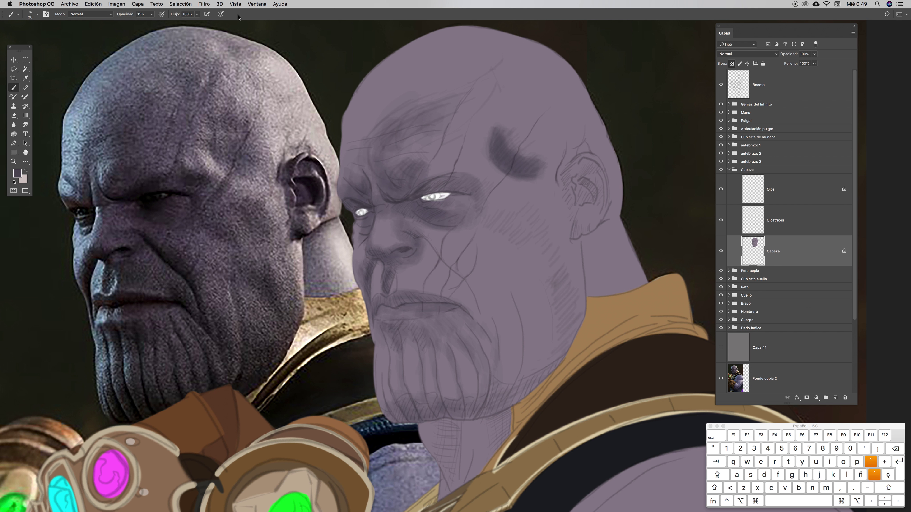
right_click(523, 234)
left_click_drag(560, 252, 567, 247)
left_click(526, 15)
mouse_move(524, 340)
left_mouse_down()
mouse_move(508, 403)
mouse_move(480, 418)
mouse_move(493, 389)
mouse_move(488, 406)
mouse_move(546, 356)
mouse_move(516, 399)
mouse_move(552, 373)
mouse_move(576, 325)
mouse_move(579, 280)
mouse_move(573, 240)
mouse_move(546, 283)
mouse_move(560, 286)
mouse_move(560, 333)
mouse_move(578, 314)
mouse_move(555, 321)
mouse_move(553, 271)
mouse_move(533, 223)
mouse_move(516, 231)
mouse_move(472, 213)
mouse_move(499, 222)
mouse_move(511, 211)
mouse_move(481, 195)
mouse_move(525, 174)
mouse_move(503, 209)
mouse_move(523, 189)
mouse_move(557, 244)
mouse_move(495, 207)
mouse_move(545, 224)
mouse_move(538, 208)
mouse_move(553, 201)
mouse_move(553, 269)
mouse_move(532, 271)
mouse_move(442, 218)
mouse_move(493, 212)
mouse_move(507, 185)
mouse_move(494, 207)
mouse_move(536, 228)
mouse_move(434, 222)
mouse_move(436, 247)
mouse_move(467, 276)
mouse_move(484, 316)
mouse_move(474, 273)
mouse_move(439, 237)
mouse_move(408, 227)
mouse_move(484, 303)
mouse_move(501, 353)
mouse_move(516, 308)
left_mouse_up()
mouse_move(449, 265)
left_mouse_down()
mouse_move(426, 261)
mouse_move(442, 273)
mouse_move(405, 291)
mouse_move(424, 286)
mouse_move(409, 271)
mouse_move(464, 301)
mouse_move(478, 324)
mouse_move(469, 305)
left_mouse_up()
mouse_move(406, 280)
left_mouse_down()
mouse_move(393, 290)
mouse_move(391, 273)
mouse_move(390, 287)
mouse_move(394, 266)
mouse_move(385, 277)
mouse_move(380, 258)
mouse_move(414, 245)
left_mouse_up()
Shade the inside of the ear, reducing the brush size to 13 px for the finer folds and the lobe
mouse_move(542, 174)
left_mouse_down()
mouse_move(571, 174)
mouse_move(571, 195)
mouse_move(566, 187)
mouse_move(586, 165)
mouse_move(594, 184)
mouse_move(576, 177)
mouse_move(592, 190)
left_mouse_up()
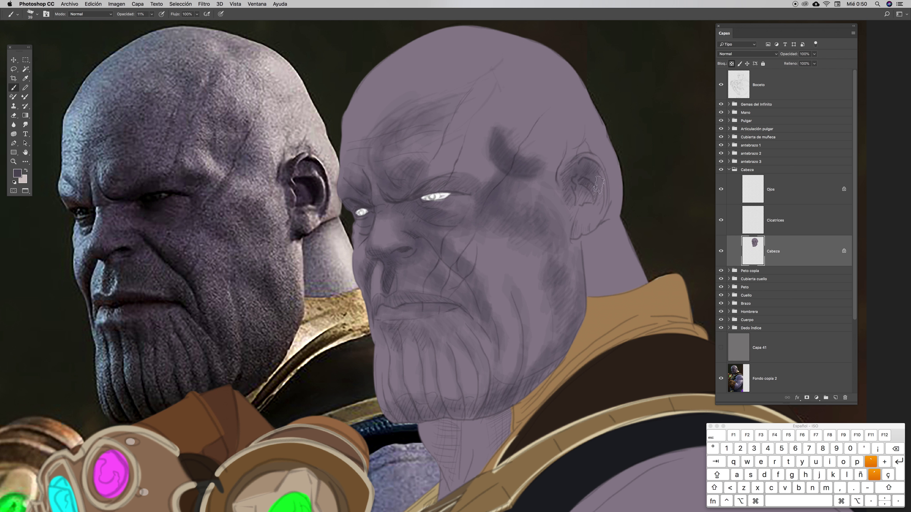
left_click(597, 145, "ctrl")
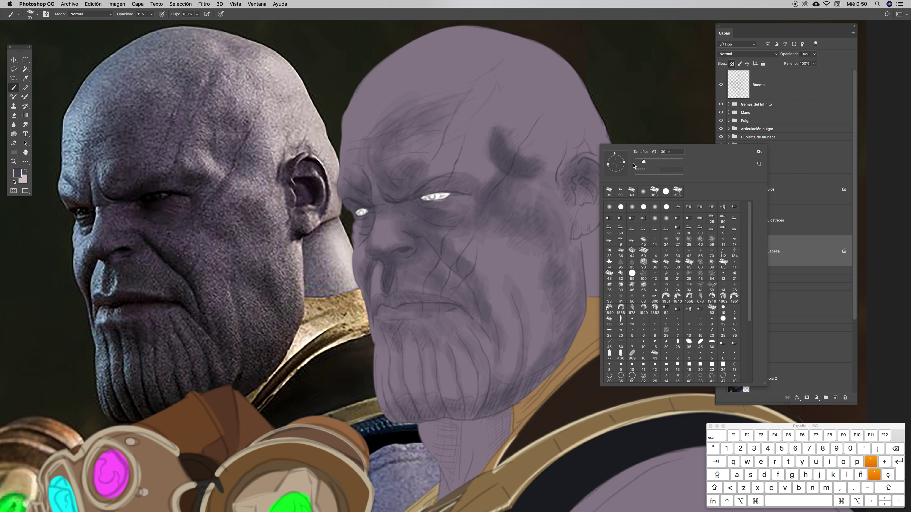
left_click_drag(642, 162, 637, 162)
key("Return")
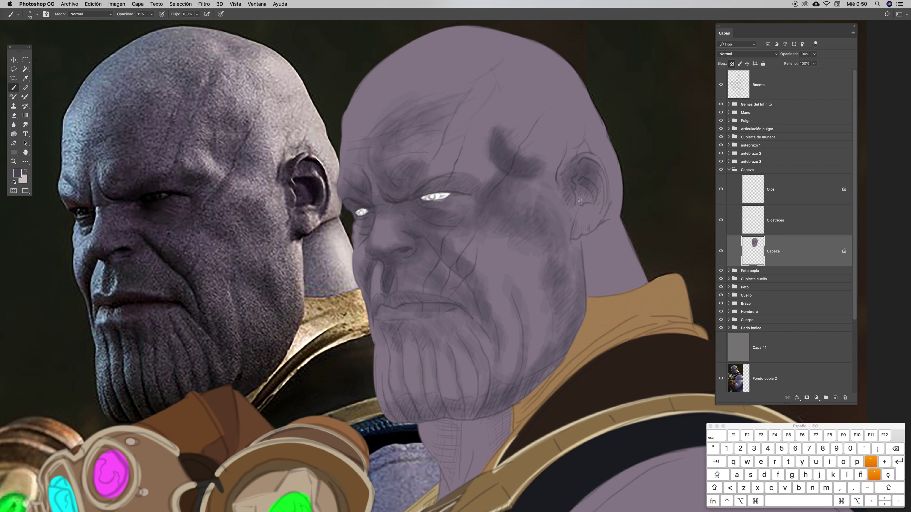
mouse_move(593, 195)
left_mouse_down()
mouse_move(575, 211)
mouse_move(590, 231)
left_mouse_up()
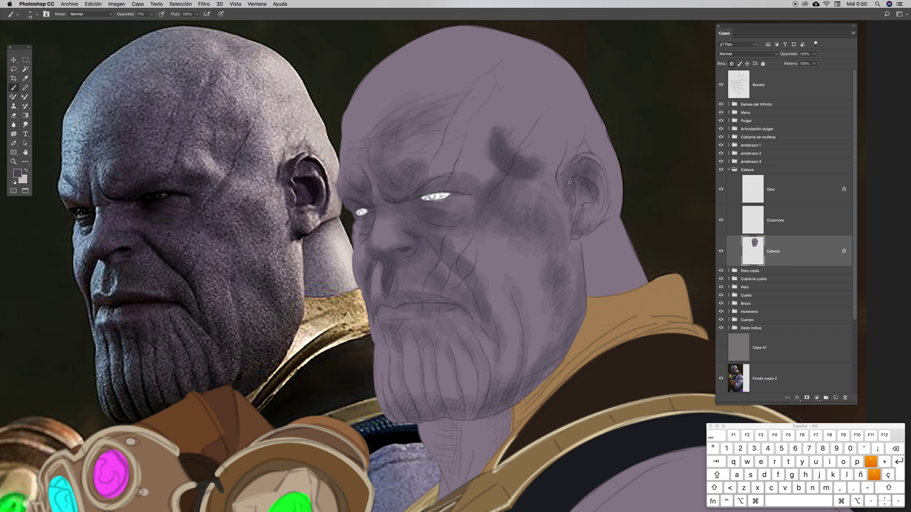
Enlarge the brush to 51 px and paint the shadow along the diagonal scar line on the forehead down towards the brow
left_click(524, 128, "ctrl")
mouse_move(485, 110)
left_mouse_down()
mouse_move(489, 88)
mouse_move(488, 104)
left_mouse_up()
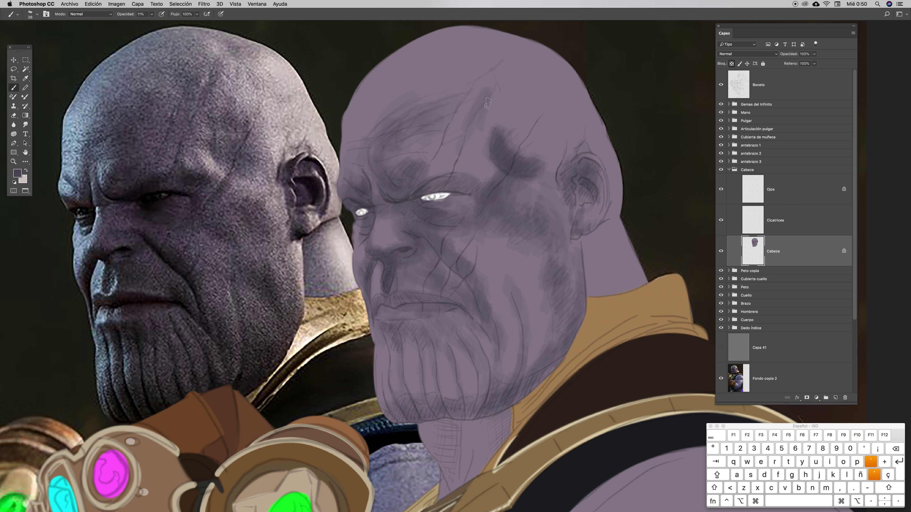
left_click(513, 92, "ctrl")
left_click_drag(547, 118, 550, 117)
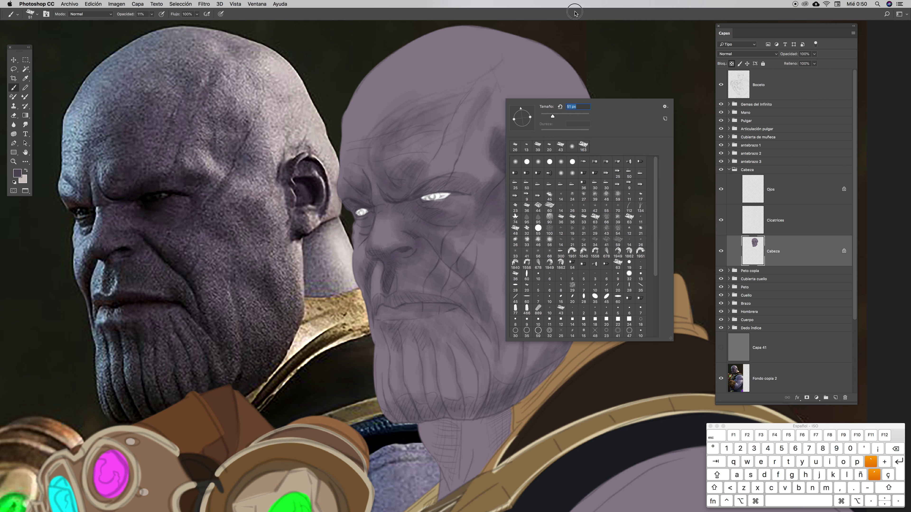
key("Return")
left_click_drag(494, 87, 475, 107)
left_click_drag(454, 159, 423, 172)
left_click_drag(461, 125, 451, 147)
Darken the temple hollow and the skin around the ridge beside it with the dark foreground colour
mouse_move(476, 84)
left_mouse_down()
mouse_move(478, 108)
mouse_move(447, 167)
mouse_move(476, 131)
mouse_move(464, 175)
mouse_move(495, 172)
mouse_move(480, 173)
mouse_move(489, 167)
mouse_move(488, 120)
mouse_move(524, 141)
left_mouse_up()
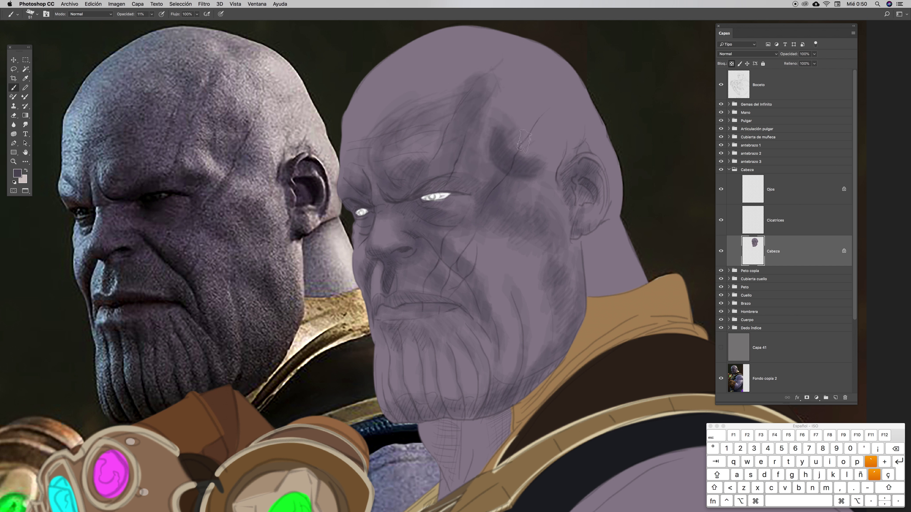
mouse_move(457, 138)
left_mouse_down()
mouse_move(442, 158)
mouse_move(491, 168)
mouse_move(483, 180)
mouse_move(503, 183)
left_mouse_up()
key("x")
key("x")
mouse_move(529, 133)
left_mouse_down()
mouse_move(505, 125)
mouse_move(540, 155)
mouse_move(498, 119)
mouse_move(527, 124)
mouse_move(528, 139)
mouse_move(503, 98)
mouse_move(451, 97)
left_mouse_up()
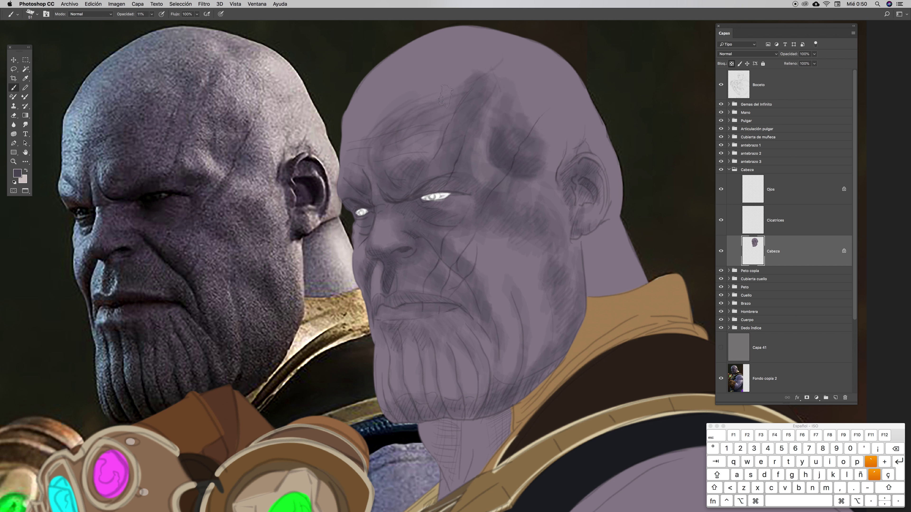
Enlarge the brush further and lay broad, soft shading over the forehead, the temple and the cheek
left_click(416, 79, "ctrl")
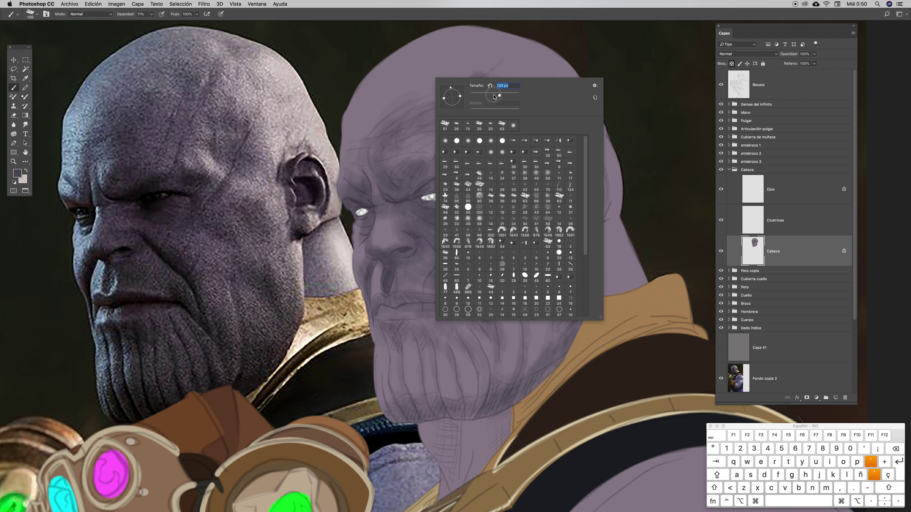
left_click(476, 20)
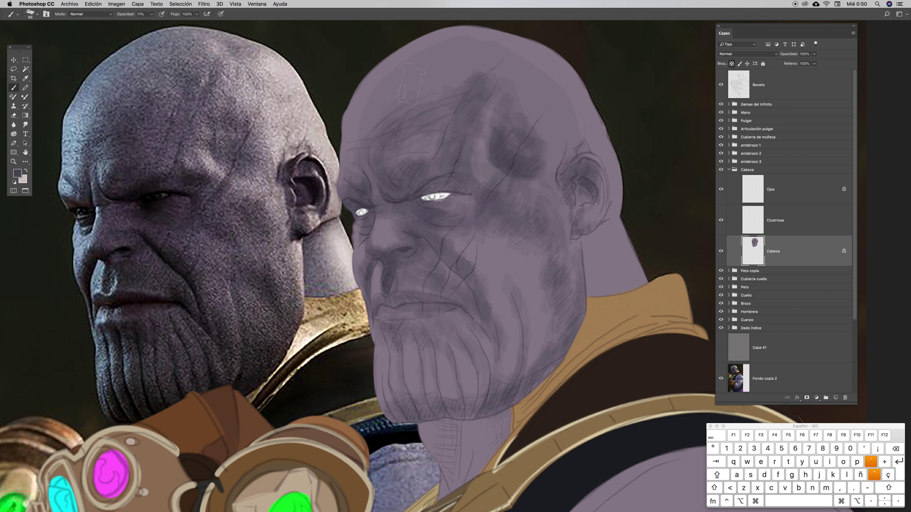
mouse_move(423, 100)
left_mouse_down()
mouse_move(453, 108)
mouse_move(403, 145)
mouse_move(419, 150)
mouse_move(416, 107)
mouse_move(462, 92)
mouse_move(435, 97)
left_mouse_up()
mouse_move(506, 114)
left_mouse_down()
mouse_move(576, 179)
mouse_move(510, 126)
mouse_move(534, 265)
mouse_move(517, 258)
mouse_move(530, 323)
mouse_move(464, 225)
mouse_move(423, 225)
mouse_move(513, 244)
left_mouse_up()
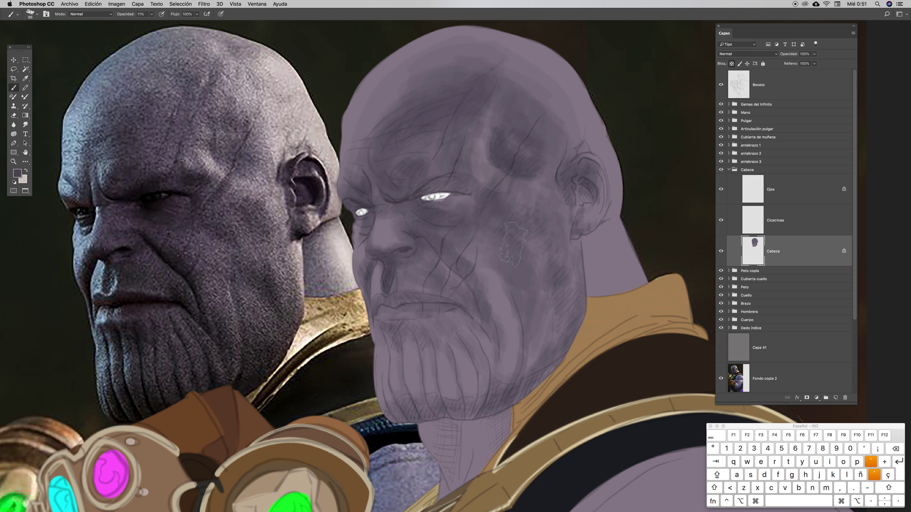
Hide the Boceto sketch layer, examine the head's shading without its lines, and show the sketch again
key("space")
left_click_drag(438, 217, 438, 209)
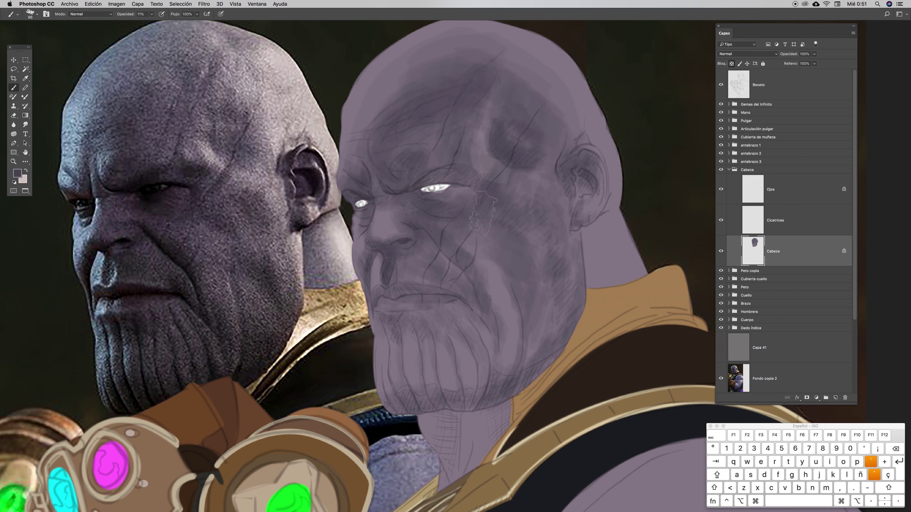
left_click(721, 84)
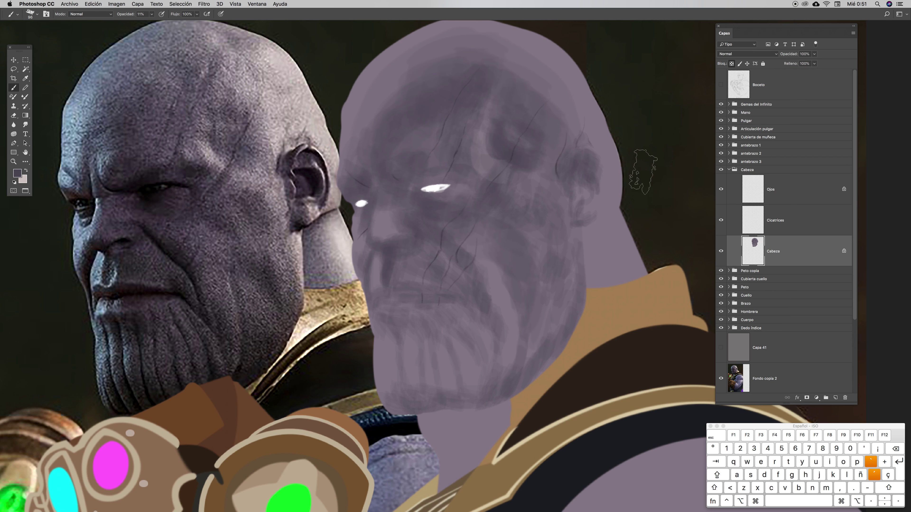
key("super+minus")
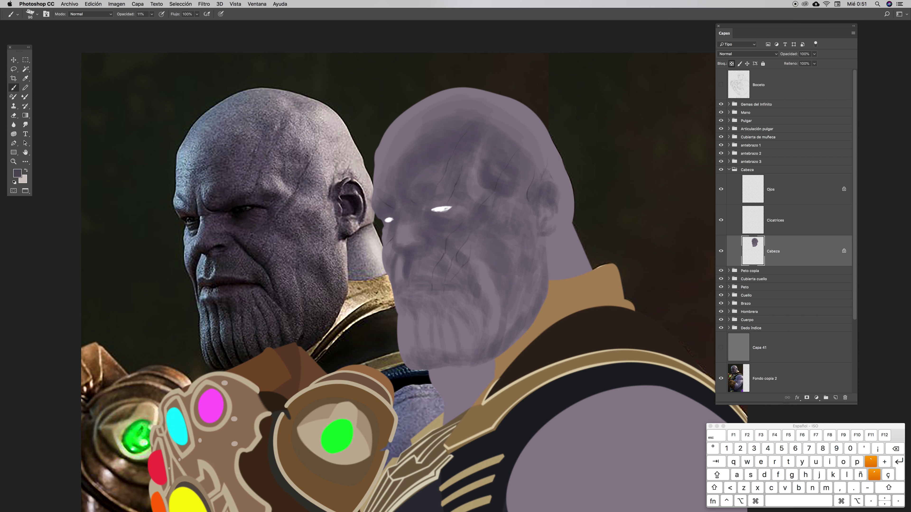
left_click(721, 85)
key("z")
mouse_move(439, 252)
left_mouse_down()
mouse_move(457, 246)
mouse_move(492, 305)
left_mouse_up()
key("v")
left_click_drag(529, 260, 528, 264)
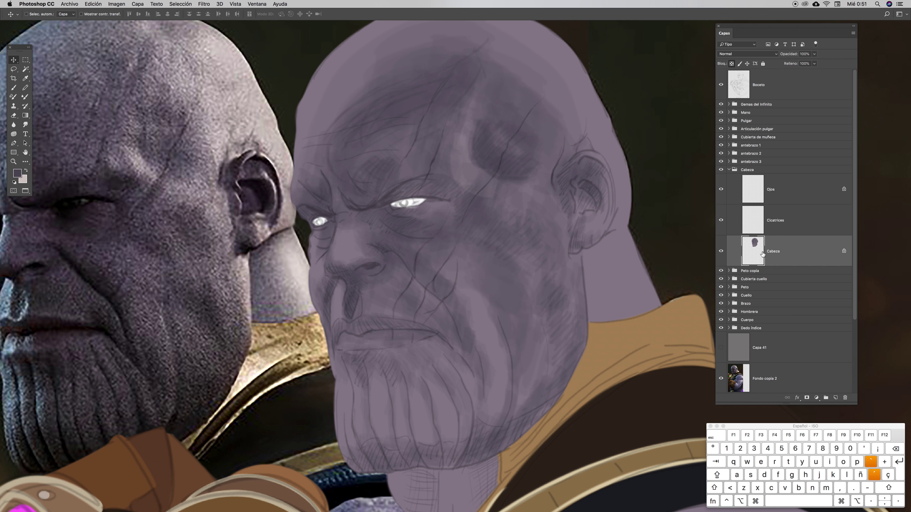
key("b")
left_click_drag(469, 227, 538, 234)
key("super+minus")
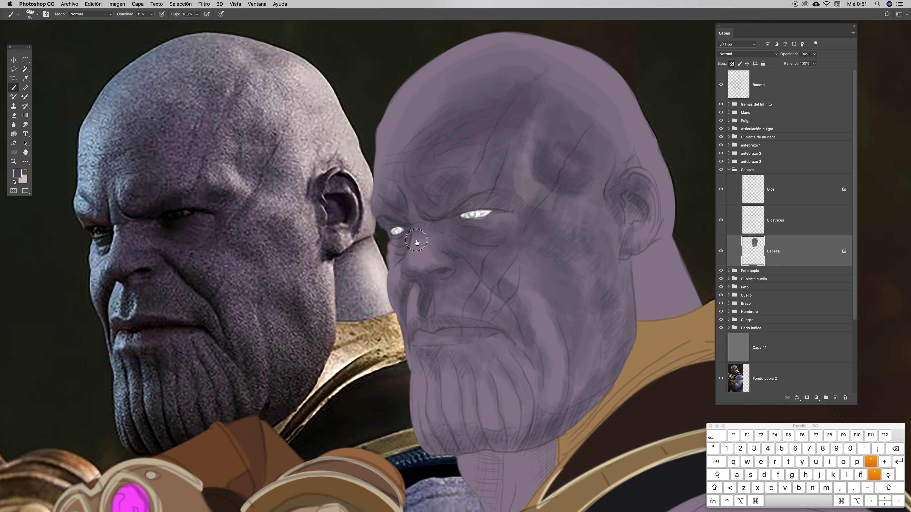
left_click_drag(420, 246, 403, 250)
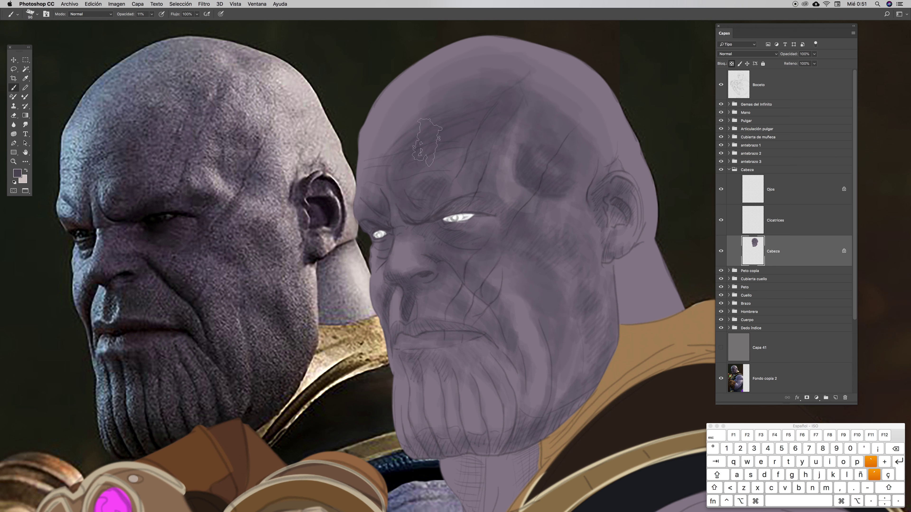
Reduce the brush size and set the brush to 10% opacity with the Multiplicar blending mode
left_click(422, 140, "ctrl")
left_click_drag(479, 158, 467, 158)
left_click(152, 14)
left_click_drag(151, 24, 154, 24)
left_click(231, 14)
left_click(153, 14)
left_click_drag(153, 23, 151, 23)
left_click(83, 16)
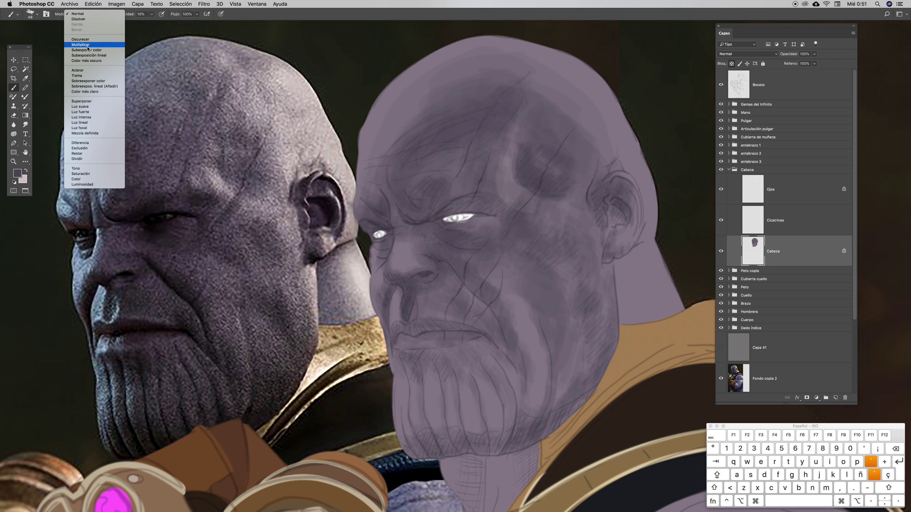
left_click(85, 46)
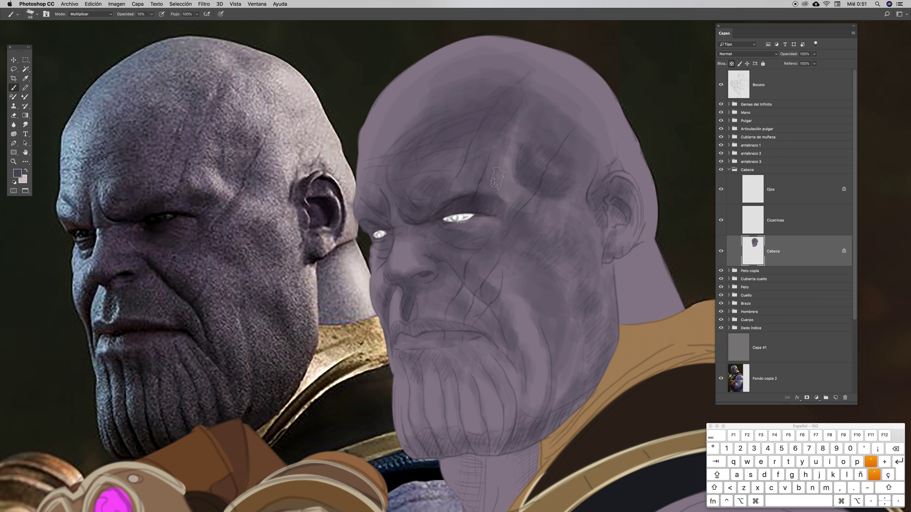
With a smaller brush, deepen the shadows of the brow and around both eyes, and the inner folds and lobe of the ear
left_click(506, 148, "ctrl")
left_click_drag(555, 166, 548, 165)
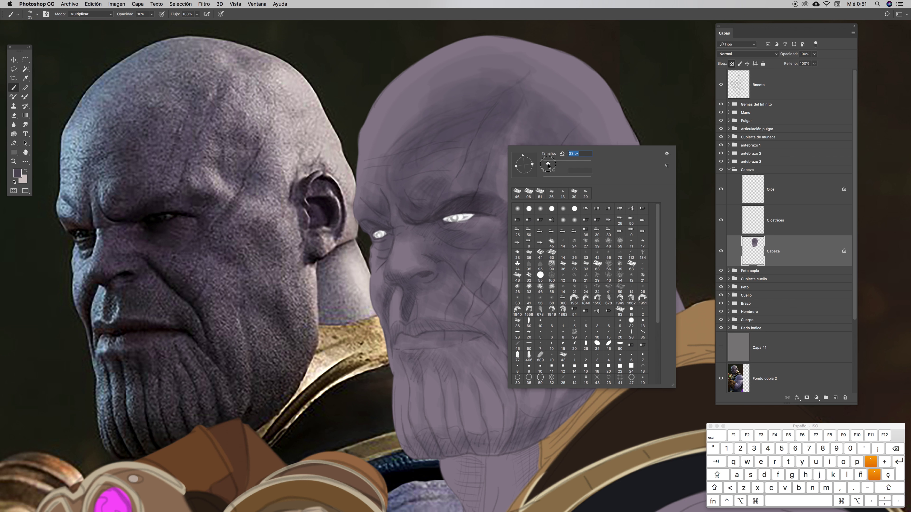
left_click(537, 12)
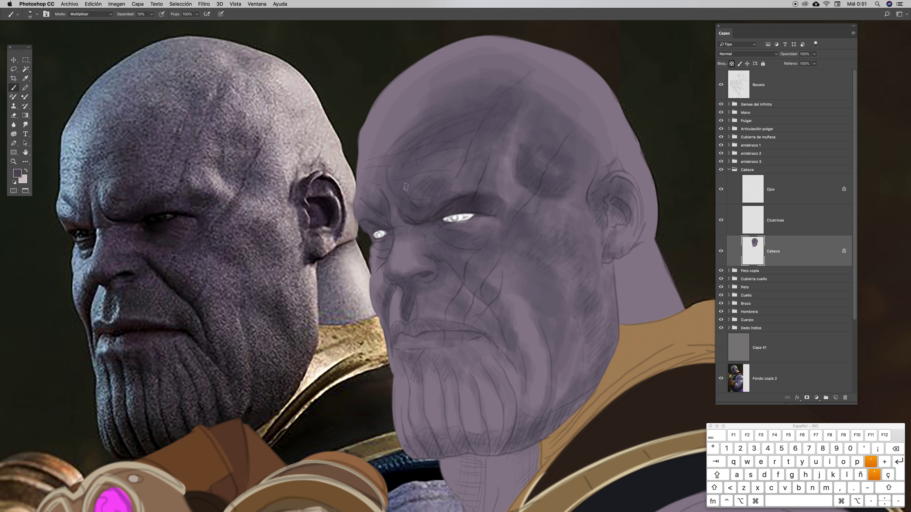
mouse_move(390, 234)
left_mouse_down()
mouse_move(383, 243)
mouse_move(391, 246)
mouse_move(390, 234)
mouse_move(372, 225)
mouse_move(385, 221)
mouse_move(379, 212)
mouse_move(387, 220)
mouse_move(377, 198)
left_mouse_up()
mouse_move(420, 219)
left_mouse_down()
mouse_move(400, 198)
mouse_move(420, 213)
mouse_move(443, 207)
mouse_move(403, 200)
mouse_move(434, 212)
mouse_move(445, 200)
mouse_move(427, 204)
mouse_move(482, 195)
mouse_move(491, 205)
mouse_move(414, 199)
mouse_move(416, 232)
mouse_move(464, 227)
mouse_move(433, 215)
mouse_move(456, 239)
mouse_move(443, 240)
mouse_move(438, 231)
mouse_move(459, 230)
mouse_move(483, 211)
mouse_move(458, 198)
mouse_move(499, 212)
mouse_move(493, 179)
mouse_move(501, 198)
mouse_move(501, 219)
left_mouse_up()
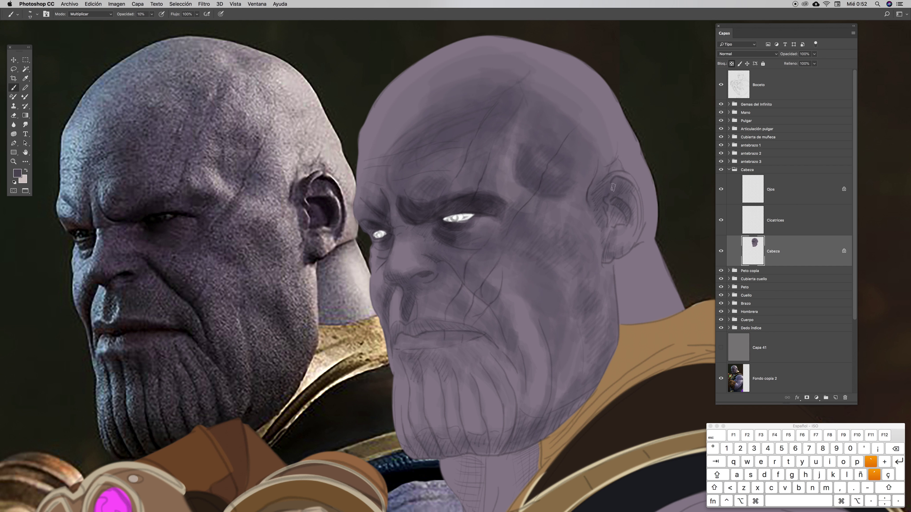
mouse_move(616, 180)
left_mouse_down()
mouse_move(633, 204)
mouse_move(618, 186)
mouse_move(611, 206)
mouse_move(606, 198)
mouse_move(610, 213)
mouse_move(622, 203)
mouse_move(612, 199)
mouse_move(628, 214)
mouse_move(610, 198)
mouse_move(624, 216)
mouse_move(610, 211)
mouse_move(625, 218)
mouse_move(612, 209)
mouse_move(612, 221)
mouse_move(621, 221)
mouse_move(614, 223)
mouse_move(611, 207)
mouse_move(621, 212)
mouse_move(608, 189)
mouse_move(620, 188)
mouse_move(603, 189)
mouse_move(608, 184)
mouse_move(604, 200)
mouse_move(595, 199)
mouse_move(599, 193)
mouse_move(604, 209)
mouse_move(604, 193)
mouse_move(605, 233)
mouse_move(597, 193)
mouse_move(623, 175)
left_mouse_up()
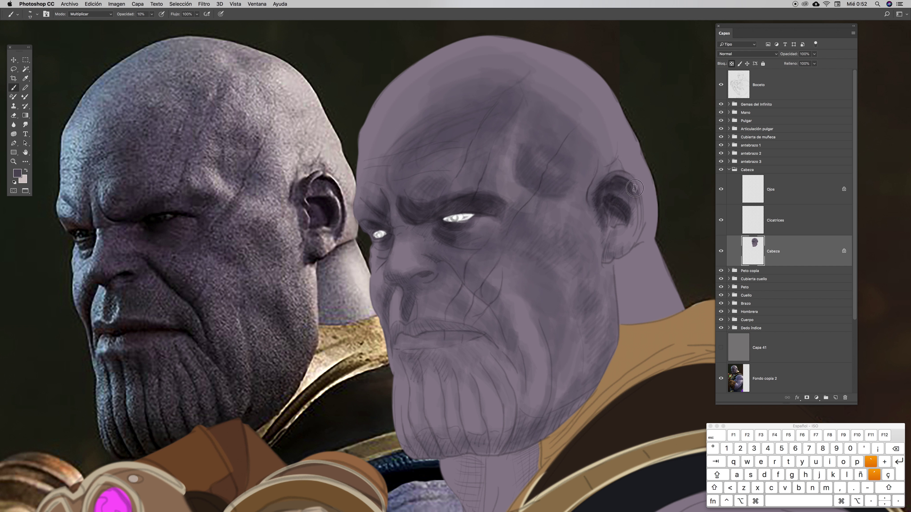
mouse_move(612, 254)
left_mouse_down()
mouse_move(610, 238)
mouse_move(625, 248)
mouse_move(615, 247)
left_mouse_up()
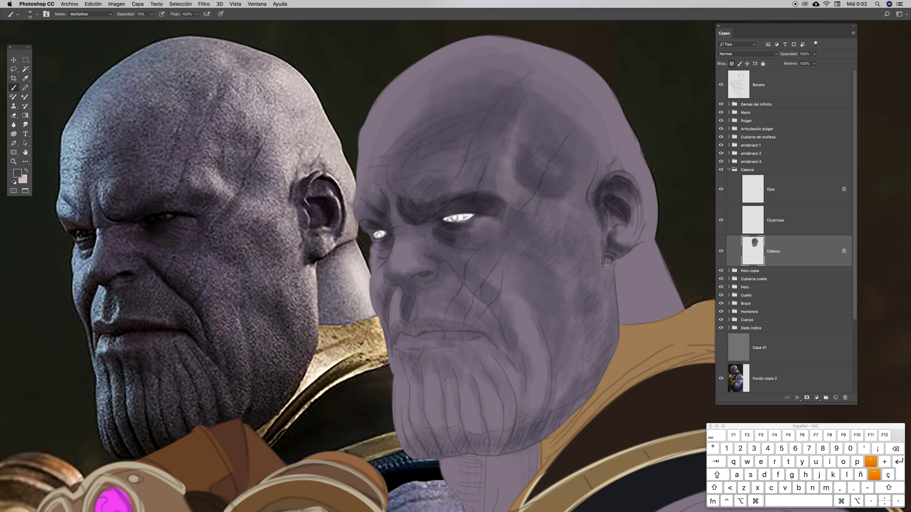
Sample the lighter purple skin tone near the top of the painted head and set the brush's blending mode to Disolver
key("x")
key("i")
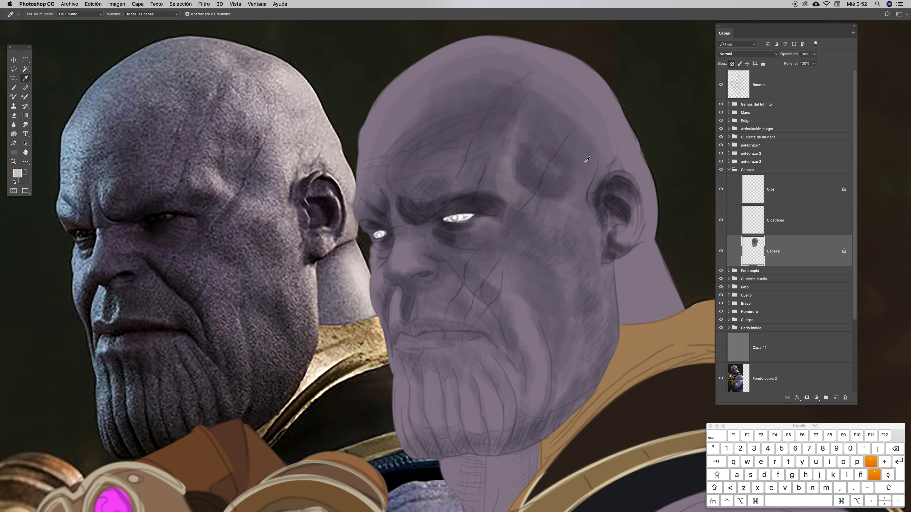
key("space")
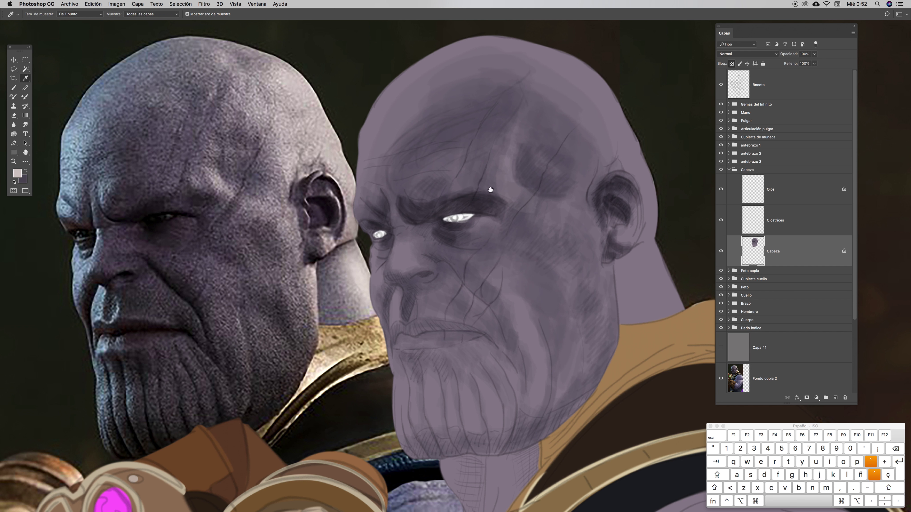
left_click_drag(491, 191, 489, 193)
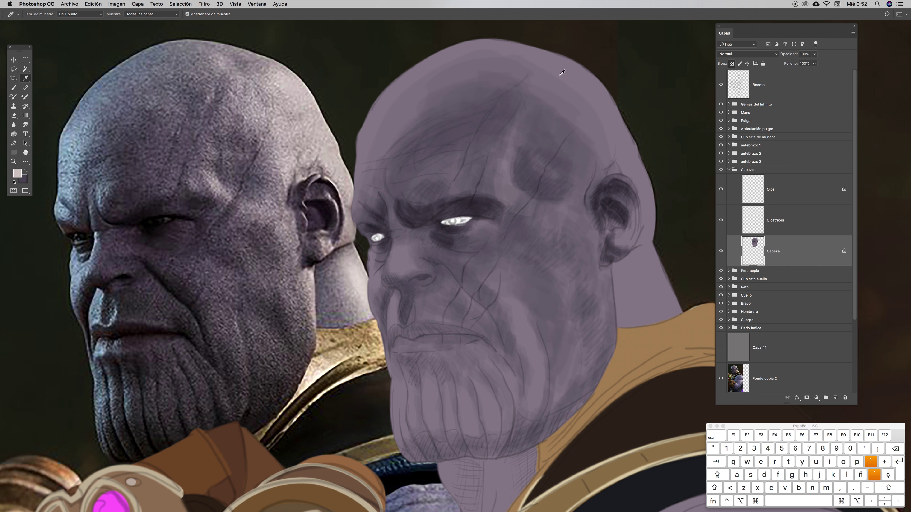
left_click(573, 67)
key("b")
left_click(106, 15)
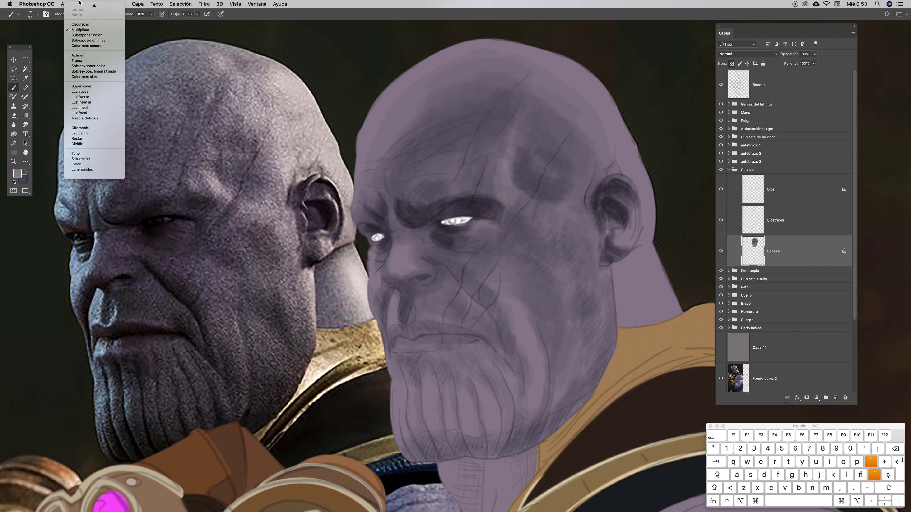
left_click(90, 11)
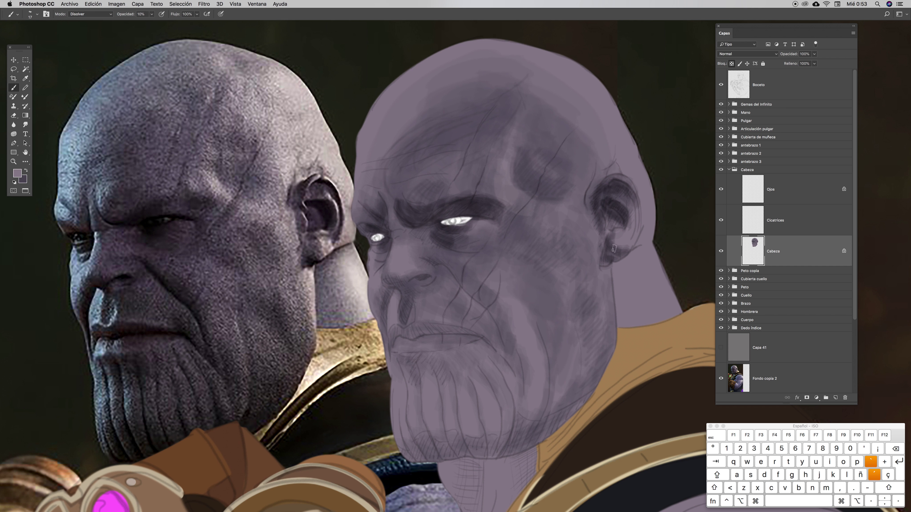
Set the brush's blending mode to Normal and soften the painted ear's lobe with the sampled lighter skin tone
mouse_move(626, 243)
left_mouse_down()
mouse_move(620, 251)
mouse_move(608, 242)
left_mouse_up()
left_click(106, 15)
left_click(90, 8)
mouse_move(616, 239)
left_mouse_down()
mouse_move(614, 249)
mouse_move(614, 234)
left_mouse_up()
mouse_move(624, 240)
left_mouse_down()
mouse_move(605, 254)
mouse_move(621, 242)
left_mouse_up()
Swap to the dark colour, set a 10 px Multiplicar brush, and deepen the ear's upper rim and inner folds
key("x")
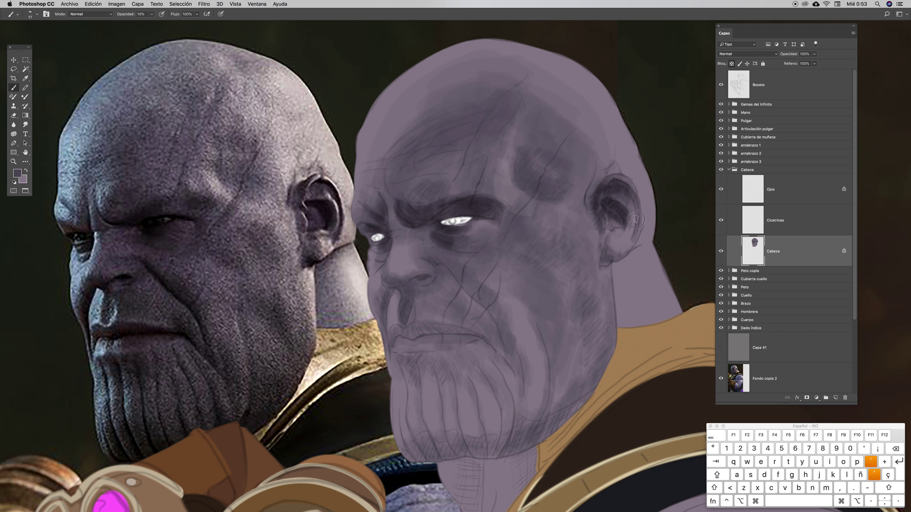
mouse_move(637, 206)
left_mouse_down()
mouse_move(613, 190)
mouse_move(626, 191)
left_mouse_up()
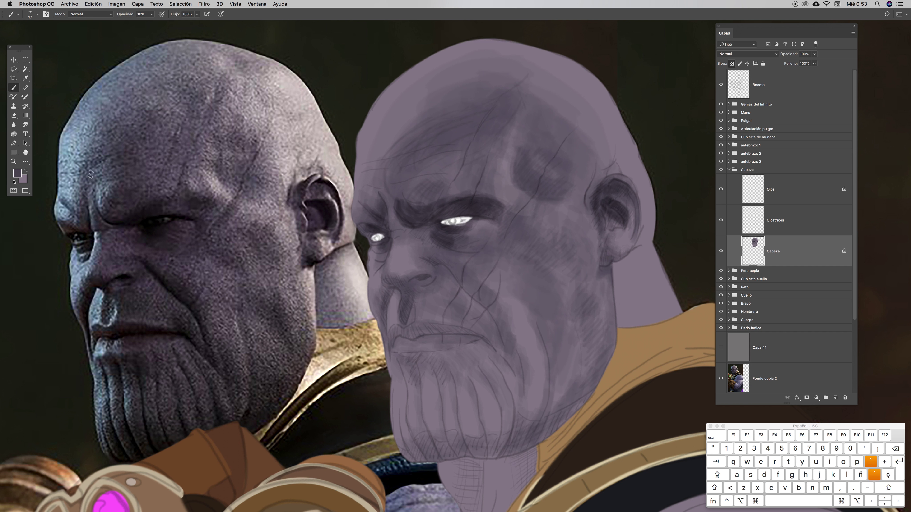
left_click(97, 14)
left_click(86, 31)
mouse_move(602, 271)
left_mouse_down()
mouse_move(619, 255)
mouse_move(604, 264)
left_mouse_up()
left_click(603, 138, "ctrl")
left_click_drag(646, 155, 642, 157)
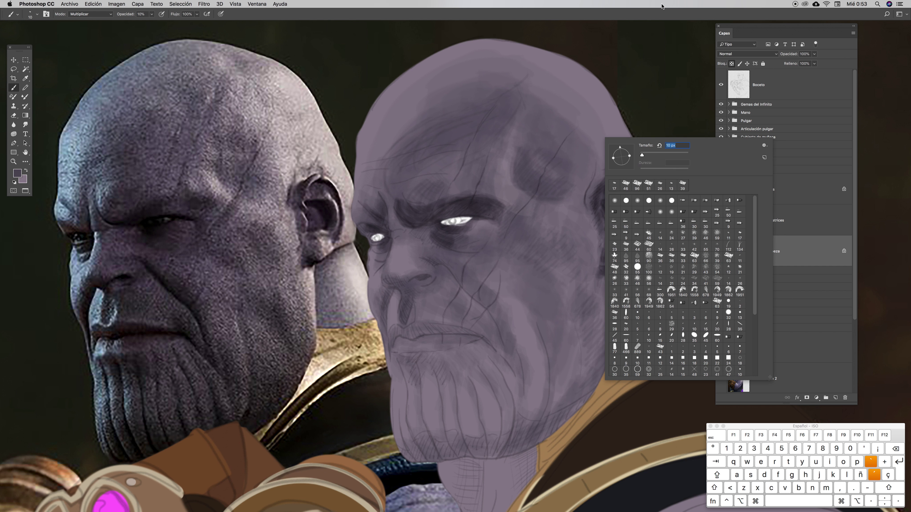
left_click(663, 21)
left_click_drag(618, 182, 635, 202)
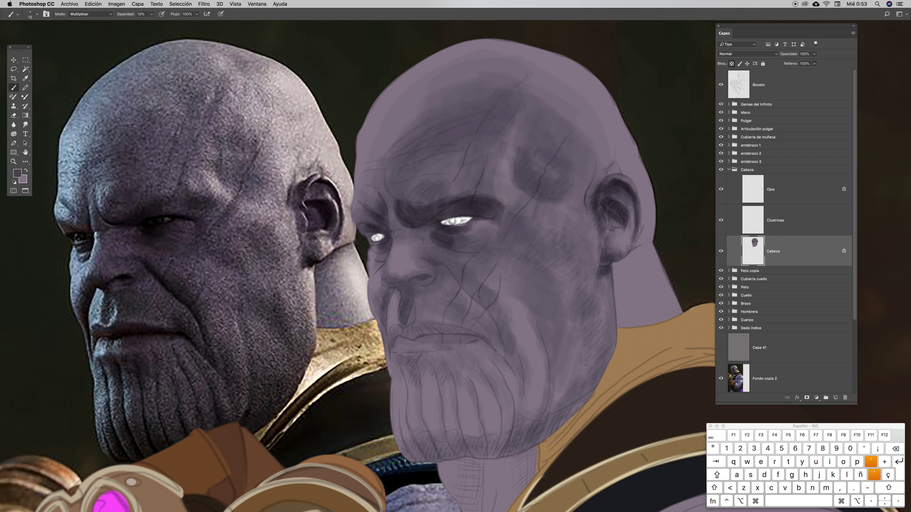
mouse_move(615, 183)
left_mouse_down()
mouse_move(601, 203)
mouse_move(598, 189)
mouse_move(591, 198)
mouse_move(599, 183)
mouse_move(616, 184)
mouse_move(636, 205)
mouse_move(608, 205)
mouse_move(623, 216)
mouse_move(606, 216)
left_mouse_up()
Enlarge the brush slightly and deepen the shadows of the inner brow, the far side of the nose and the adjoining cheek
right_click(467, 195)
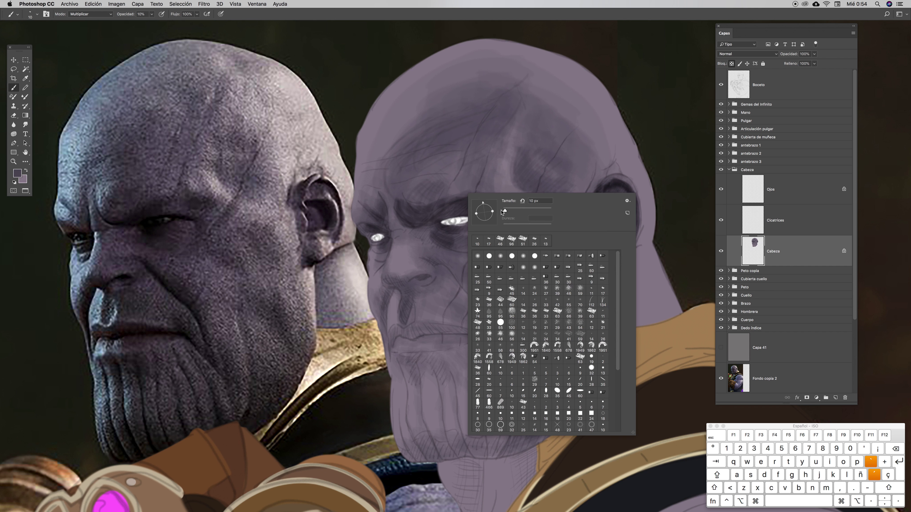
left_click_drag(506, 213, 508, 212)
left_click(435, 214)
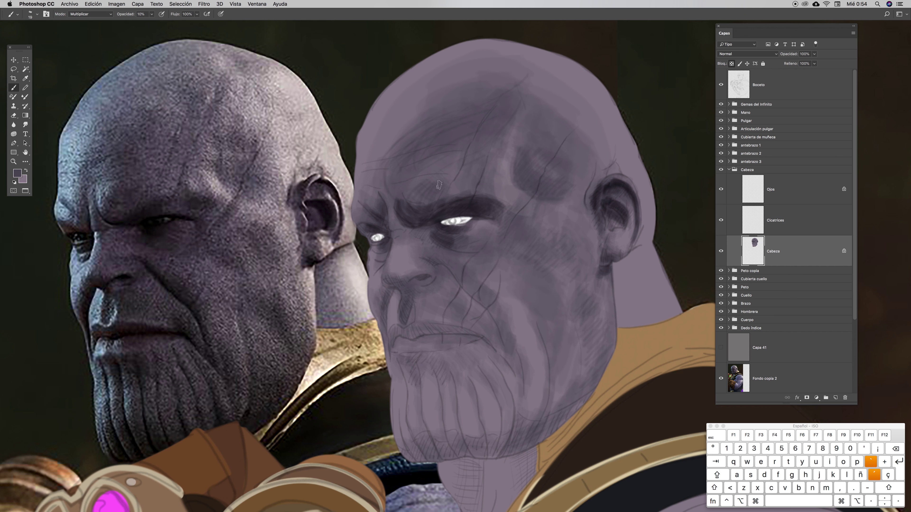
mouse_move(414, 220)
left_mouse_down()
mouse_move(402, 208)
mouse_move(368, 226)
mouse_move(388, 235)
mouse_move(370, 229)
mouse_move(387, 240)
mouse_move(376, 247)
mouse_move(391, 241)
mouse_move(387, 257)
left_mouse_up()
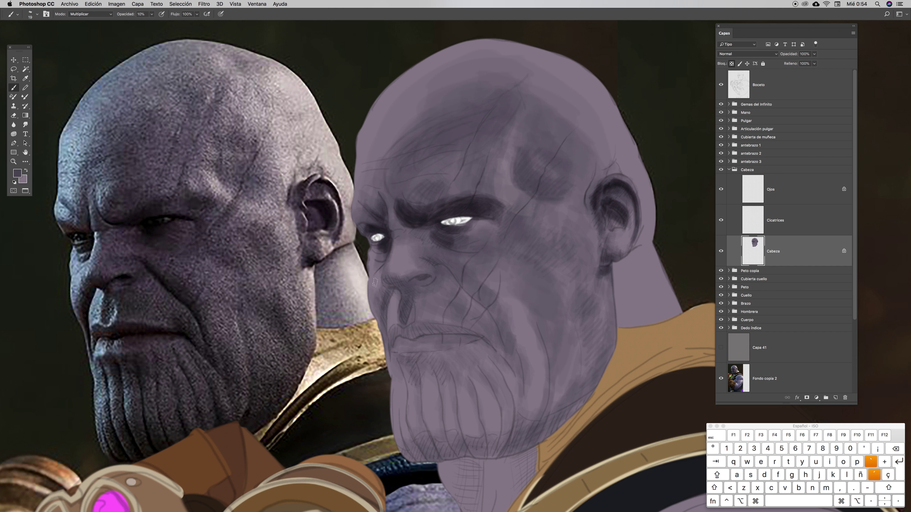
mouse_move(390, 297)
left_mouse_down()
mouse_move(390, 352)
mouse_move(386, 293)
left_mouse_up()
left_click_drag(379, 309, 388, 343)
left_click_drag(391, 288, 376, 298)
Darken the deep fold between nose and jaw, the side and underside of the nose, and the lips
mouse_move(456, 252)
left_mouse_down()
mouse_move(483, 251)
mouse_move(433, 263)
mouse_move(466, 270)
mouse_move(458, 279)
mouse_move(478, 288)
mouse_move(510, 354)
left_mouse_up()
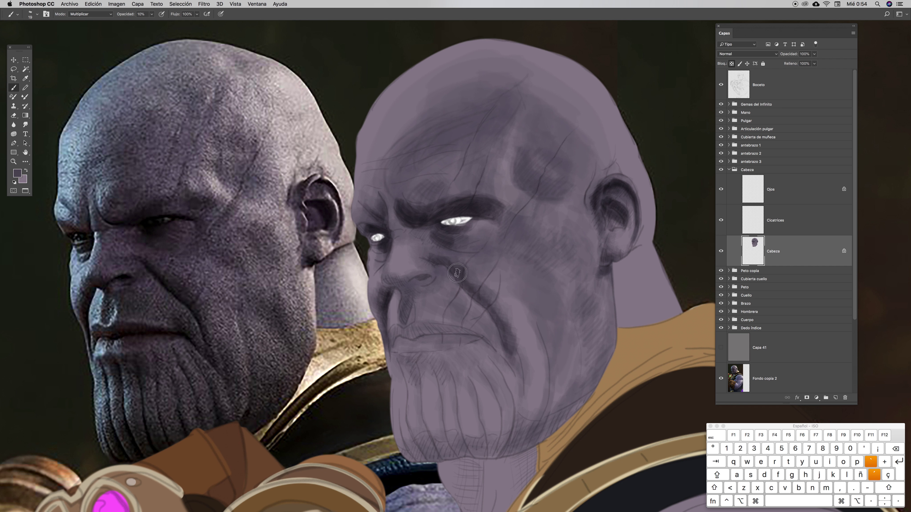
left_click_drag(430, 260, 426, 257)
mouse_move(413, 281)
left_mouse_down()
mouse_move(392, 287)
mouse_move(413, 290)
mouse_move(383, 273)
mouse_move(387, 287)
mouse_move(385, 277)
mouse_move(407, 283)
mouse_move(416, 273)
mouse_move(425, 284)
mouse_move(413, 293)
mouse_move(438, 270)
left_mouse_up()
mouse_move(436, 338)
left_mouse_down()
mouse_move(412, 330)
mouse_move(462, 335)
mouse_move(443, 331)
mouse_move(419, 335)
mouse_move(458, 336)
mouse_move(415, 343)
mouse_move(395, 332)
mouse_move(391, 342)
mouse_move(399, 336)
mouse_move(404, 348)
mouse_move(394, 351)
left_mouse_up()
Angle the brush tip along the cheek fold and deepen the fold's shadow from beside the nose down to the jaw
key("ctrl")
left_click(500, 253, "ctrl")
mouse_move(518, 263)
left_mouse_down()
mouse_move(516, 282)
mouse_move(518, 274)
left_mouse_up()
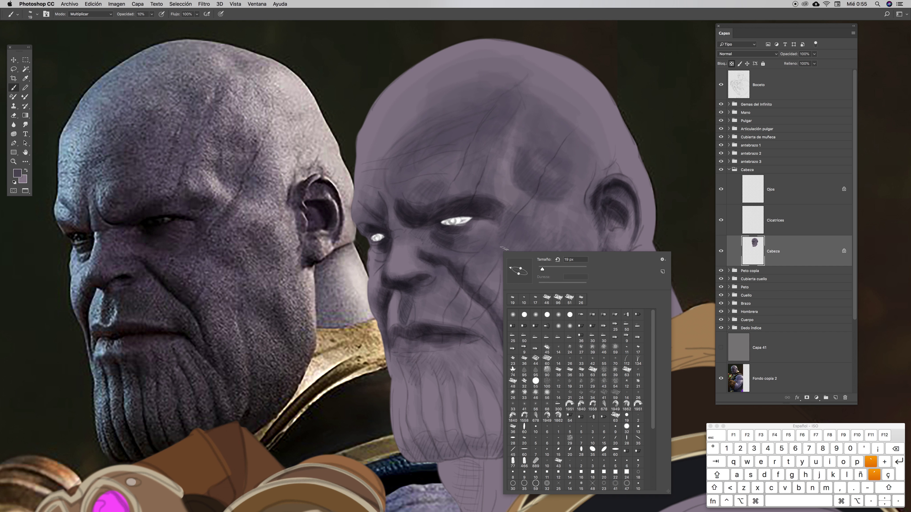
left_click(431, 258)
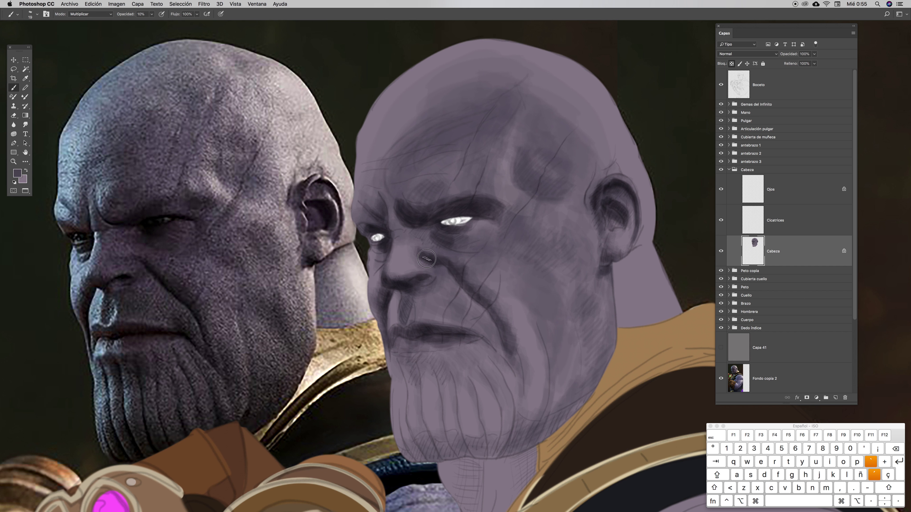
left_click_drag(446, 266, 494, 316)
mouse_move(509, 351)
left_mouse_down()
mouse_move(498, 318)
mouse_move(508, 350)
mouse_move(503, 338)
left_mouse_up()
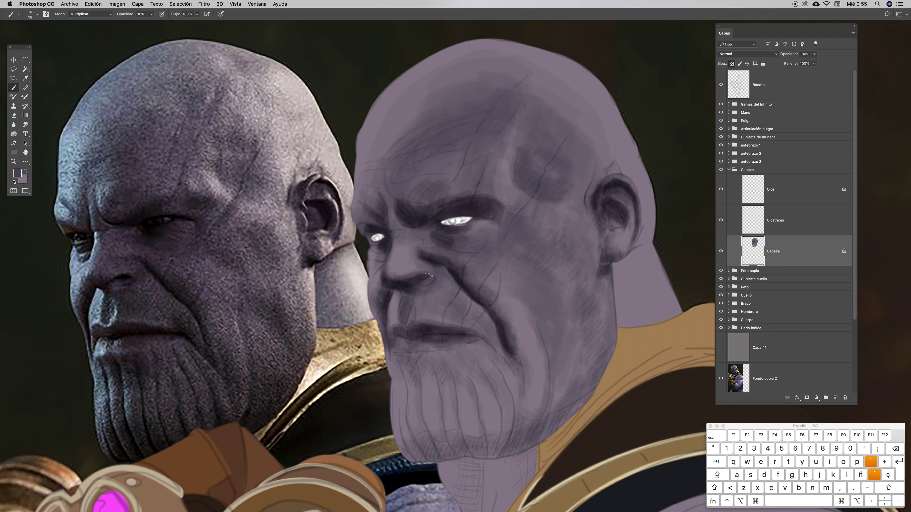
Deepen the shadows beneath the near eye, around the nostril and in the groove above the upper lip
left_click(437, 232, "ctrl")
mouse_move(447, 244)
left_mouse_down()
mouse_move(438, 250)
mouse_move(475, 246)
left_mouse_up()
left_click(426, 278)
mouse_move(413, 281)
left_mouse_down()
mouse_move(433, 281)
mouse_move(435, 265)
left_mouse_up()
left_click_drag(406, 304, 404, 327)
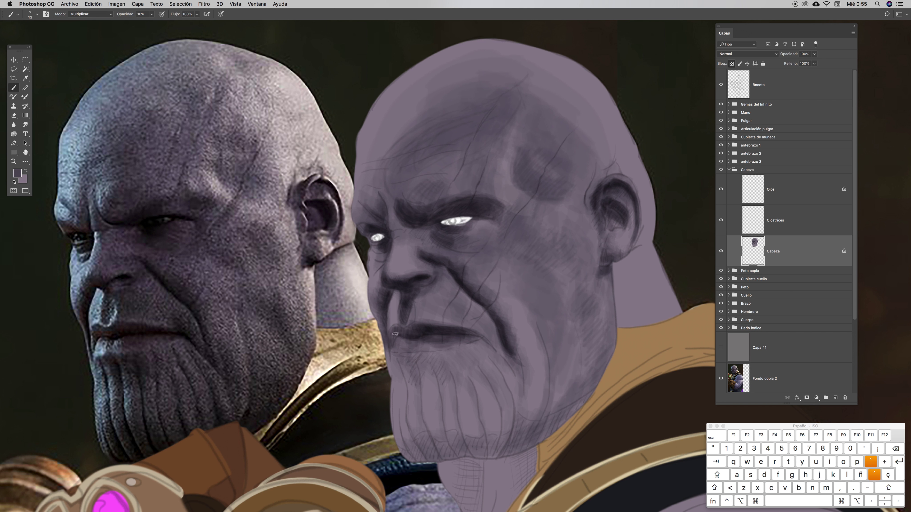
Adjust the brush tip and darken the upper lip and the far corner of the mouth
key("space")
left_click_drag(448, 295, 491, 231)
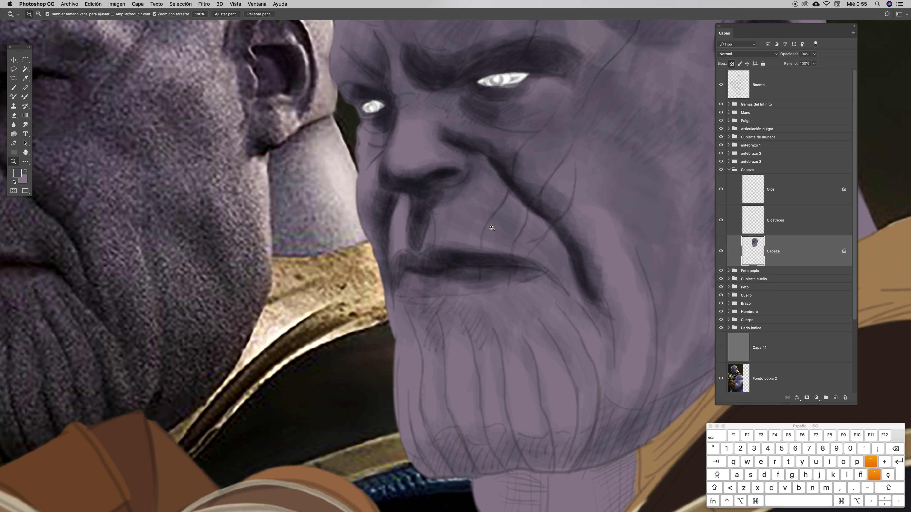
right_click(466, 217)
mouse_move(481, 233)
left_mouse_down()
mouse_move(476, 241)
mouse_move(504, 236)
left_mouse_up()
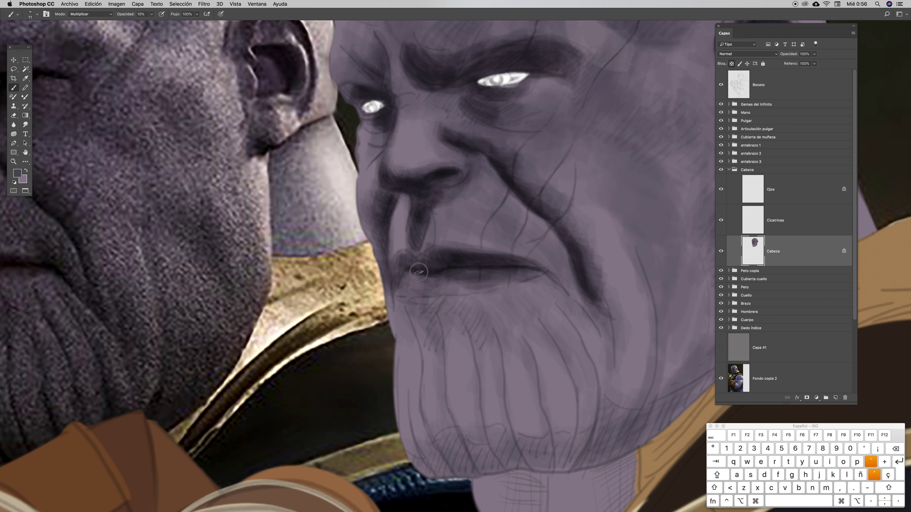
right_click(426, 243)
mouse_move(436, 268)
left_mouse_down()
mouse_move(397, 275)
mouse_move(433, 274)
left_mouse_up()
left_click(396, 279)
Change the angle of the 11 px brush tip and darken the mouth line towards its near corner
left_click(510, 226, "ctrl")
mouse_move(523, 256)
left_mouse_down()
mouse_move(516, 251)
mouse_move(530, 246)
left_mouse_up()
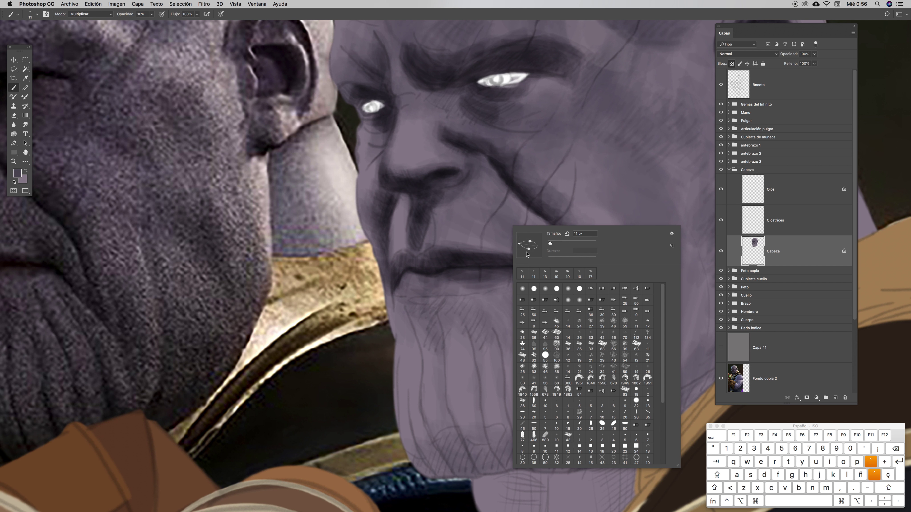
left_click(500, 267)
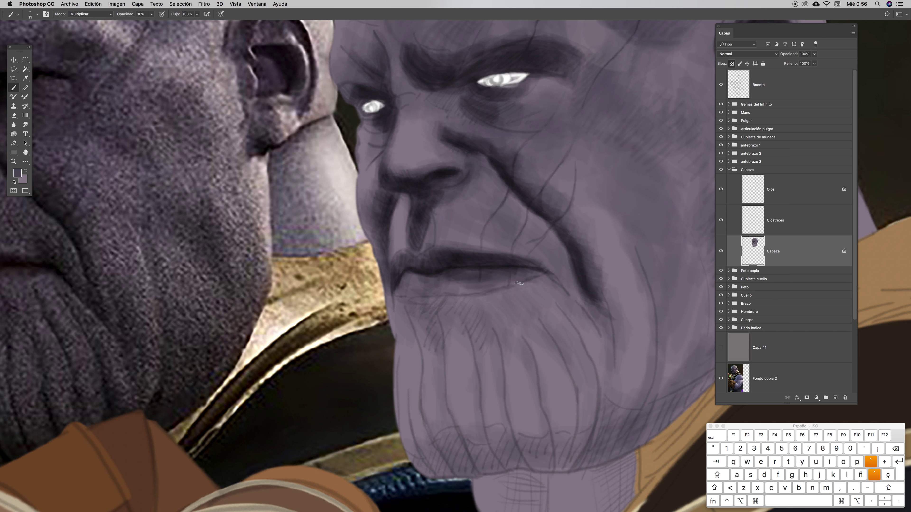
left_click_drag(532, 269, 544, 277)
Tilt the brush tip along the chin creases and darken the chin's lower far edge and the bases of the first creases
left_click(452, 225, "ctrl")
left_click_drag(462, 244, 467, 234)
left_click(411, 323)
mouse_move(413, 332)
left_mouse_down()
mouse_move(433, 443)
mouse_move(447, 255)
mouse_move(440, 278)
left_mouse_up()
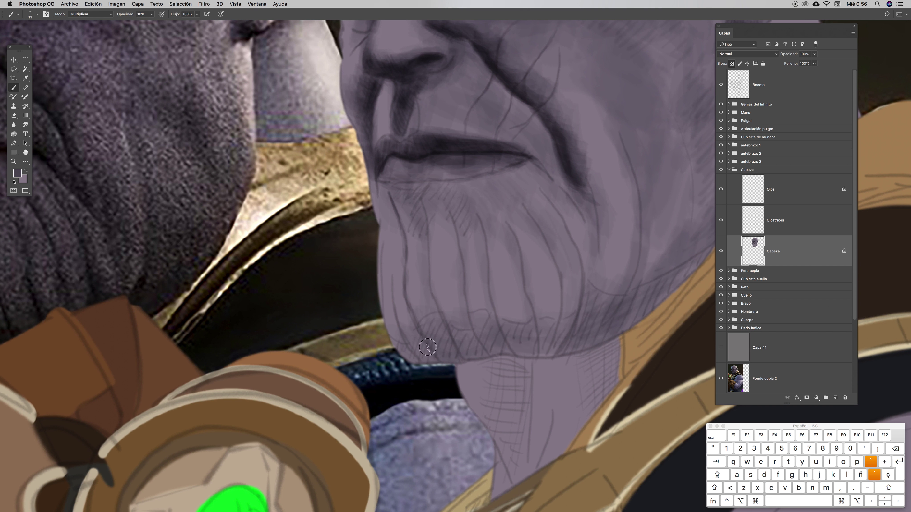
mouse_move(441, 358)
left_mouse_down()
mouse_move(452, 361)
mouse_move(436, 354)
left_mouse_up()
left_click_drag(421, 325, 427, 336)
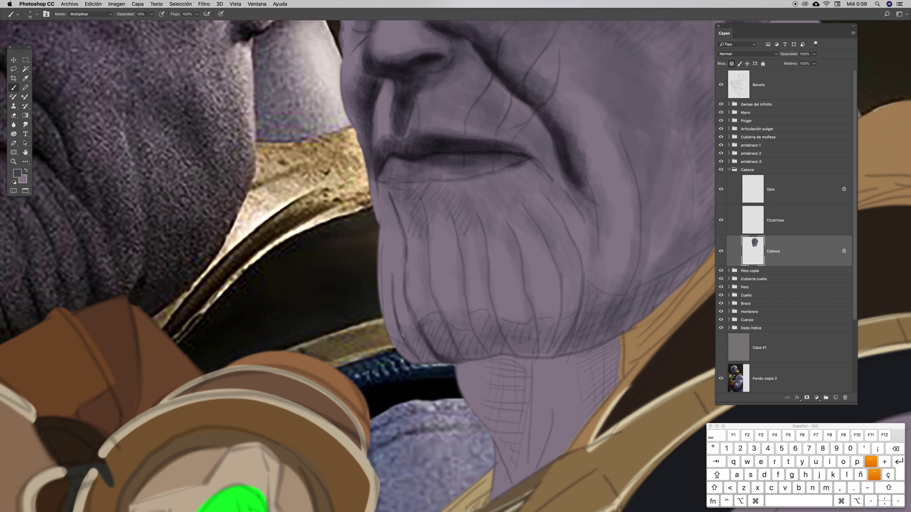
left_click_drag(406, 345, 411, 352)
mouse_move(401, 329)
left_mouse_down()
mouse_move(415, 353)
mouse_move(435, 359)
mouse_move(412, 340)
mouse_move(428, 356)
mouse_move(416, 344)
mouse_move(414, 354)
mouse_move(434, 360)
left_mouse_up()
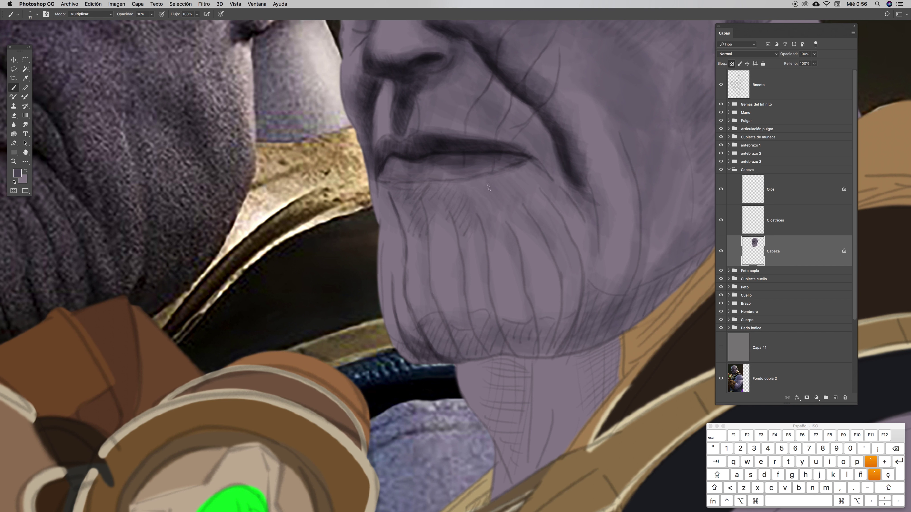
Realign the brush tip, reduce its size, and trace the chin's vertical creases with dark strokes
left_click(486, 205, "ctrl")
mouse_move(505, 223)
left_mouse_down()
mouse_move(514, 217)
mouse_move(503, 221)
left_mouse_up()
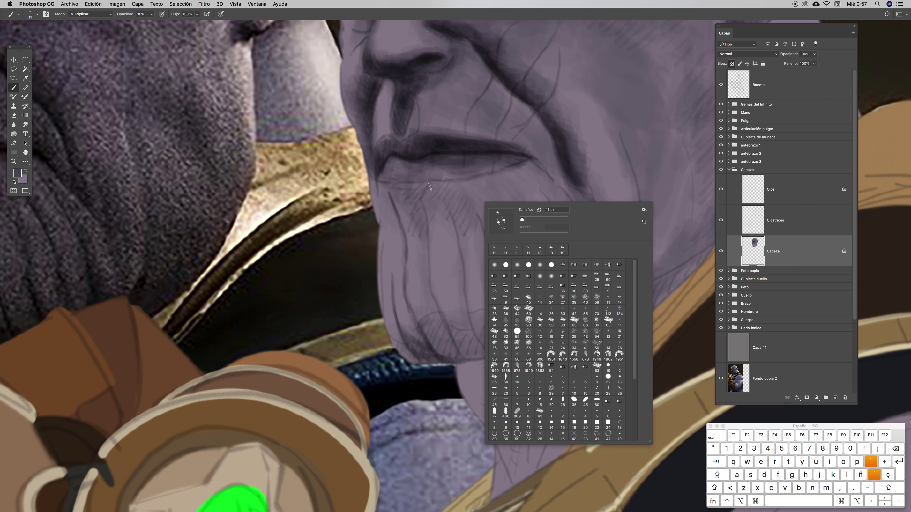
left_click(419, 326)
mouse_move(410, 310)
left_mouse_down()
mouse_move(433, 353)
mouse_move(406, 303)
left_mouse_up()
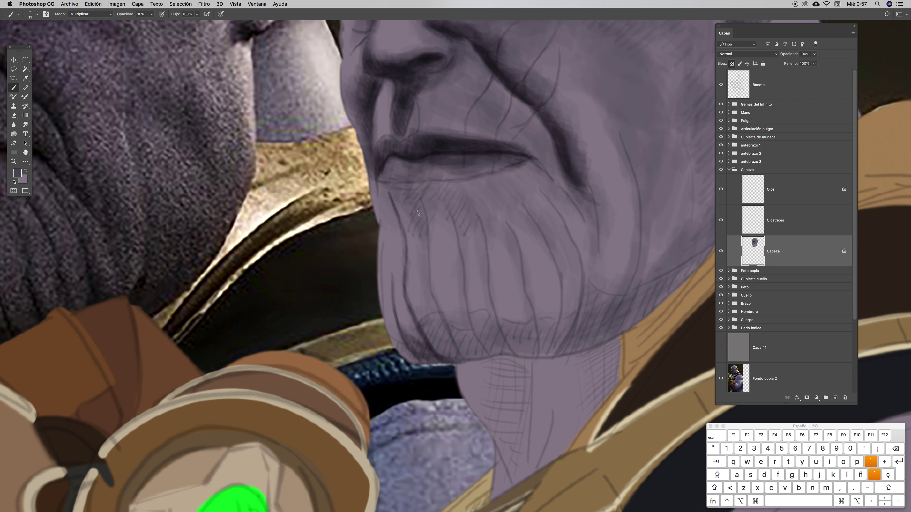
right_click(509, 194)
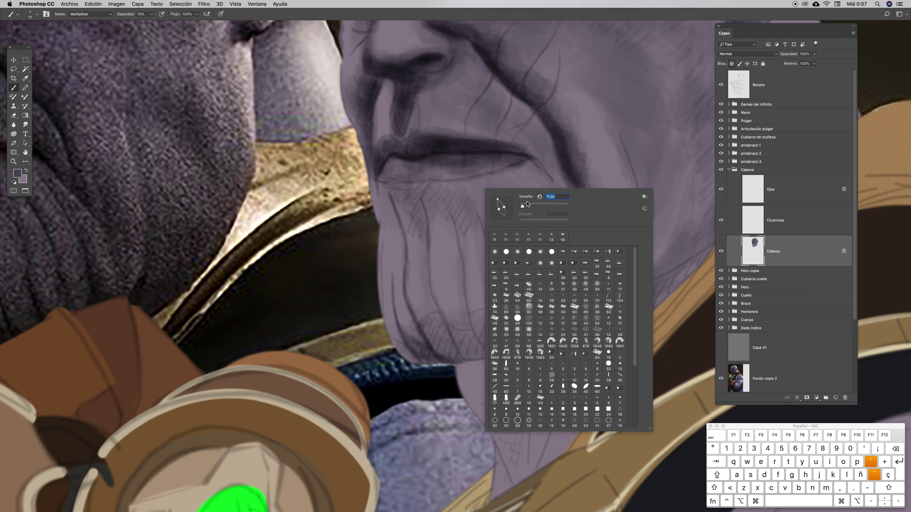
key("Return")
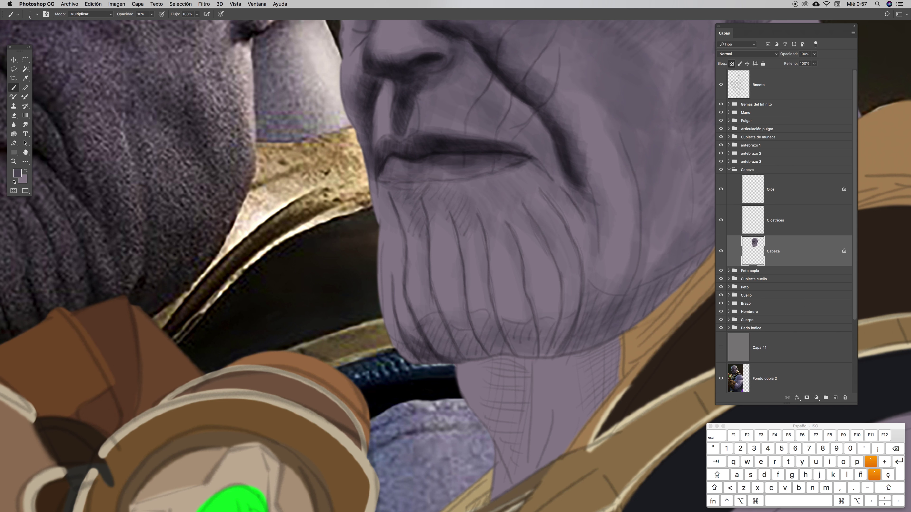
Hide the Boceto sketch layer, check the shading on the whole illustration, and show the sketch again
left_click(721, 85)
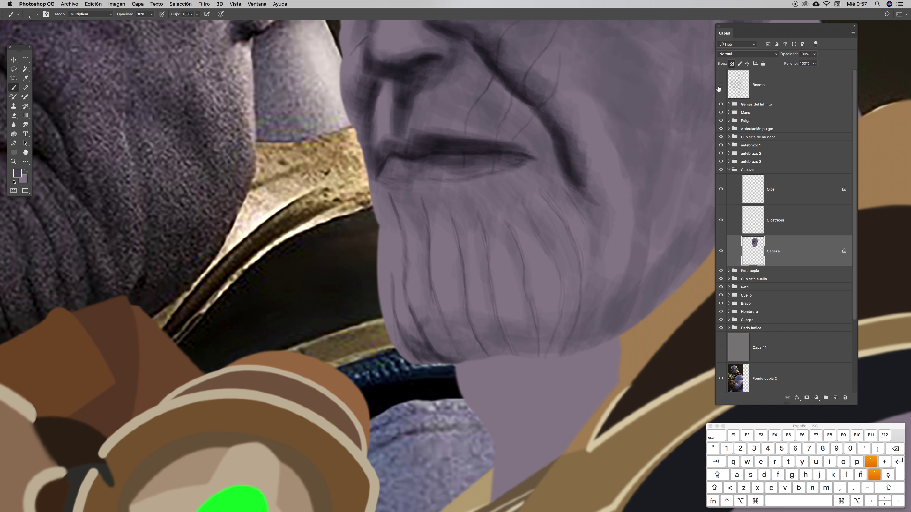
key("super+0")
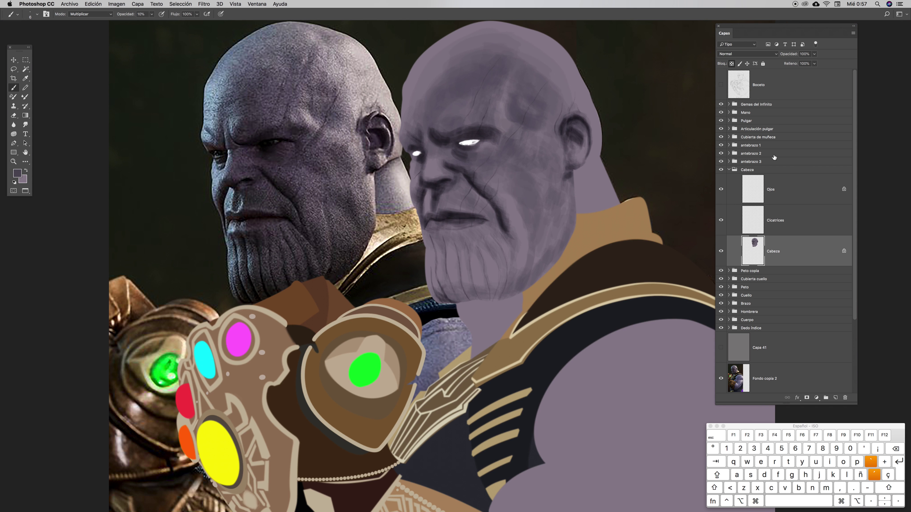
left_click(721, 88)
Set the brush size to 20 px and its opacity to 12%
key("z")
mouse_move(452, 228)
left_mouse_down()
mouse_move(478, 234)
mouse_move(479, 220)
left_mouse_up()
key("b")
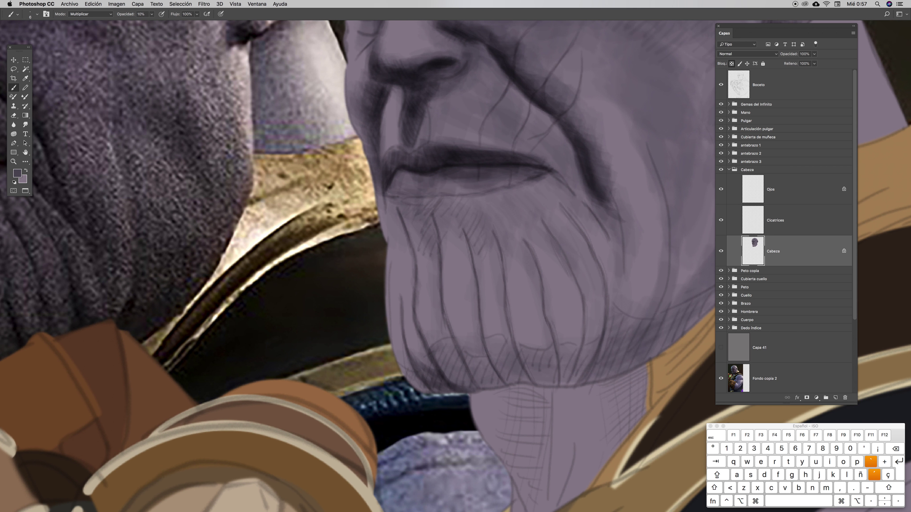
left_click(473, 216, "ctrl")
left_click_drag(512, 234, 514, 234)
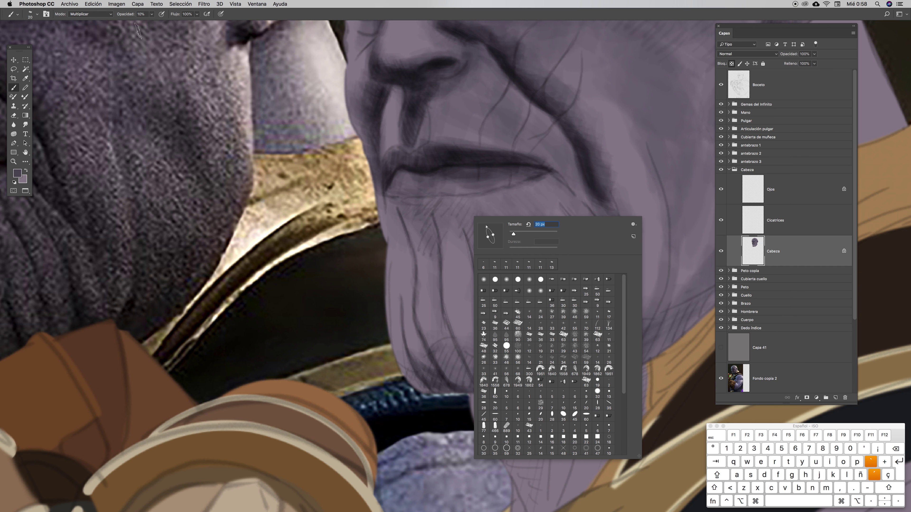
key("Return")
left_click(128, 12)
type("12")
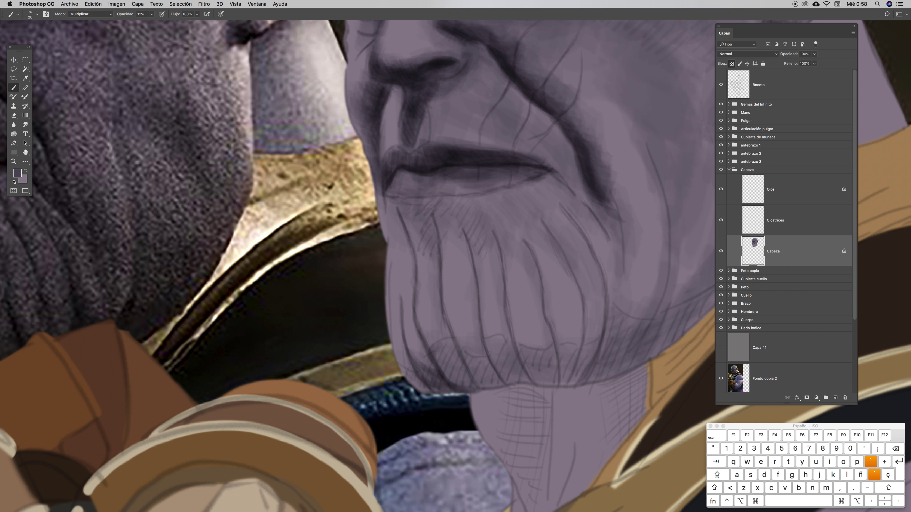
Shade the hatched areas beneath the lower lip and along the base of the chin up towards the jaw
mouse_move(419, 210)
left_mouse_down()
mouse_move(395, 213)
mouse_move(408, 207)
mouse_move(428, 222)
mouse_move(430, 248)
mouse_move(441, 249)
mouse_move(430, 207)
mouse_move(452, 205)
mouse_move(431, 203)
mouse_move(471, 215)
mouse_move(472, 233)
mouse_move(448, 221)
mouse_move(483, 246)
mouse_move(479, 257)
mouse_move(488, 251)
mouse_move(475, 285)
left_mouse_up()
mouse_move(482, 247)
left_mouse_down()
mouse_move(469, 228)
mouse_move(481, 206)
left_mouse_up()
mouse_move(439, 342)
left_mouse_down()
mouse_move(456, 347)
mouse_move(435, 356)
mouse_move(445, 377)
mouse_move(441, 359)
mouse_move(463, 380)
mouse_move(436, 369)
mouse_move(458, 376)
mouse_move(408, 373)
mouse_move(451, 386)
left_mouse_up()
key("super+minus")
key("super+minus")
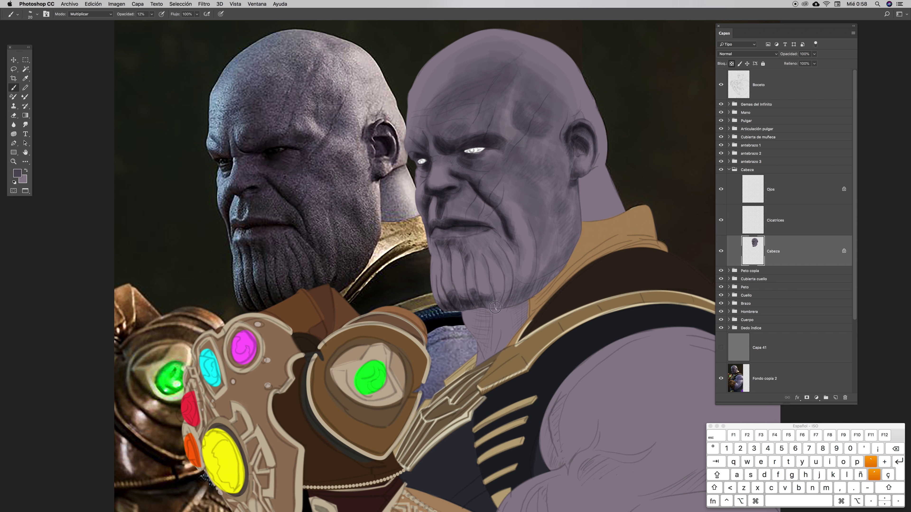
mouse_move(502, 293)
left_mouse_down()
mouse_move(493, 305)
mouse_move(475, 303)
mouse_move(510, 302)
mouse_move(564, 266)
mouse_move(520, 274)
left_mouse_up()
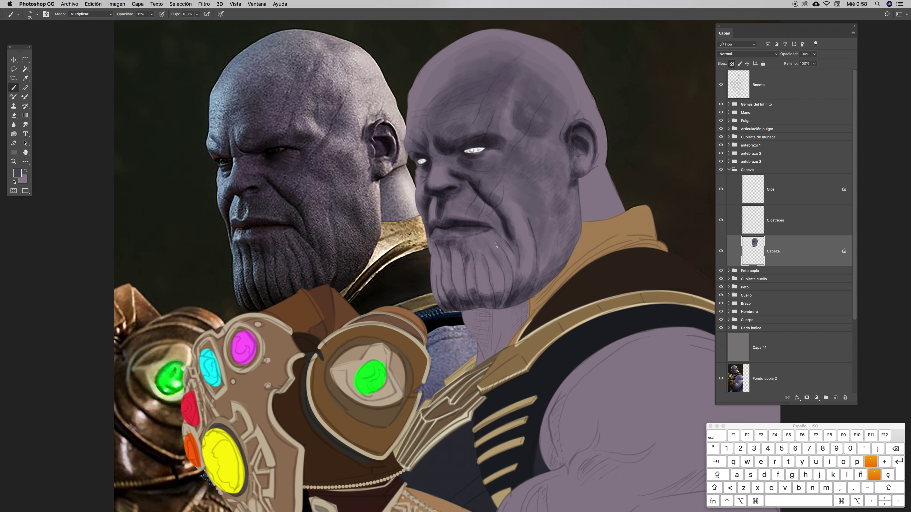
scroll(519, 222, "up", 5)
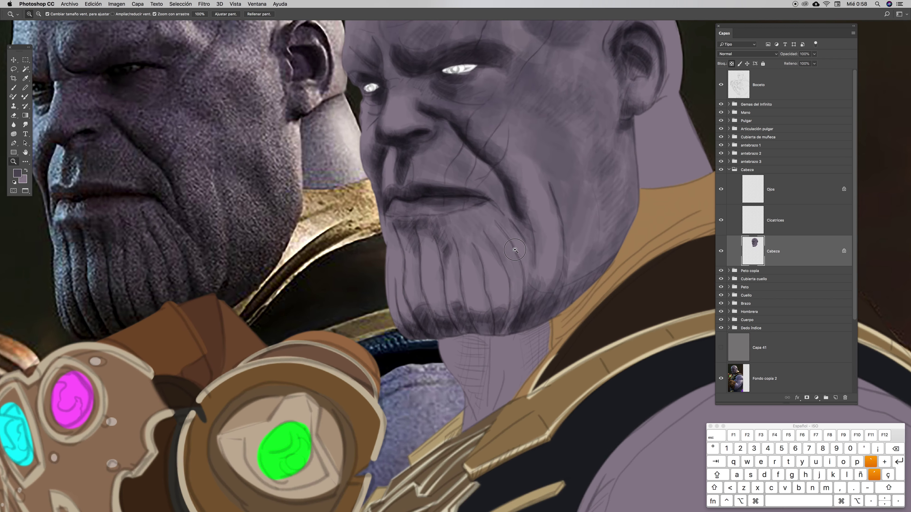
left_click(541, 154, "ctrl")
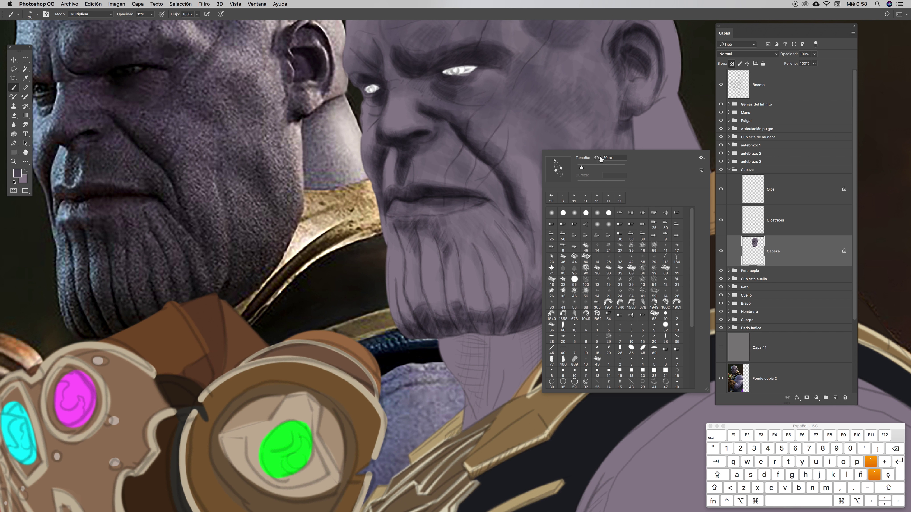
left_click_drag(563, 165, 565, 173)
left_click_drag(496, 226, 505, 239)
key("alt+super+z")
key("alt+super+z")
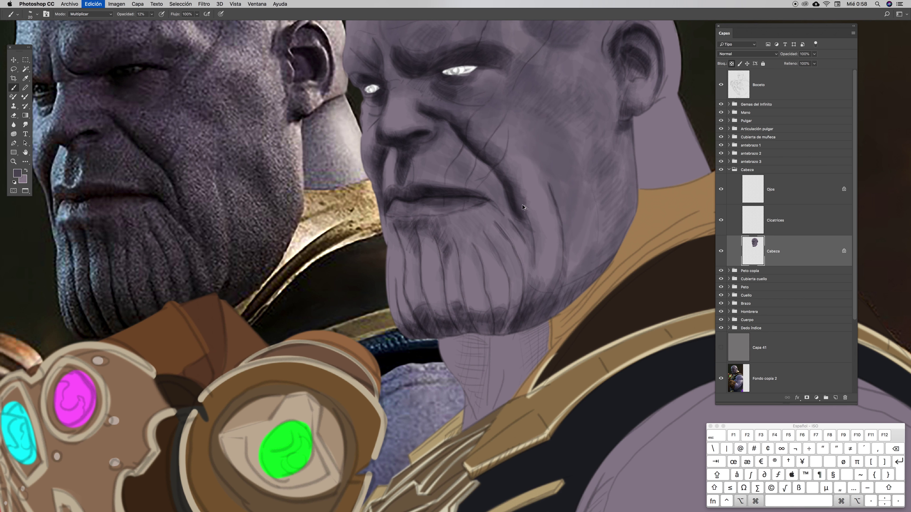
Reduce the brush size to 11 px and darken the vertical creases just beneath the lower lip
left_click(548, 158, "ctrl")
left_click_drag(590, 175, 587, 176)
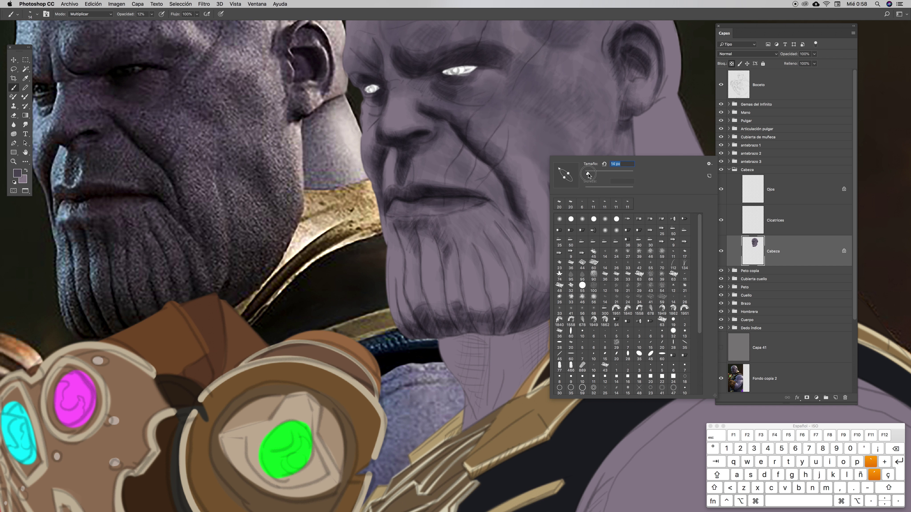
key("Return")
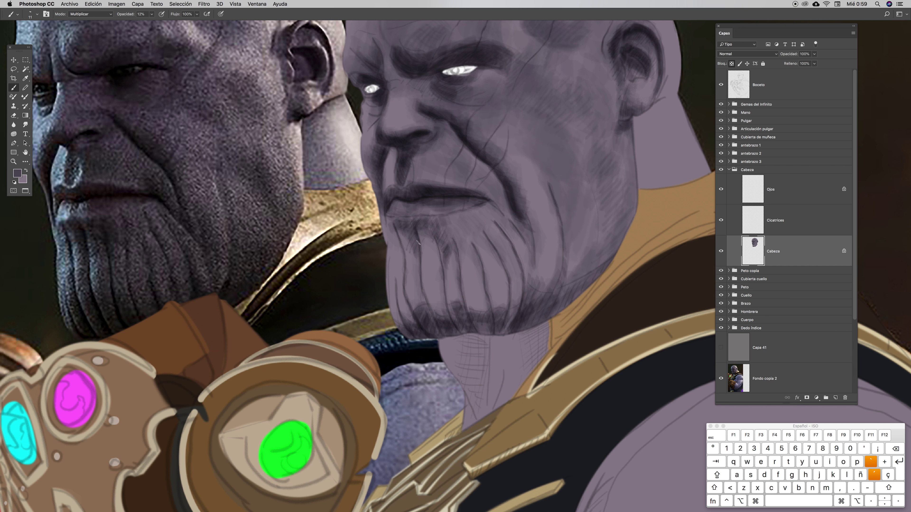
left_click_drag(416, 243, 417, 246)
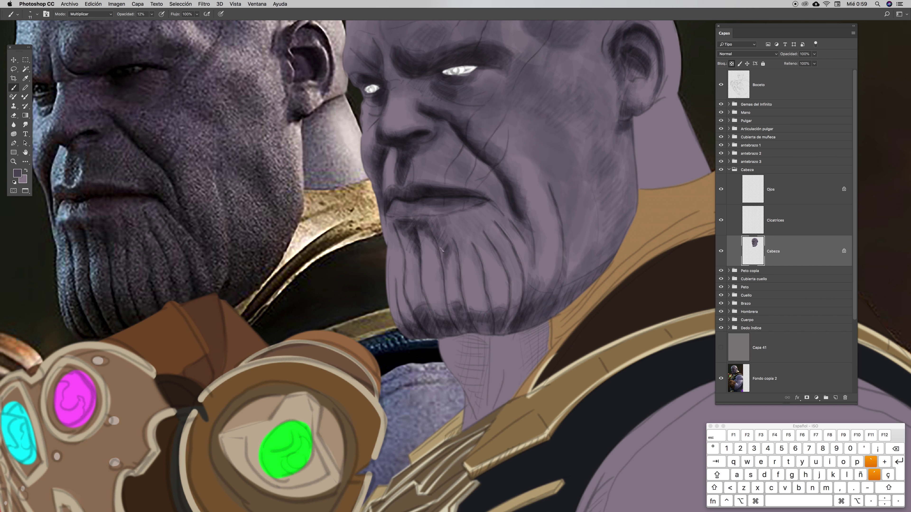
left_click_drag(443, 232, 447, 244)
mouse_move(448, 228)
left_mouse_down()
mouse_move(441, 230)
mouse_move(459, 275)
left_mouse_up()
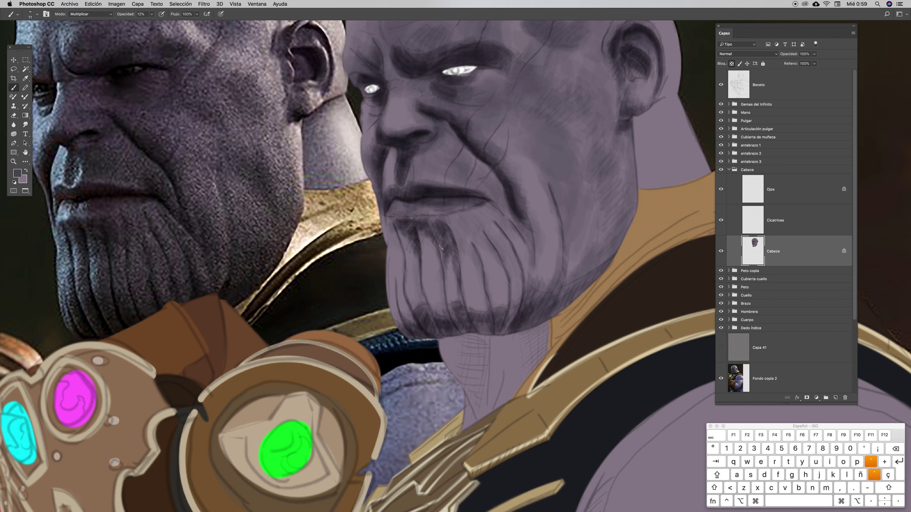
left_click_drag(454, 223, 470, 248)
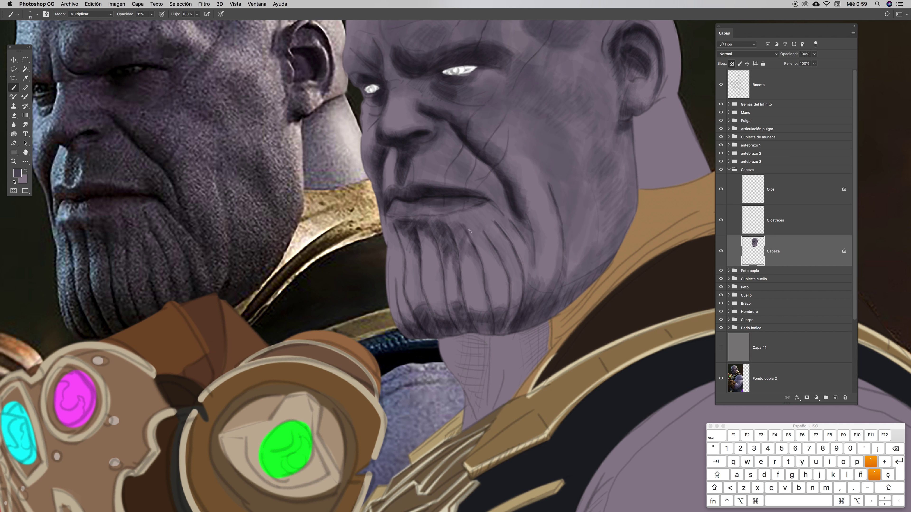
left_click_drag(470, 223, 468, 234)
Lower the brush opacity to 6% and softly shade the chin's vertical folds from the lip down to the base
left_click(133, 15)
type("6")
mouse_move(467, 222)
left_mouse_down()
mouse_move(471, 240)
mouse_move(485, 239)
mouse_move(484, 252)
mouse_move(497, 255)
mouse_move(486, 278)
mouse_move(499, 268)
mouse_move(499, 286)
mouse_move(509, 276)
mouse_move(508, 299)
mouse_move(497, 259)
mouse_move(501, 296)
left_mouse_up()
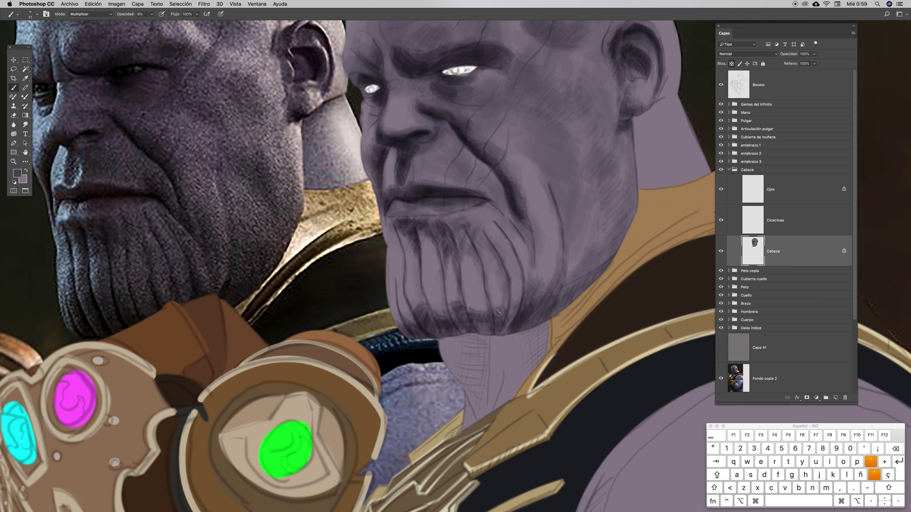
mouse_move(477, 263)
left_mouse_down()
mouse_move(486, 324)
mouse_move(477, 306)
left_mouse_up()
left_click_drag(469, 239, 473, 248)
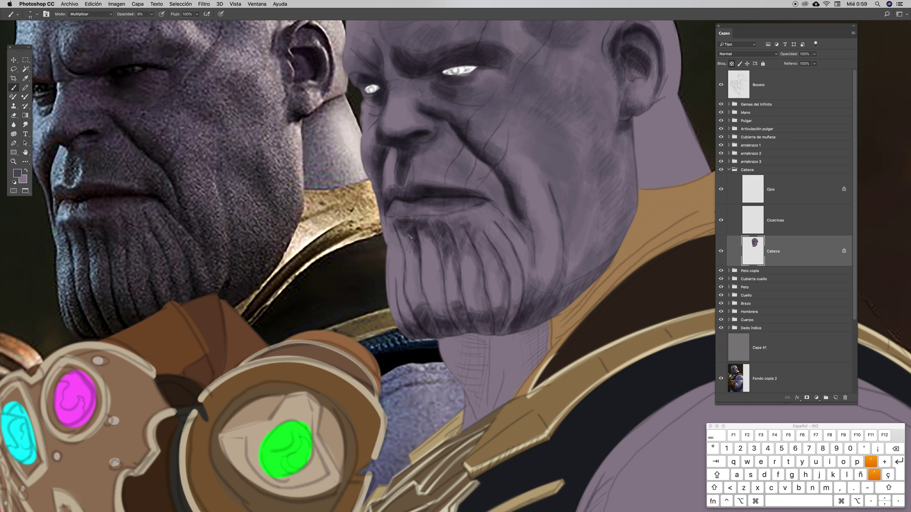
left_click_drag(417, 247, 418, 256)
left_click_drag(420, 292, 426, 308)
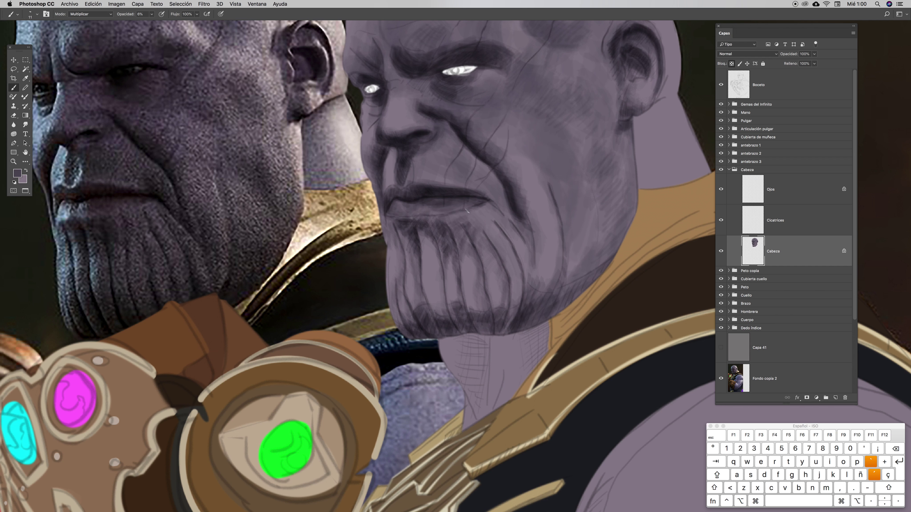
Swap to the lighter purple and set the brush's blend mode to Normal
key("x")
left_click(106, 15)
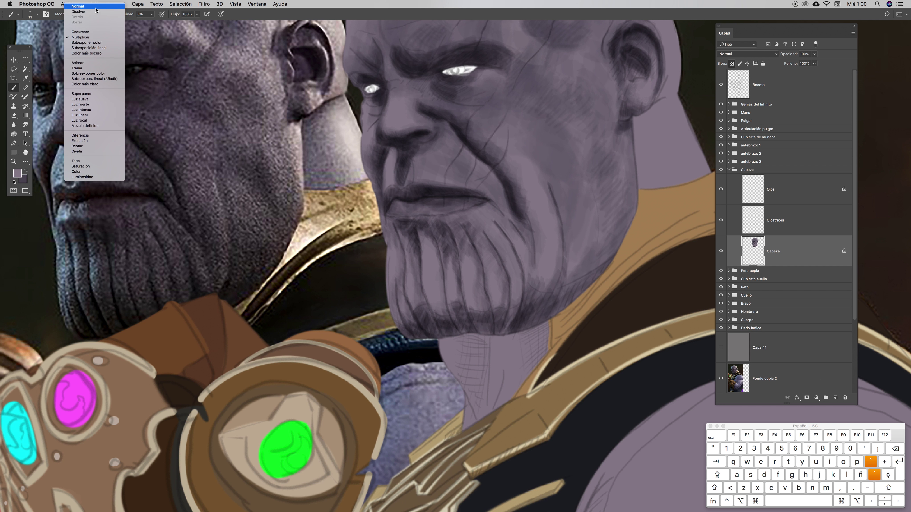
left_click(95, 6)
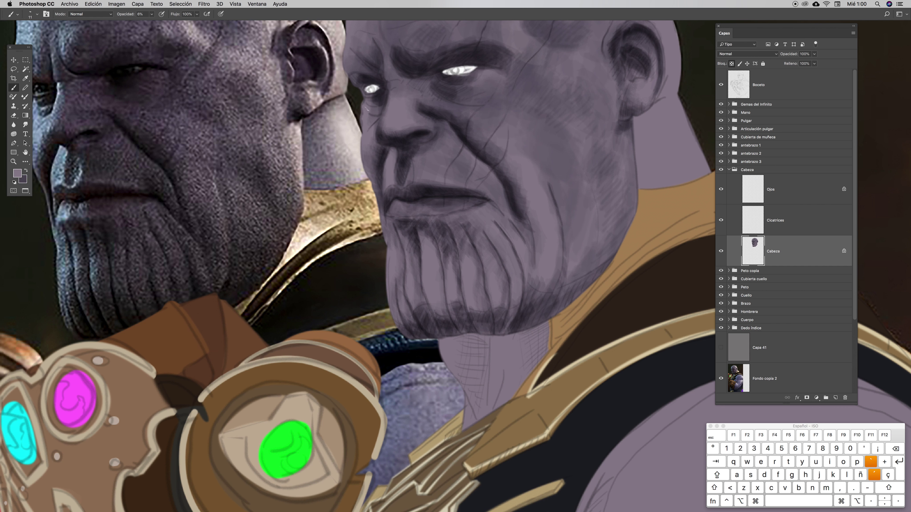
Return to the dark purple with Multiplicar blending and shade around the brows and lower forehead
key("x")
left_click(111, 16)
left_click(90, 43)
left_click_drag(378, 110, 348, 86)
left_click_drag(422, 132, 494, 172)
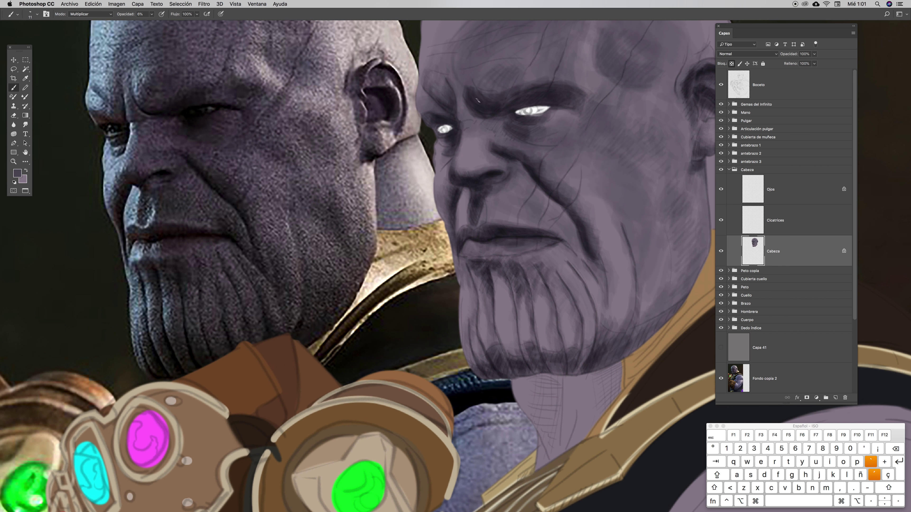
scroll(438, 101, "up", 5)
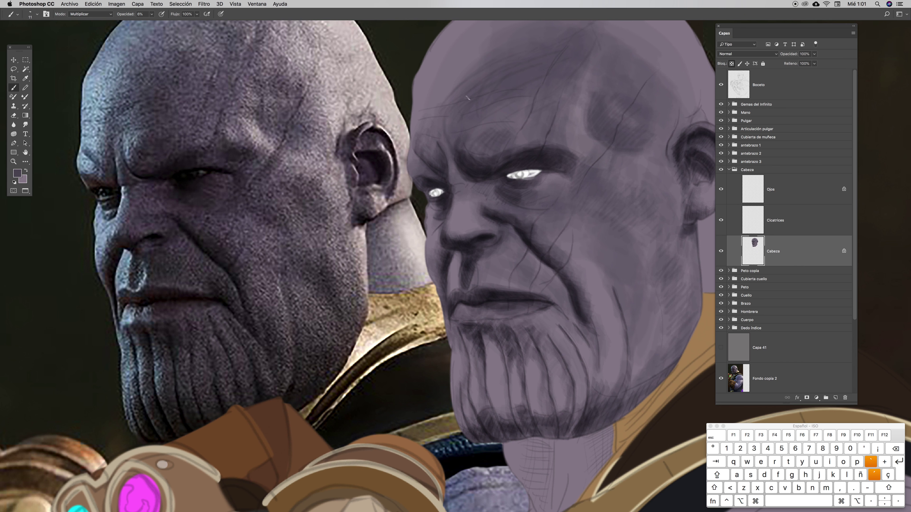
left_click(467, 105, "ctrl")
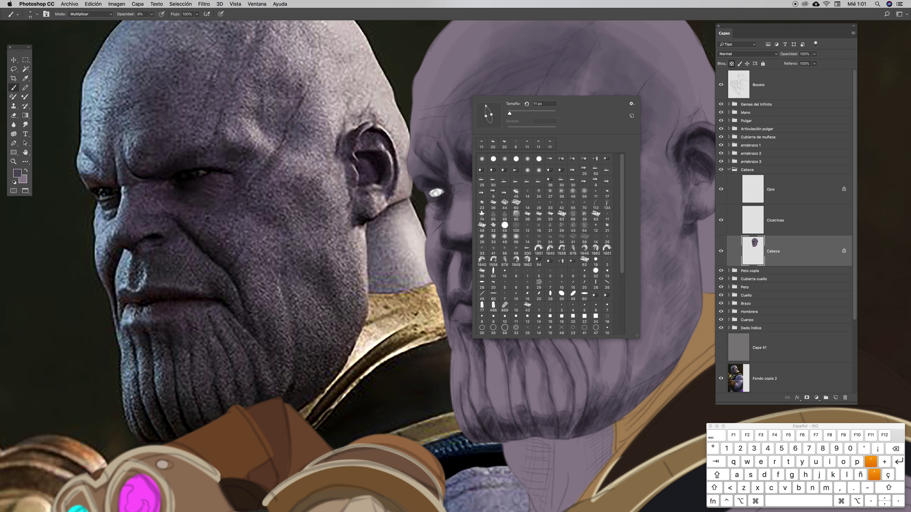
key("Escape")
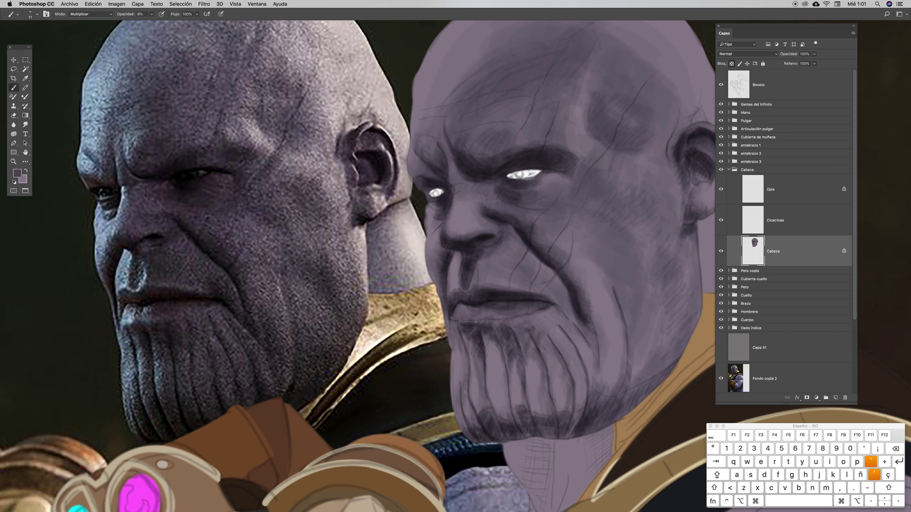
Swap to the lighter purple and set the brush to Normal mode with 11% opacity
key("x")
left_click(112, 17)
left_click(86, 10)
left_click(97, 15)
left_click(158, 12)
left_click(152, 14)
left_click_drag(151, 23, 152, 22)
left_click(233, 13)
Enlarge the brush to 26 px and lighten the forehead above the brows and the temple
left_click(515, 134, "ctrl")
left_click_drag(540, 144, 543, 143)
left_click(467, 136)
left_click_drag(461, 136, 451, 147)
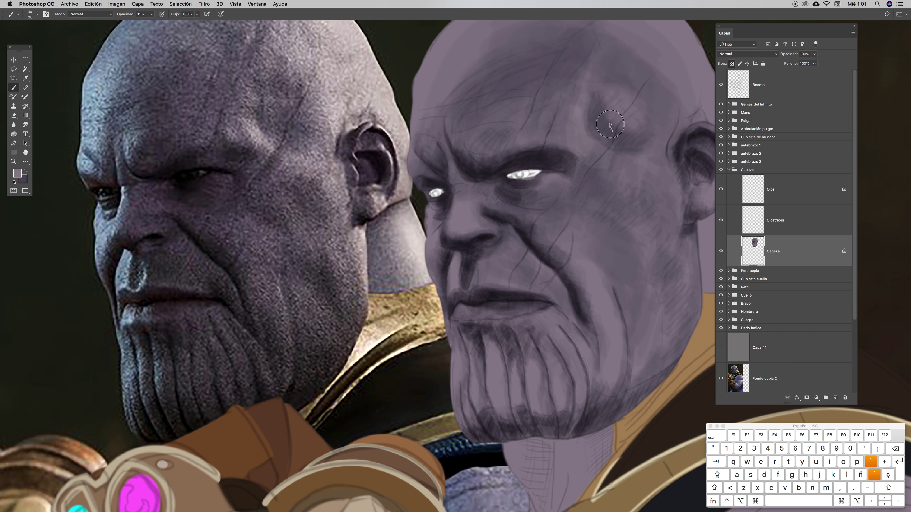
Switch back to the dark purple in Multiplicar mode and deepen the temple hollow and the area around the eyes
key("x")
left_click(94, 14)
left_click(90, 36)
mouse_move(594, 117)
left_mouse_down()
mouse_move(623, 139)
mouse_move(599, 103)
mouse_move(628, 143)
mouse_move(640, 118)
left_mouse_up()
mouse_move(488, 187)
left_mouse_down()
mouse_move(497, 189)
mouse_move(482, 180)
mouse_move(513, 199)
mouse_move(490, 188)
mouse_move(555, 170)
mouse_move(579, 186)
mouse_move(547, 186)
left_mouse_up()
Shrink the brush to a fine tip and trace the small wrinkles across the bridge of the nose between the eyes
left_click(540, 165, "ctrl")
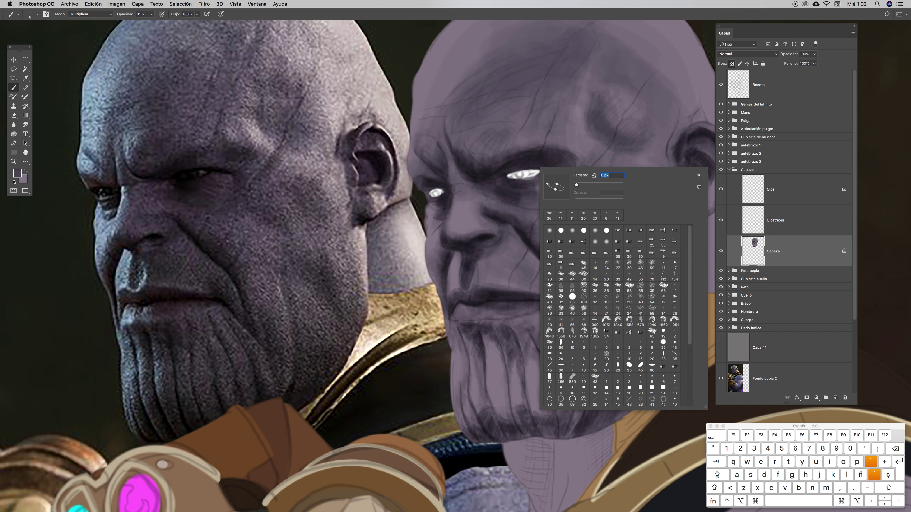
key("Return")
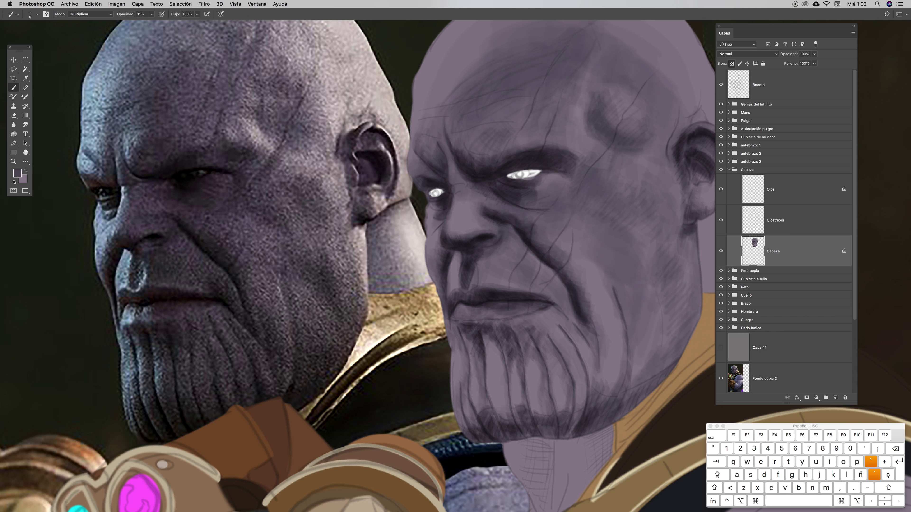
key("super+z")
key("z")
left_click_drag(457, 191, 499, 153)
key("b")
left_click(481, 163, "ctrl")
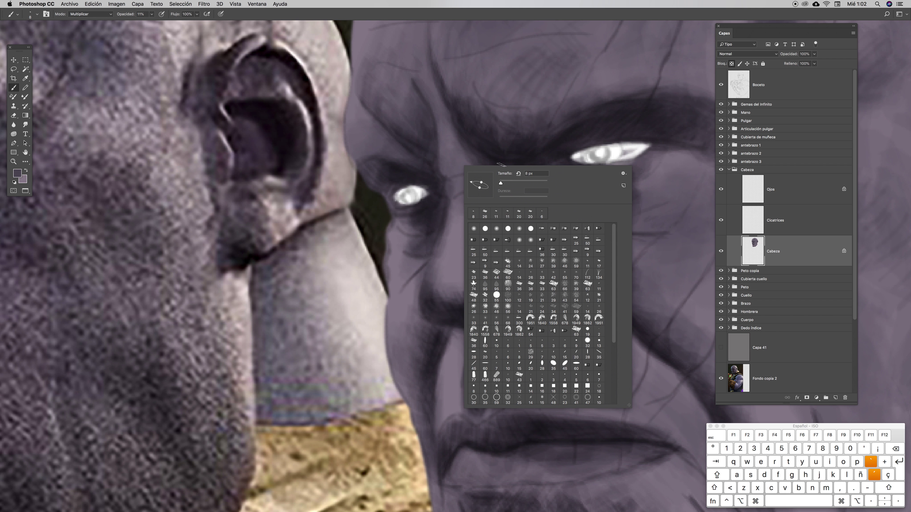
mouse_move(470, 184)
left_mouse_down()
mouse_move(451, 180)
mouse_move(443, 196)
left_mouse_up()
left_click(451, 178)
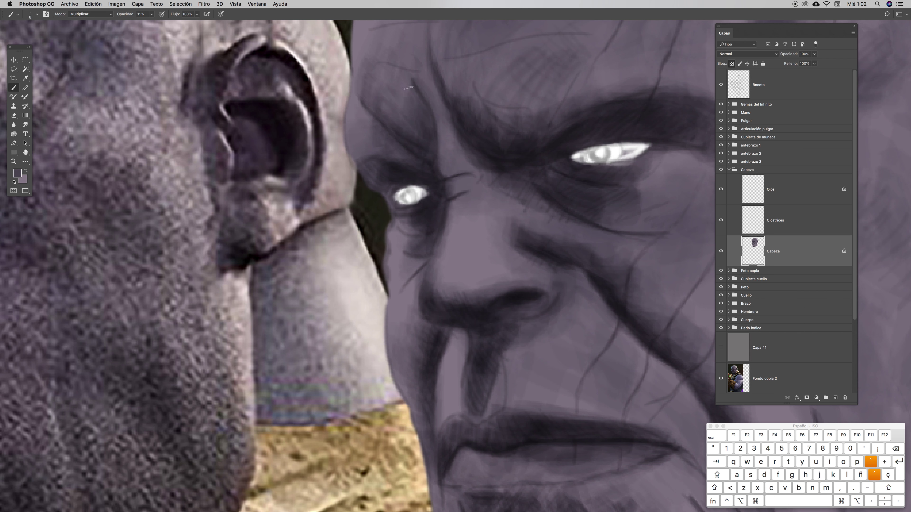
Enlarge the textured brush to 75 px, with the whole head in view for broad shading
key("super+minus")
key("super+minus")
key("super+minus")
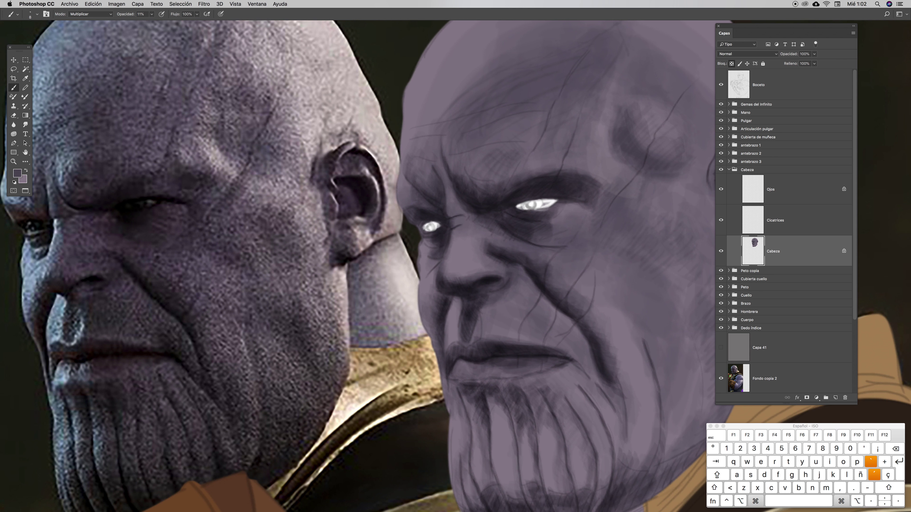
key("space")
mouse_move(483, 261)
left_mouse_down()
mouse_move(407, 230)
mouse_move(445, 208)
left_mouse_up()
left_click(401, 189, "ctrl")
left_click(495, 9)
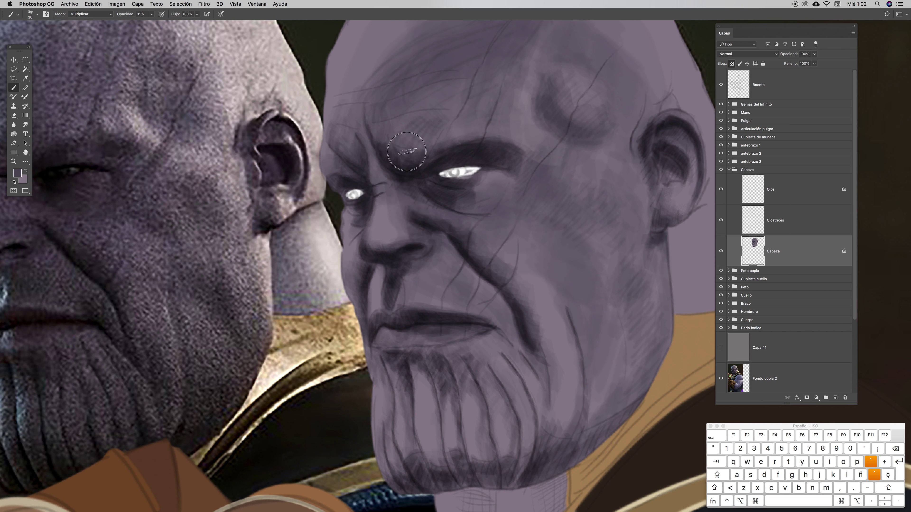
left_click_drag(521, 193, 458, 178)
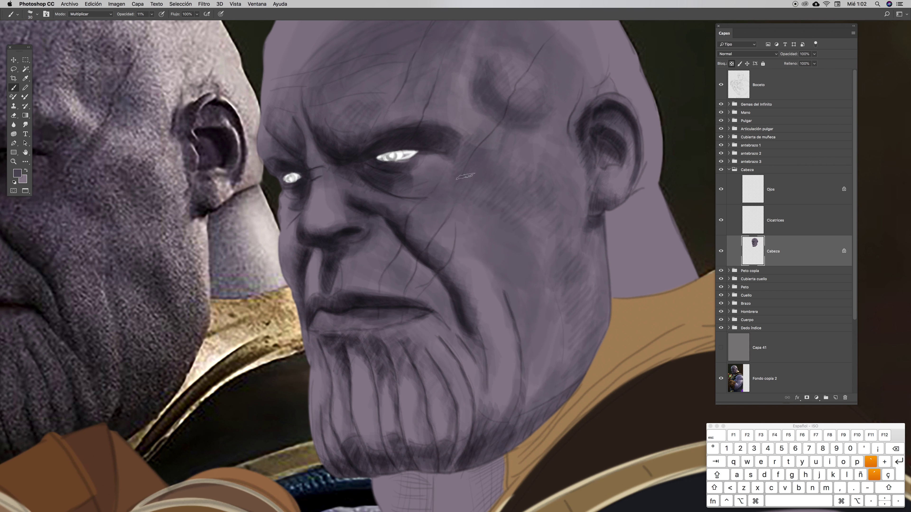
key("super+minus")
key("super+minus")
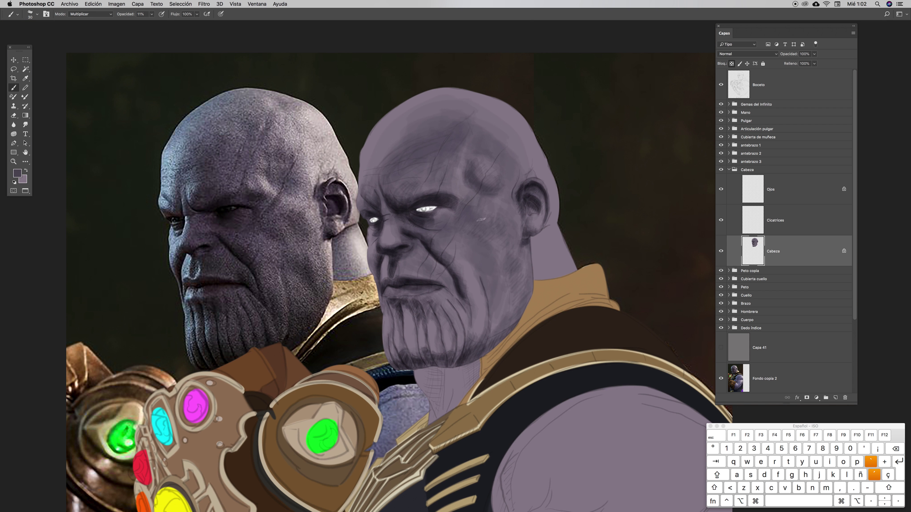
right_click(485, 199)
left_click(539, 215)
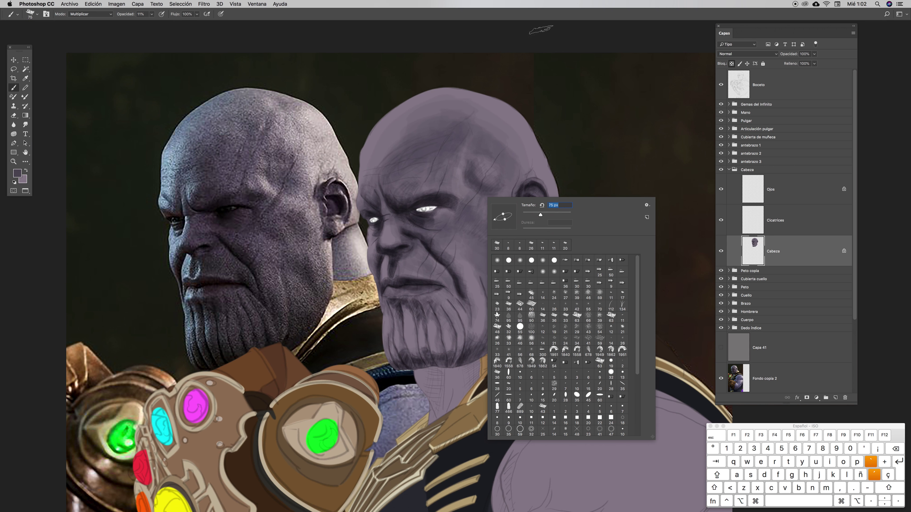
left_click(538, 10)
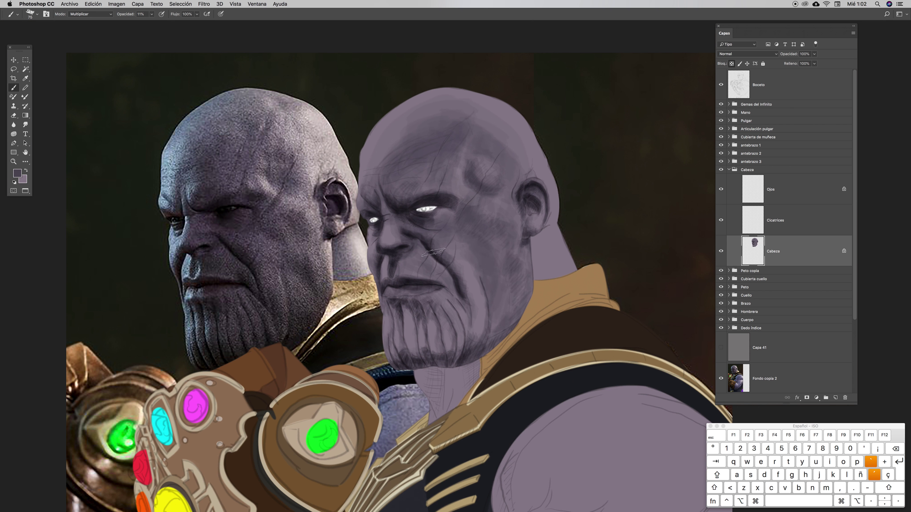
Shade with broad strokes along the fold beside the mouth, the lower cheek, the jaw and the chin's base
right_click(449, 214)
mouse_move(462, 233)
left_mouse_down()
mouse_move(457, 226)
mouse_move(449, 260)
mouse_move(468, 323)
left_mouse_up()
left_click(433, 248)
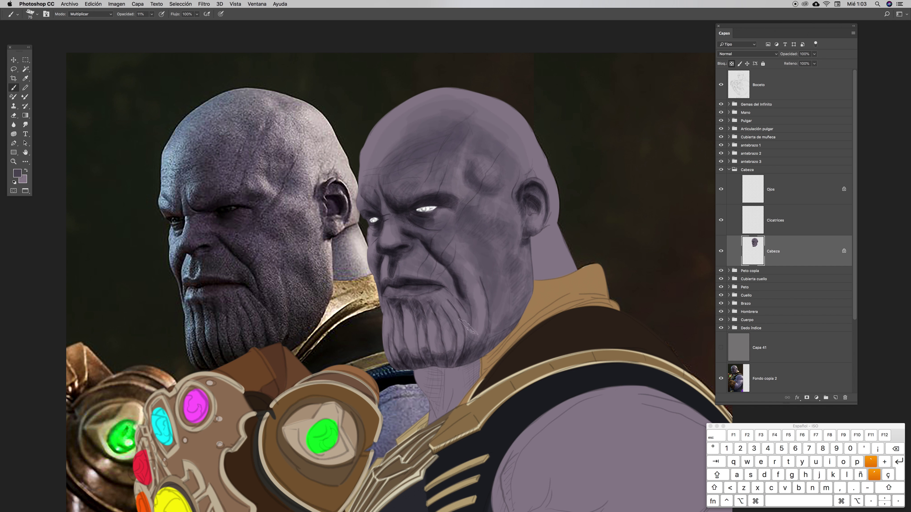
mouse_move(429, 243)
left_mouse_down()
mouse_move(407, 220)
mouse_move(439, 240)
mouse_move(459, 269)
mouse_move(472, 341)
left_mouse_up()
mouse_move(453, 311)
left_mouse_down()
mouse_move(468, 352)
mouse_move(530, 320)
mouse_move(522, 330)
mouse_move(524, 270)
mouse_move(534, 293)
left_mouse_up()
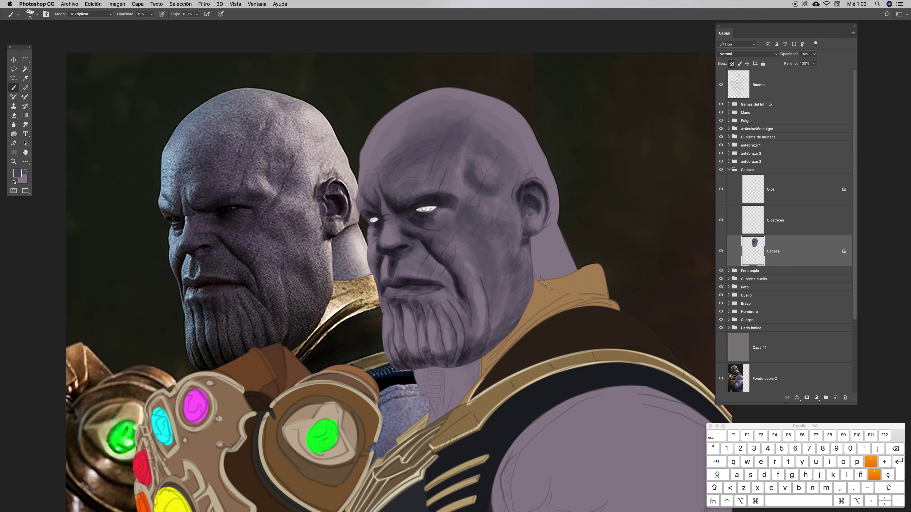
mouse_move(467, 363)
left_mouse_down()
mouse_move(397, 363)
mouse_move(387, 348)
mouse_move(407, 368)
mouse_move(417, 359)
mouse_move(418, 324)
mouse_move(422, 345)
mouse_move(425, 328)
mouse_move(448, 353)
left_mouse_up()
Reduce the brush size and darken the chin's vertical furrows one by one, from below the lip to the chin's base
key("space")
mouse_move(449, 312)
left_mouse_down()
mouse_move(494, 209)
mouse_move(478, 210)
left_mouse_up()
key("z")
key("b")
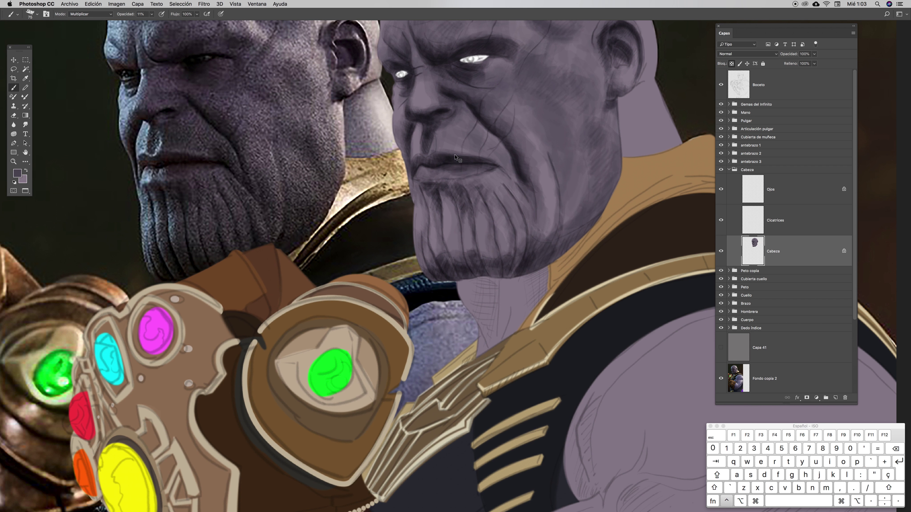
right_click(455, 158)
left_click_drag(504, 169, 502, 169)
mouse_move(448, 193)
left_mouse_down()
mouse_move(456, 257)
mouse_move(459, 202)
mouse_move(468, 198)
mouse_move(476, 264)
left_mouse_up()
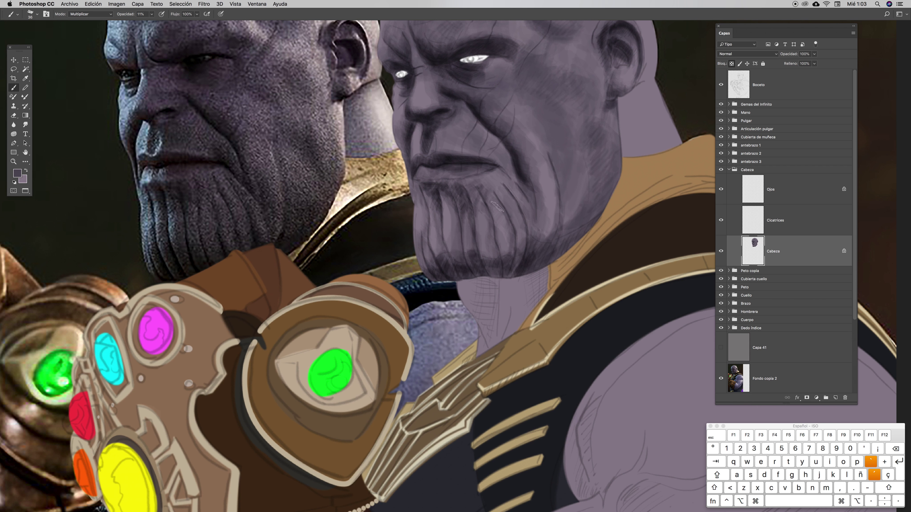
mouse_move(478, 196)
left_mouse_down()
mouse_move(490, 270)
mouse_move(508, 267)
mouse_move(506, 254)
left_mouse_up()
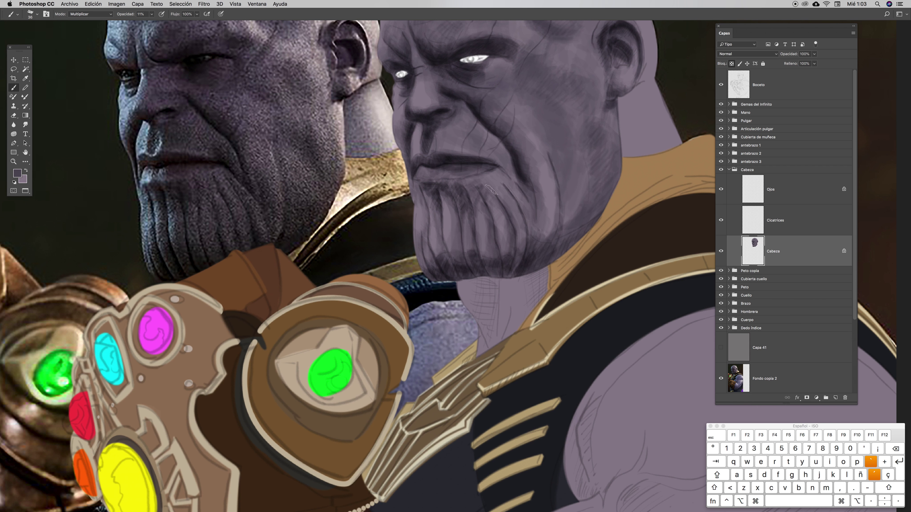
left_click_drag(505, 192, 525, 267)
left_click_drag(531, 201, 523, 253)
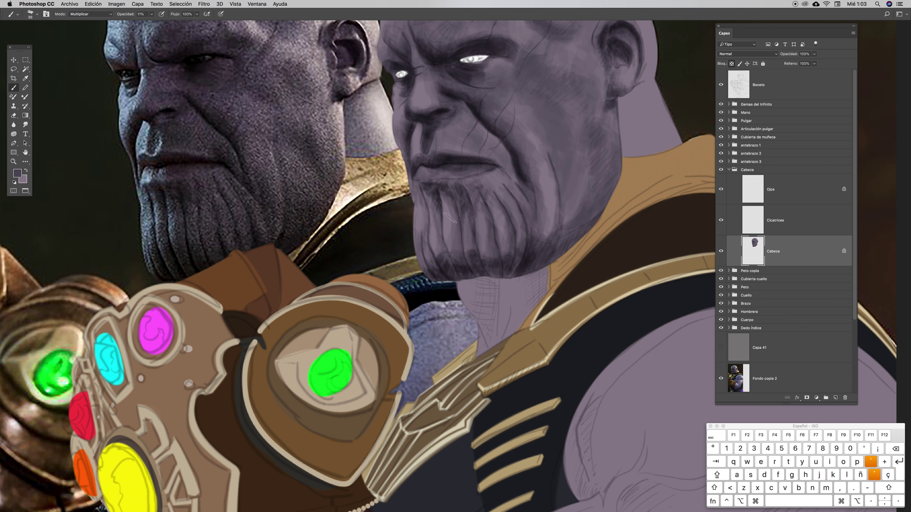
left_click_drag(429, 217, 426, 259)
left_click_drag(424, 188, 450, 282)
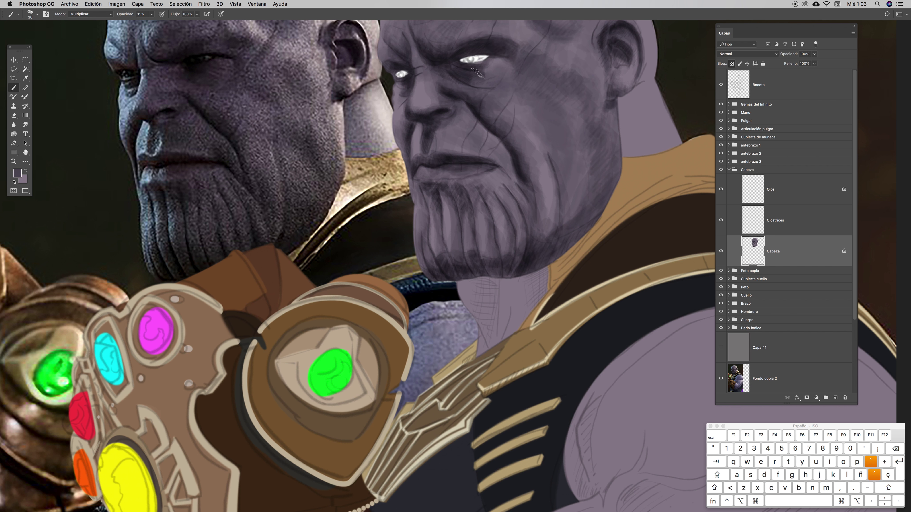
Shade the temple and the upper forehead with dark strokes running down towards the brow
left_click_drag(519, 147, 535, 247)
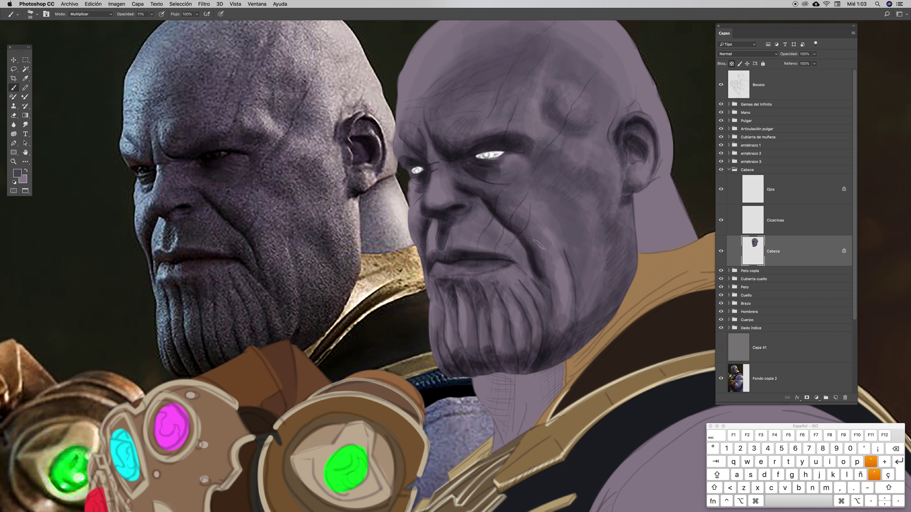
left_click_drag(626, 152, 639, 192)
mouse_move(601, 131)
left_mouse_down()
mouse_move(580, 114)
mouse_move(571, 123)
mouse_move(605, 141)
mouse_move(589, 135)
mouse_move(579, 157)
mouse_move(595, 144)
mouse_move(589, 156)
mouse_move(601, 161)
mouse_move(594, 148)
mouse_move(589, 155)
mouse_move(606, 157)
mouse_move(587, 161)
mouse_move(617, 143)
left_mouse_up()
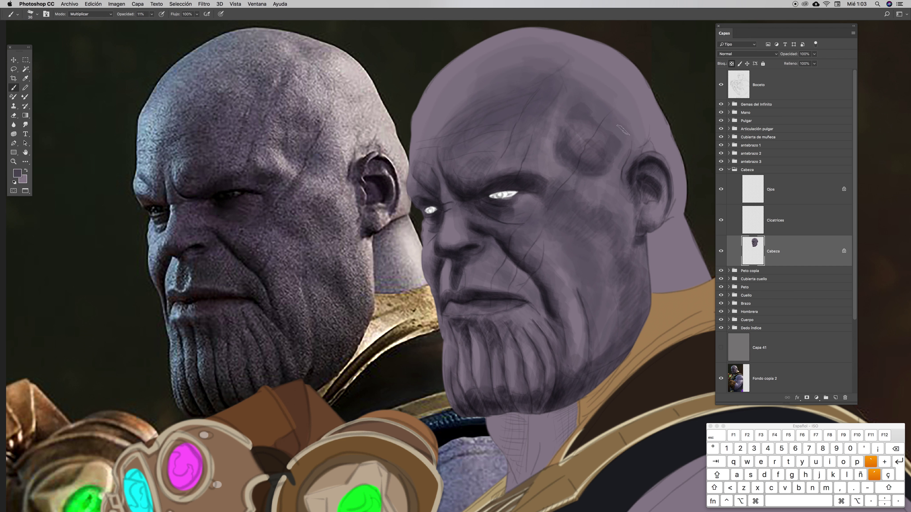
left_click_drag(563, 106, 535, 127)
mouse_move(572, 63)
left_mouse_down()
mouse_move(546, 80)
mouse_move(562, 57)
mouse_move(521, 68)
mouse_move(537, 87)
mouse_move(523, 92)
mouse_move(504, 139)
mouse_move(510, 126)
mouse_move(489, 125)
mouse_move(498, 94)
mouse_move(473, 101)
mouse_move(480, 94)
mouse_move(434, 163)
mouse_move(481, 120)
mouse_move(451, 163)
mouse_move(473, 142)
mouse_move(499, 139)
mouse_move(460, 124)
mouse_move(484, 94)
mouse_move(527, 85)
mouse_move(566, 59)
mouse_move(571, 73)
mouse_move(519, 93)
mouse_move(437, 153)
mouse_move(440, 125)
mouse_move(554, 63)
mouse_move(578, 71)
mouse_move(497, 137)
mouse_move(453, 198)
mouse_move(541, 171)
mouse_move(481, 189)
mouse_move(510, 176)
left_mouse_up()
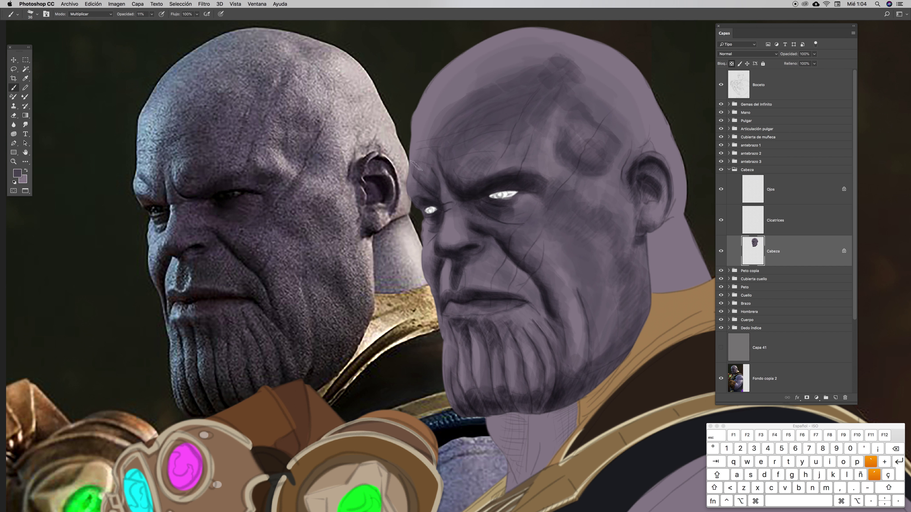
Switch to the lighter purple paint colour and set the brush's blending mode to Normal
key("x")
left_click(108, 15)
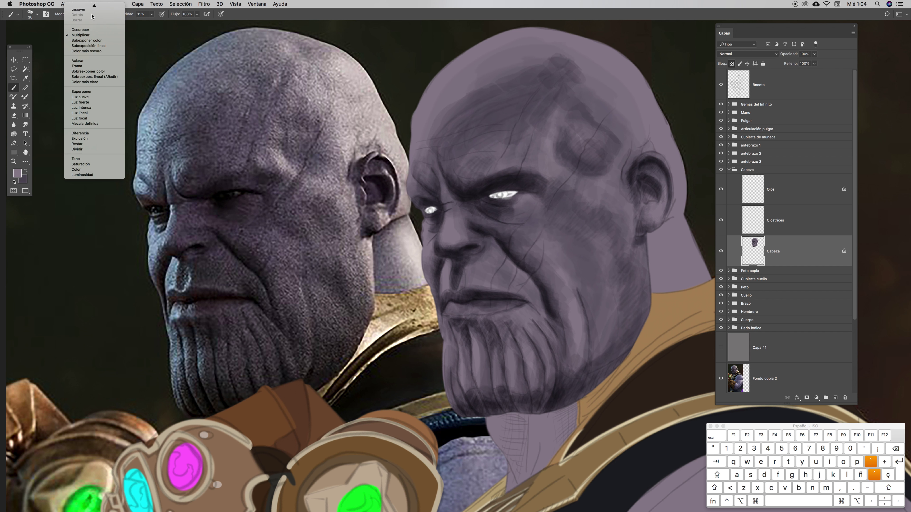
left_click(91, 10)
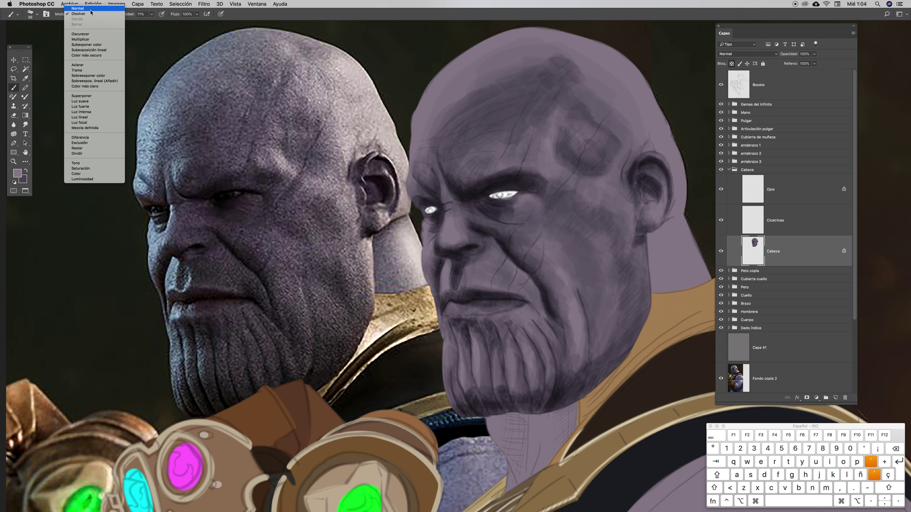
left_click(84, 8)
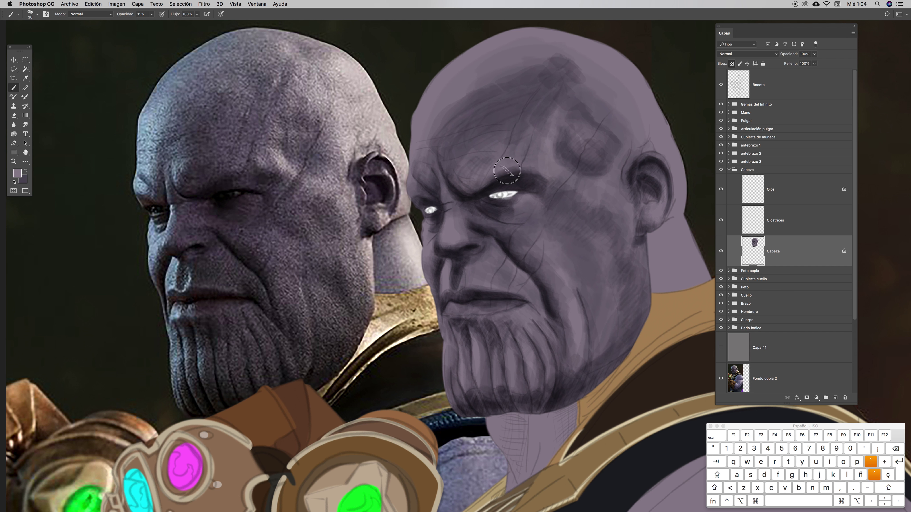
Lower the brush opacity to 8%, swap back to the dark purple and blend the shading between the forehead and the temple
left_click(152, 14)
left_click(247, 17)
key("x")
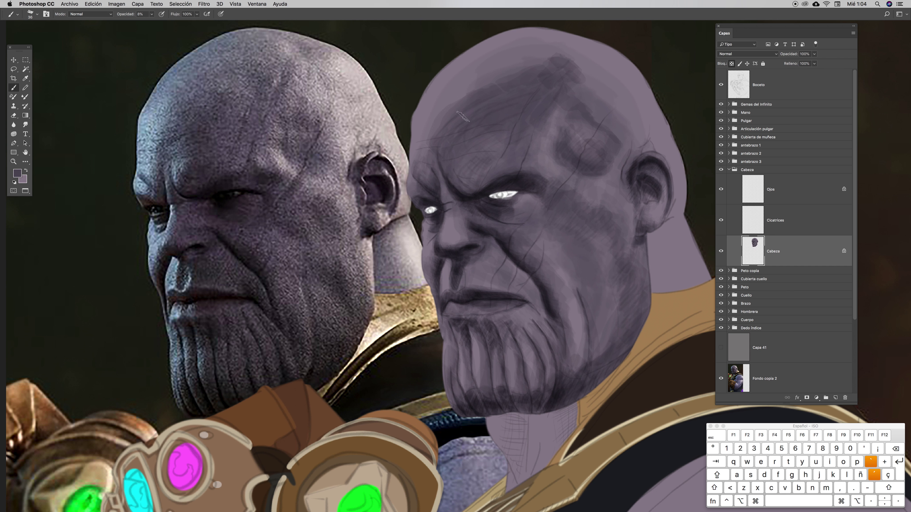
left_click_drag(562, 71, 604, 123)
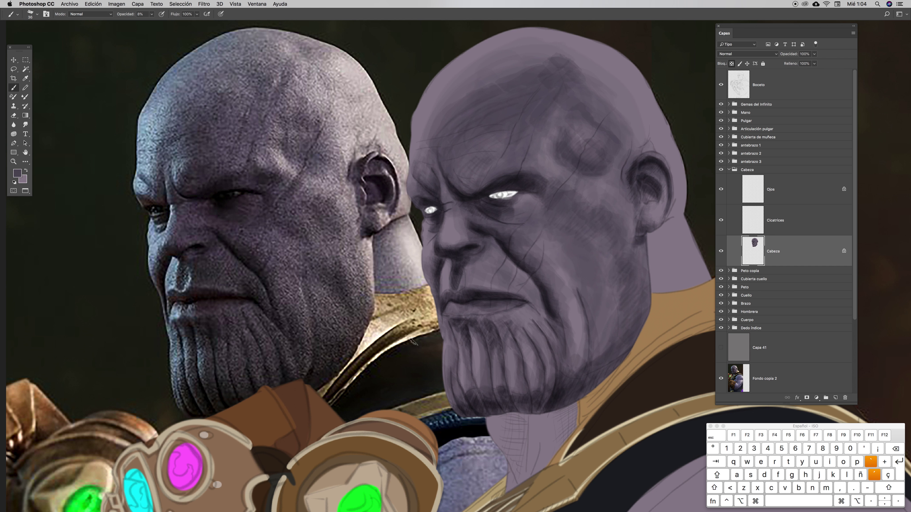
Set the brush's blending mode to Multiply and darken the fold beside the mouth corner and the chin's base
left_click(109, 17)
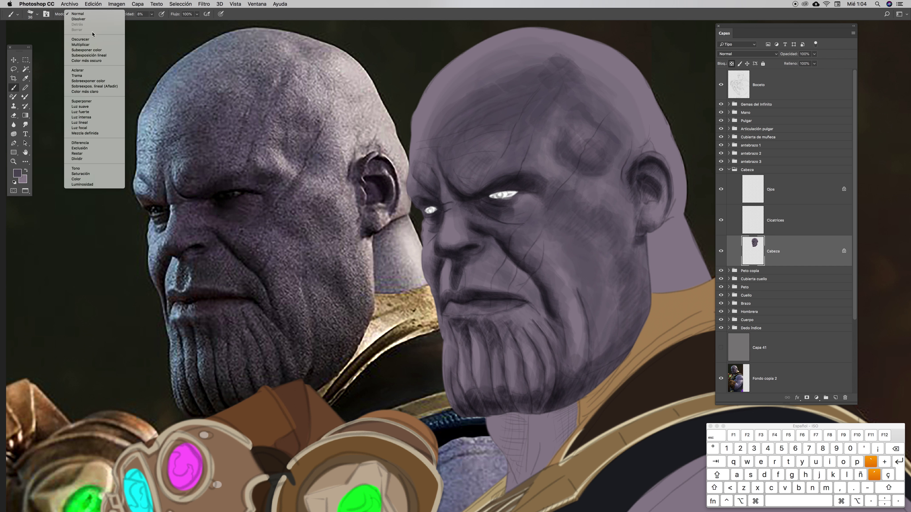
left_click(89, 48)
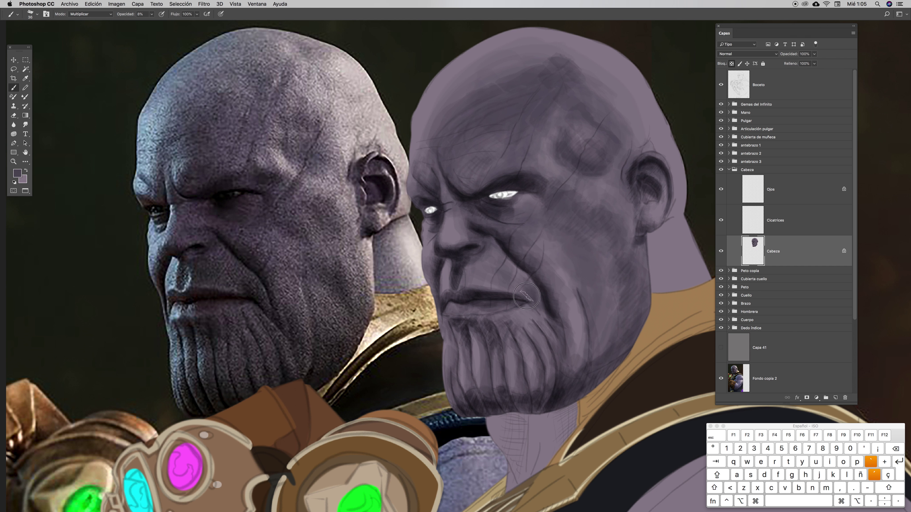
mouse_move(531, 281)
left_mouse_down()
mouse_move(540, 296)
mouse_move(517, 293)
mouse_move(525, 267)
mouse_move(545, 316)
mouse_move(519, 301)
mouse_move(493, 310)
mouse_move(521, 302)
mouse_move(537, 316)
mouse_move(515, 309)
mouse_move(493, 324)
mouse_move(528, 303)
left_mouse_up()
left_click_drag(529, 302, 554, 336)
mouse_move(547, 408)
left_mouse_down()
mouse_move(576, 385)
mouse_move(518, 416)
mouse_move(507, 377)
mouse_move(506, 412)
mouse_move(495, 384)
mouse_move(506, 409)
mouse_move(481, 387)
mouse_move(497, 406)
mouse_move(486, 393)
mouse_move(478, 409)
mouse_move(469, 413)
mouse_move(464, 401)
mouse_move(460, 412)
mouse_move(448, 391)
mouse_move(471, 425)
mouse_move(434, 367)
mouse_move(445, 396)
left_mouse_up()
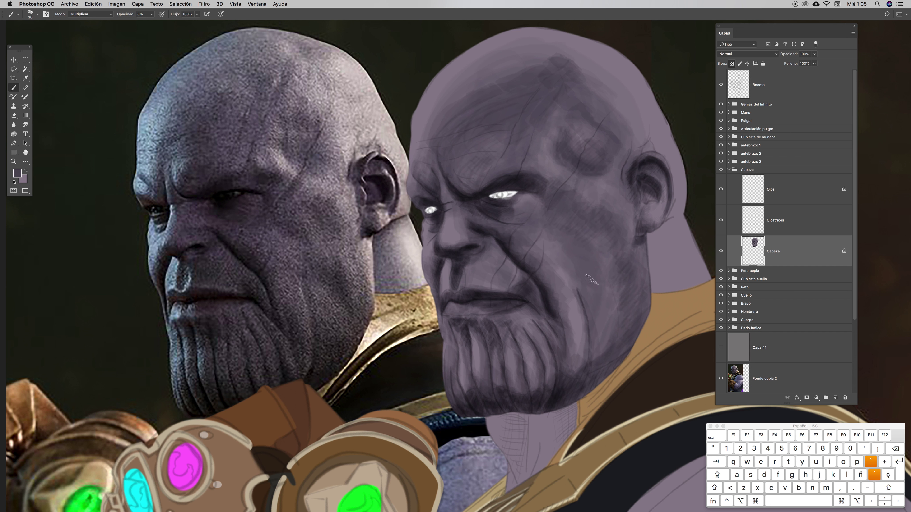
Rotate the brush tip to a steeper angle and shade the jaw's rear edge up to the cheek in front of the ear
right_click(590, 287)
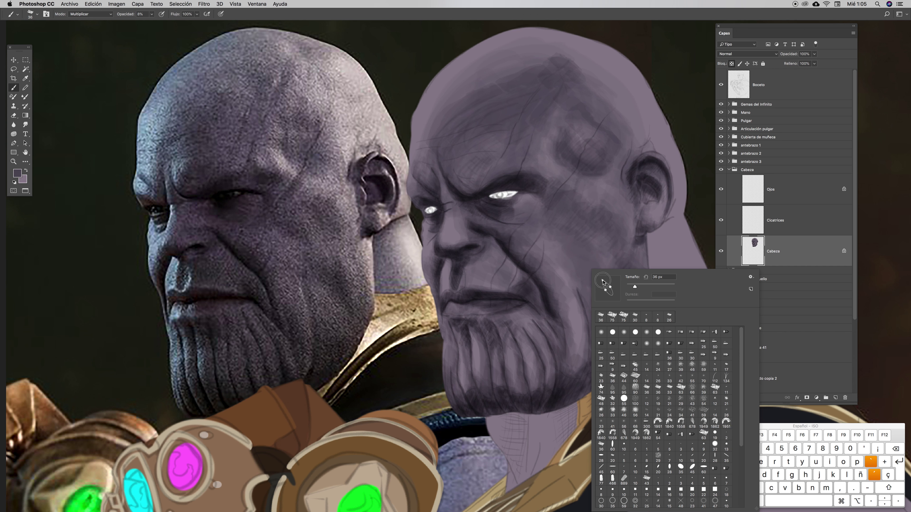
left_click(581, 302)
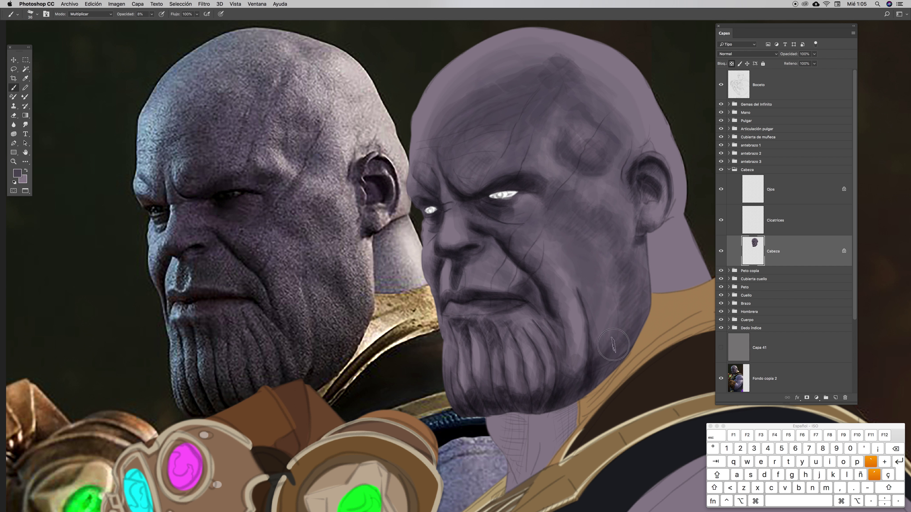
left_click_drag(631, 278, 627, 341)
left_click_drag(638, 307, 625, 330)
mouse_move(627, 278)
left_mouse_down()
mouse_move(628, 247)
mouse_move(620, 255)
mouse_move(630, 248)
mouse_move(623, 269)
mouse_move(640, 290)
mouse_move(624, 268)
left_mouse_up()
left_click_drag(621, 233, 615, 220)
Deepen the shadows from the brow's outer end around the temple hollow, and darken the crease above the far eye
mouse_move(553, 187)
left_mouse_down()
mouse_move(523, 154)
mouse_move(532, 163)
mouse_move(531, 141)
mouse_move(548, 132)
mouse_move(528, 160)
mouse_move(555, 133)
mouse_move(551, 151)
mouse_move(560, 125)
mouse_move(555, 149)
mouse_move(565, 158)
mouse_move(552, 154)
mouse_move(554, 134)
mouse_move(569, 162)
mouse_move(553, 149)
mouse_move(579, 170)
mouse_move(599, 170)
mouse_move(585, 169)
mouse_move(603, 155)
mouse_move(602, 174)
mouse_move(614, 147)
left_mouse_up()
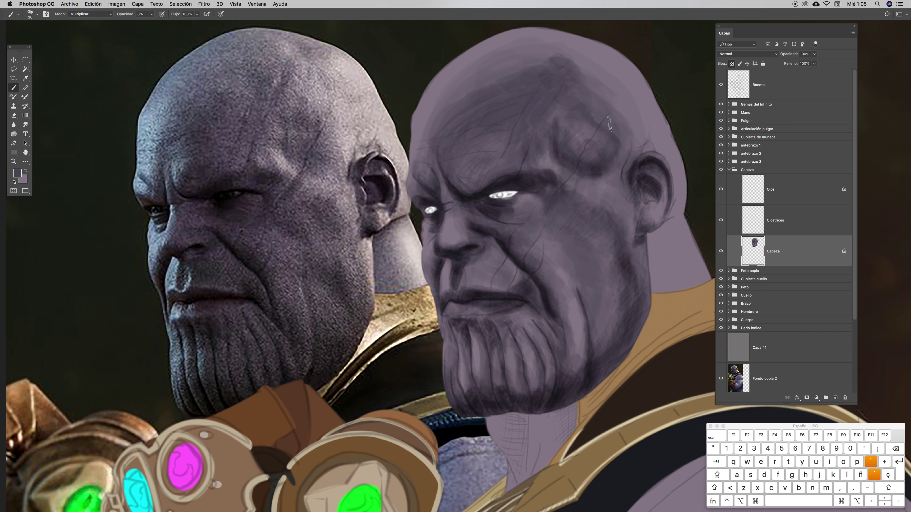
mouse_move(568, 108)
left_mouse_down()
mouse_move(566, 144)
mouse_move(576, 142)
mouse_move(571, 155)
mouse_move(592, 152)
mouse_move(591, 167)
mouse_move(576, 147)
mouse_move(596, 142)
mouse_move(606, 158)
mouse_move(581, 160)
mouse_move(612, 138)
left_mouse_up()
left_click_drag(438, 195, 440, 173)
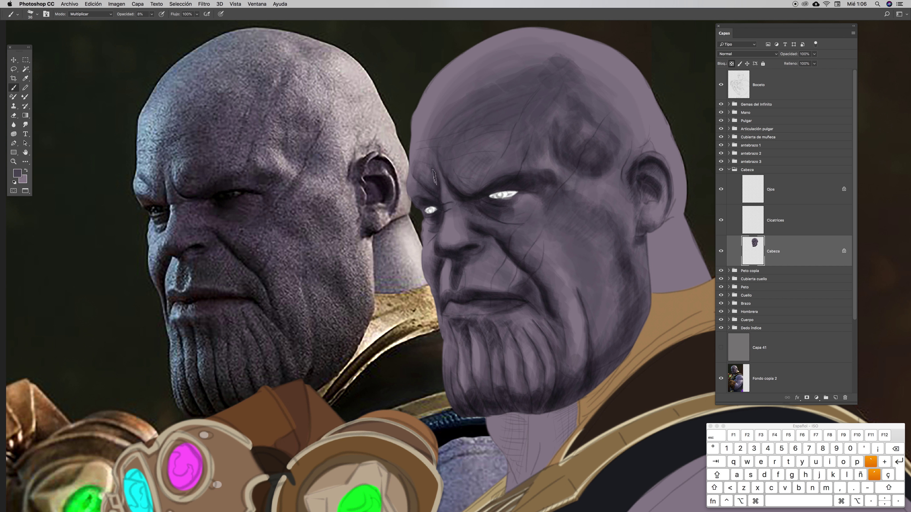
Enlarge the textured brush slightly for the forehead shading
left_click(498, 103, "ctrl")
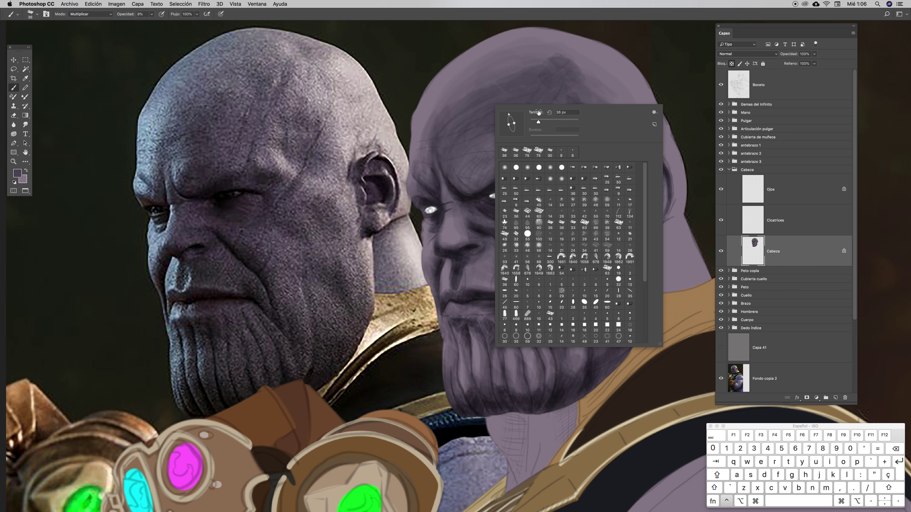
left_click_drag(547, 124, 552, 124)
left_click(551, 19)
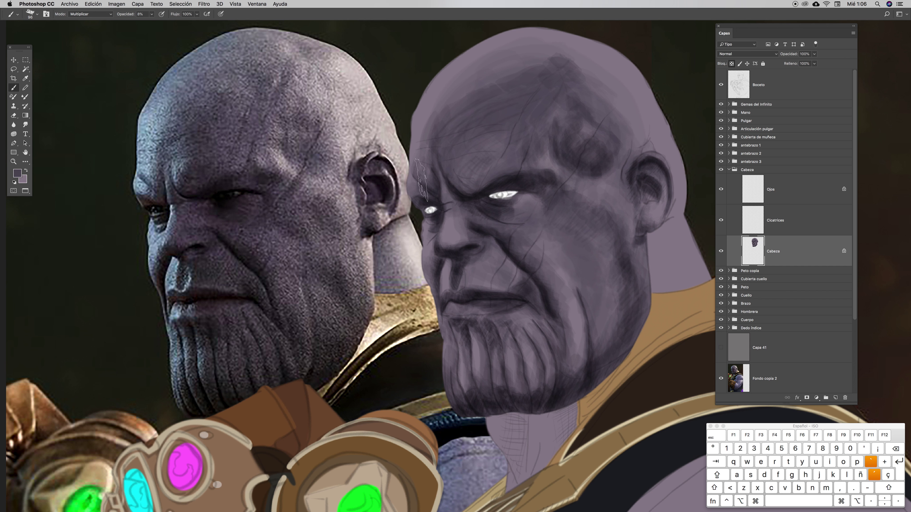
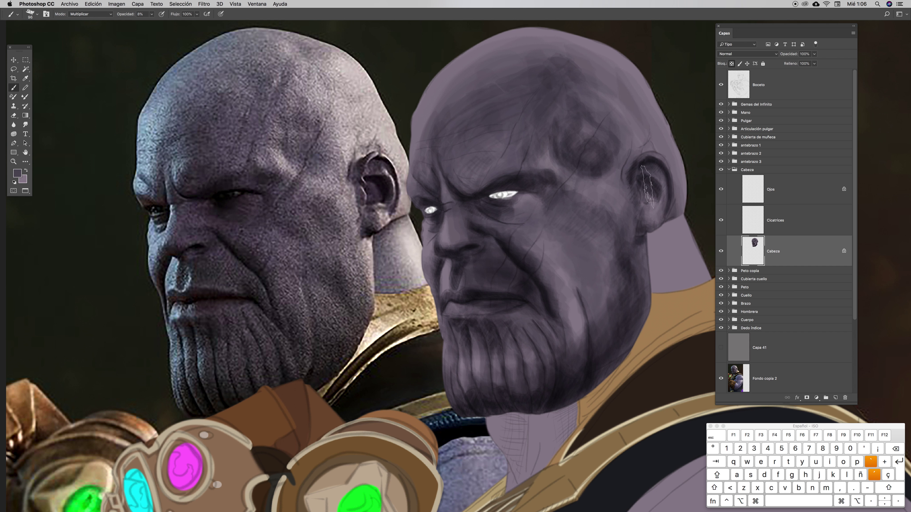
Save the document and reduce the textured brush's size to 51 px
scroll(459, 212, "right", 5)
scroll(460, 212, "up", 1)
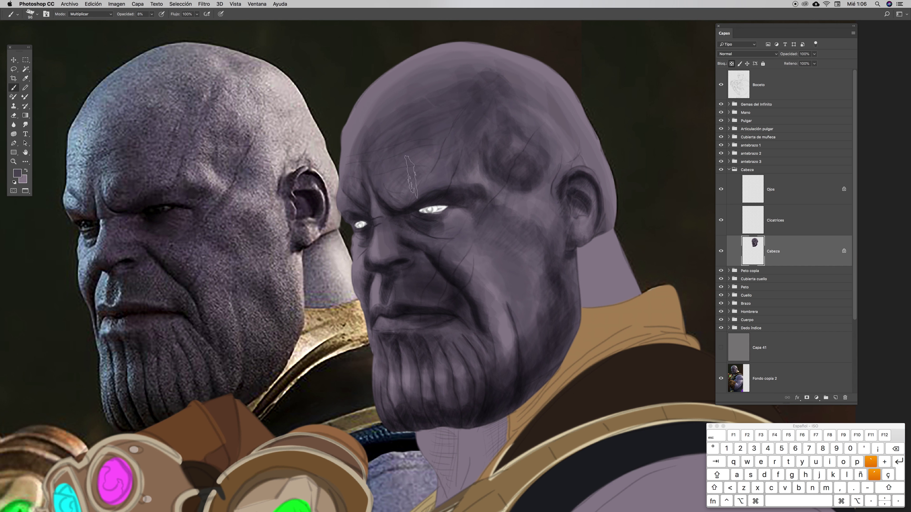
key("super+s")
right_click(403, 108)
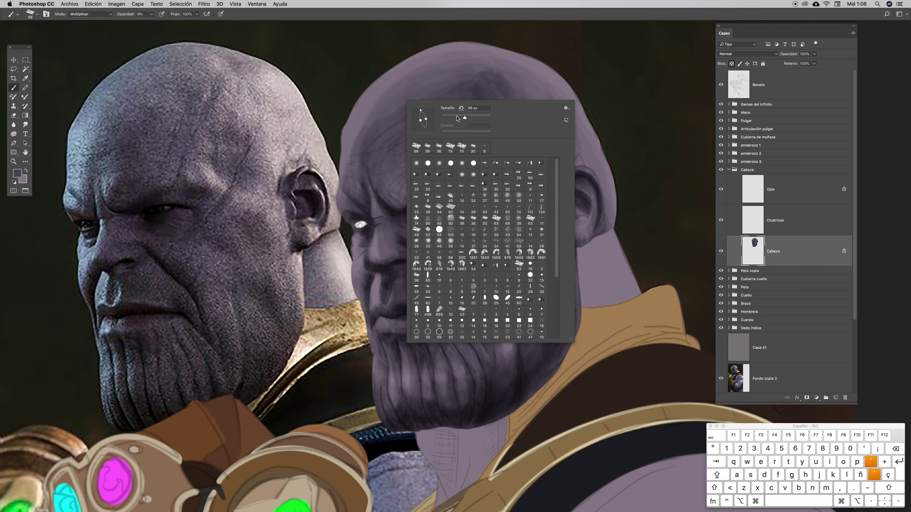
key("Return")
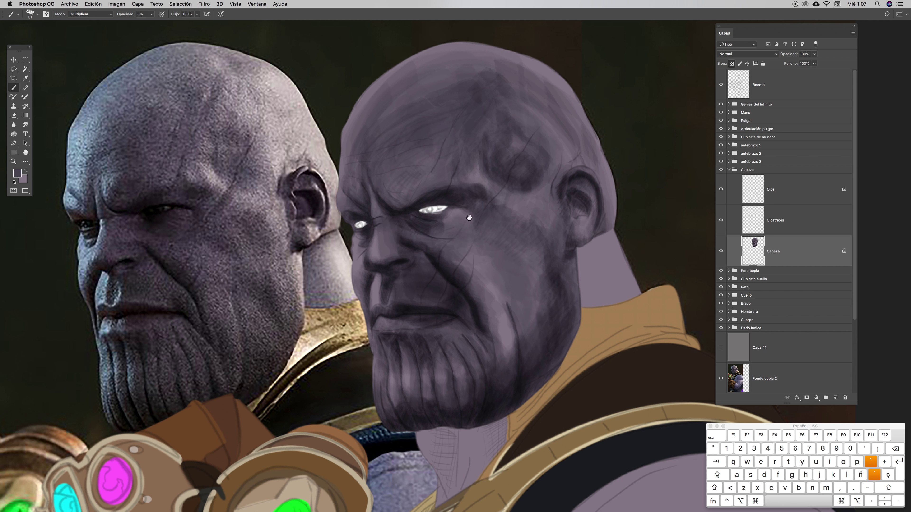
Sample the lighter skin tone near the skull's crown and lighten the foreground colour to the pale mauve #b9b1ba
scroll(527, 214, "left", 5)
key("x")
key("i")
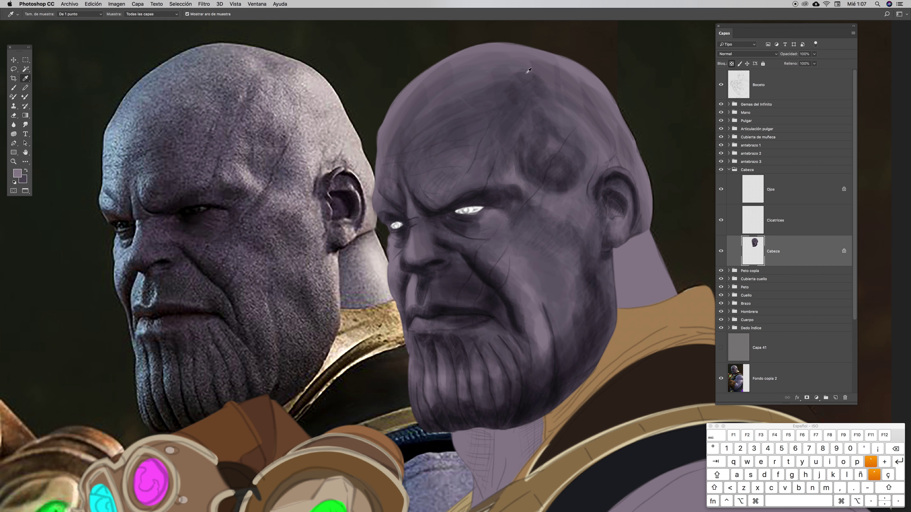
left_click_drag(536, 123, 528, 128)
left_click(568, 70)
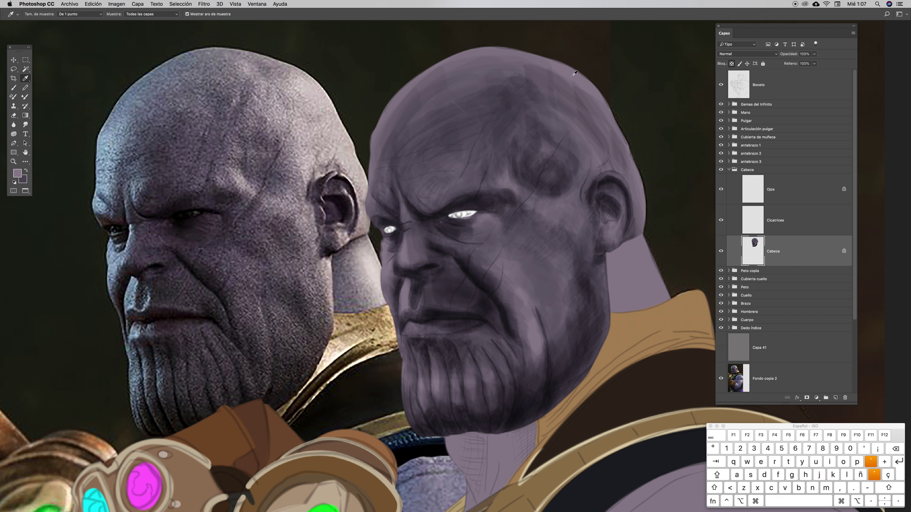
left_click(20, 176)
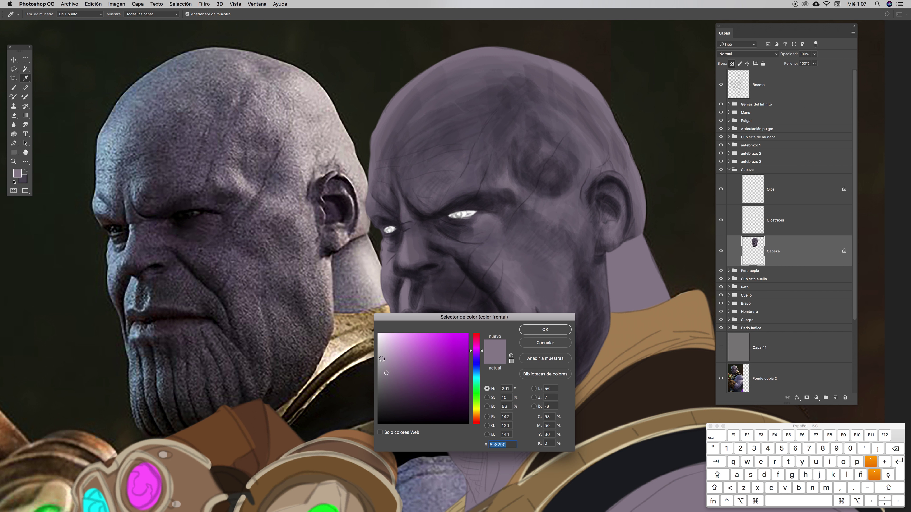
left_click(383, 358)
left_click(545, 330)
key("b")
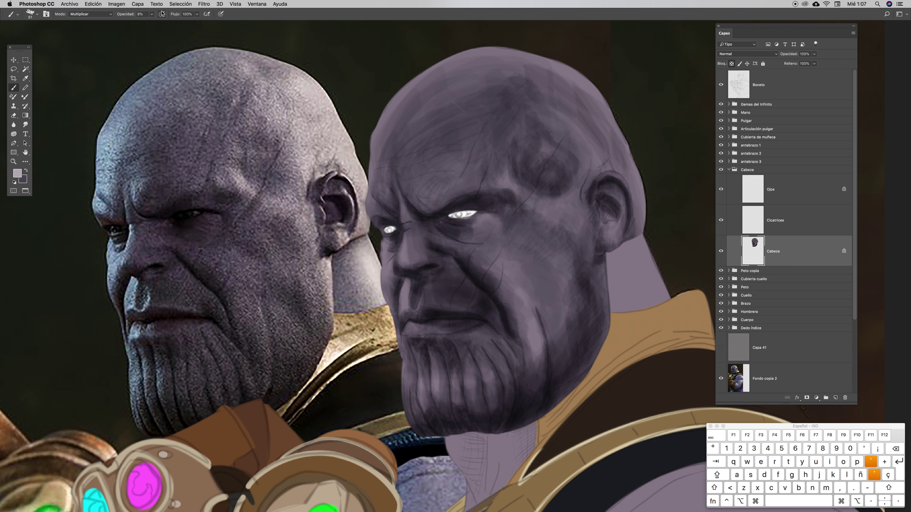
Set the brush's blending mode to Normal and its opacity to 5%
left_click(151, 15)
left_click(246, 14)
left_click(110, 17)
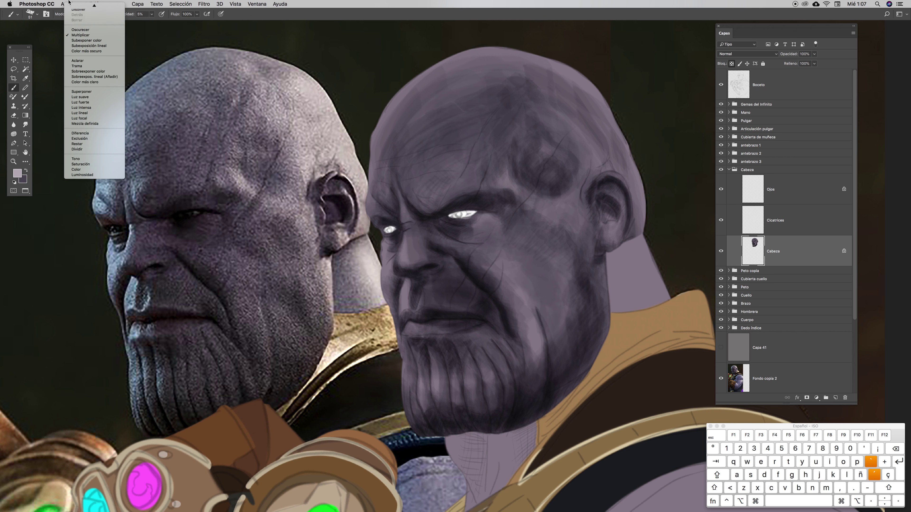
left_click(77, 7)
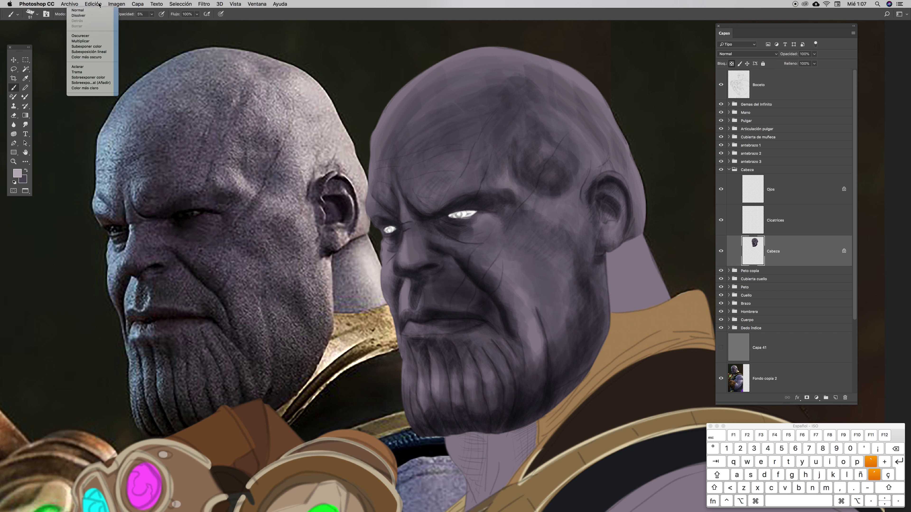
left_click_drag(522, 175, 519, 178)
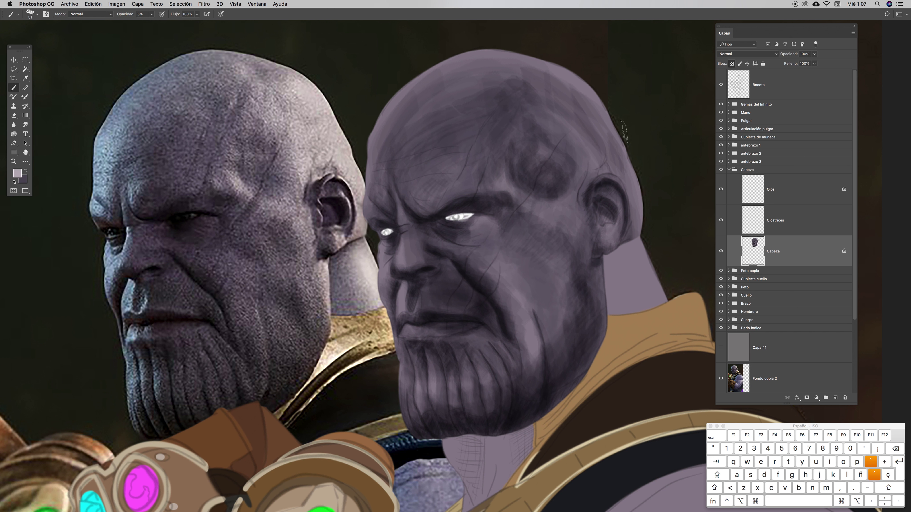
Rotate the 51 px textured brush tip to suit strokes along the back of the skull
right_click(549, 87)
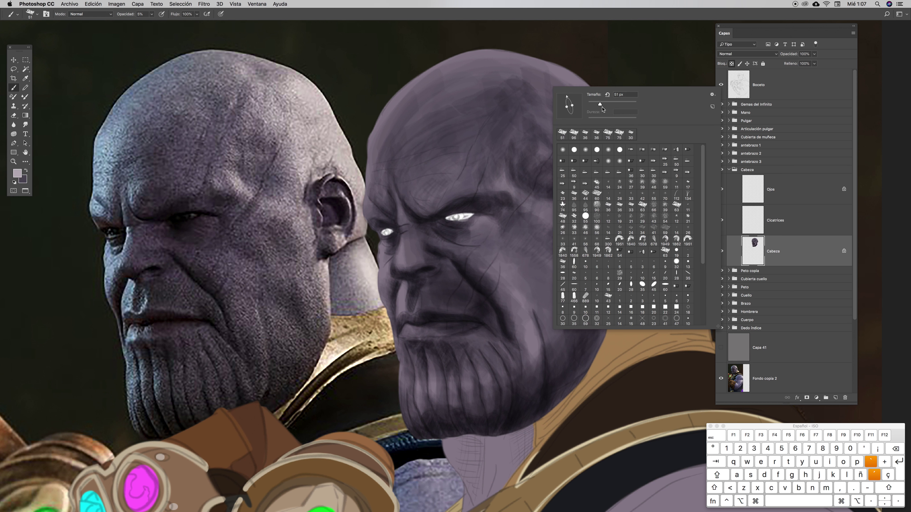
left_click_drag(575, 104, 581, 95)
left_click(586, 17)
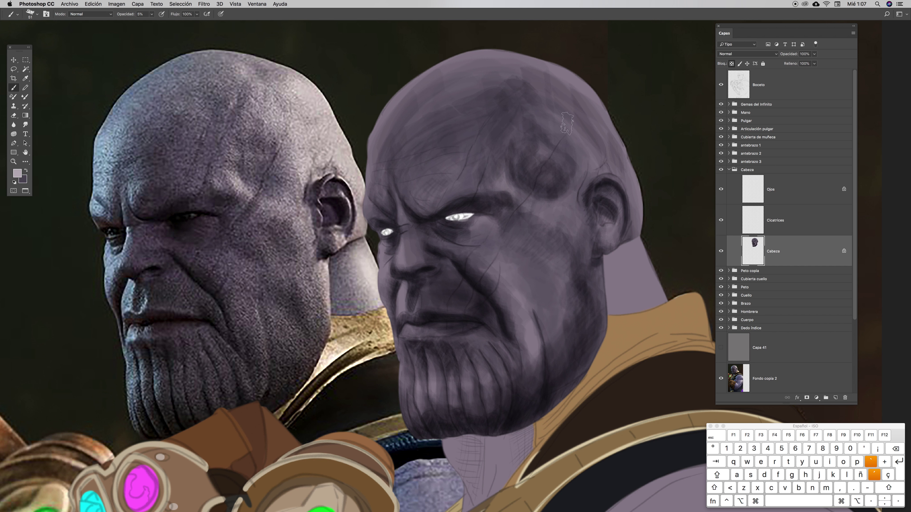
left_click(572, 104, "ctrl")
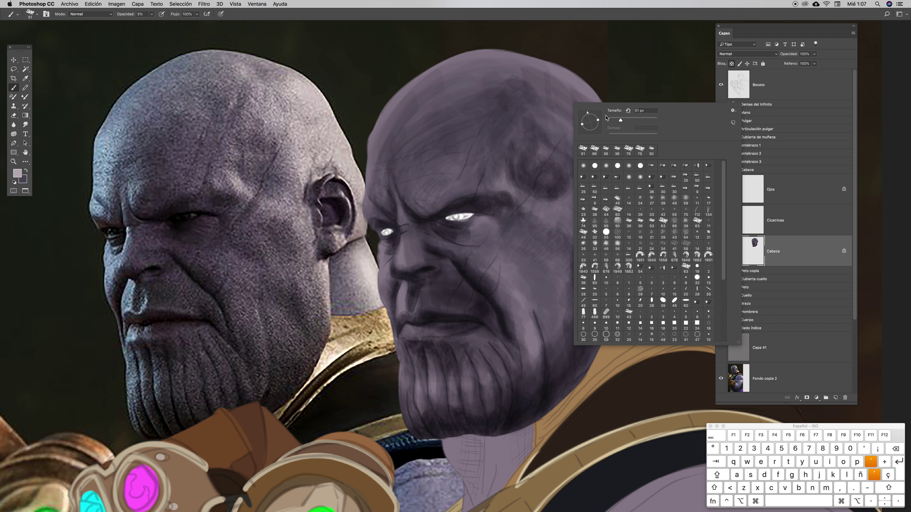
left_click(578, 12)
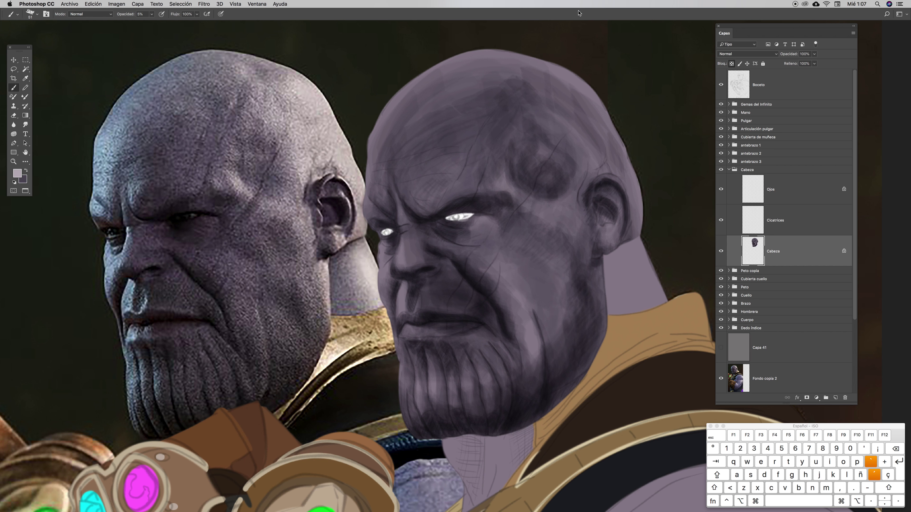
Paint soft light strokes over the skull's rear, the crown, the forehead's front edge and the far cheek
key("x")
key("x")
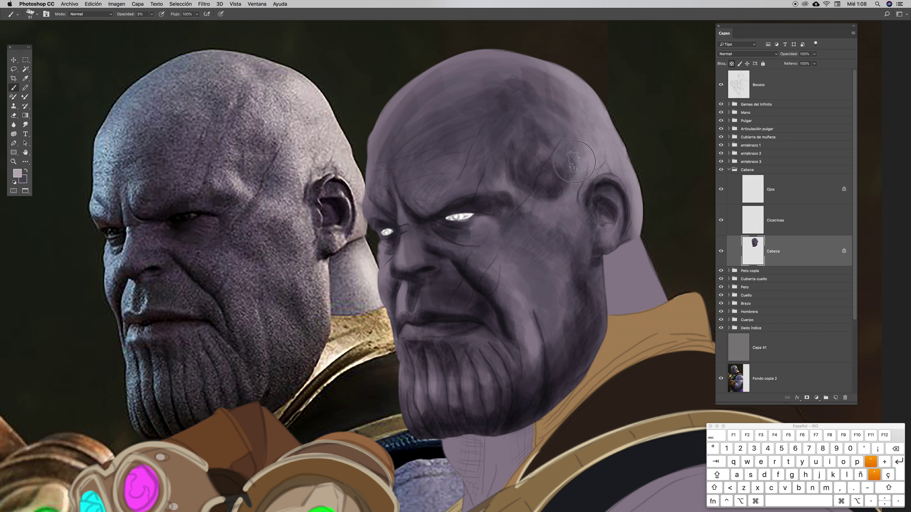
mouse_move(576, 135)
left_mouse_down()
mouse_move(540, 113)
mouse_move(558, 122)
mouse_move(531, 91)
mouse_move(544, 96)
mouse_move(520, 86)
left_mouse_up()
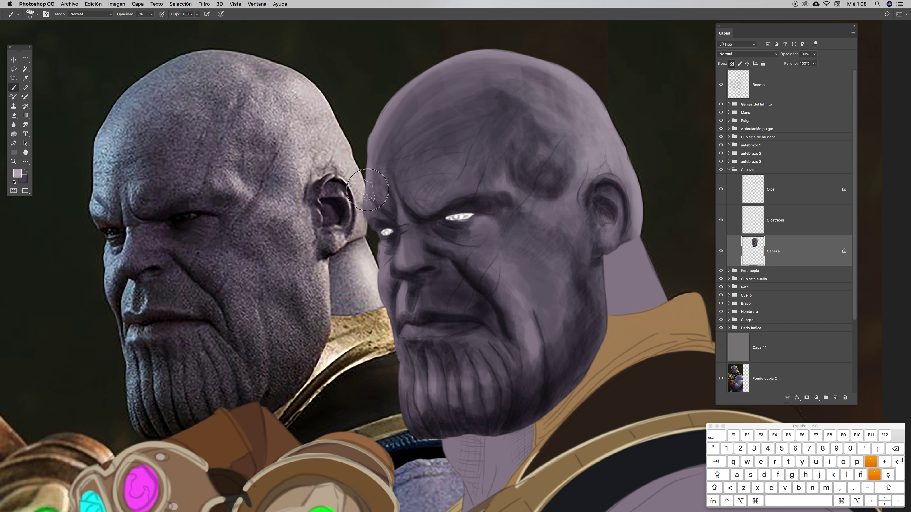
mouse_move(359, 199)
left_mouse_down()
mouse_move(370, 216)
mouse_move(374, 189)
left_mouse_up()
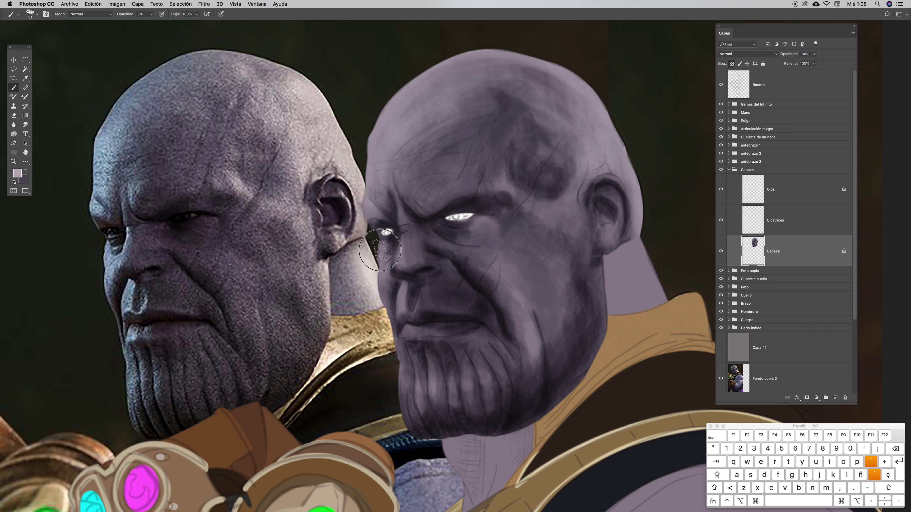
mouse_move(376, 266)
left_mouse_down()
mouse_move(378, 252)
mouse_move(375, 296)
left_mouse_up()
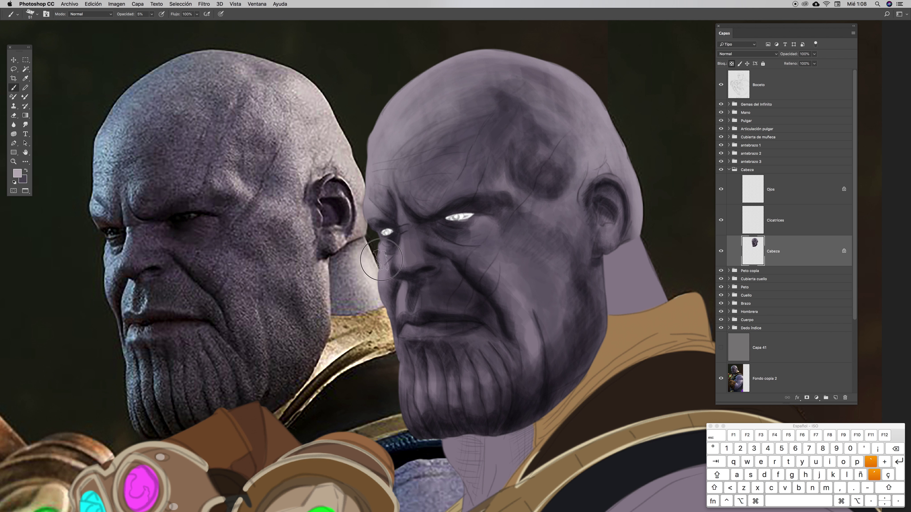
left_click_drag(385, 260, 378, 302)
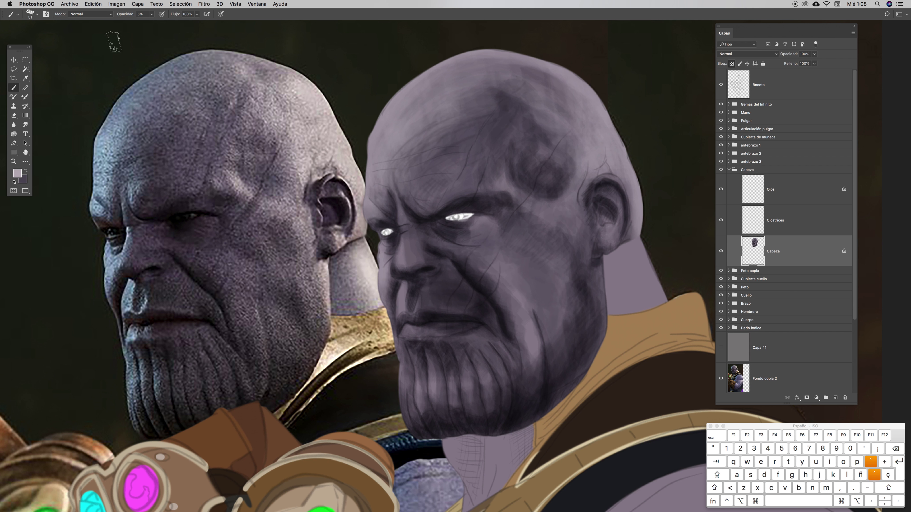
Raise the brush opacity to 10%, rotate the textured tip and reduce its size for the face's front edge
left_click(151, 14)
right_click(394, 181)
left_click_drag(410, 186, 408, 181)
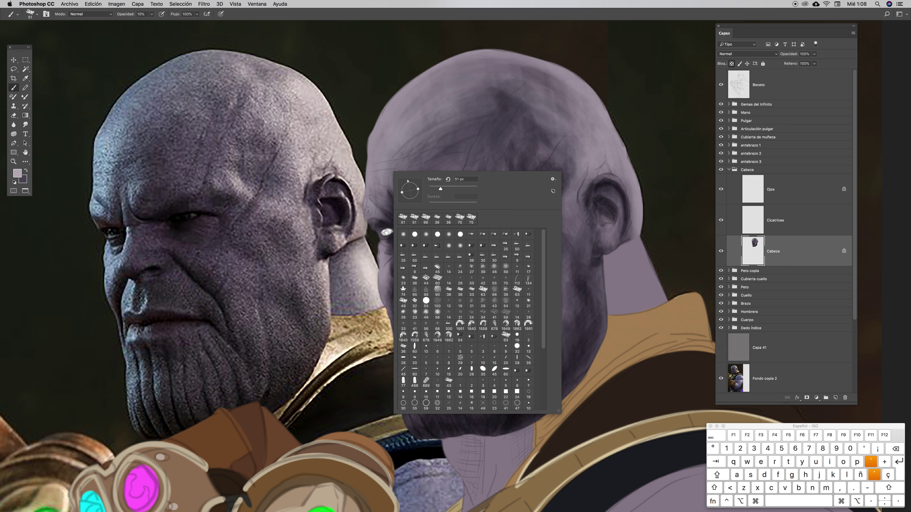
left_click(469, 38)
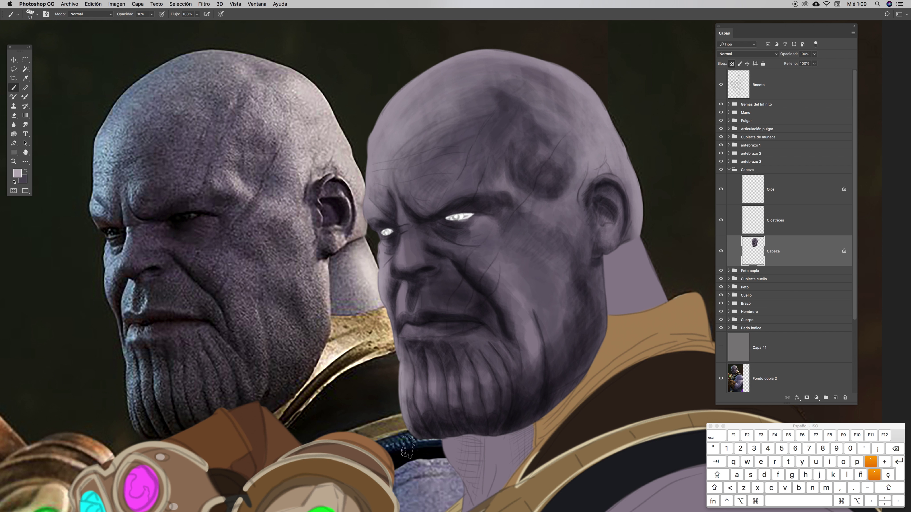
key("space")
left_click_drag(463, 302, 533, 243)
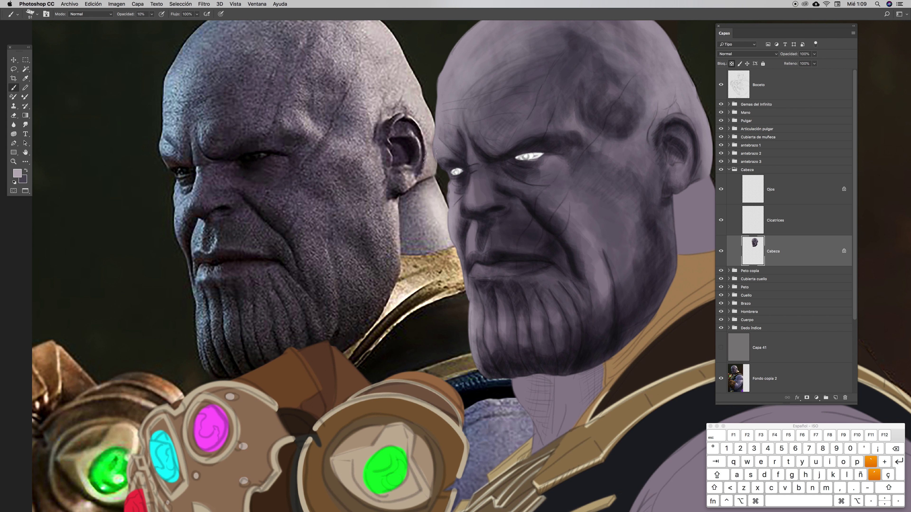
right_click(477, 72)
left_click_drag(521, 90, 518, 90)
left_click(513, 13)
Set the foreground colour to the very light grey #d8d4d9
left_click(18, 175)
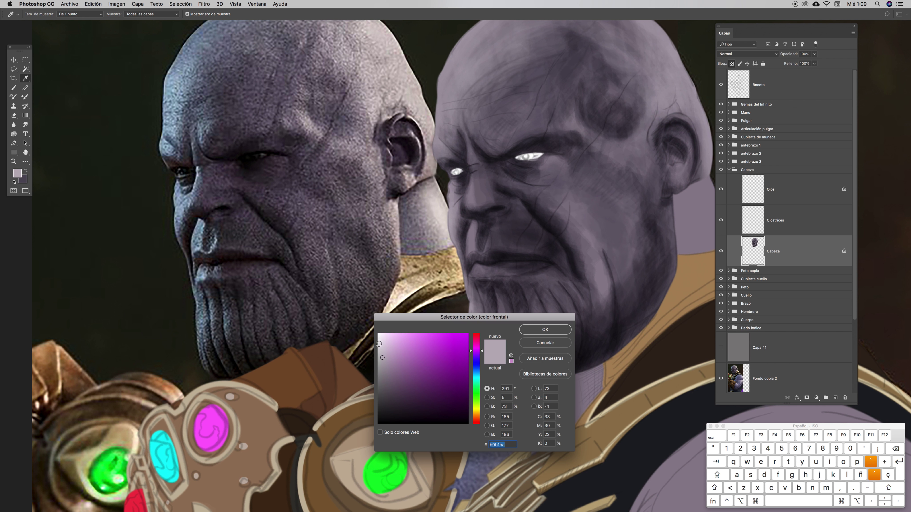
left_click(379, 344)
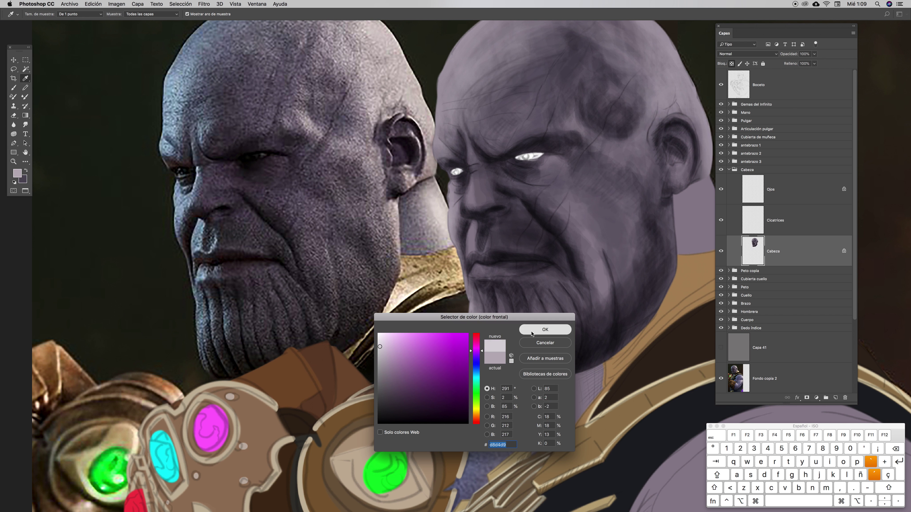
left_click(545, 330)
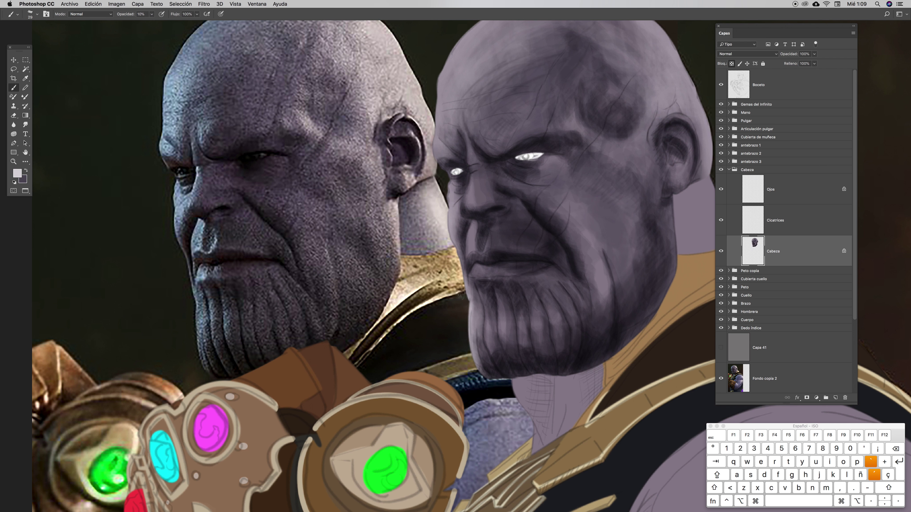
Paint highlights along the face's far contour, from beside the mouth over the cheek and brow to the forehead
mouse_move(459, 266)
left_mouse_down()
mouse_move(453, 252)
mouse_move(457, 260)
left_mouse_up()
mouse_move(445, 218)
left_mouse_down()
mouse_move(449, 245)
mouse_move(447, 204)
left_mouse_up()
mouse_move(452, 190)
left_mouse_down()
mouse_move(450, 227)
mouse_move(447, 193)
left_mouse_up()
left_click_drag(426, 157, 437, 135)
left_click_drag(438, 143, 444, 155)
left_click_drag(443, 154, 433, 149)
mouse_move(441, 150)
left_mouse_down()
mouse_move(449, 154)
mouse_move(445, 149)
left_mouse_up()
mouse_move(436, 135)
left_mouse_down()
mouse_move(437, 112)
mouse_move(439, 130)
mouse_move(447, 68)
left_mouse_up()
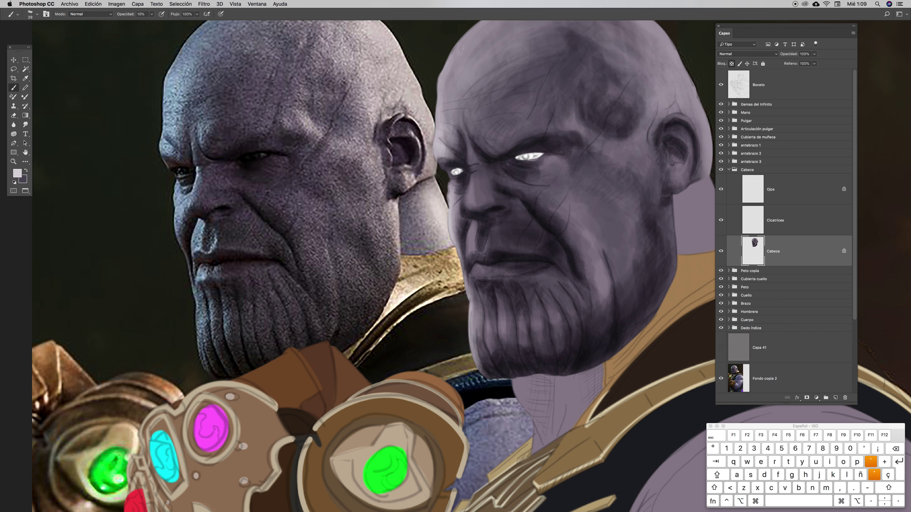
Lighten the forehead with the brush at 75 px and highlight the bulge above the brow at 24 px
key("space")
left_click_drag(467, 150, 446, 251)
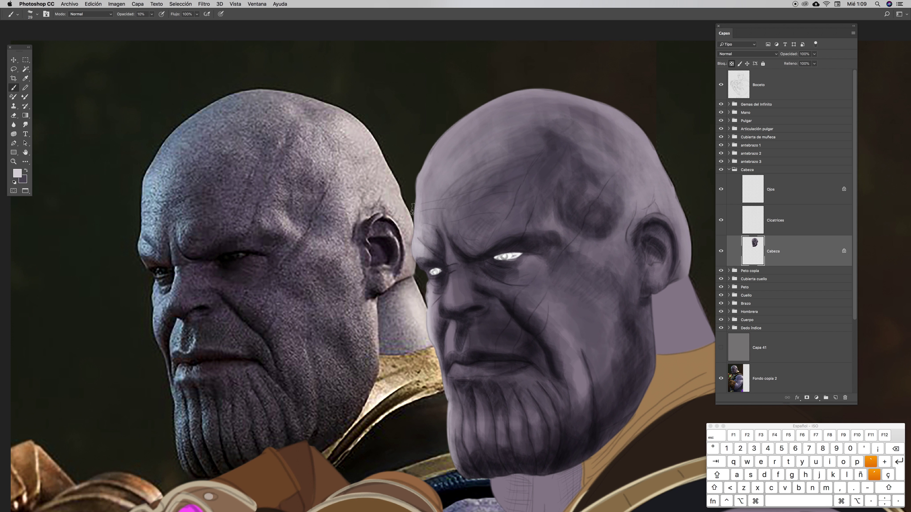
left_click(442, 166, "ctrl")
key("Return")
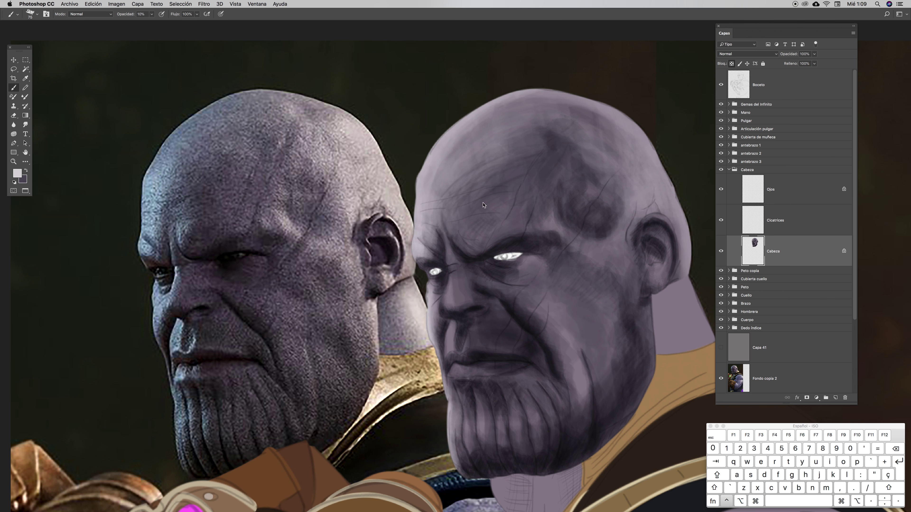
left_click(466, 229, "ctrl")
left_click_drag(533, 217, 522, 218)
mouse_move(456, 234)
left_mouse_down()
mouse_move(458, 238)
mouse_move(445, 222)
mouse_move(458, 233)
mouse_move(458, 219)
mouse_move(484, 216)
mouse_move(524, 249)
mouse_move(494, 162)
left_mouse_up()
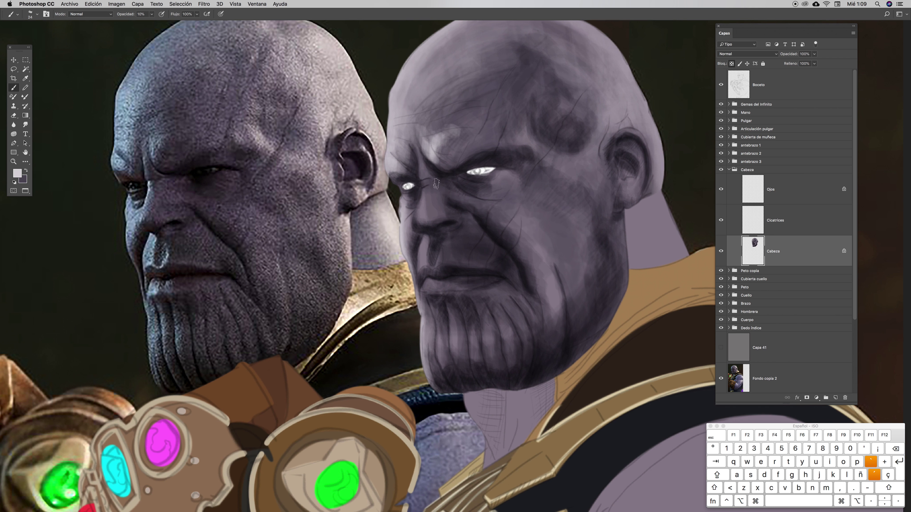
Set the brush size to 10 px for fine highlights on the nose bridge between the eyes
left_click(439, 134, "ctrl")
left_click_drag(483, 152, 480, 153)
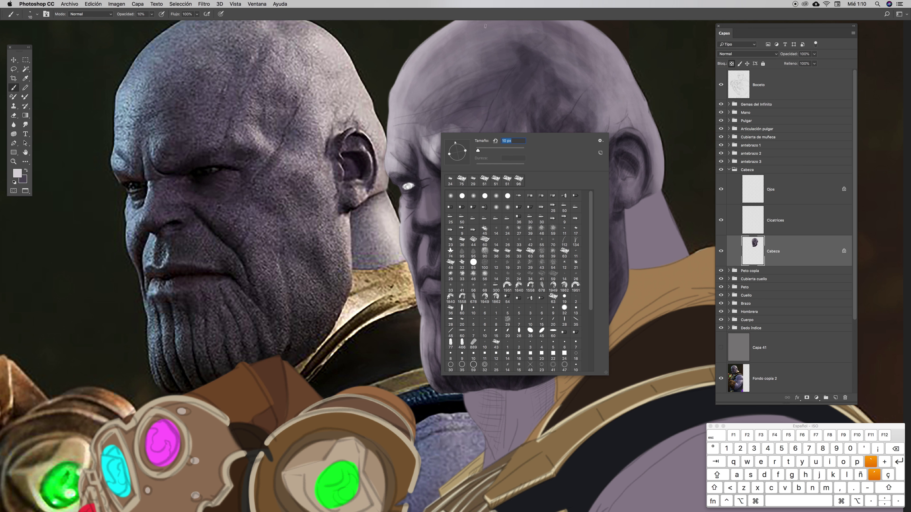
key("Return")
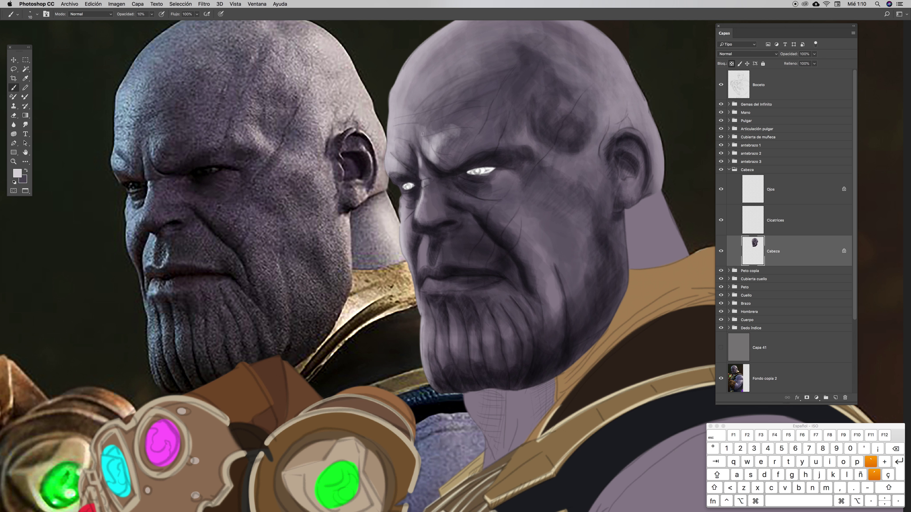
Set the brush size to 20 px and highlight the far cheek's edge beside the nose
left_click(424, 240, "ctrl")
left_click_drag(464, 256, 469, 256)
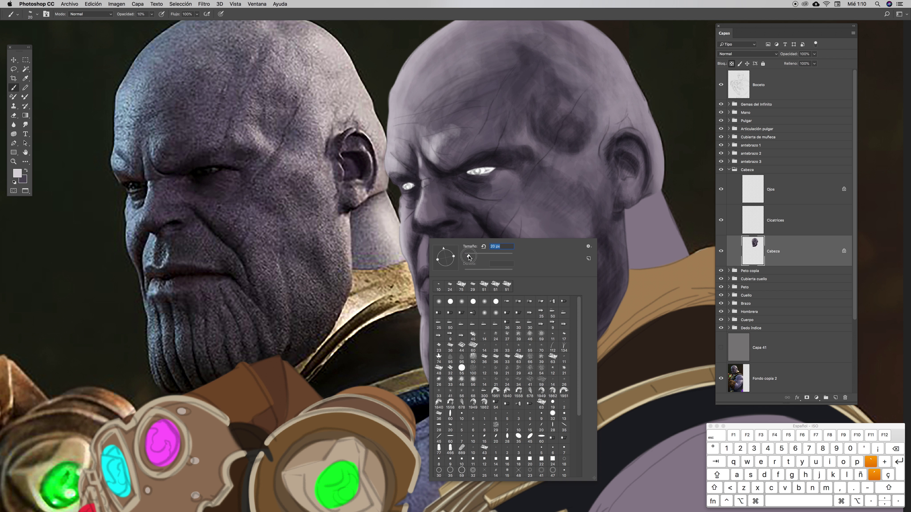
left_click(419, 245)
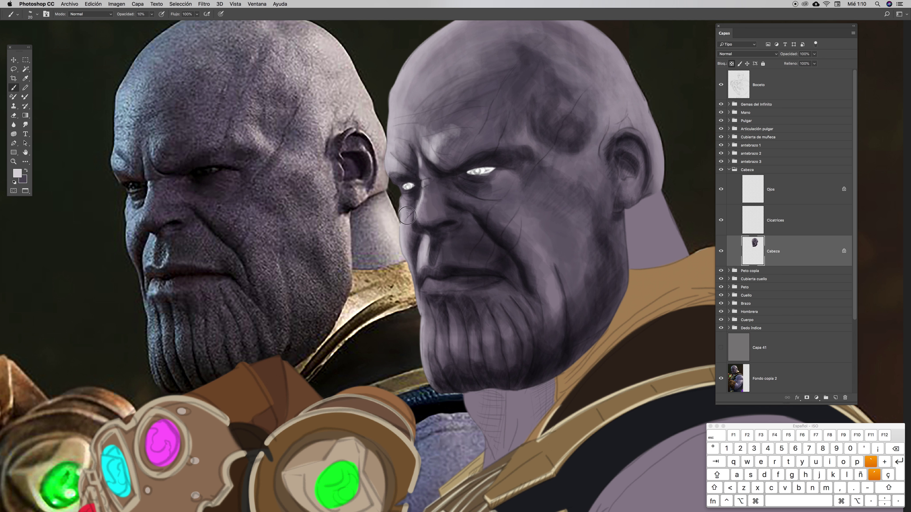
mouse_move(406, 219)
left_mouse_down()
mouse_move(415, 211)
mouse_move(404, 231)
left_mouse_up()
Reduce the brush size and paint bright highlights around the groove between the nose and upper lip
key("z")
left_click_drag(424, 246, 429, 232)
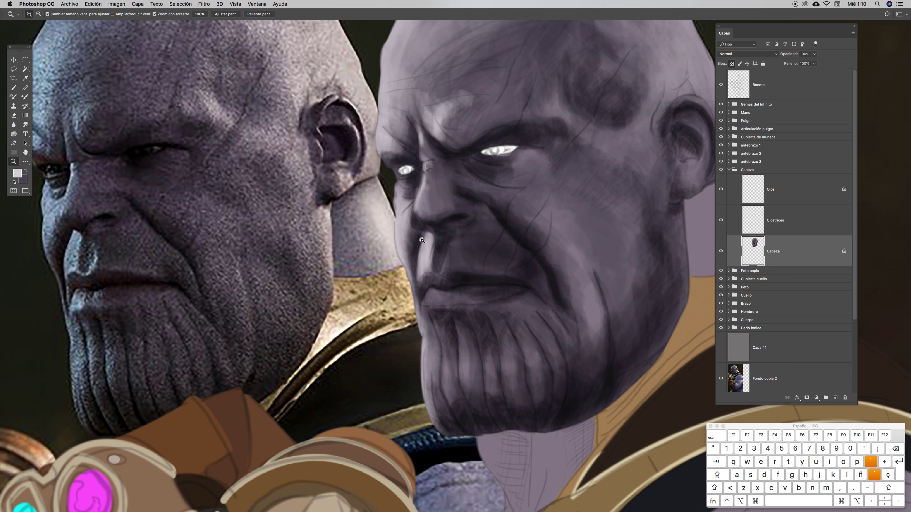
left_click_drag(465, 240, 498, 199)
left_click(522, 179, "ctrl")
left_click_drag(554, 191, 553, 192)
left_click(550, 16)
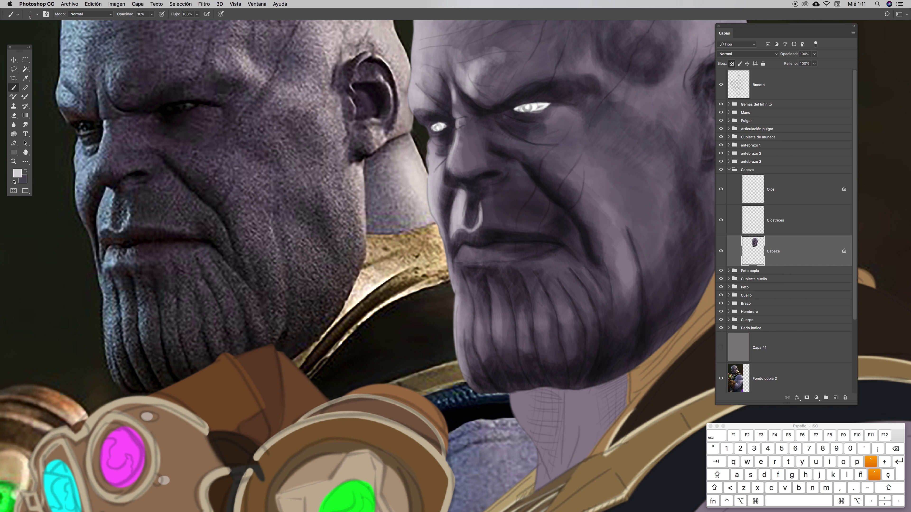
Set the brush size to 20 px and soften the groove between the nose and upper lip with the dark colour
left_click(478, 204, "ctrl")
left_click_drag(516, 219, 519, 219)
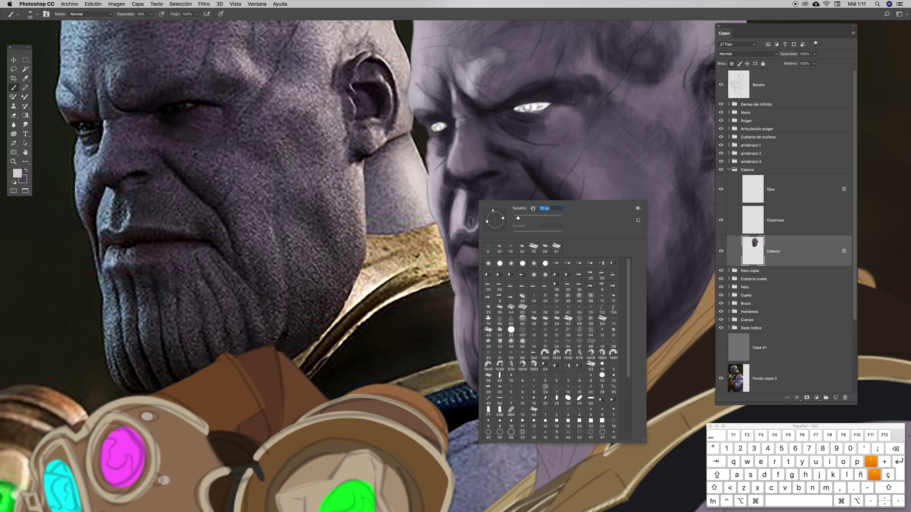
left_click(469, 222)
key("x")
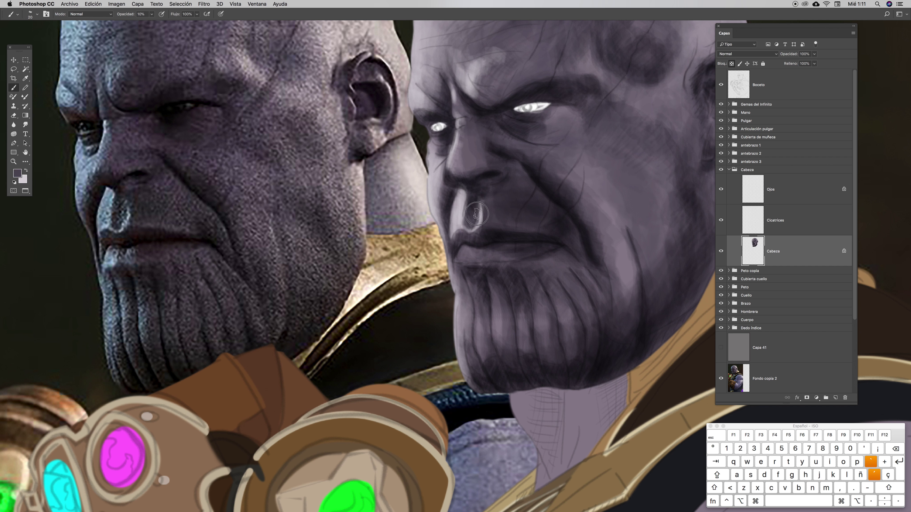
mouse_move(475, 217)
left_mouse_down()
mouse_move(478, 198)
mouse_move(489, 221)
mouse_move(494, 187)
mouse_move(476, 192)
mouse_move(530, 204)
left_mouse_up()
key("space")
key("v")
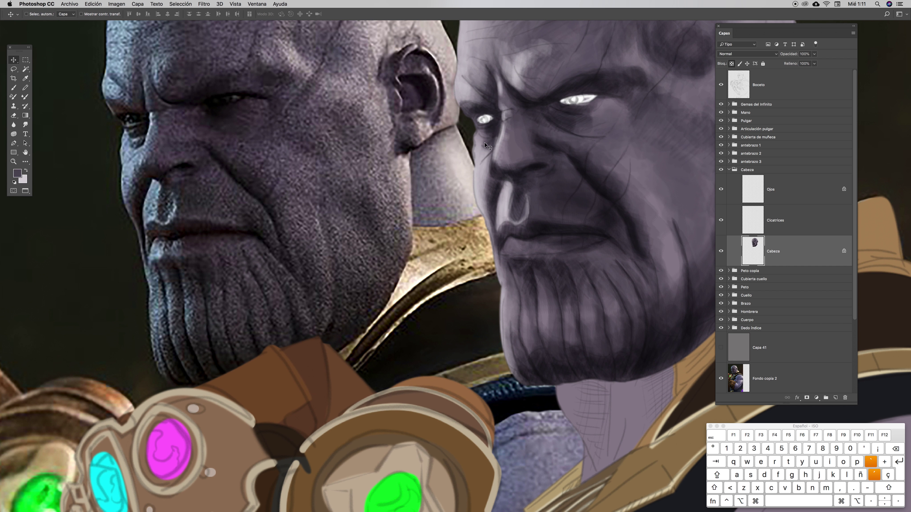
Switch the brush to the light colour at 11 px and add fine highlights to the nose
key("b")
key("x")
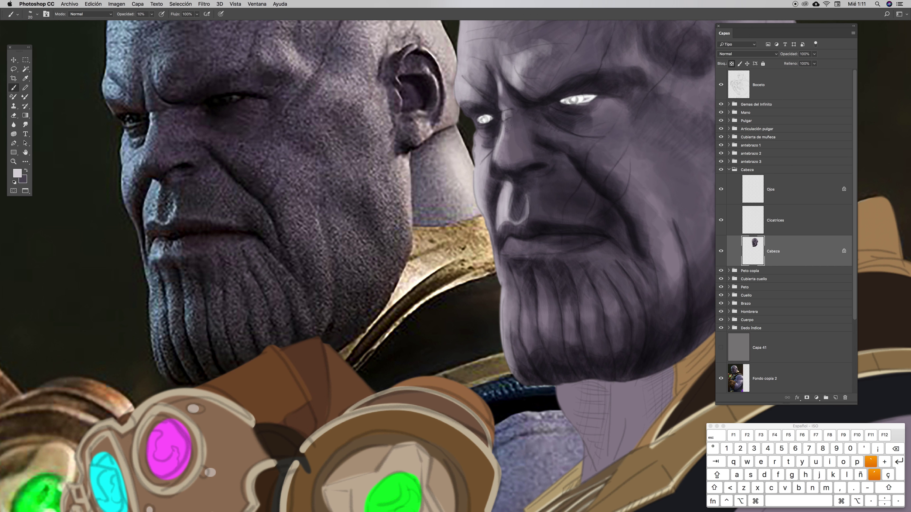
left_click(517, 139, "ctrl")
left_click_drag(561, 153, 556, 153)
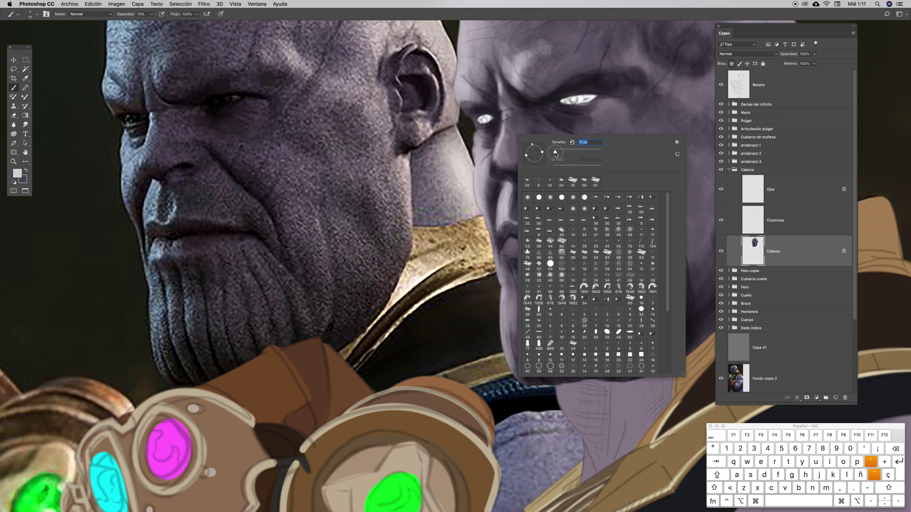
key("Return")
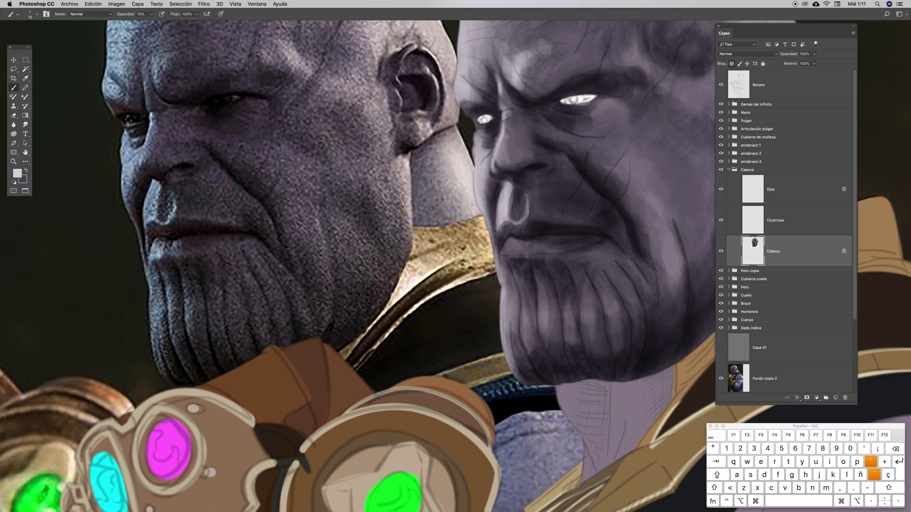
Switch to the dark colour and refine the shading of the crease between the brows
key("z")
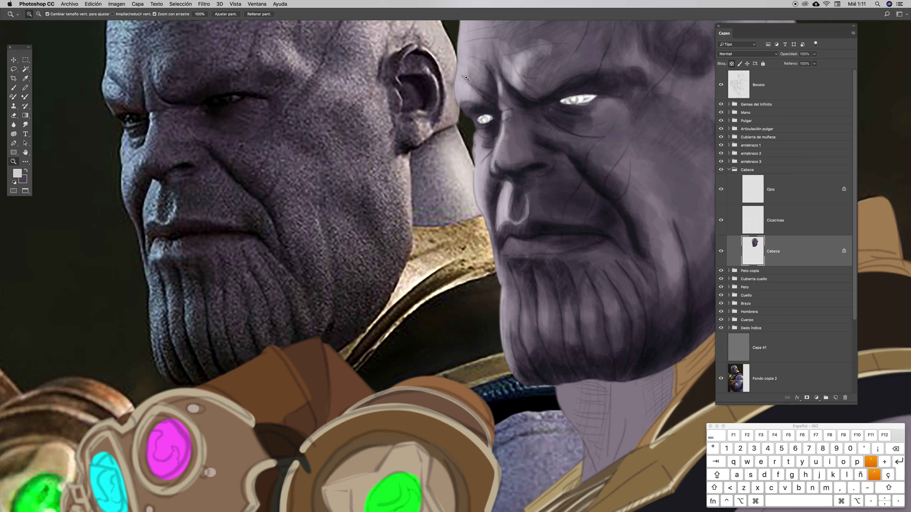
key("b")
key("x")
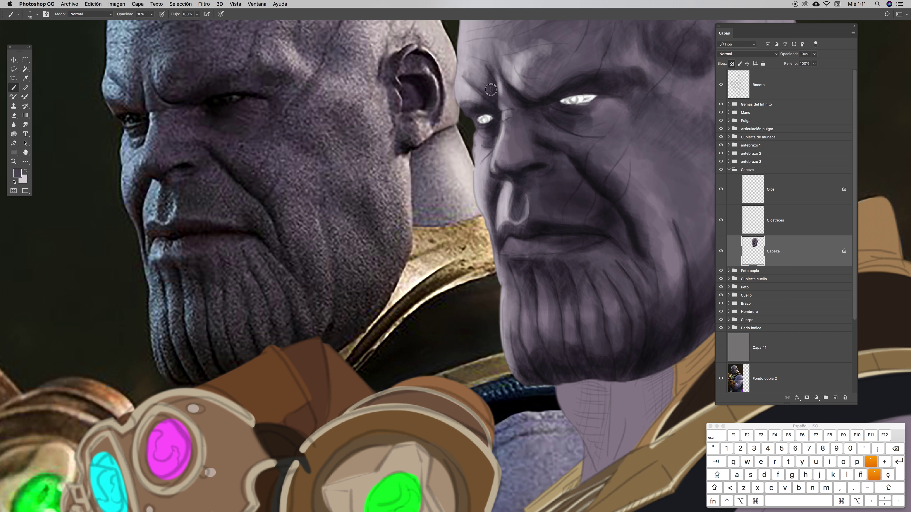
left_click_drag(515, 189, 488, 175)
left_click_drag(583, 194, 602, 224)
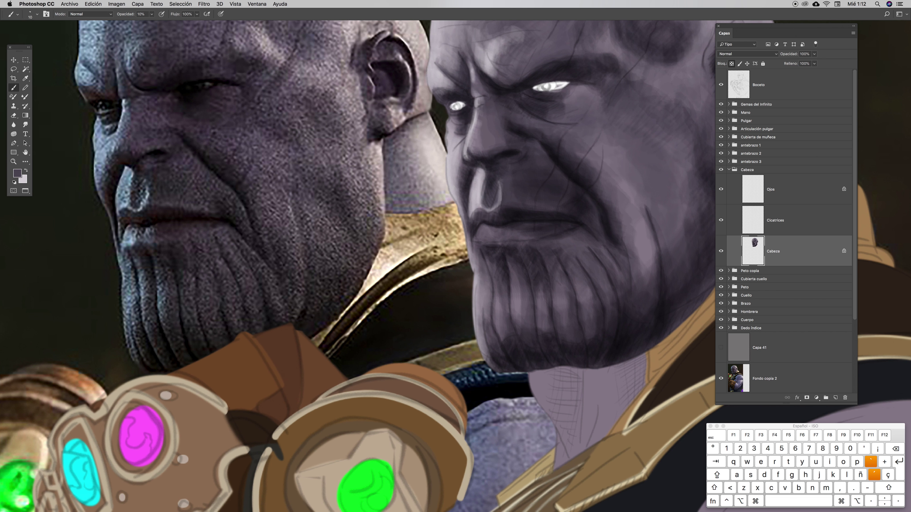
Sample the dark tone of the near cheek's fold and deepen the shadow beside the nose bridge
key("i")
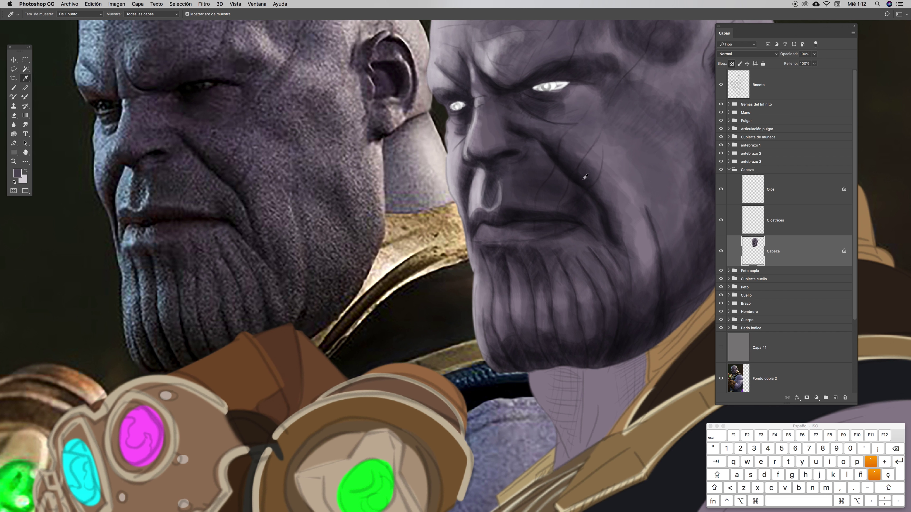
left_click(583, 176)
key("b")
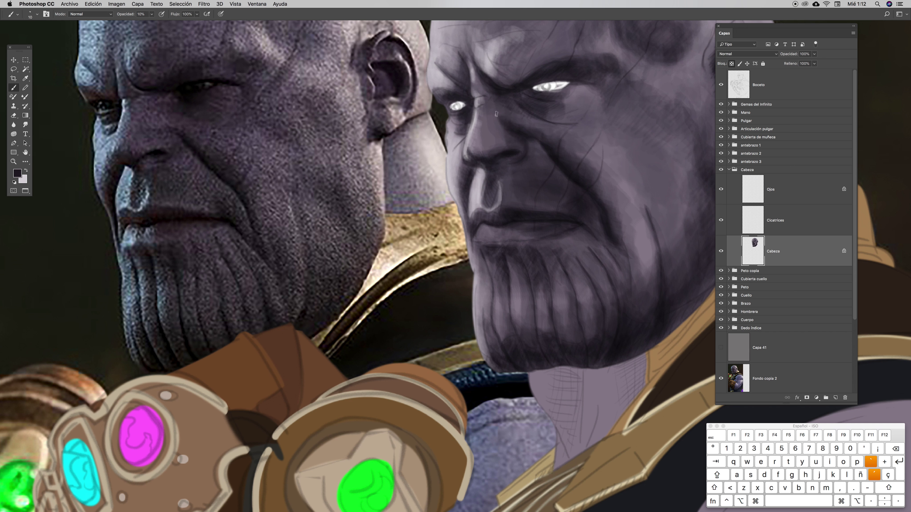
left_click_drag(514, 188, 506, 193)
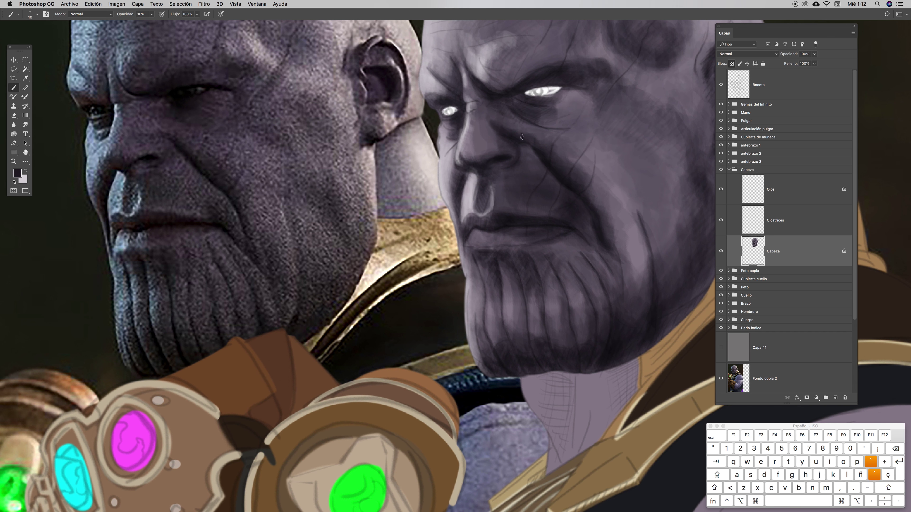
Sample the mid purple below the near eye and blend the cheek's tones with the brush at 23 px
key("x")
key("i")
left_click(534, 126)
key("b")
left_click(555, 130, "ctrl")
left_click_drag(597, 143, 600, 143)
left_click(500, 113)
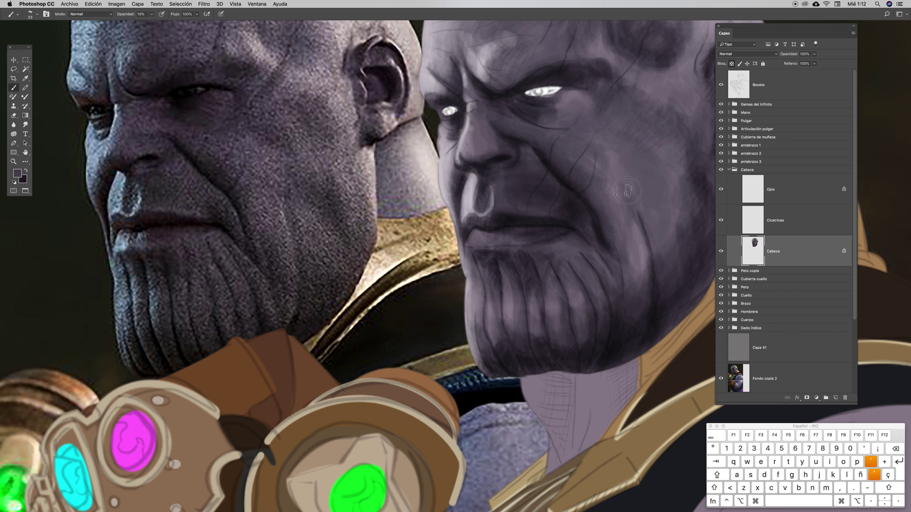
left_click_drag(617, 258, 589, 251)
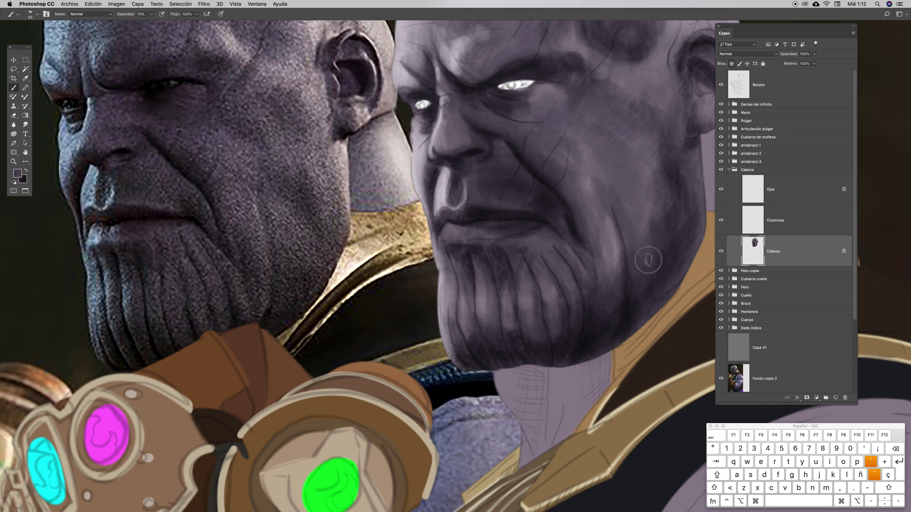
Choose the rough textured brush at 45 px and shade the near cheek towards the jaw
key("ctrl")
left_click(565, 123, "ctrl")
left_click_drag(610, 138, 614, 138)
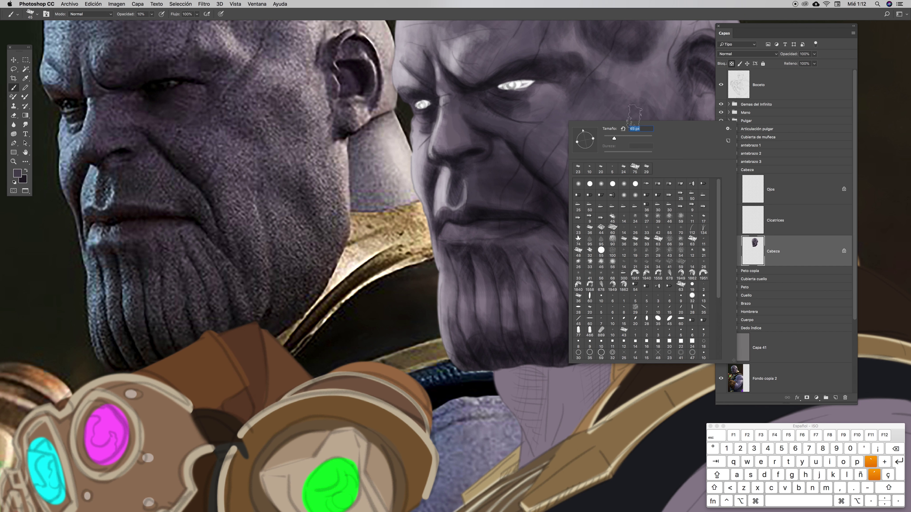
left_click(617, 16)
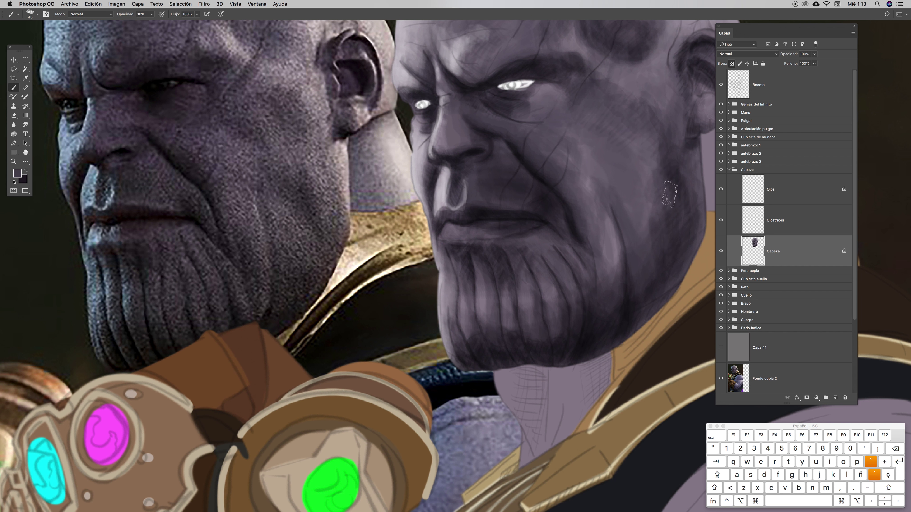
key("space")
left_click_drag(540, 197, 535, 200)
Set the textured brush to 51 px with the darker colour and undo the trial stroke on the cheek
key("x")
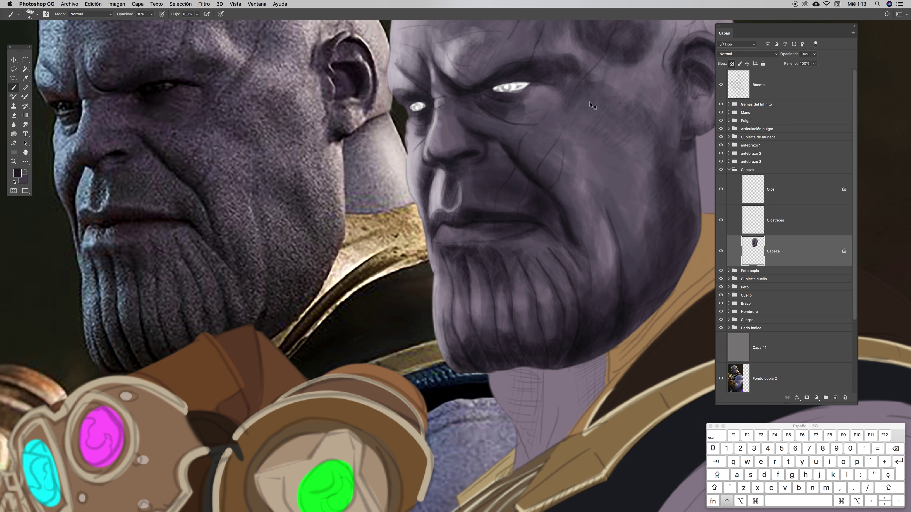
left_click(595, 103, "ctrl")
left_click_drag(638, 122, 640, 119)
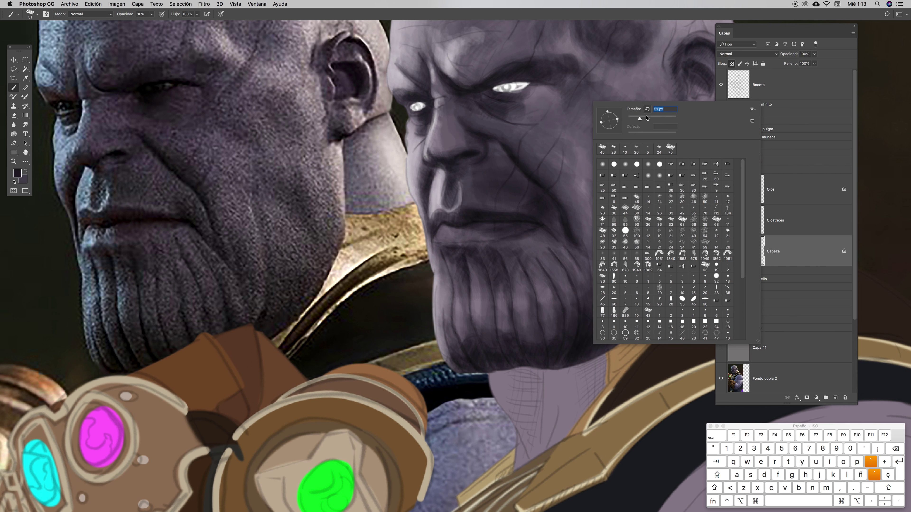
left_click(595, 16)
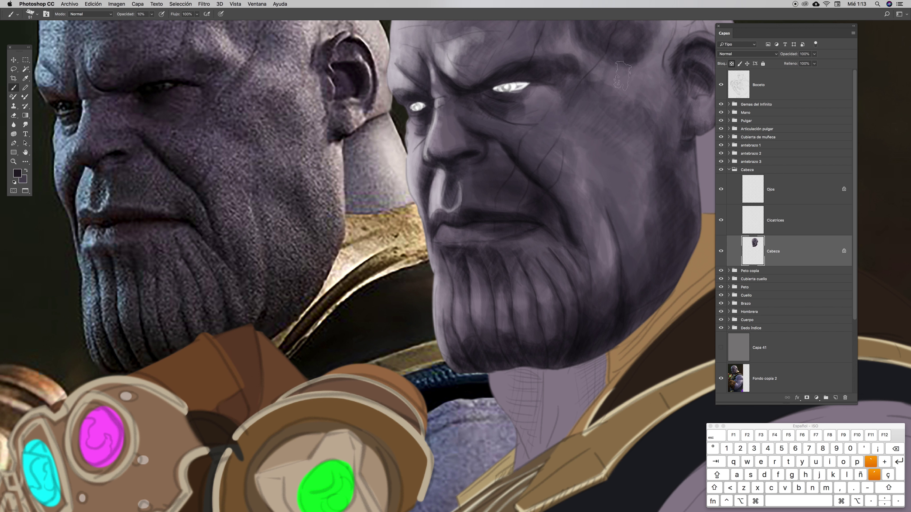
left_click(609, 92, "ctrl")
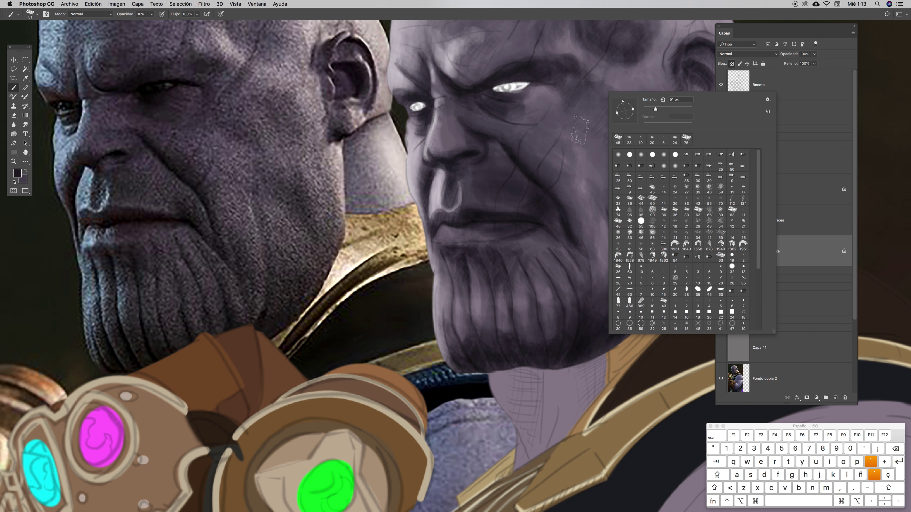
left_click(584, 125)
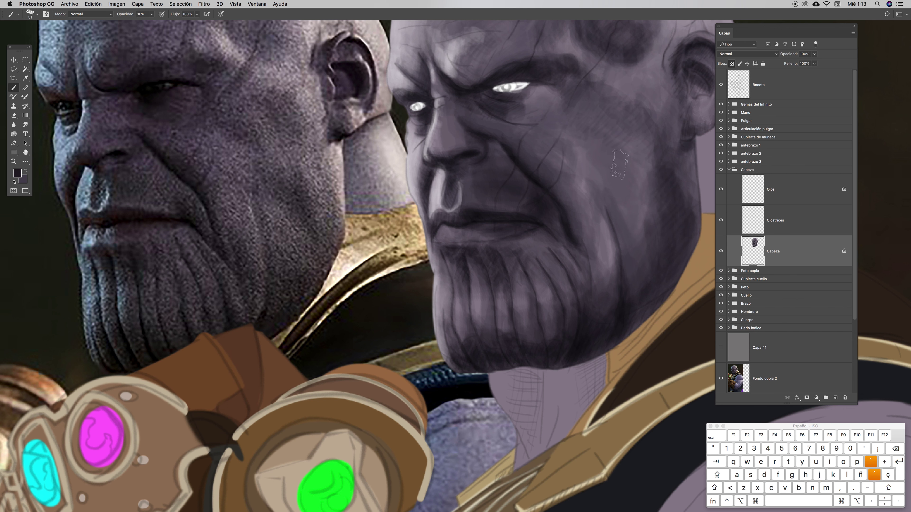
key("super+z")
Darken the cheekbone between the near eye and the ear, and the eye's outer corner, with the textured brush
left_click_drag(544, 185, 492, 208)
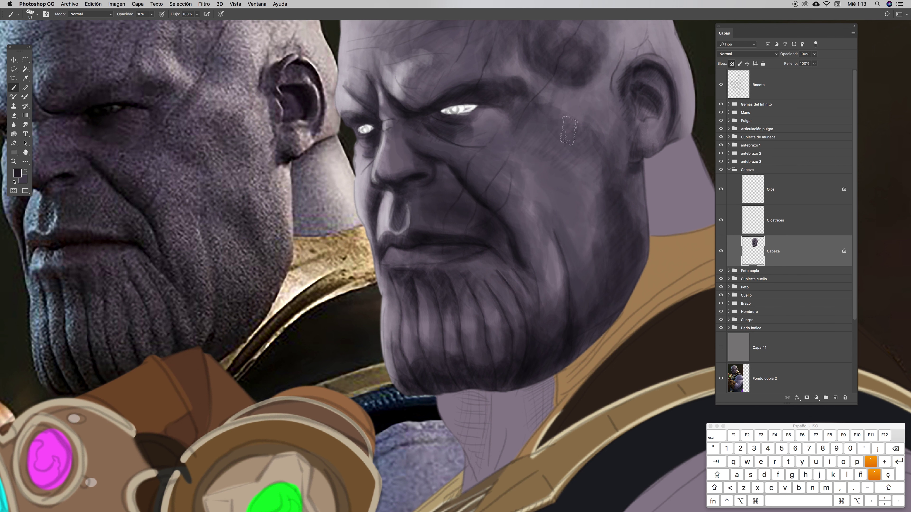
left_click(576, 106, "ctrl")
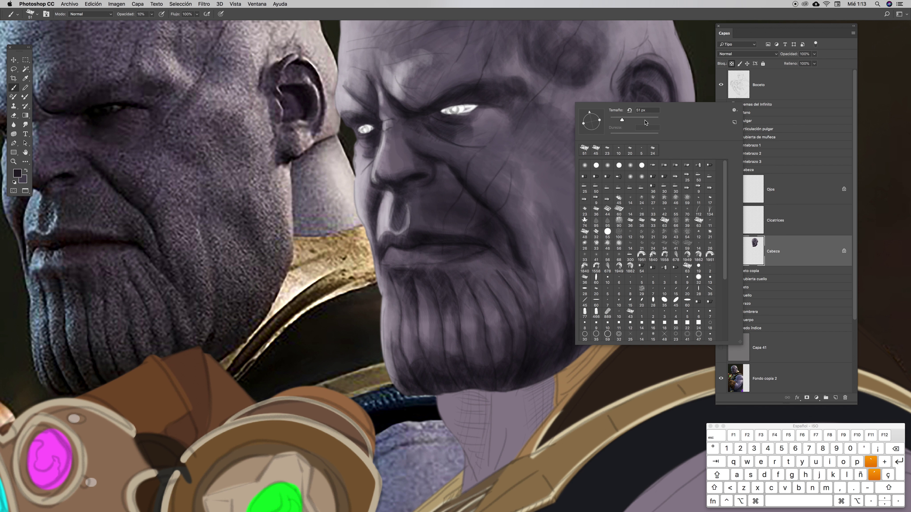
left_click(566, 15)
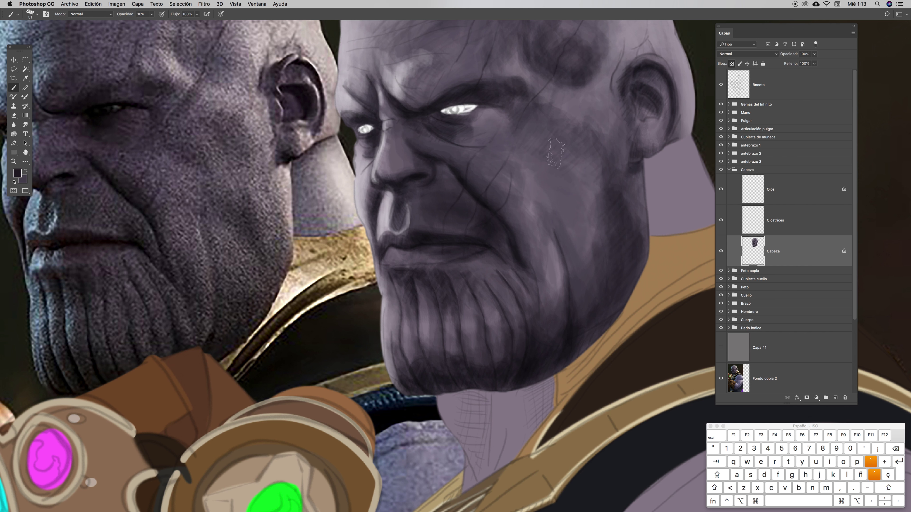
mouse_move(555, 127)
left_mouse_down()
mouse_move(596, 127)
mouse_move(571, 125)
left_mouse_up()
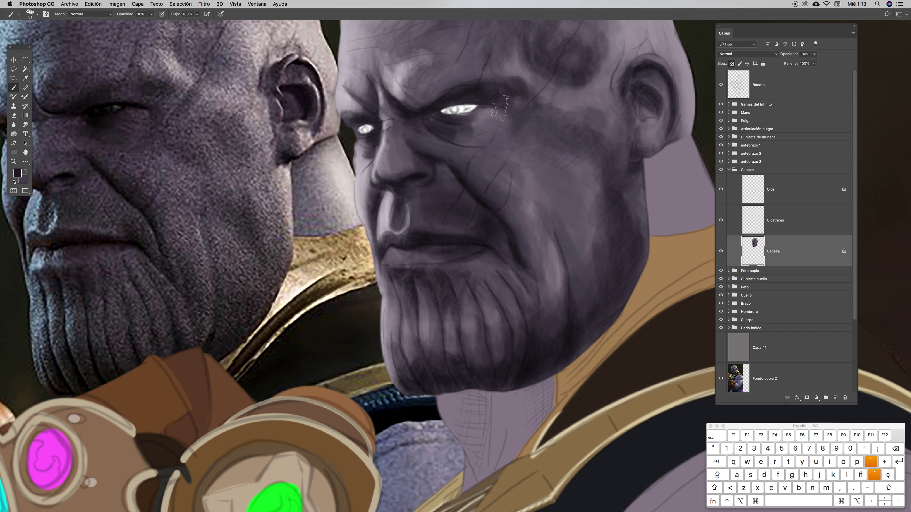
mouse_move(489, 89)
left_mouse_down()
mouse_move(496, 98)
mouse_move(485, 106)
mouse_move(503, 106)
mouse_move(485, 111)
left_mouse_up()
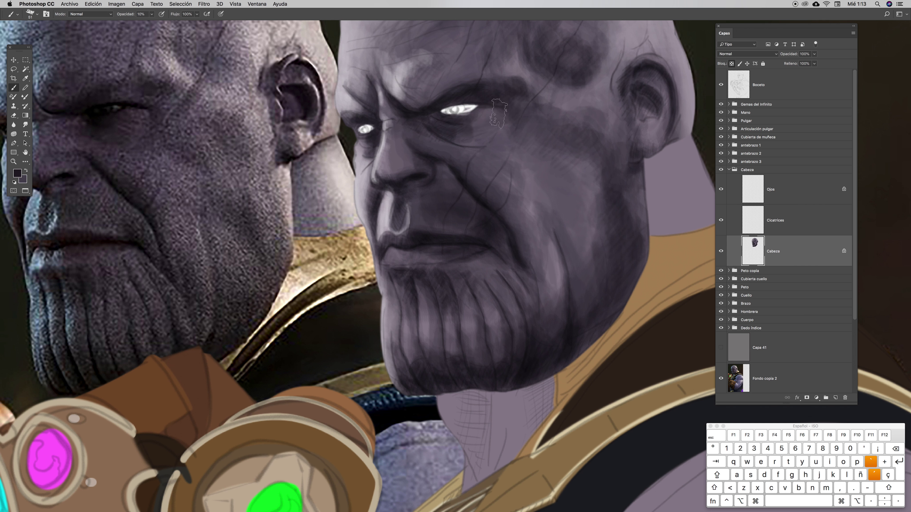
left_click_drag(544, 138, 621, 135)
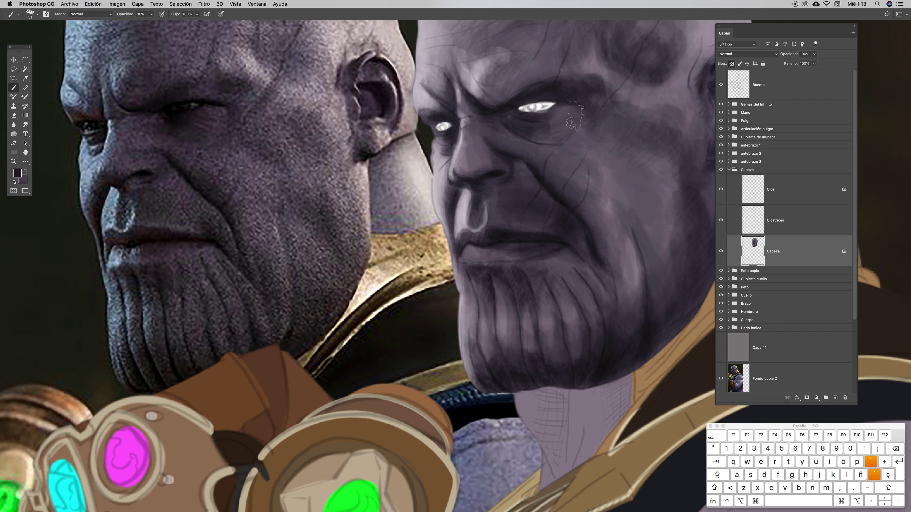
Set the brush to Multiplicar mode at 13 px and darken the brow's lower edge above the near eye
right_click(579, 109)
left_click_drag(627, 125, 624, 124)
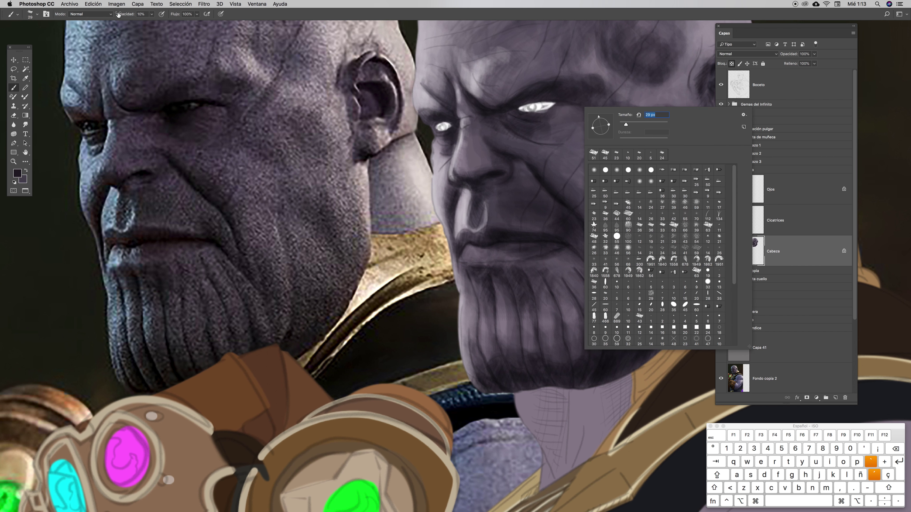
left_click(111, 15)
left_click(101, 44)
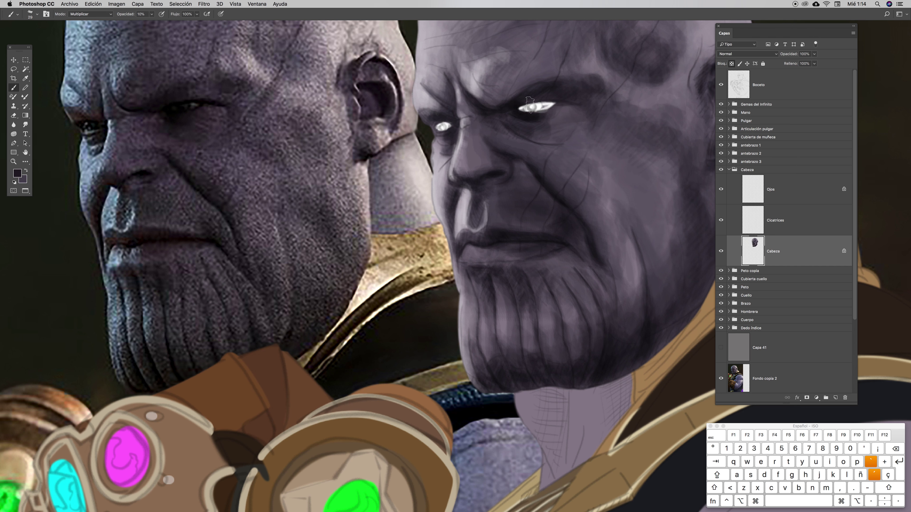
right_click(543, 86)
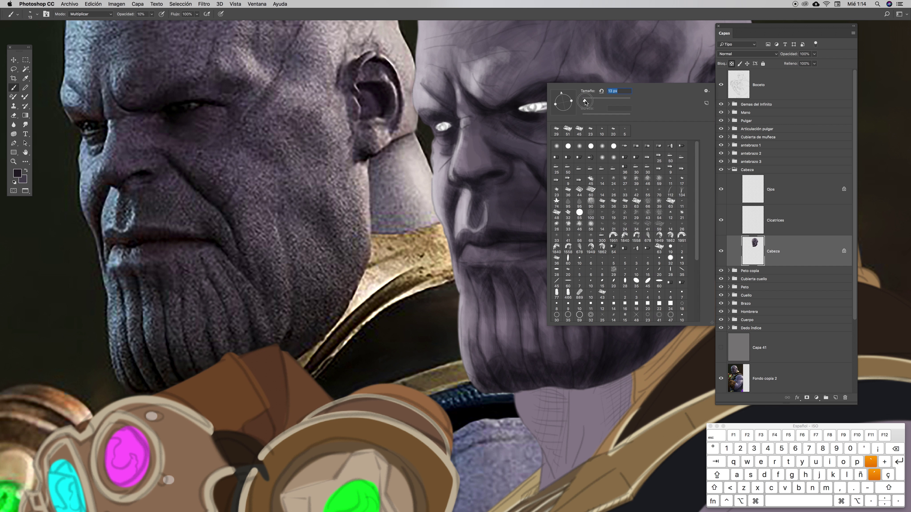
left_click_drag(514, 106, 531, 89)
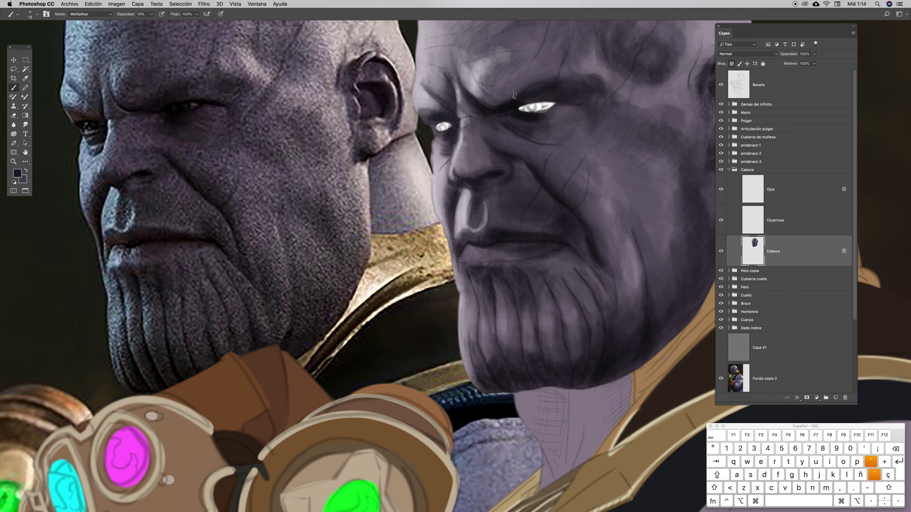
Rotate the brush tip's angle and deepen the shadows around the near eye
left_click(567, 88, "ctrl")
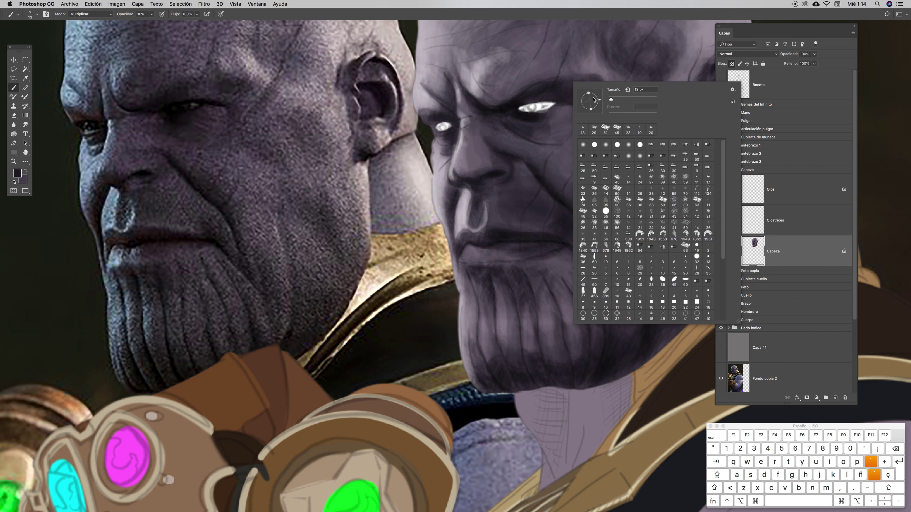
left_click(587, 95)
mouse_move(589, 99)
left_mouse_down()
mouse_move(603, 104)
mouse_move(590, 107)
mouse_move(600, 100)
left_mouse_up()
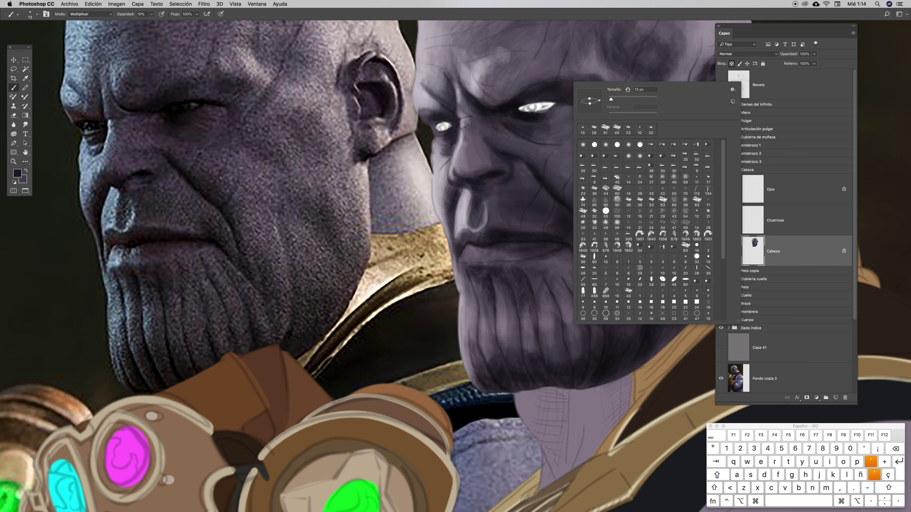
left_click(563, 18)
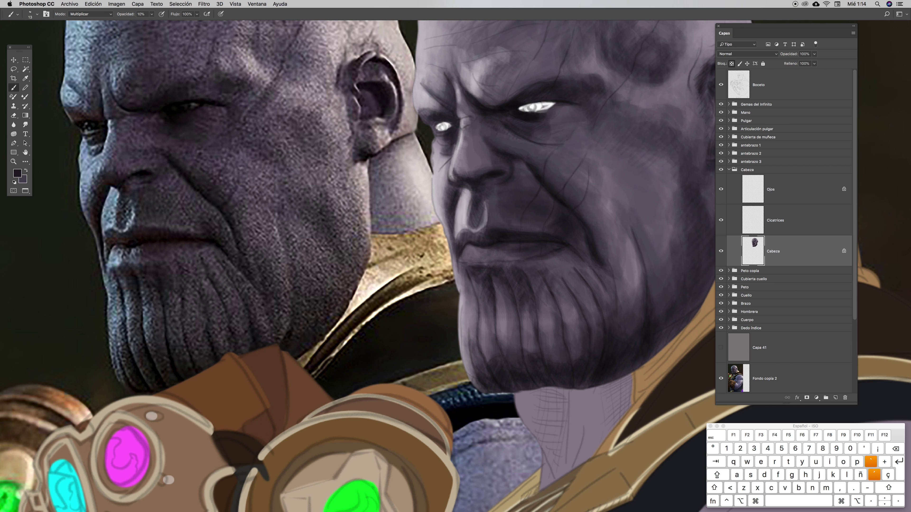
key("super+plus")
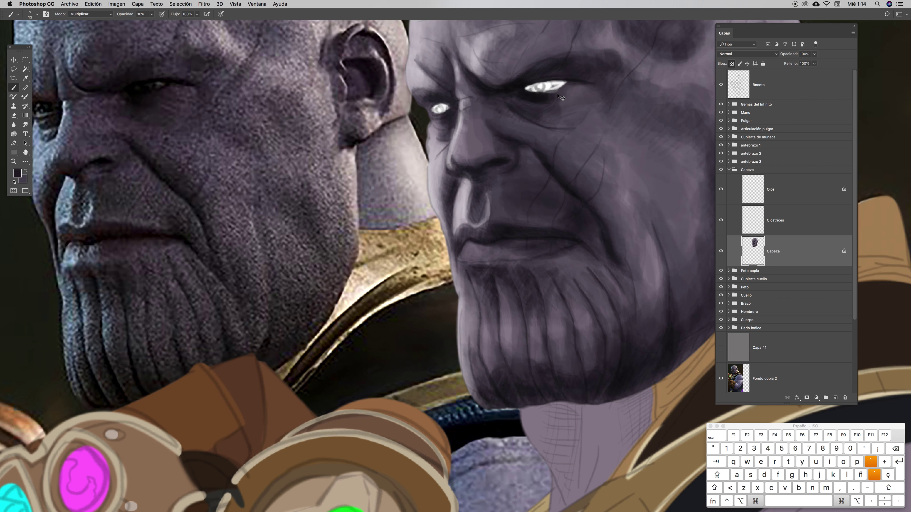
left_click_drag(528, 96, 510, 214)
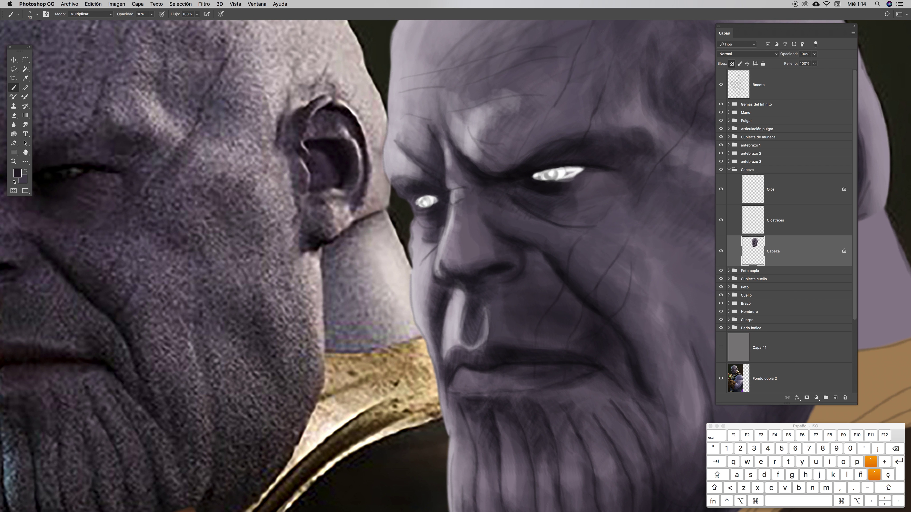
Set the brush to 10 px and deepen the shadows around the far eye and the side of the nose
left_click(485, 102, "ctrl")
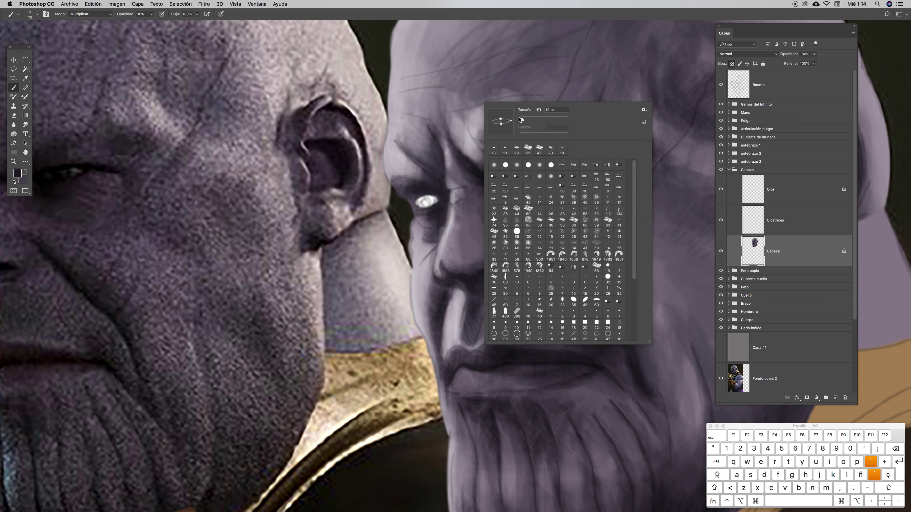
left_click_drag(523, 120, 509, 128)
key("Return")
mouse_move(397, 144)
left_mouse_down()
mouse_move(442, 183)
mouse_move(440, 209)
mouse_move(427, 213)
mouse_move(446, 200)
mouse_move(430, 224)
mouse_move(436, 217)
mouse_move(431, 231)
mouse_move(440, 227)
mouse_move(440, 236)
mouse_move(444, 218)
mouse_move(436, 244)
left_mouse_up()
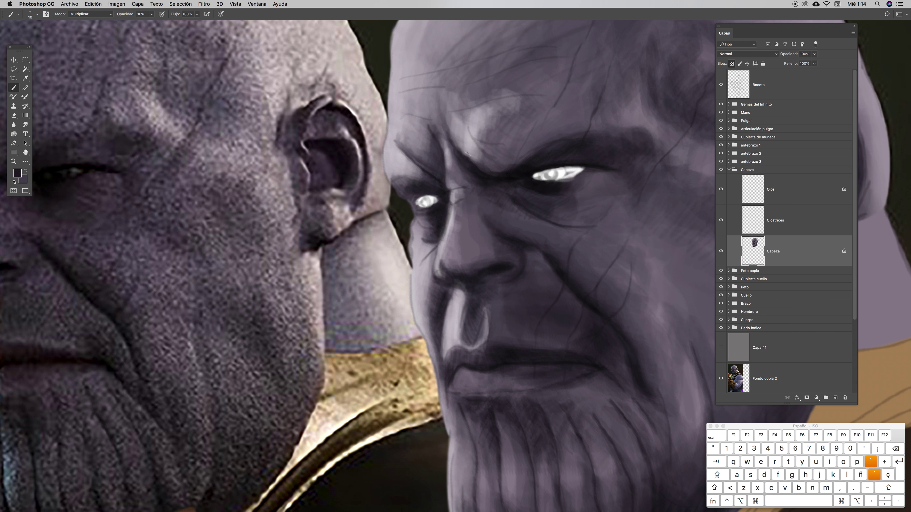
Rotate the brush tip's angle and darken the nose bridge and the area around the nostril
right_click(503, 176)
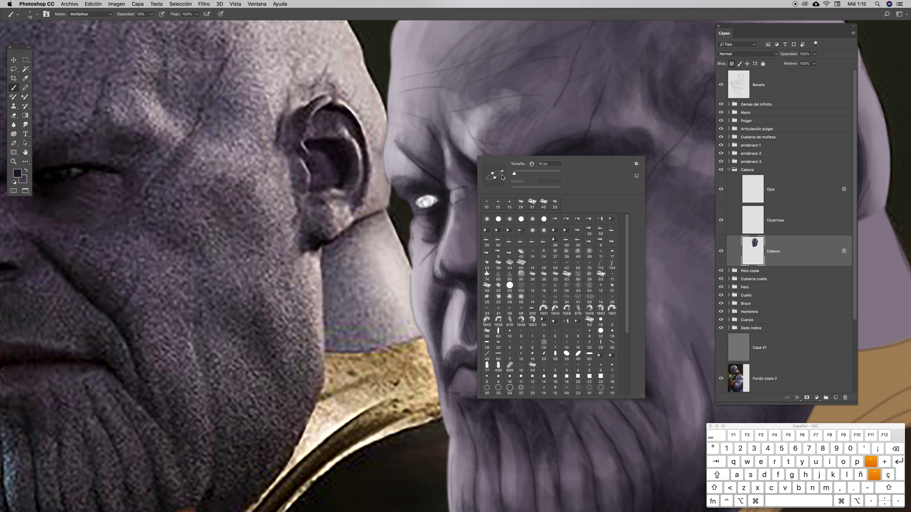
left_click(460, 190)
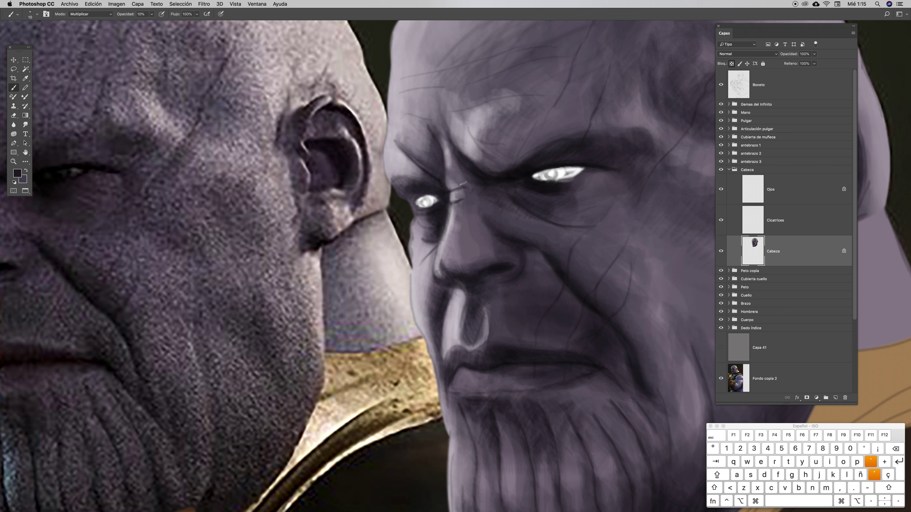
mouse_move(493, 266)
left_mouse_down()
mouse_move(482, 270)
mouse_move(505, 266)
mouse_move(497, 267)
left_mouse_up()
Set the brush to Normal mode and sample a dark skin tone from the cheek beside the nose
left_click(92, 14)
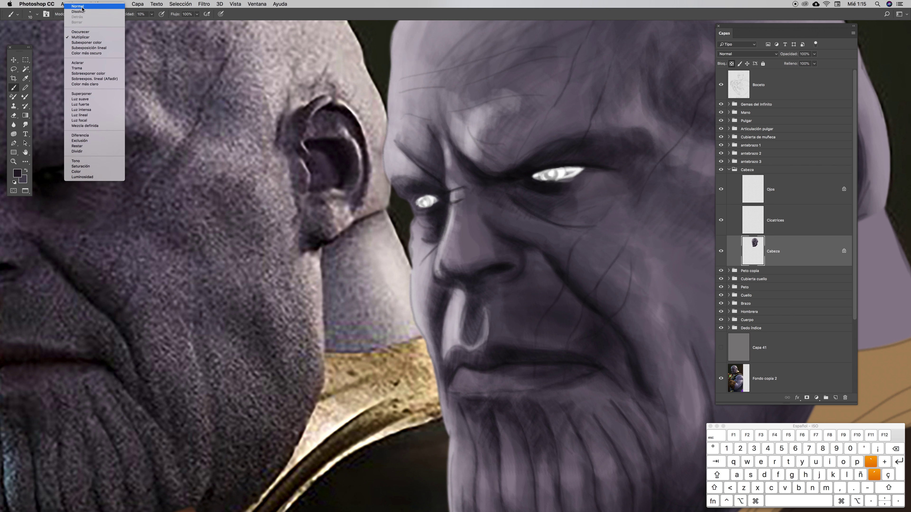
left_click(81, 6)
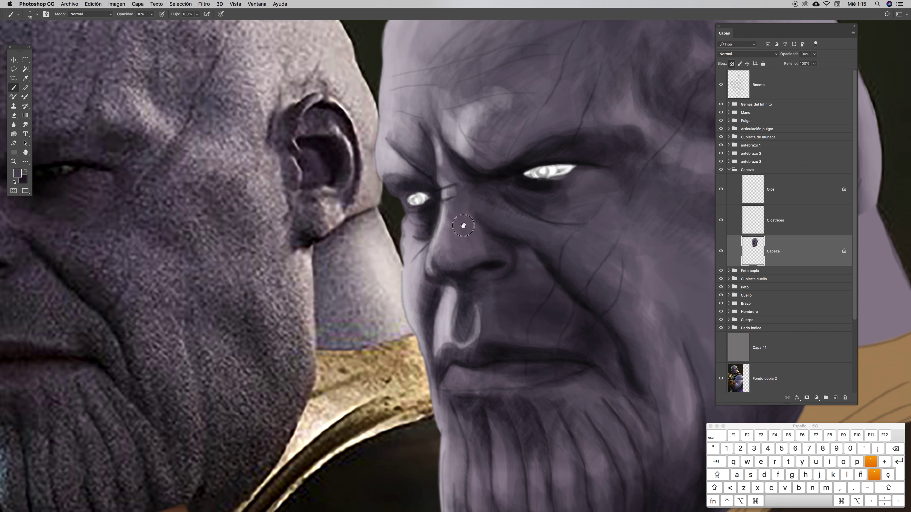
left_click_drag(501, 264, 409, 153)
key("i")
left_click(462, 179)
key("b")
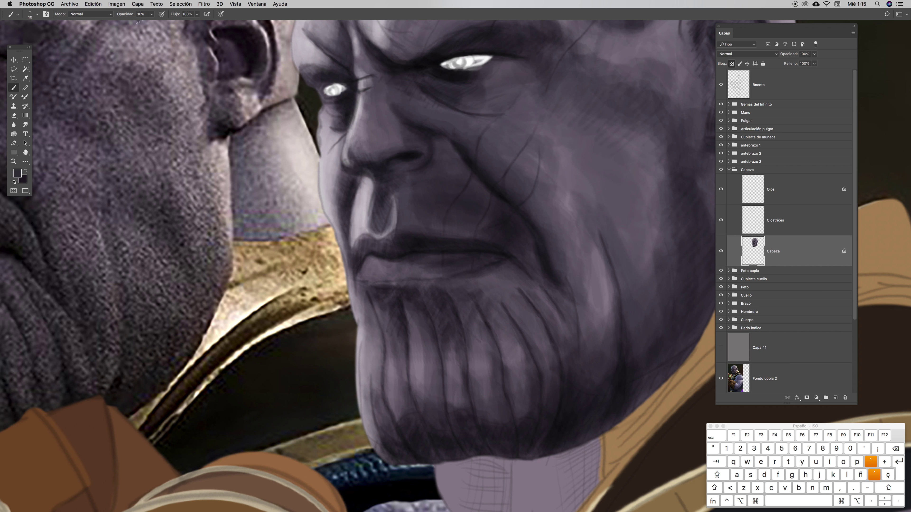
Set the brush opacity to 22% and undo the last two trial strokes
key("2")
key("2")
key("super+minus")
key("super+minus")
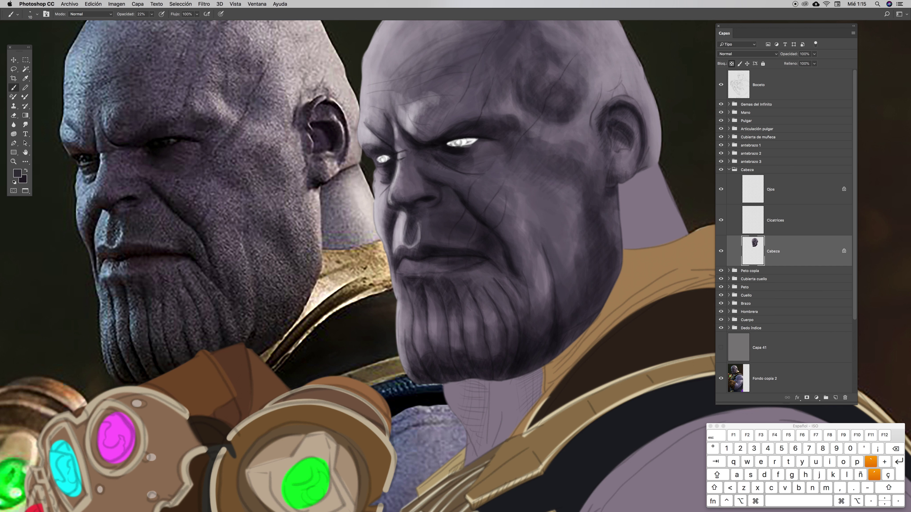
key("i")
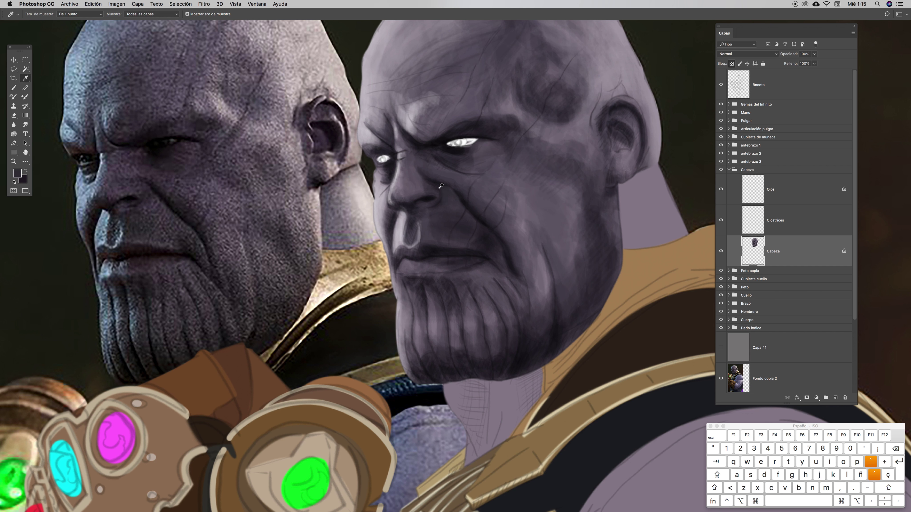
key("b")
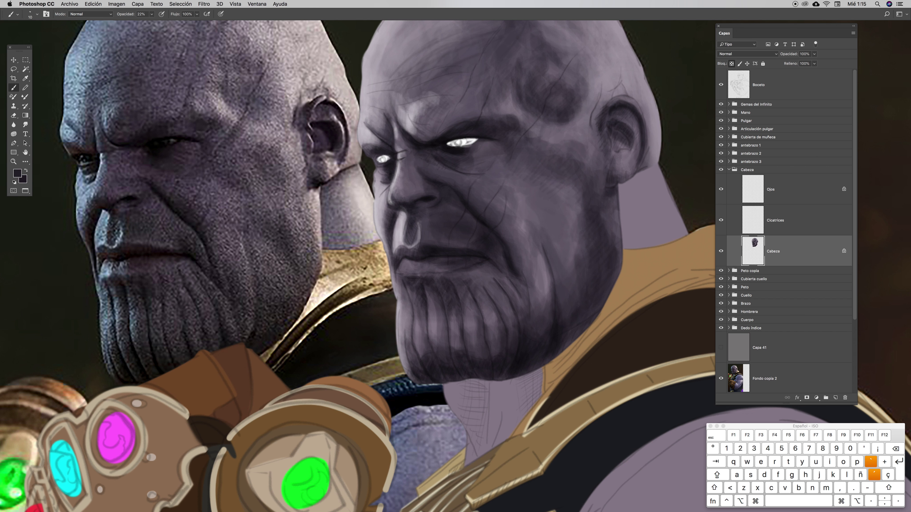
key("alt+super+z")
key("super+alt+z")
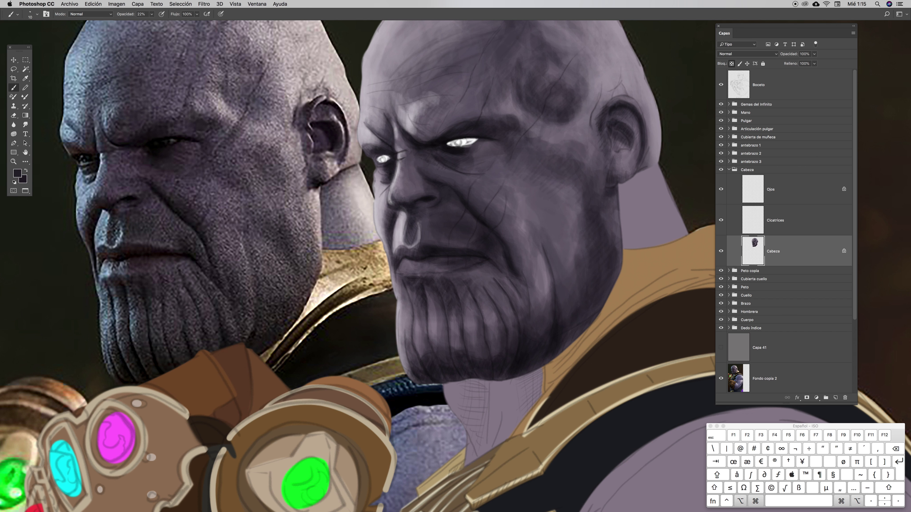
Set the brush to 19 px with 13% opacity and darken the cheek fold beside the nose
right_click(457, 176)
left_click_drag(496, 194, 505, 191)
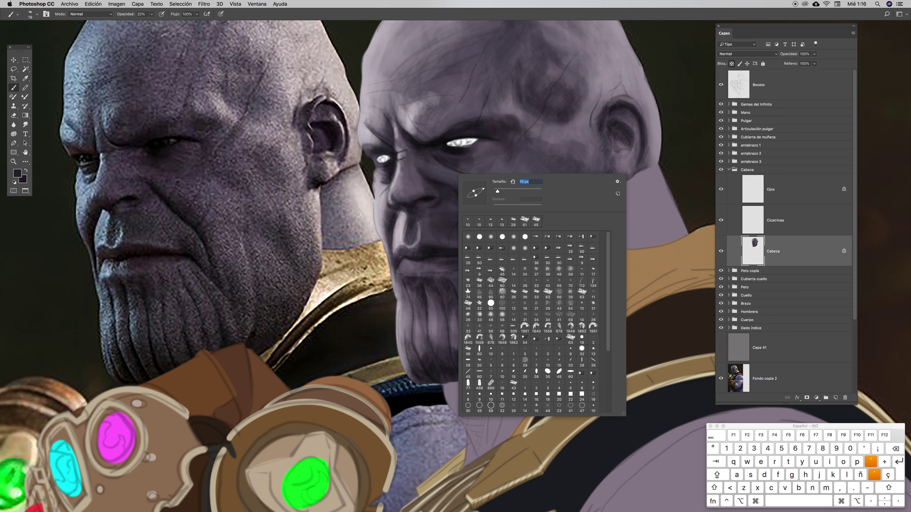
left_click(151, 15)
left_click_drag(150, 26, 146, 26)
left_click(238, 13)
mouse_move(438, 190)
left_mouse_down()
mouse_move(470, 230)
mouse_move(460, 209)
left_mouse_up()
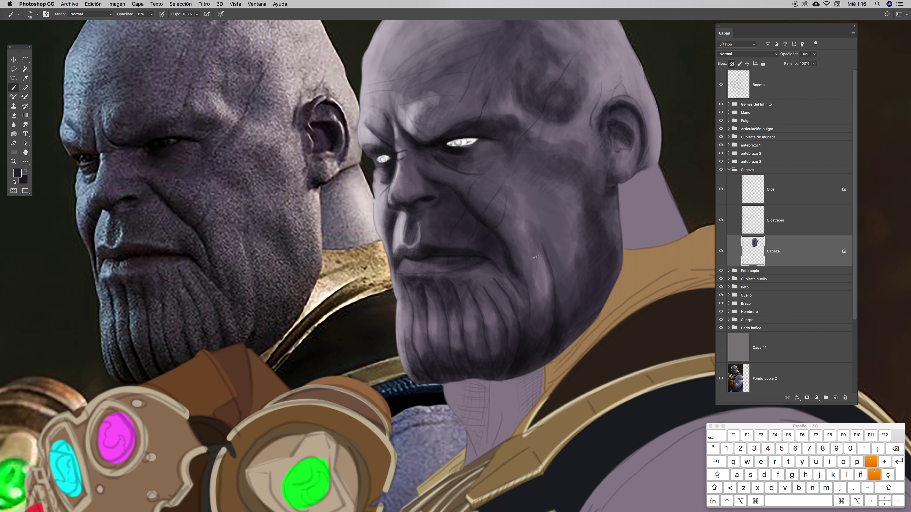
Enlarge the textured brush to 94 px and shade the cheek and chin with broad strokes
left_click_drag(524, 264, 528, 207)
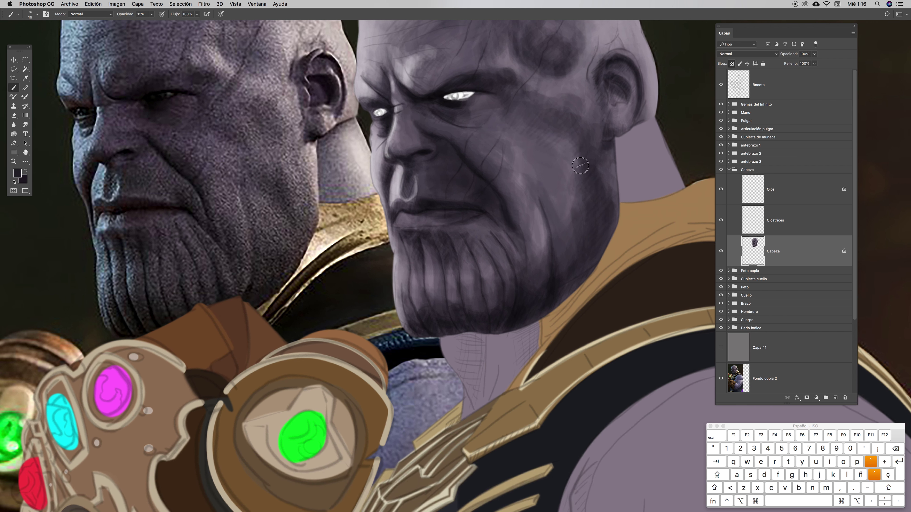
right_click(552, 127)
left_click_drag(609, 144, 612, 144)
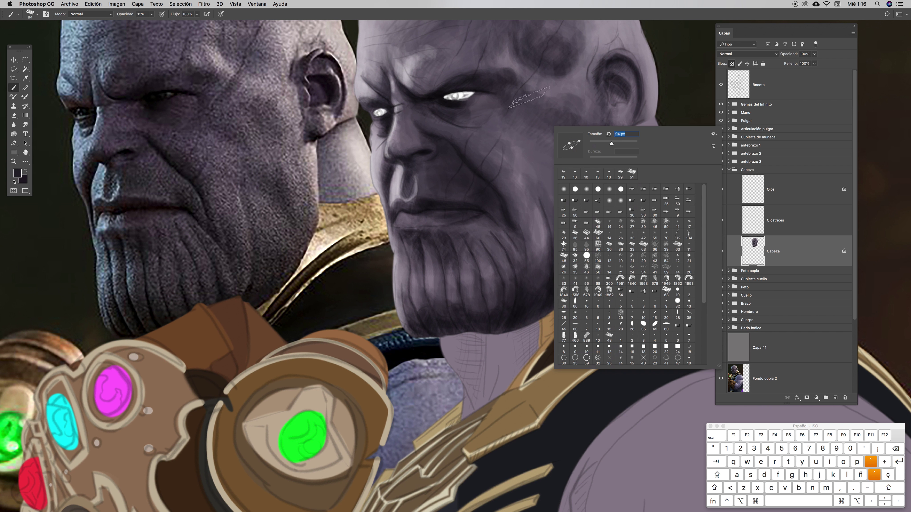
left_click(512, 11)
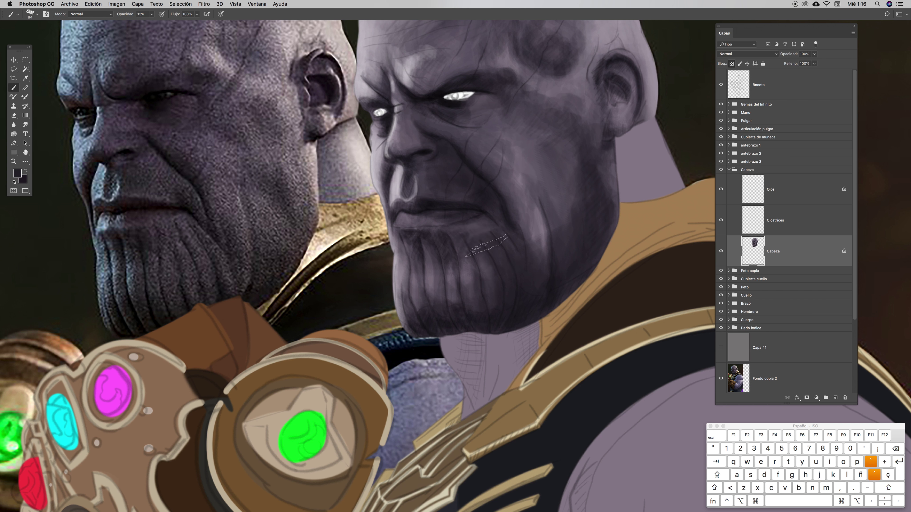
left_click_drag(519, 185, 532, 233)
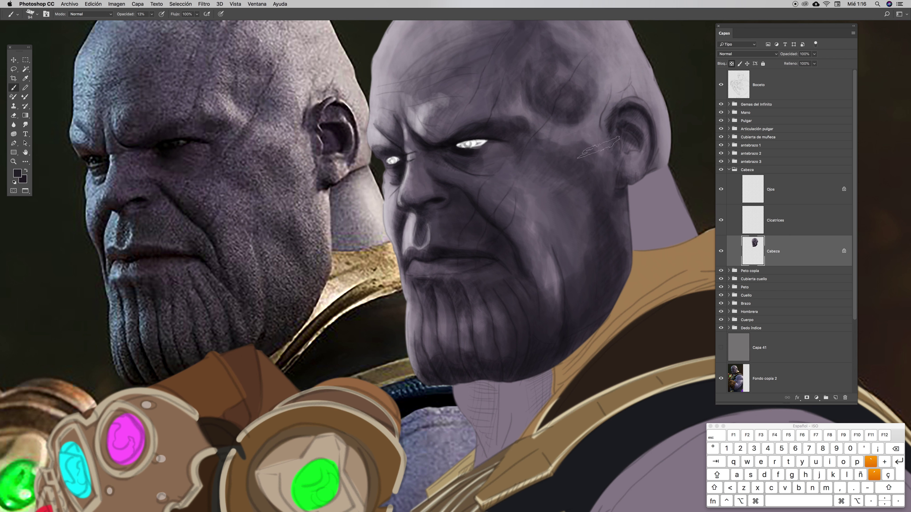
Sample a lighter skin tone from the side of the head above the ear and return to the brush
left_click_drag(559, 136, 537, 180)
key("i")
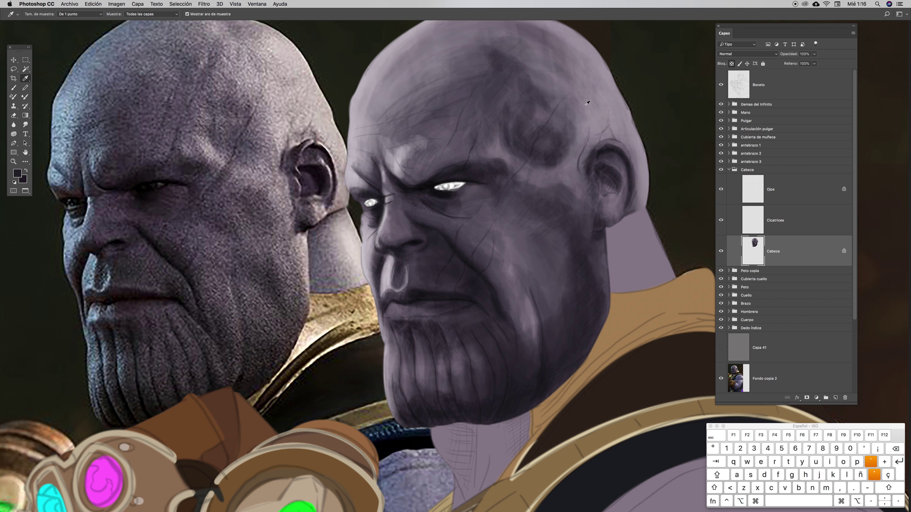
scroll(584, 119, "right", 1)
left_click(585, 123)
key("b")
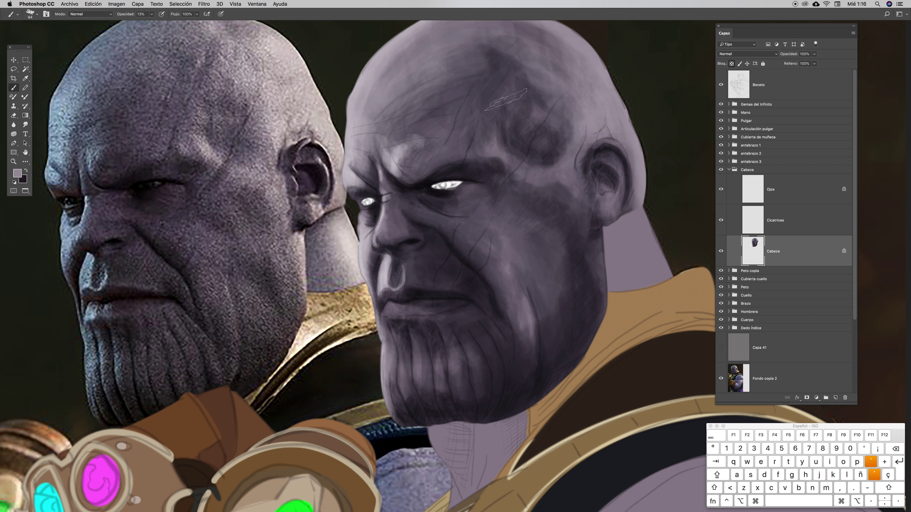
Set the textured brush to 52 px and lighten the cheekbone, the crown and the edges of the temple hollow
right_click(535, 121)
left_click_drag(523, 117, 556, 117)
left_click(555, 10)
mouse_move(499, 127)
left_mouse_down()
mouse_move(532, 172)
mouse_move(520, 163)
mouse_move(576, 190)
mouse_move(545, 189)
mouse_move(579, 194)
mouse_move(581, 202)
mouse_move(563, 185)
left_mouse_up()
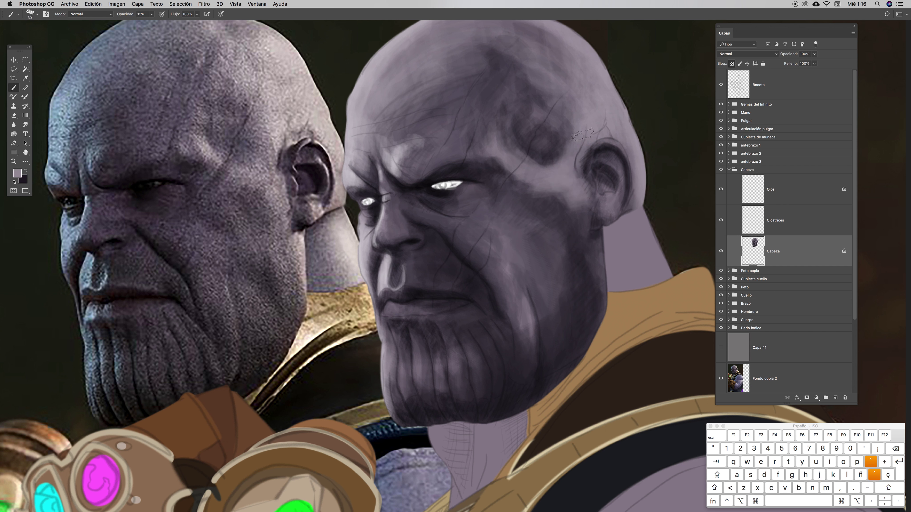
left_click_drag(555, 76, 581, 107)
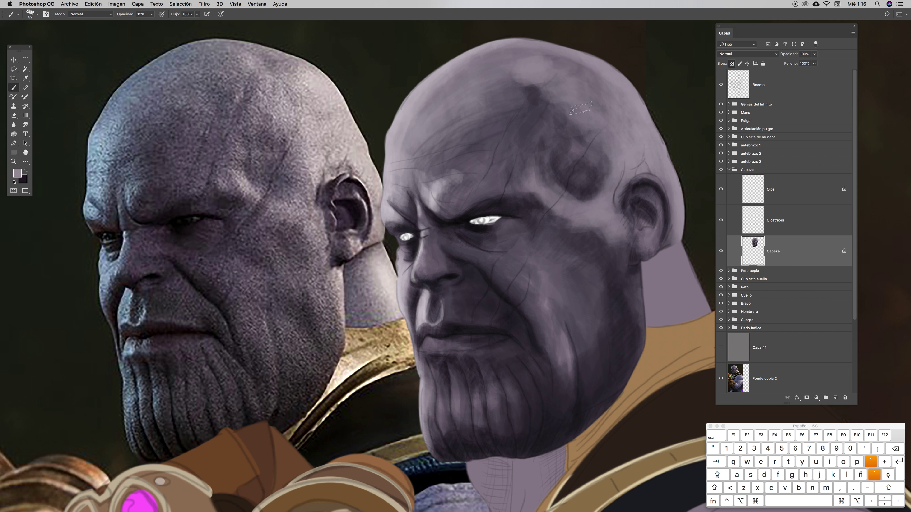
left_click_drag(560, 99, 563, 114)
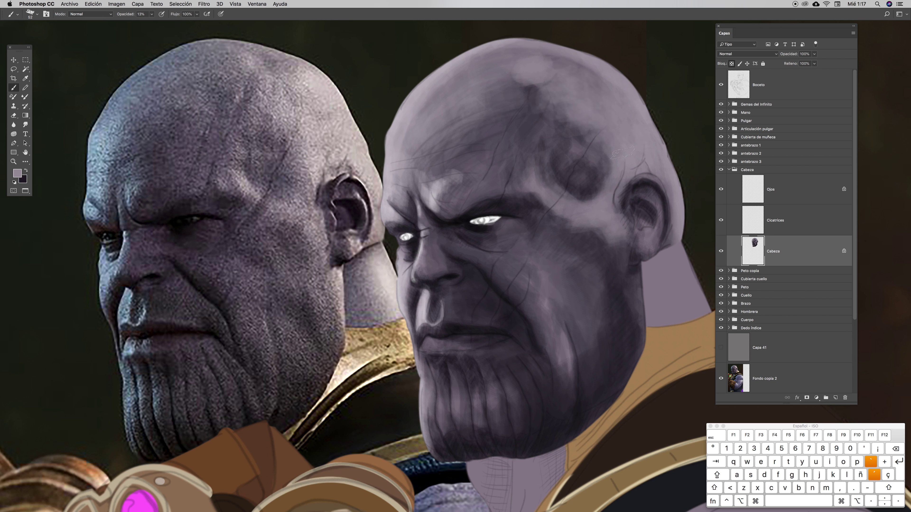
Swap the colours, sample a darker tone from the upper temple and blend the temple hollow with it
key("x")
key("i")
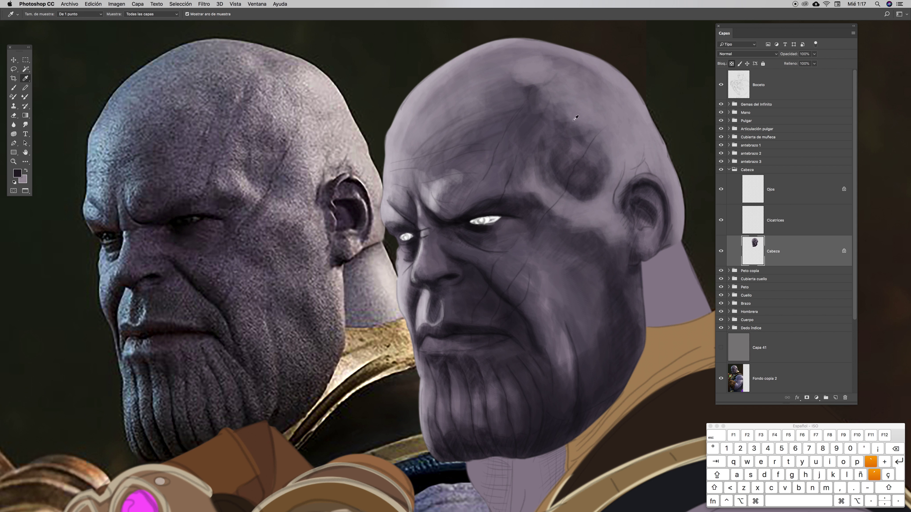
left_click(550, 112)
key("b")
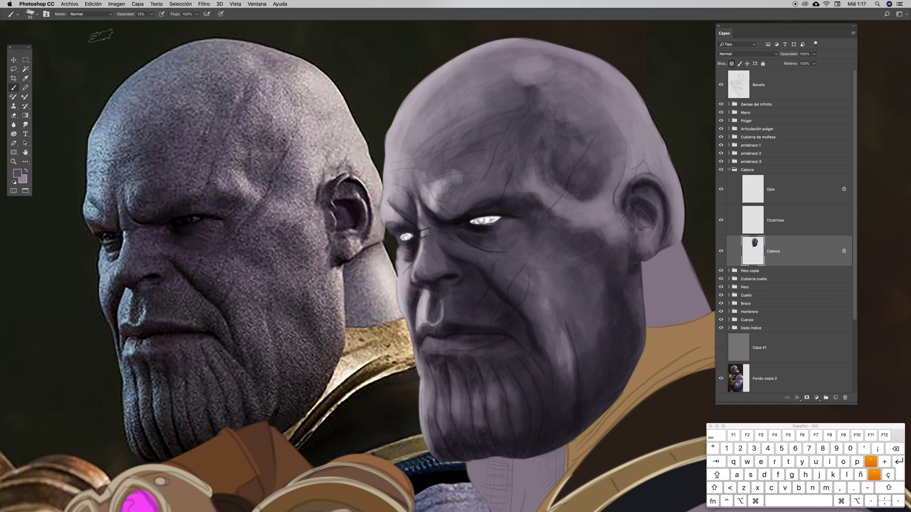
Set the brush to Multiplicar mode at 8% opacity and deepen the shadows on the temple, ear and crown
left_click(91, 16)
left_click(90, 47)
left_click(151, 14)
left_click_drag(153, 22, 149, 24)
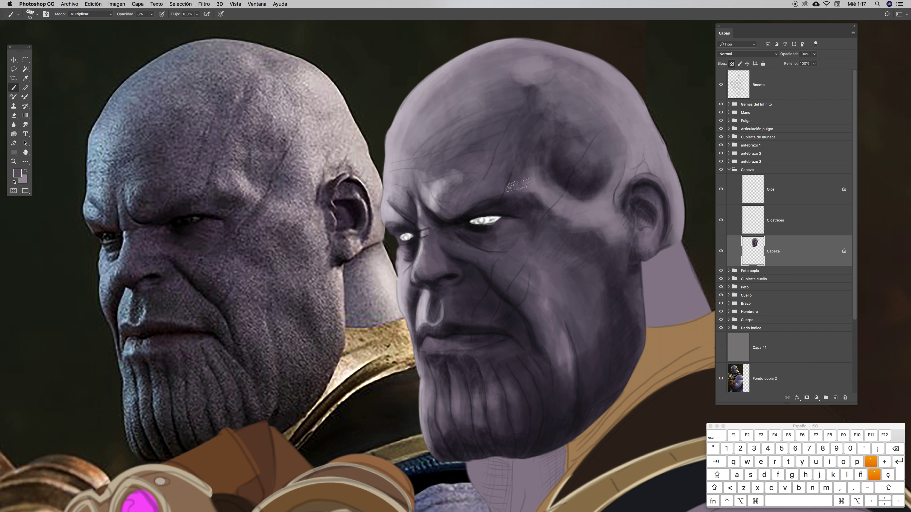
mouse_move(577, 216)
left_mouse_down()
mouse_move(616, 229)
mouse_move(589, 201)
mouse_move(605, 232)
left_mouse_up()
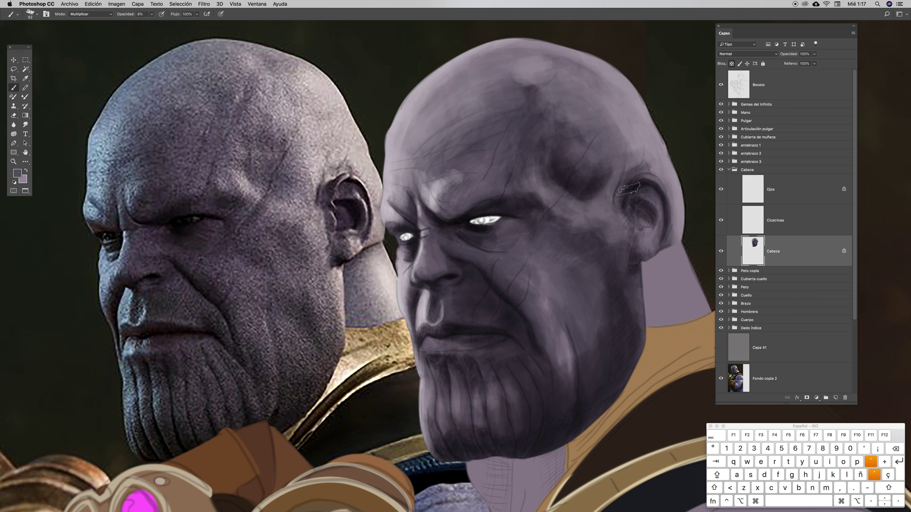
left_click_drag(570, 85, 578, 86)
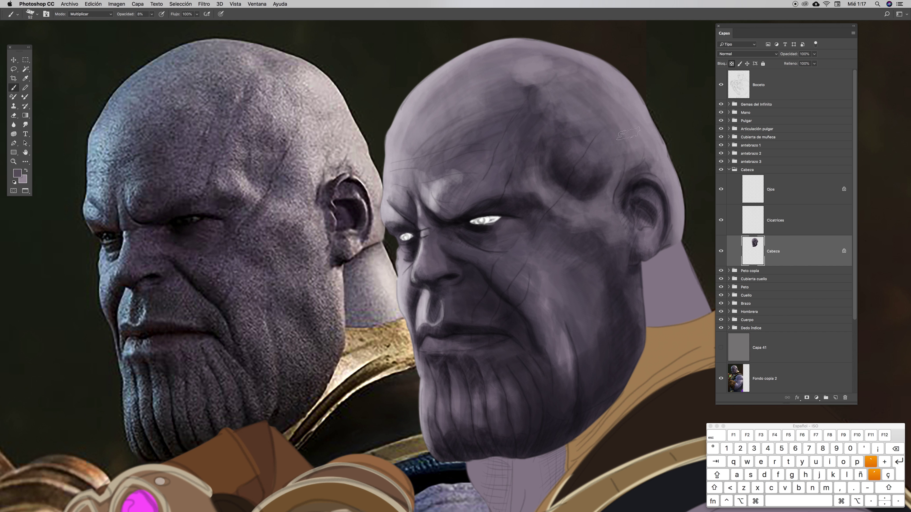
mouse_move(513, 72)
left_mouse_down()
mouse_move(538, 80)
mouse_move(548, 69)
left_mouse_up()
Set the brush to Normal mode and blend the lighter tone over the forehead and brow
left_click(110, 15)
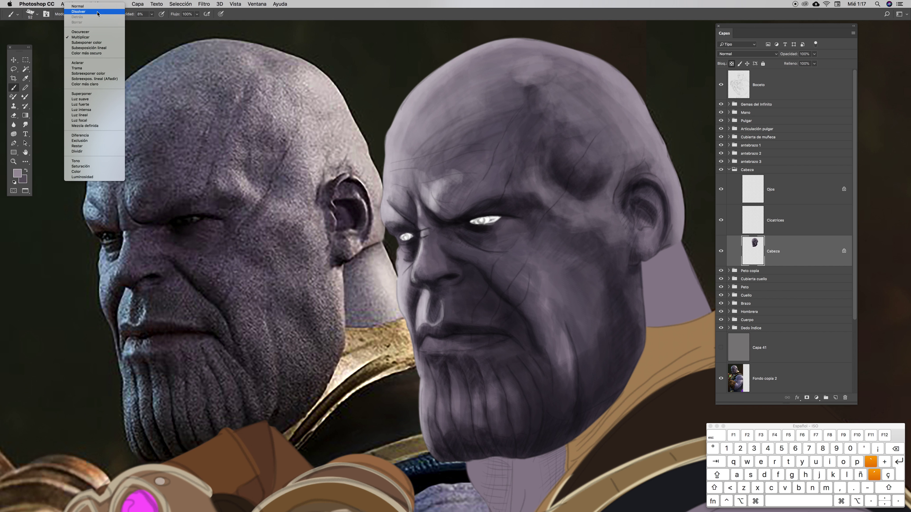
left_click(86, 8)
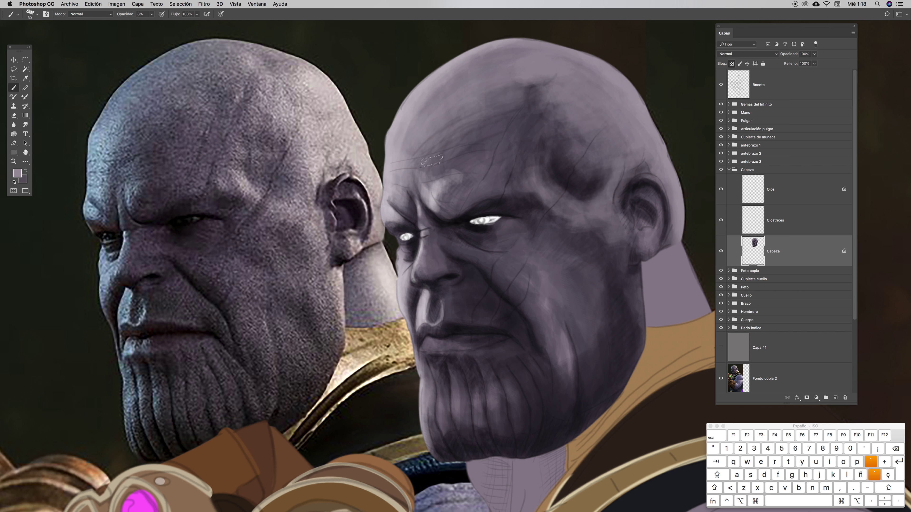
mouse_move(448, 193)
left_mouse_down()
mouse_move(464, 178)
mouse_move(460, 197)
mouse_move(465, 169)
mouse_move(467, 187)
left_mouse_up()
Swap to the darker colour, set Multiplicar mode and darken the forehead above the brows
key("x")
mouse_move(466, 183)
left_mouse_down()
mouse_move(461, 198)
mouse_move(473, 182)
mouse_move(466, 197)
mouse_move(498, 182)
left_mouse_up()
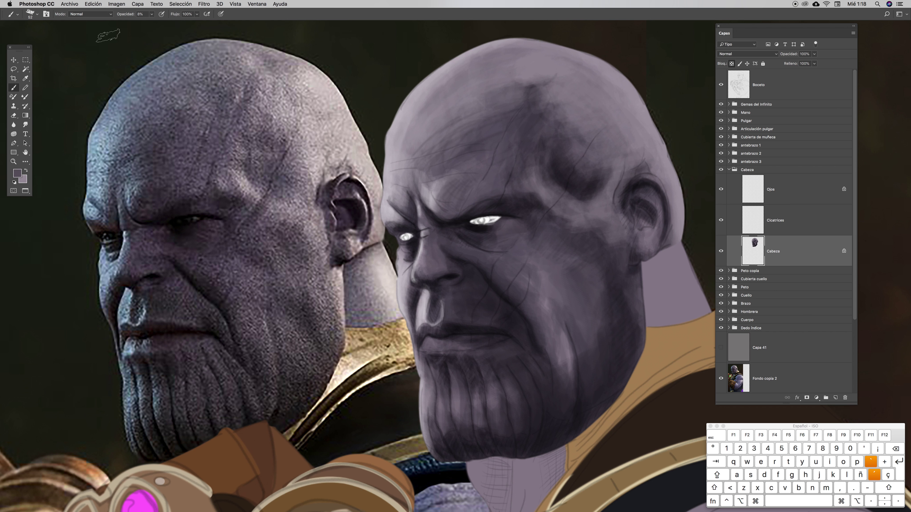
left_click(94, 14)
left_click(94, 48)
mouse_move(465, 186)
left_mouse_down()
mouse_move(454, 212)
mouse_move(464, 205)
mouse_move(454, 191)
mouse_move(466, 208)
left_mouse_up()
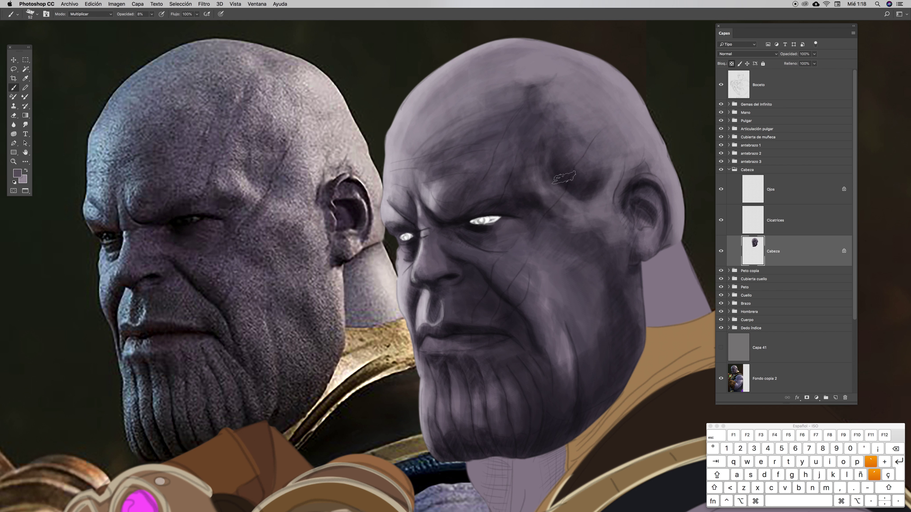
Swap to the lighter colour in Normal mode and soften the temple hollow and the cheekbone down to the jaw
key("x")
left_click(102, 13)
left_click(86, 7)
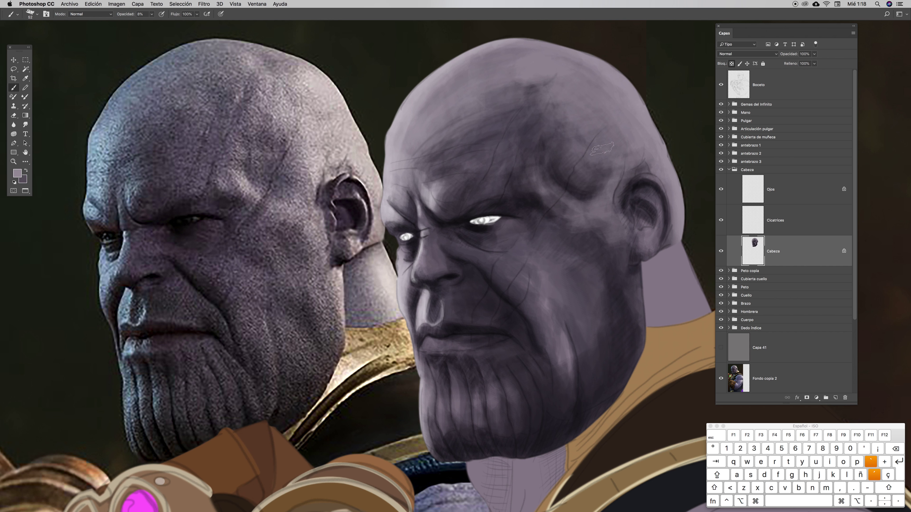
mouse_move(534, 180)
left_mouse_down()
mouse_move(555, 195)
mouse_move(538, 195)
mouse_move(565, 214)
mouse_move(580, 206)
mouse_move(573, 224)
mouse_move(611, 207)
mouse_move(578, 223)
mouse_move(614, 240)
mouse_move(612, 230)
mouse_move(592, 242)
mouse_move(603, 222)
mouse_move(611, 255)
mouse_move(636, 276)
mouse_move(617, 247)
mouse_move(599, 261)
mouse_move(619, 241)
mouse_move(618, 264)
mouse_move(642, 280)
mouse_move(646, 273)
mouse_move(635, 271)
mouse_move(652, 305)
left_mouse_up()
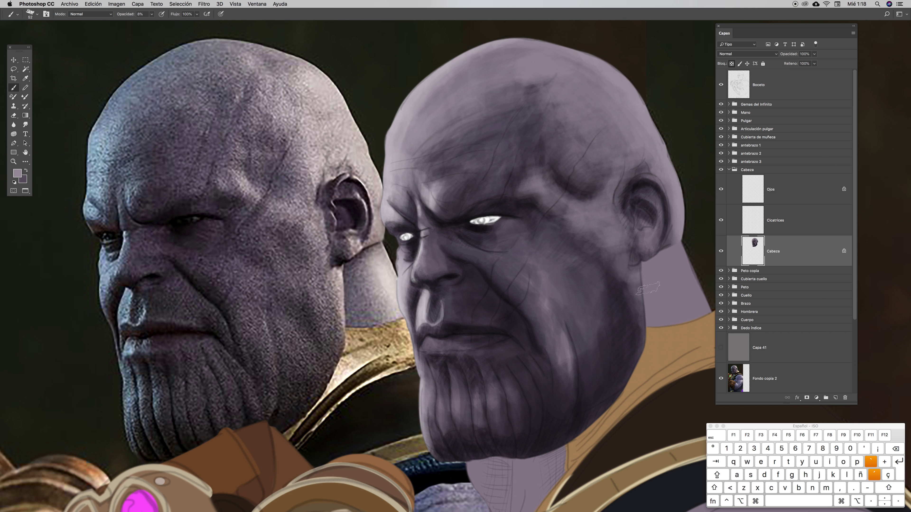
Adjust the brush tip's angle and change the foreground colour to a lighter greyish tone for the highlights
right_click(642, 235)
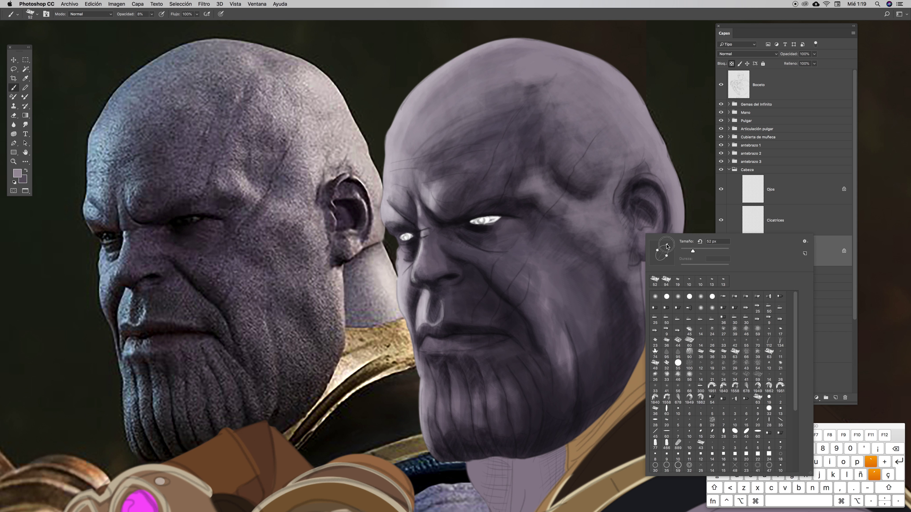
left_click(639, 274)
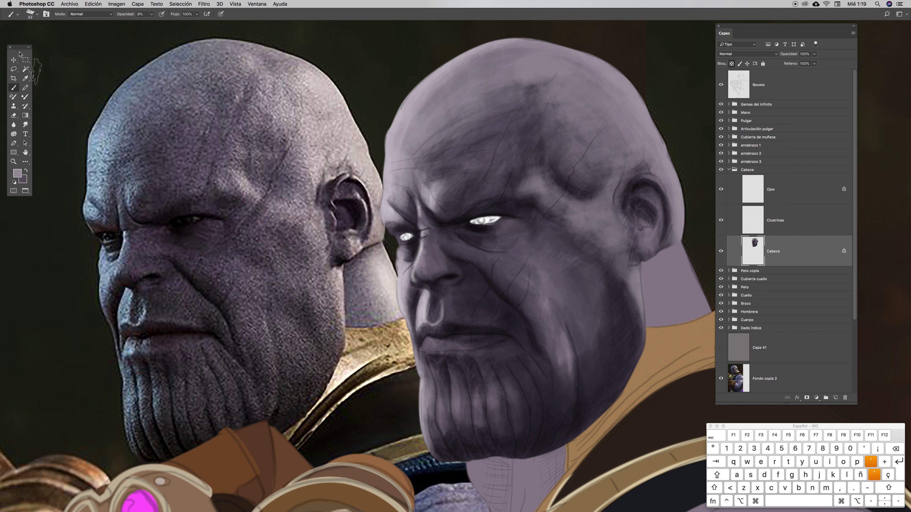
left_click(16, 174)
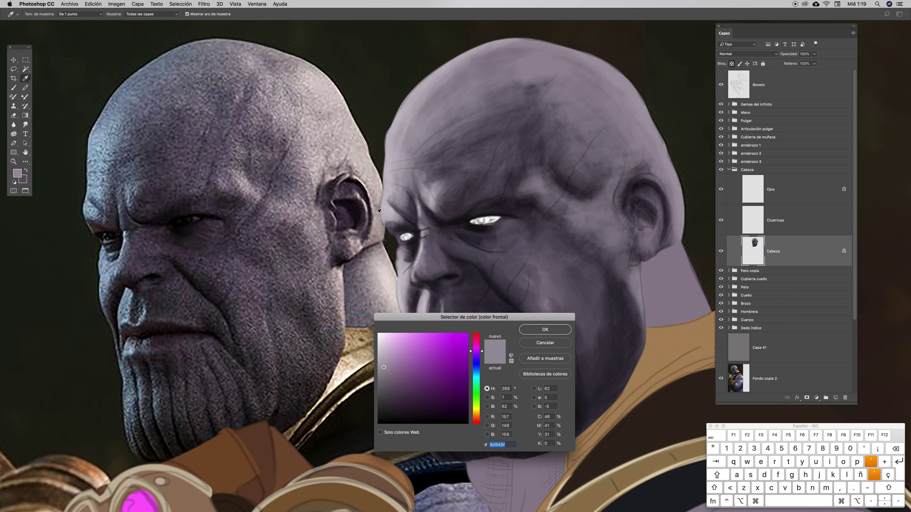
left_click(422, 226)
left_click(545, 330)
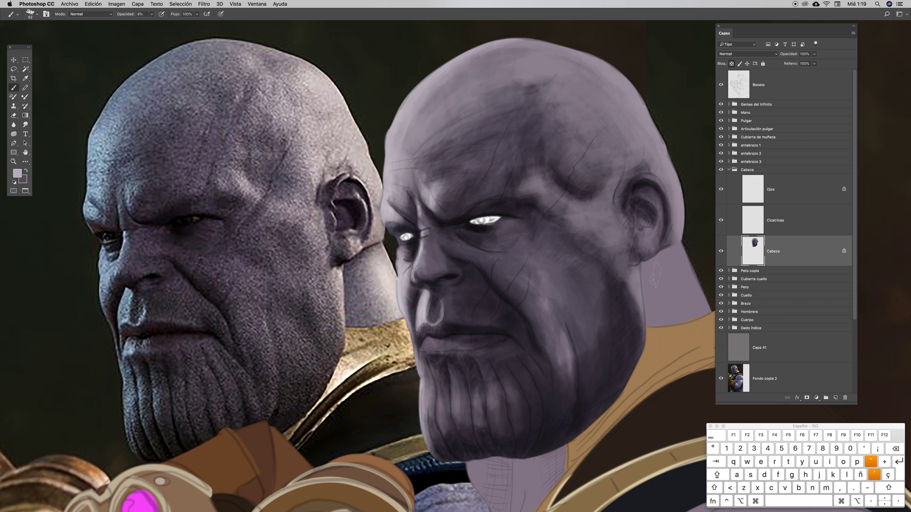
Highlight the jaw's back edge below the ear and the temple, lowering the brush opacity to 3%
left_click(641, 273, "ctrl")
left_click_drag(659, 276, 653, 272)
left_click(634, 274)
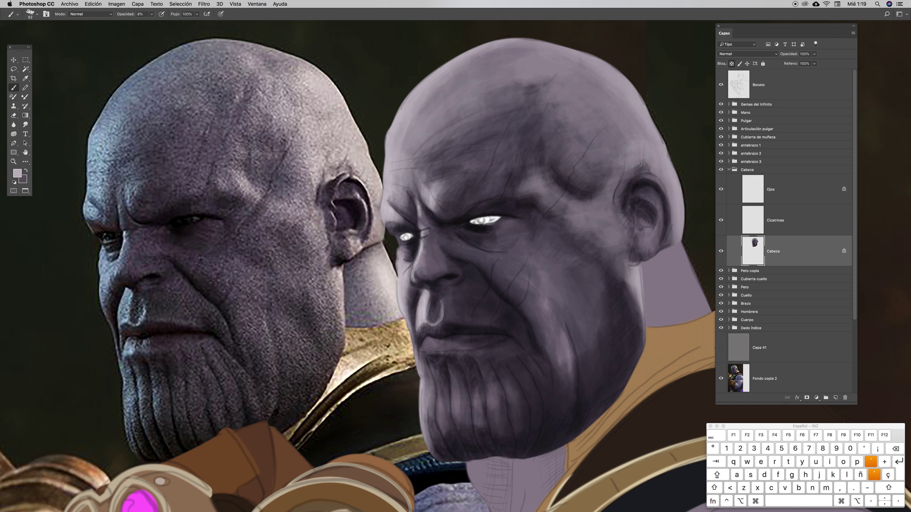
mouse_move(621, 177)
left_mouse_down()
mouse_move(608, 153)
mouse_move(581, 166)
mouse_move(607, 175)
mouse_move(604, 151)
left_mouse_up()
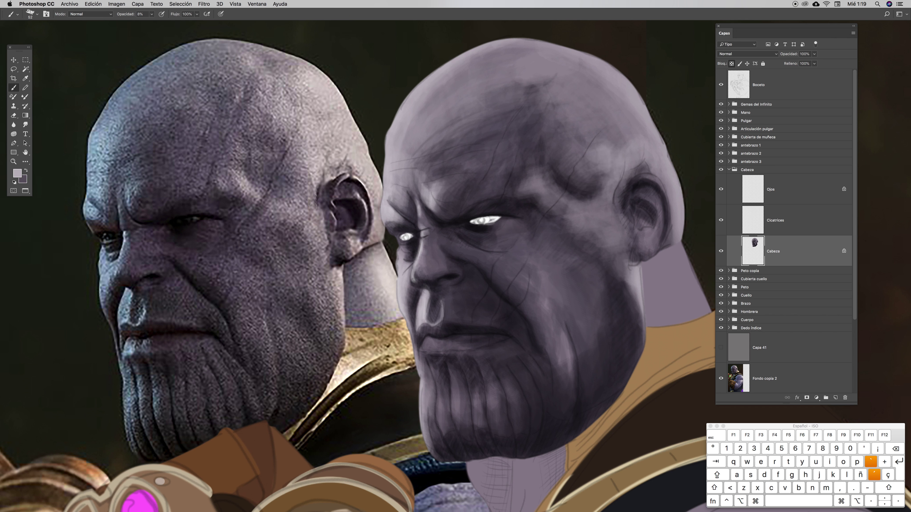
left_click_drag(152, 14, 149, 24)
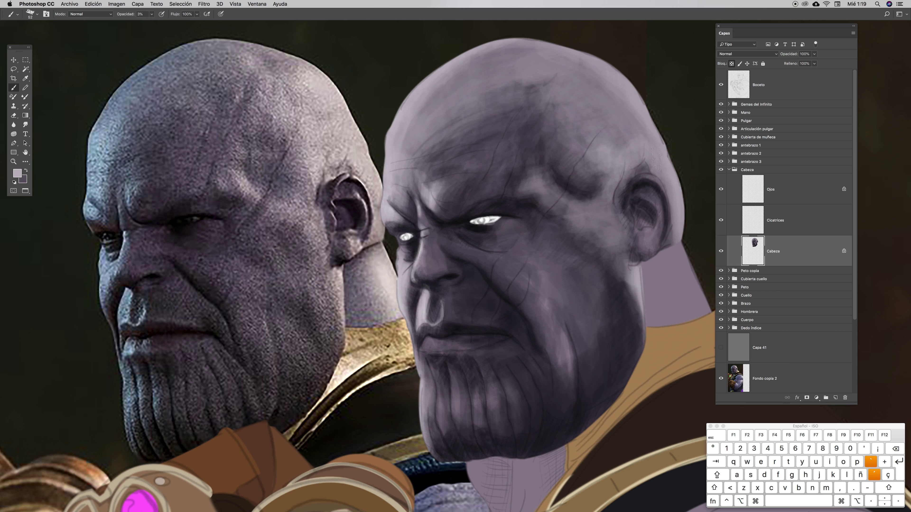
Switch to a fine 17 px brush for detailing the ear
left_click_drag(593, 183, 480, 187)
key("z")
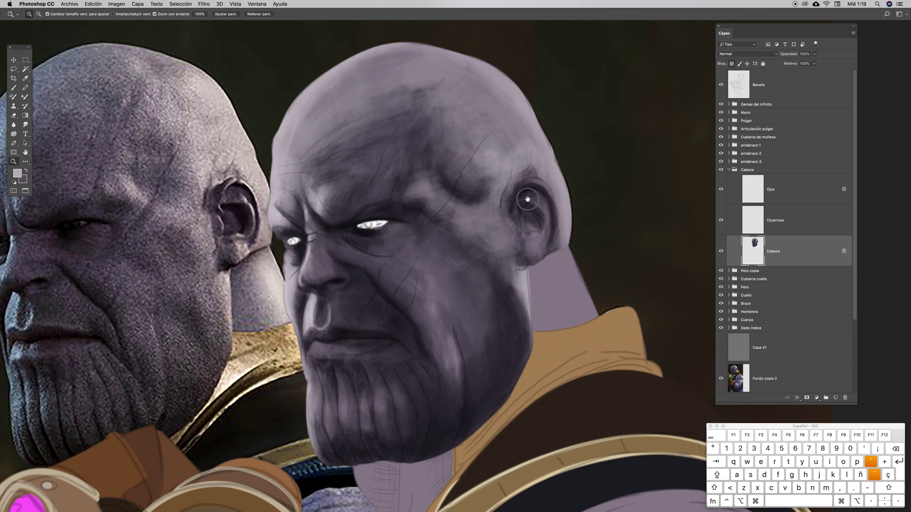
left_click(524, 201)
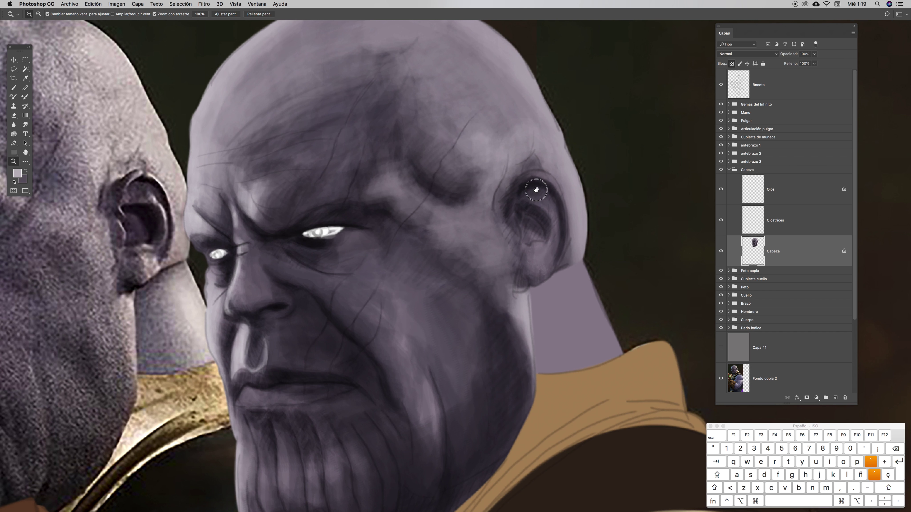
right_click(514, 119)
mouse_move(557, 133)
left_mouse_down()
mouse_move(542, 138)
mouse_move(535, 128)
mouse_move(539, 136)
mouse_move(529, 139)
mouse_move(539, 138)
left_mouse_up()
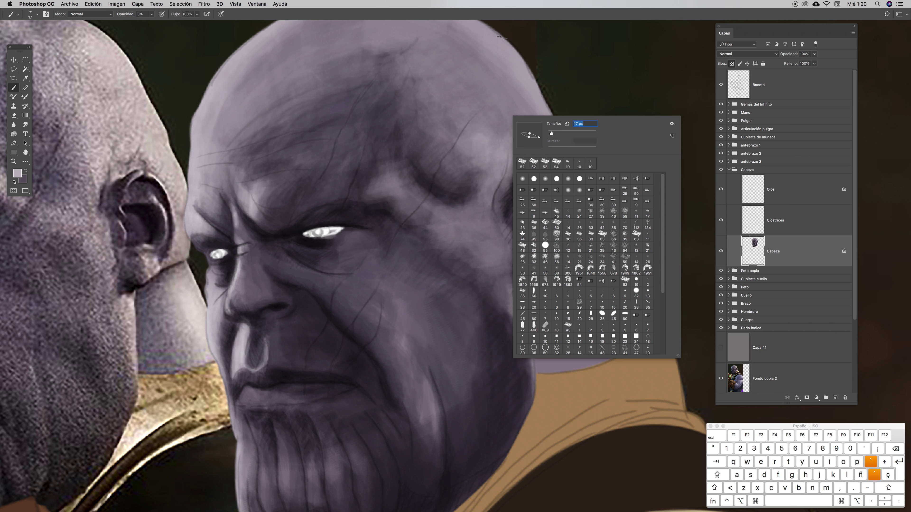
left_click(501, 10)
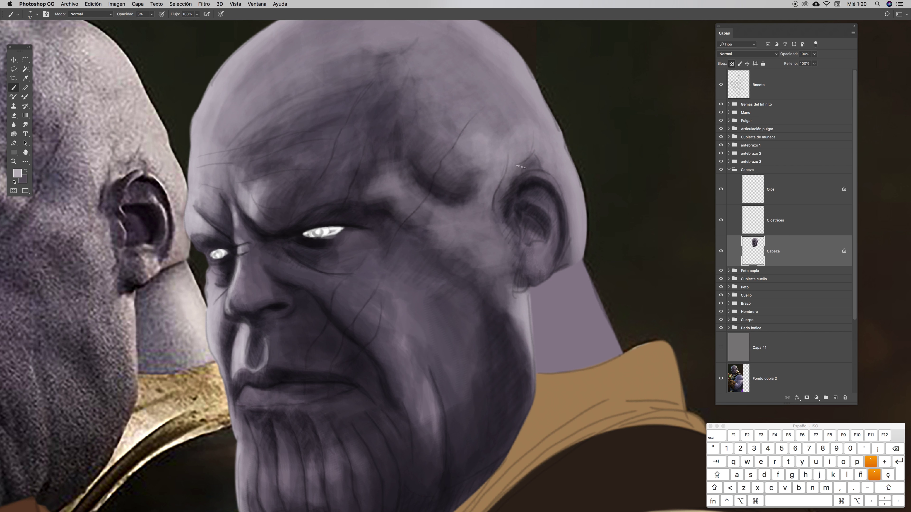
Set the brush opacity to 13%, reduce the brush size and paint a light highlight along the ear's upper rim
left_click(151, 15)
left_click(155, 23)
left_click(238, 13)
left_click_drag(541, 175, 548, 176)
left_click(548, 177, "ctrl")
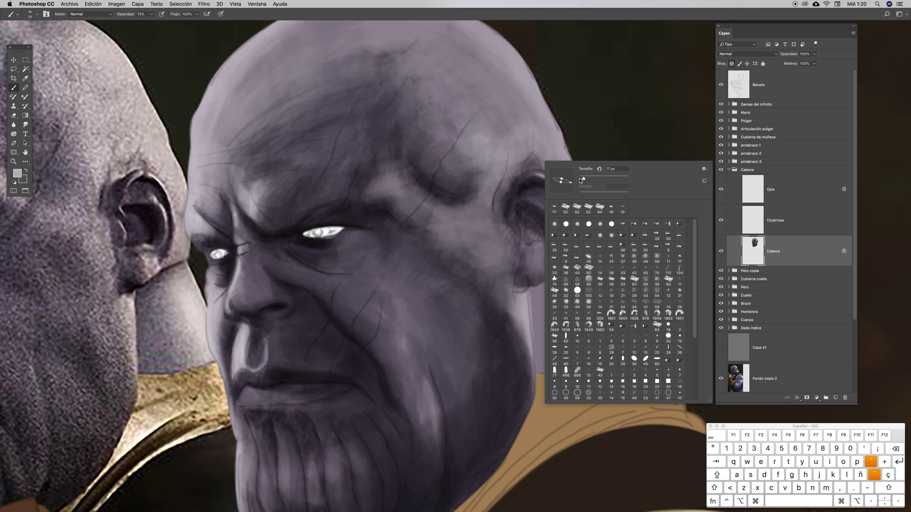
left_click_drag(584, 178, 581, 179)
key("Return")
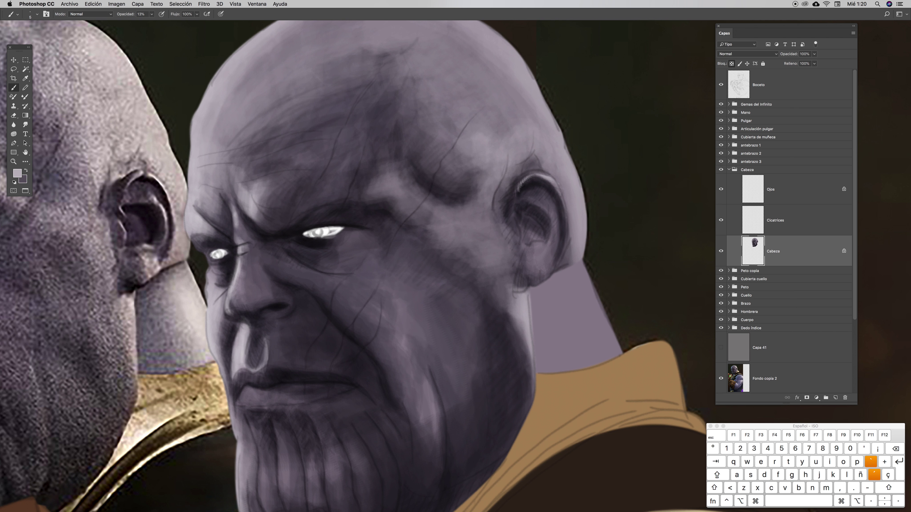
Set the brush opacity to 18% and strengthen the highlights on the ear's rim and inner fold
left_click(151, 14)
left_click_drag(150, 24, 153, 23)
left_click(242, 16)
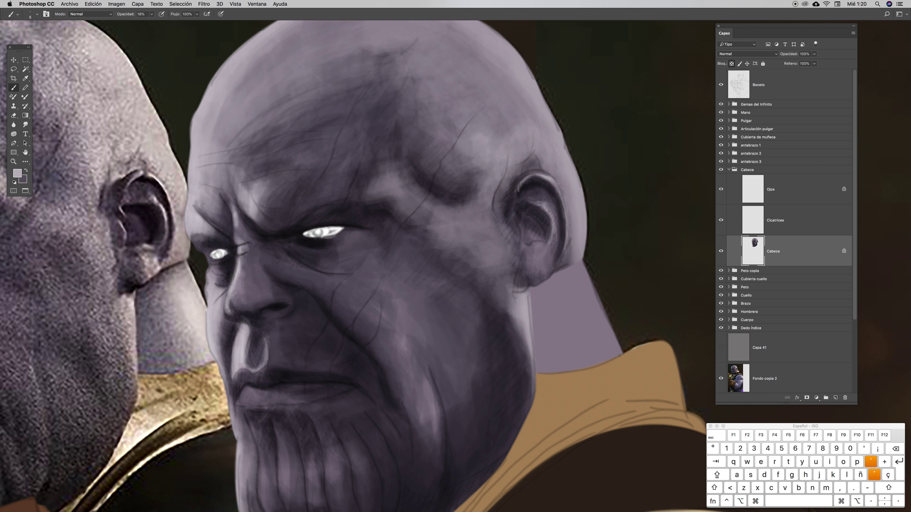
key("c")
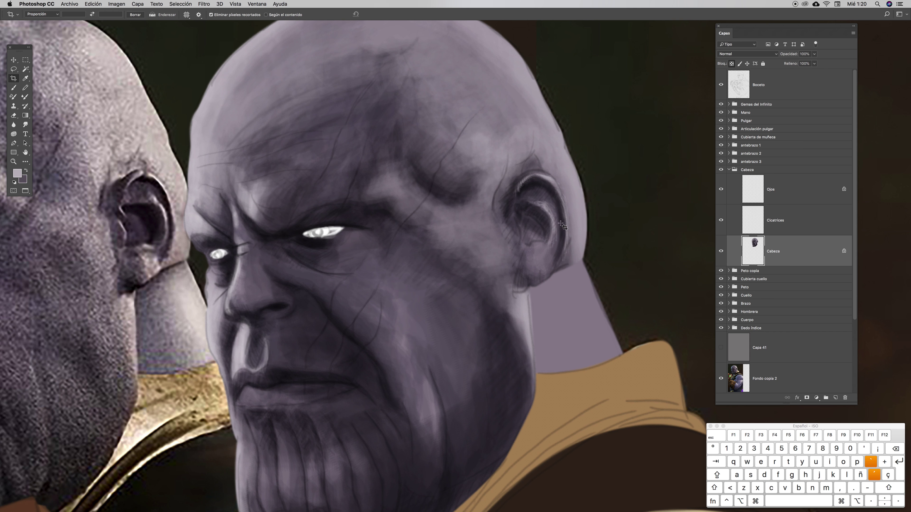
key("b")
Set the brush opacity to 31% and paint the lighter colour on the ear's inner folds and lobe
key("x")
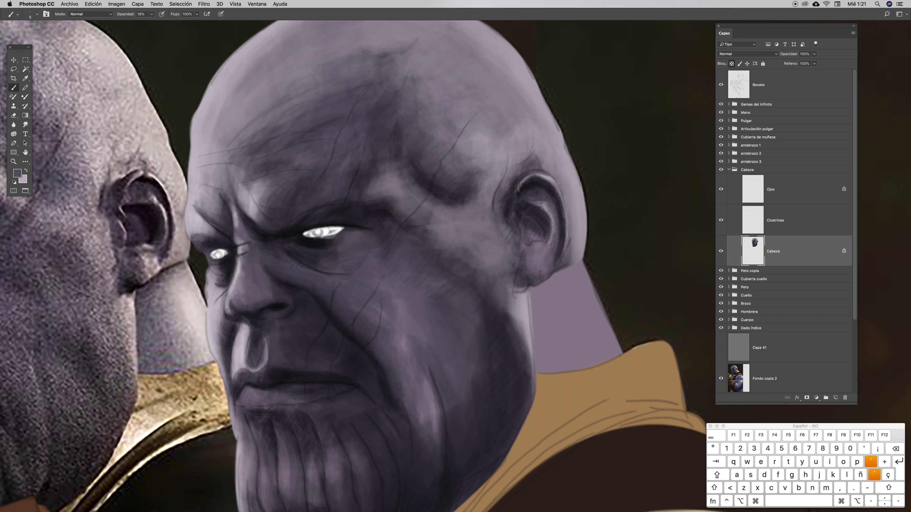
left_click(153, 15)
key("x")
key("x")
key("x")
left_click(535, 213, "ctrl")
left_click_drag(538, 221, 538, 226)
left_click(563, 12)
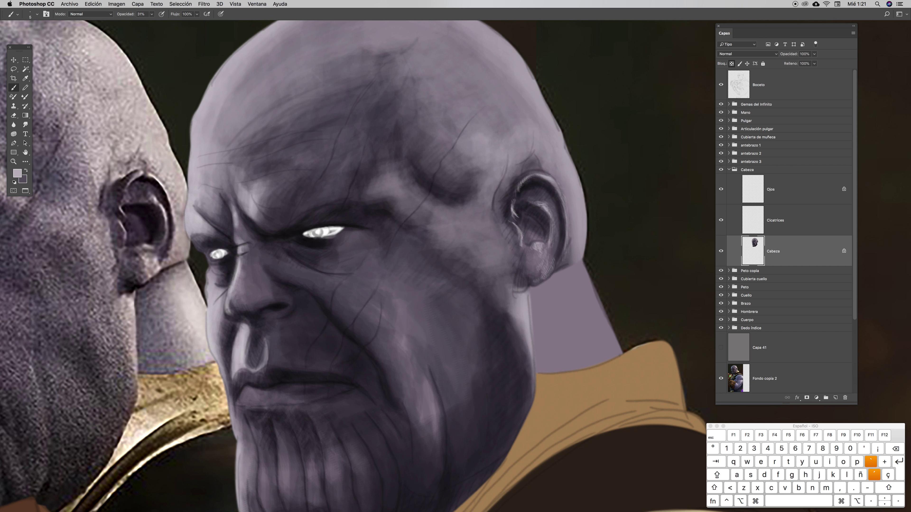
Swap to the darker colour, set the brush to Multiplicar mode and enlarge its tip for the ear shadows
left_click_drag(442, 211, 537, 182)
key("super+minus")
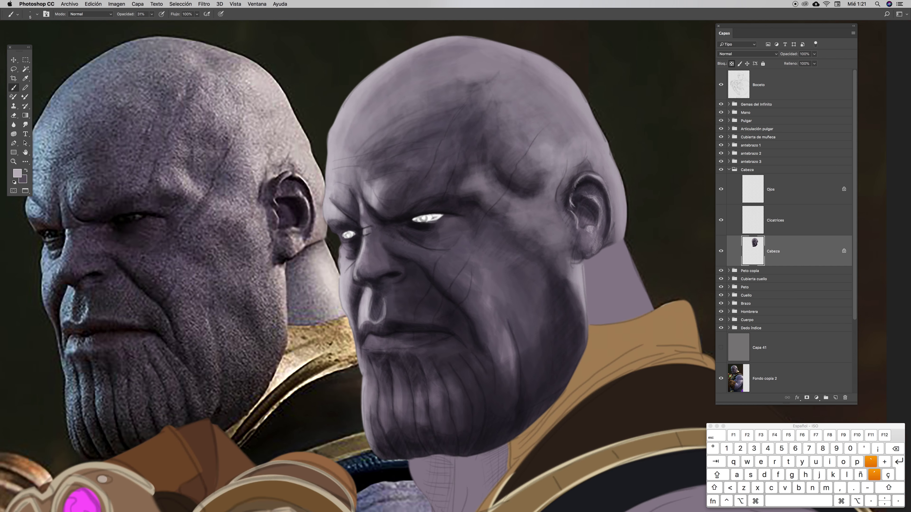
key("x")
left_click(93, 14)
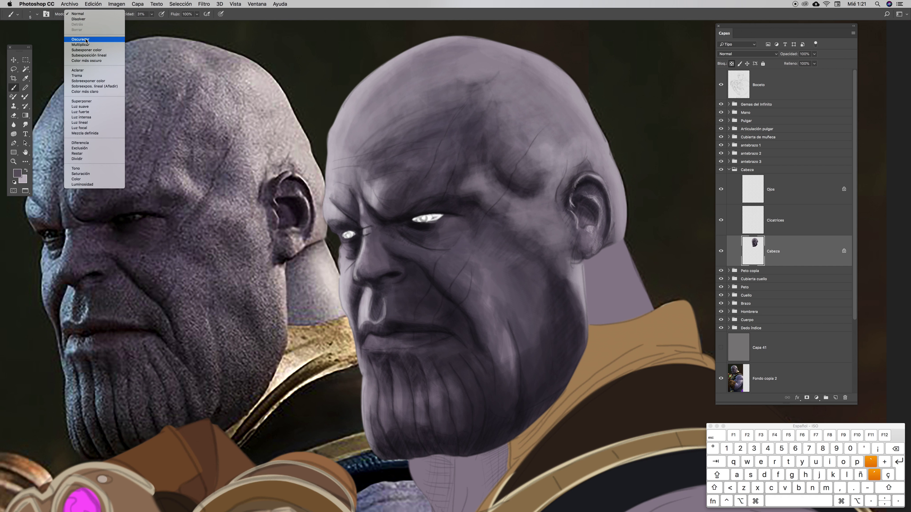
left_click(84, 83)
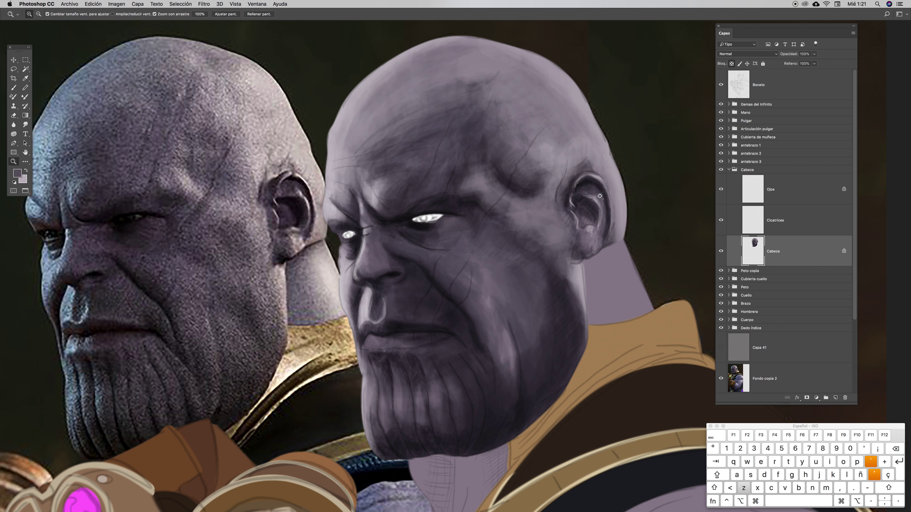
scroll(593, 195, "up", 3)
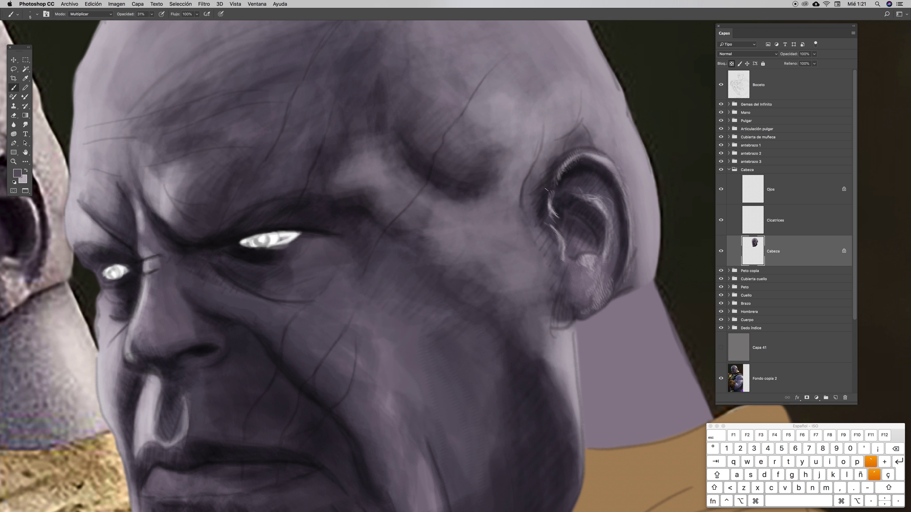
key("super+minus")
key("b")
left_click(539, 160, "ctrl")
left_click_drag(578, 180, 580, 180)
left_click(572, 15)
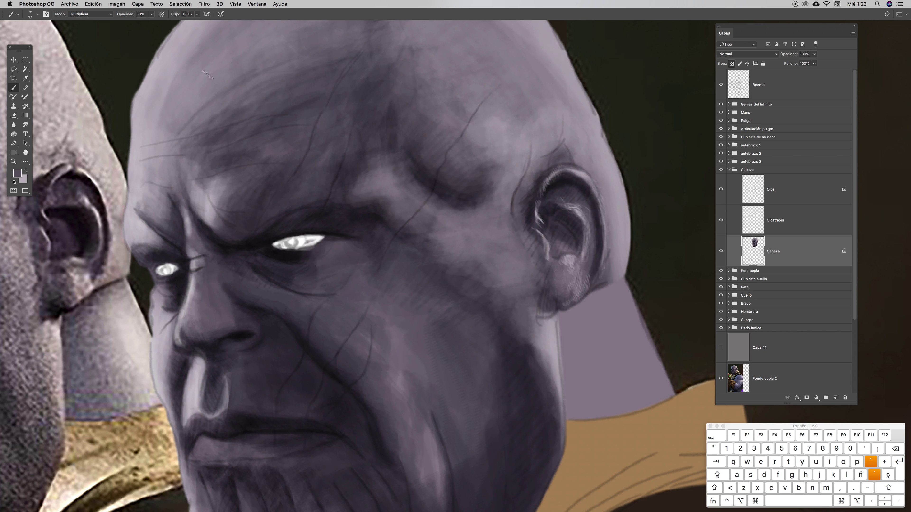
Set the brush opacity to 10% and deepen the shadow along the ear's front edge
left_click(152, 14)
left_click(232, 12)
key("space")
left_click_drag(481, 154, 541, 121)
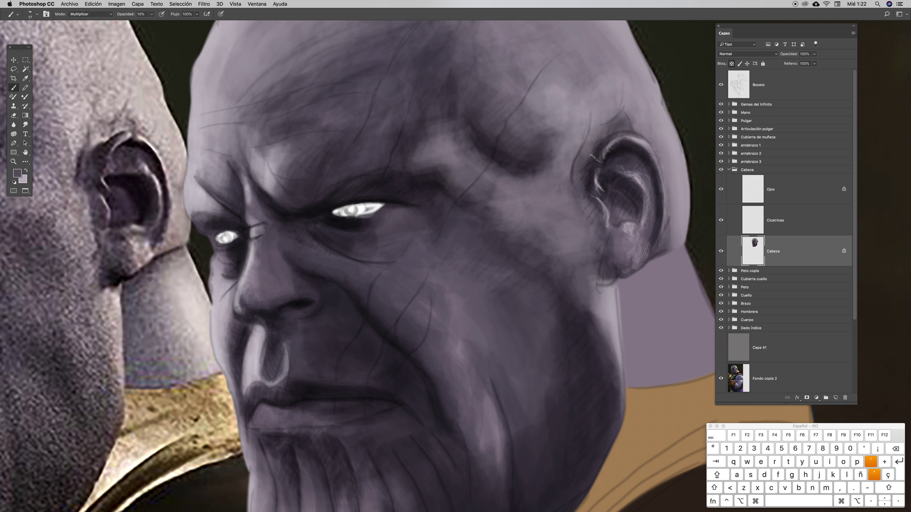
mouse_move(599, 148)
left_mouse_down()
mouse_move(579, 184)
mouse_move(586, 161)
left_mouse_up()
mouse_move(584, 196)
left_mouse_down()
mouse_move(581, 172)
mouse_move(584, 207)
mouse_move(580, 196)
mouse_move(605, 250)
left_mouse_up()
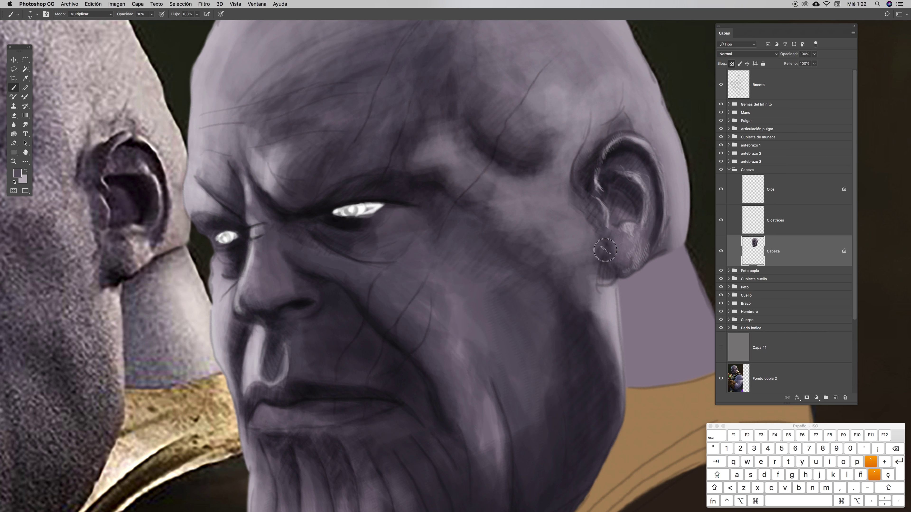
Reduce the brush size, set the opacity to 13% and darken the ear's inner folds and the area below the lobe
right_click(624, 198)
left_click_drag(664, 213, 662, 211)
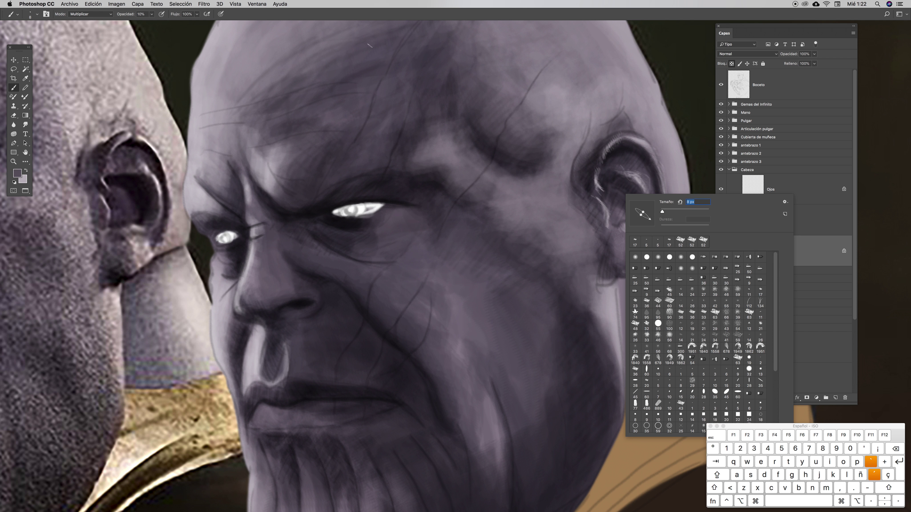
left_click(323, 19)
left_click(152, 14)
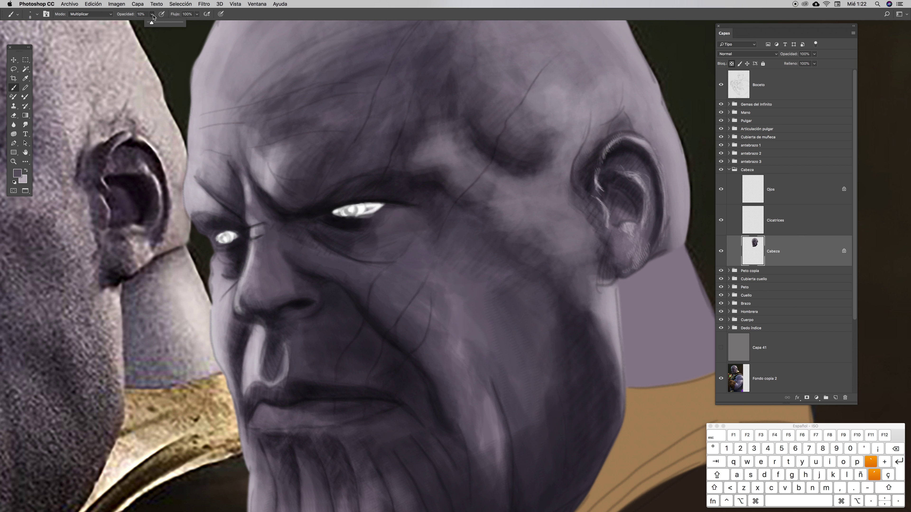
left_click(237, 13)
left_click_drag(602, 257, 607, 274)
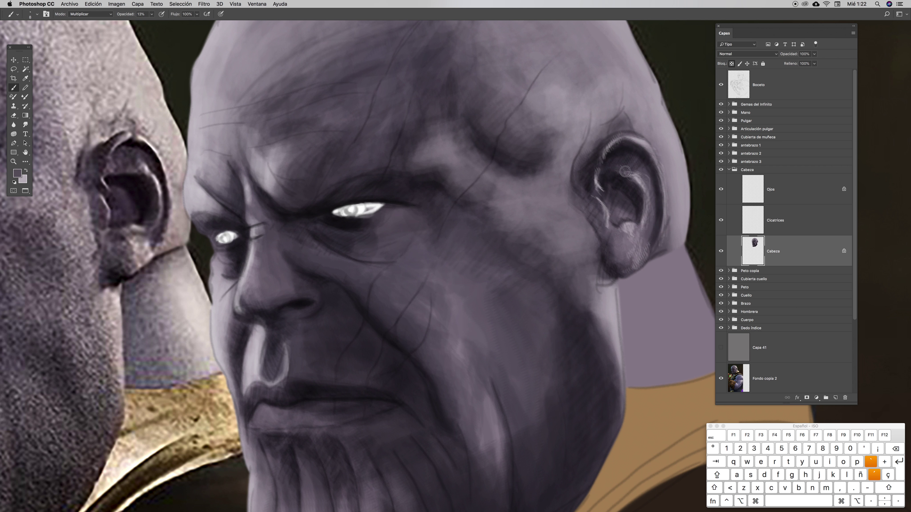
mouse_move(631, 177)
left_mouse_down()
mouse_move(652, 196)
mouse_move(633, 166)
mouse_move(646, 176)
mouse_move(638, 164)
mouse_move(656, 210)
left_mouse_up()
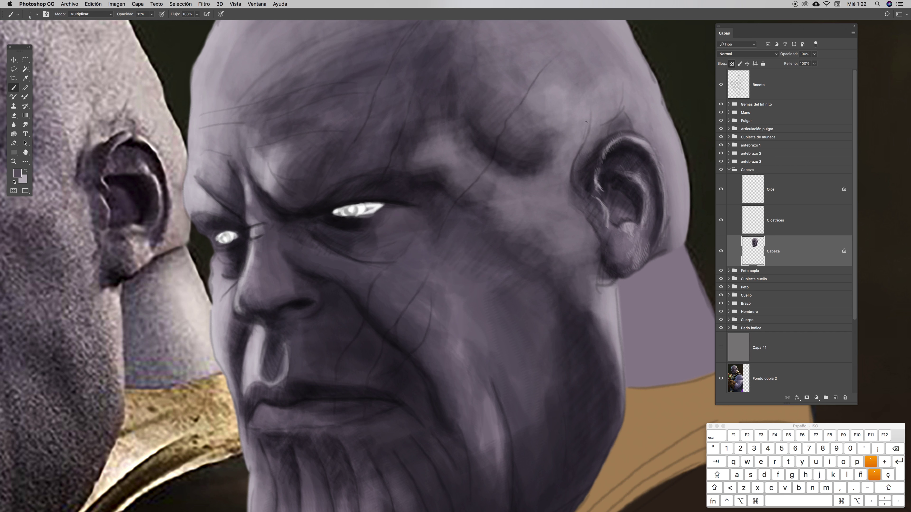
Set the brush size to 11 px and darken the crease running up in front of the ear
right_click(592, 127)
left_click_drag(626, 142, 625, 142)
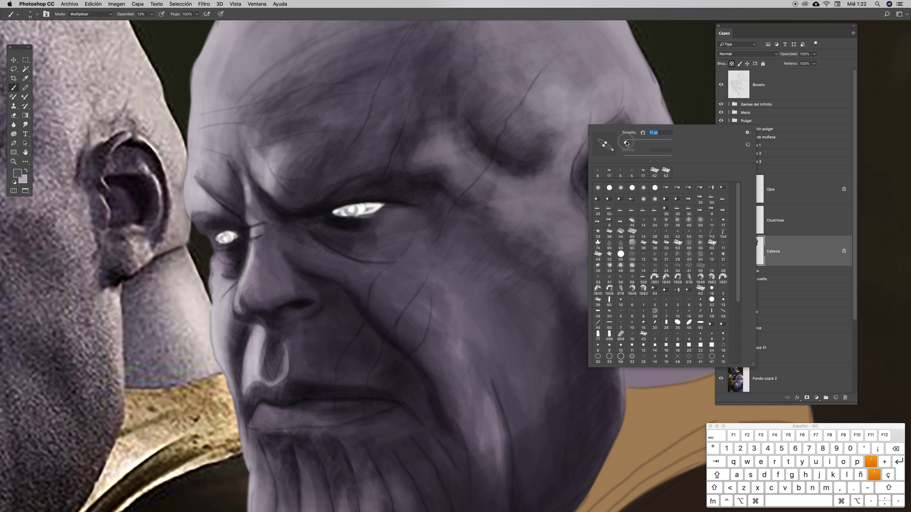
key("Return")
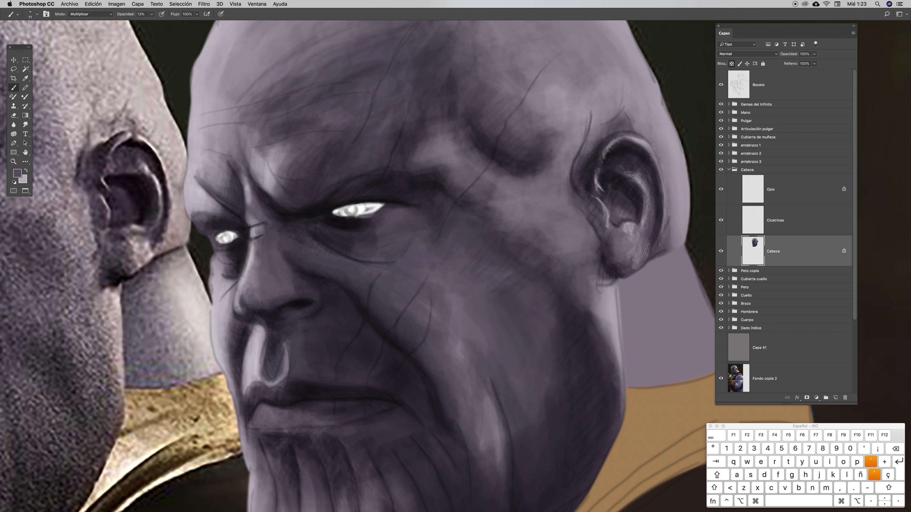
left_click(610, 107, "ctrl")
key("Return")
Undo the last strokes, paint a dark crease rising above the ear and shade its lobe and front edge
key("alt+super+z")
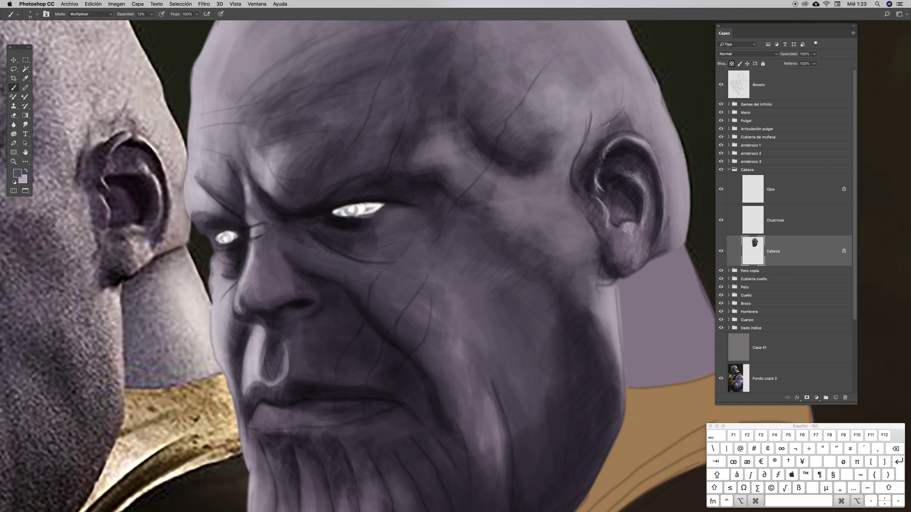
key("alt+super+z")
key("alt+super+z")
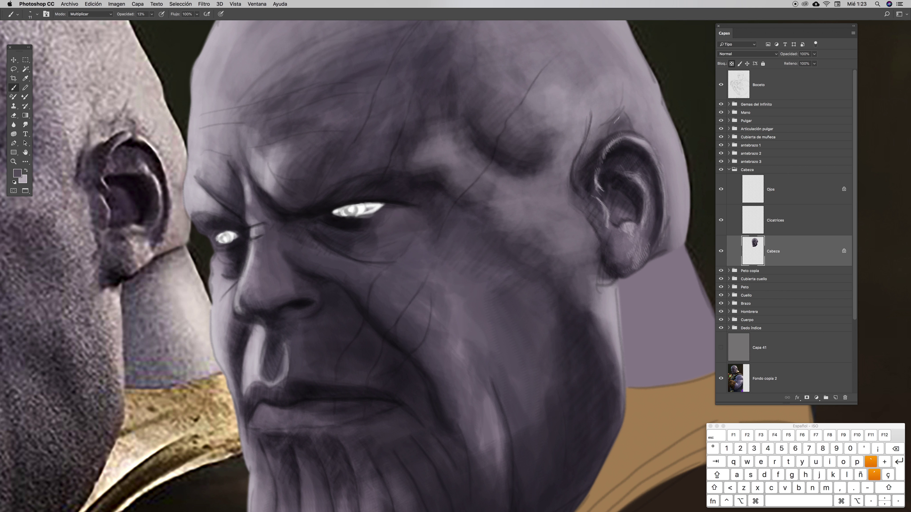
key("alt+super+z")
left_click_drag(624, 81, 632, 142)
left_click_drag(625, 255, 631, 270)
mouse_move(594, 225)
left_mouse_down()
mouse_move(604, 244)
mouse_move(587, 216)
left_mouse_up()
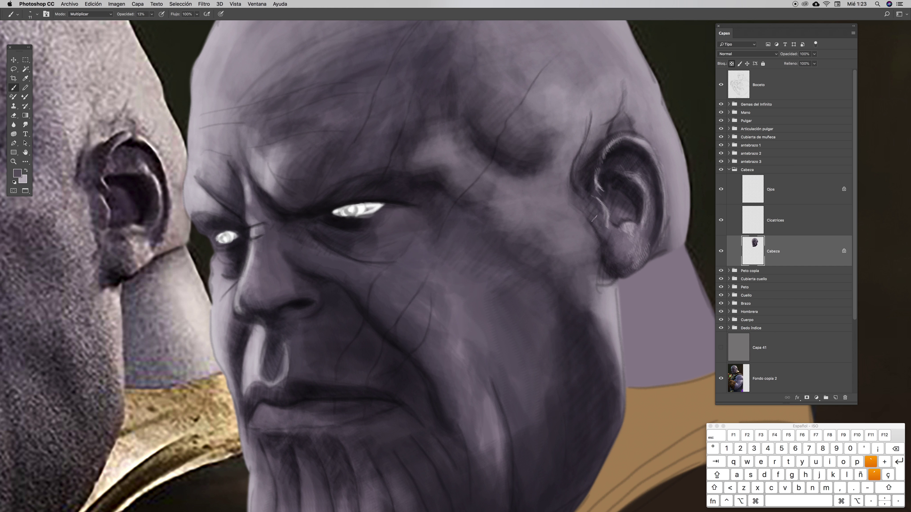
key("super+minus")
key("super+minus")
key("super+minus")
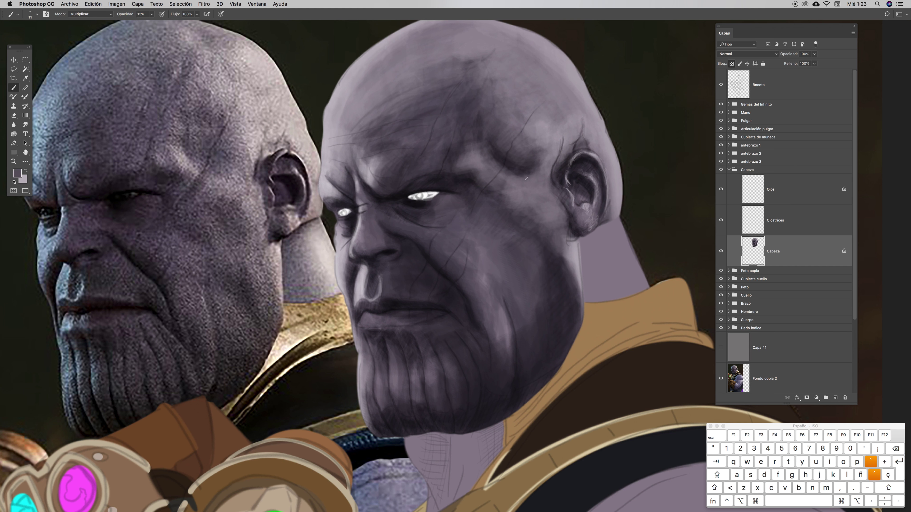
Pick a textured brush, rotate its tip, set the opacity to 5% and shade the cheek below the temple
left_click(526, 177, "ctrl")
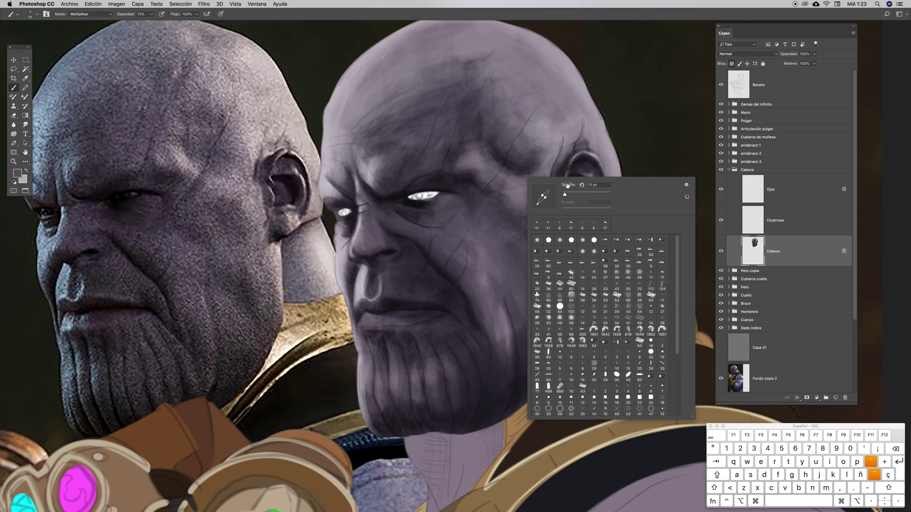
left_click_drag(546, 198, 549, 184)
left_click(565, 14)
left_click(152, 15)
left_click_drag(150, 25, 147, 24)
left_click(245, 12)
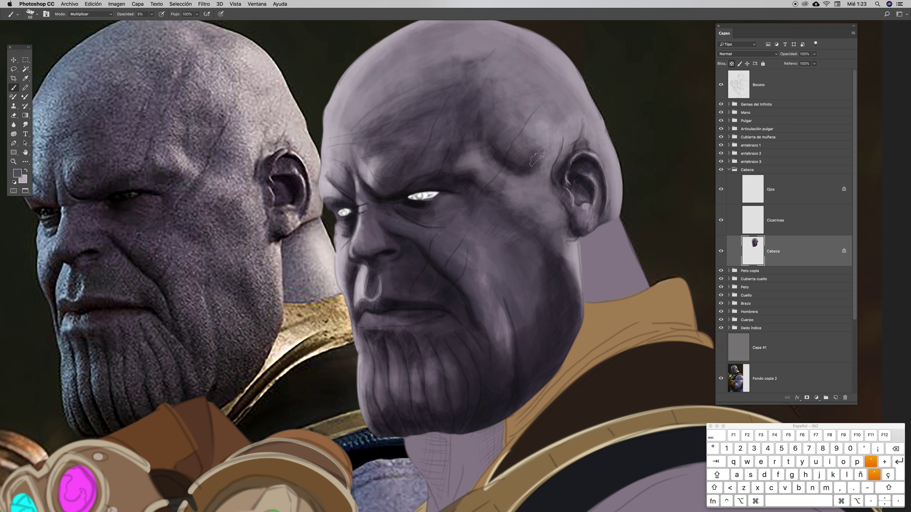
mouse_move(536, 217)
left_mouse_down()
mouse_move(545, 234)
mouse_move(533, 218)
left_mouse_up()
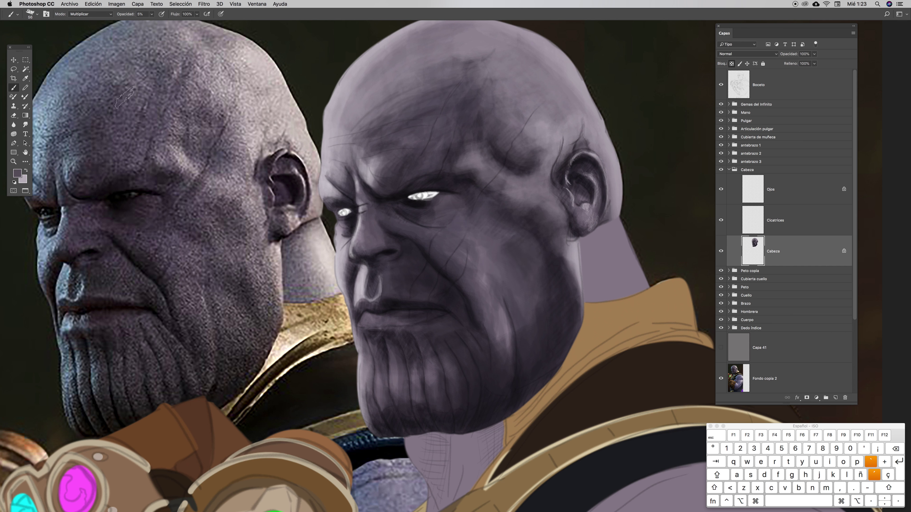
Set the brush mode to Normal, blend the jaw shading and sample a dark tone from the jaw
left_click(91, 14)
left_click(80, 8)
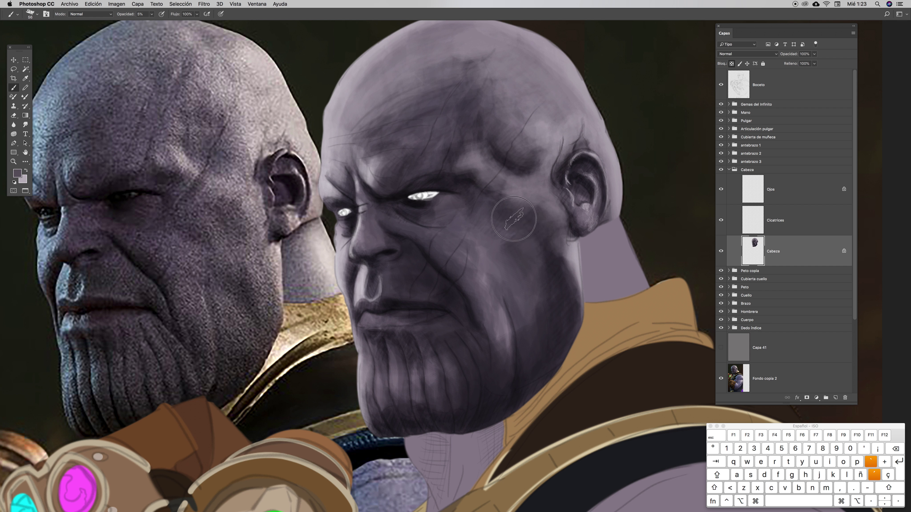
mouse_move(578, 331)
left_mouse_down()
mouse_move(542, 343)
mouse_move(541, 294)
mouse_move(546, 333)
mouse_move(572, 318)
mouse_move(541, 309)
left_mouse_up()
left_click_drag(525, 276, 531, 285)
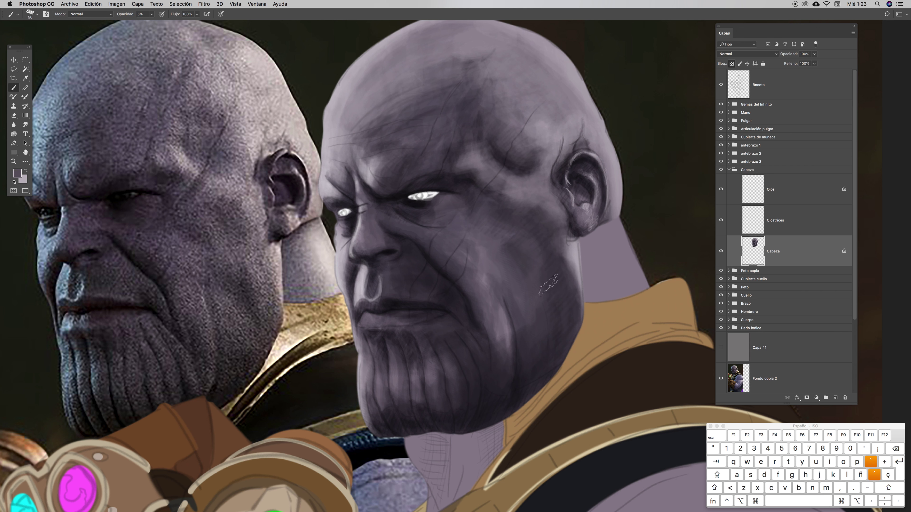
key("i")
left_click(540, 312)
key("b")
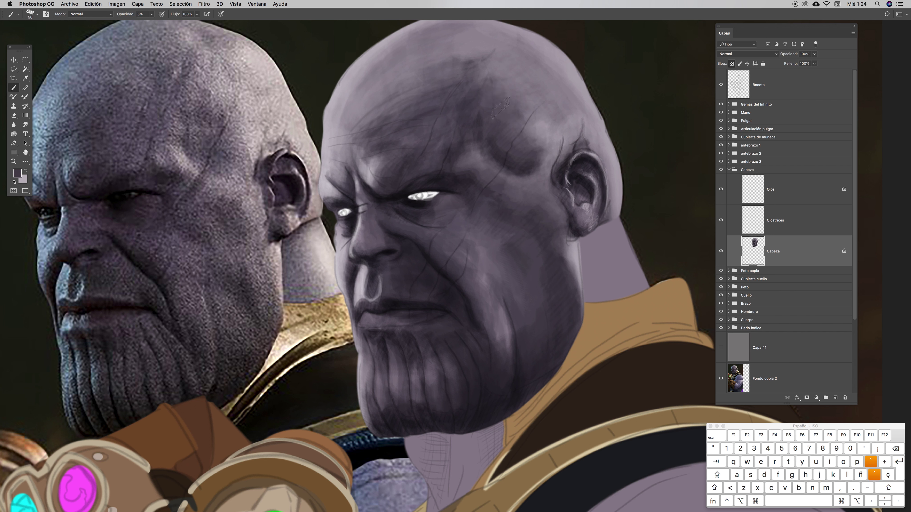
Paint soft tones over the forehead, temple, cheek and the area under the eye with the sampled colour
mouse_move(442, 87)
left_mouse_down()
mouse_move(447, 65)
mouse_move(426, 86)
mouse_move(450, 132)
mouse_move(424, 115)
mouse_move(412, 70)
mouse_move(392, 88)
mouse_move(408, 150)
mouse_move(381, 92)
mouse_move(365, 108)
mouse_move(382, 148)
mouse_move(354, 113)
mouse_move(389, 63)
left_mouse_up()
mouse_move(377, 124)
left_mouse_down()
mouse_move(373, 88)
mouse_move(363, 102)
left_mouse_up()
mouse_move(496, 107)
left_mouse_down()
mouse_move(513, 142)
mouse_move(460, 165)
mouse_move(521, 189)
left_mouse_up()
mouse_move(542, 220)
left_mouse_down()
mouse_move(496, 189)
mouse_move(532, 277)
left_mouse_up()
left_click_drag(496, 239, 532, 322)
mouse_move(482, 254)
left_mouse_down()
mouse_move(521, 309)
mouse_move(484, 268)
mouse_move(499, 368)
mouse_move(459, 280)
mouse_move(483, 259)
mouse_move(439, 204)
mouse_move(409, 212)
mouse_move(403, 207)
mouse_move(421, 211)
mouse_move(392, 202)
mouse_move(410, 211)
left_mouse_up()
left_click(402, 207, "alt")
left_click(425, 219, "alt")
Set the brush mode to Multiply and darken the areas around the eye, brow and cheek
left_click(90, 14)
left_click(90, 47)
mouse_move(419, 212)
left_mouse_down()
mouse_move(437, 221)
mouse_move(429, 211)
left_mouse_up()
mouse_move(401, 199)
left_mouse_down()
mouse_move(425, 210)
mouse_move(441, 205)
mouse_move(376, 198)
mouse_move(385, 202)
mouse_move(366, 183)
mouse_move(421, 193)
mouse_move(388, 192)
mouse_move(409, 198)
mouse_move(384, 219)
mouse_move(431, 233)
mouse_move(448, 250)
mouse_move(423, 218)
left_mouse_up()
mouse_move(425, 182)
left_mouse_down()
mouse_move(485, 178)
mouse_move(454, 178)
left_mouse_up()
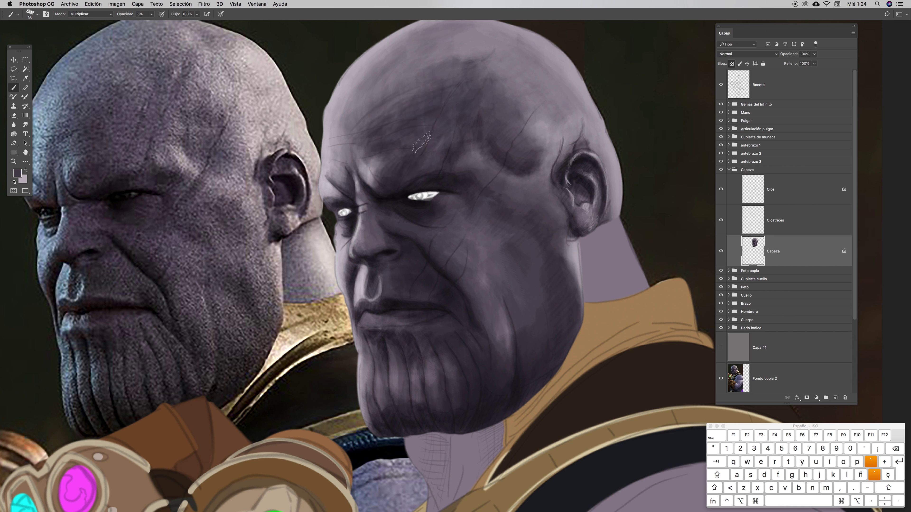
left_click_drag(422, 179, 476, 163)
key("super+minus")
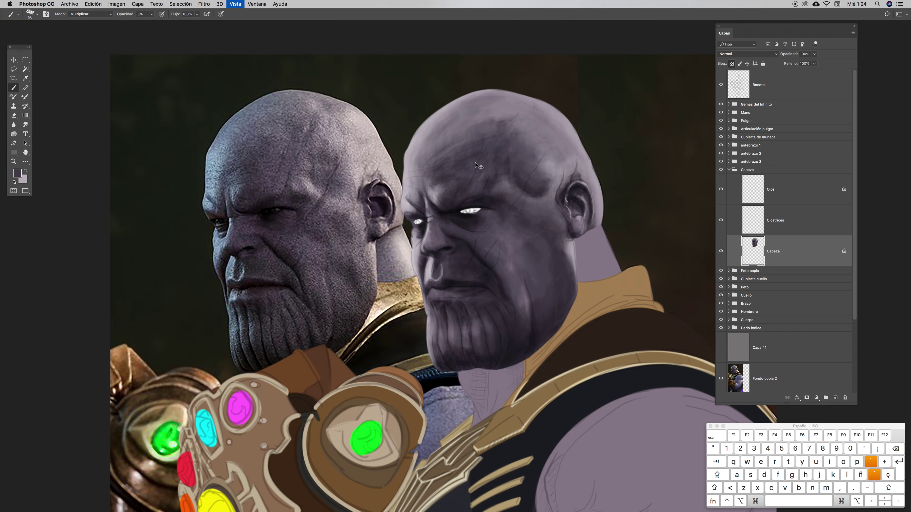
left_click_drag(371, 180, 405, 177)
mouse_move(573, 234)
left_mouse_down()
mouse_move(454, 177)
mouse_move(412, 221)
left_mouse_up()
mouse_move(524, 279)
left_mouse_down()
mouse_move(517, 293)
mouse_move(533, 319)
mouse_move(397, 272)
left_mouse_up()
key("b")
left_click_drag(497, 266, 508, 255)
Save the document and hide the Boceto sketch layer
key("super+minus")
key("super+minus")
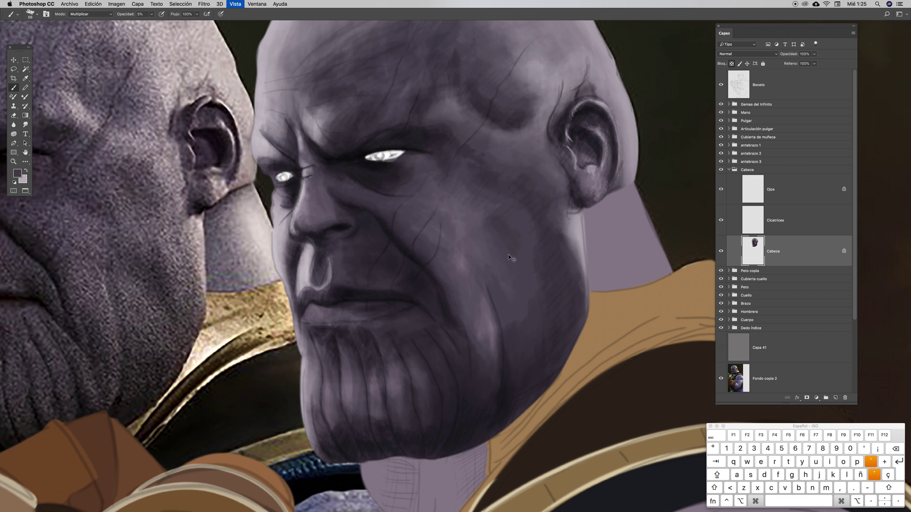
left_click_drag(384, 248, 474, 188)
key("v")
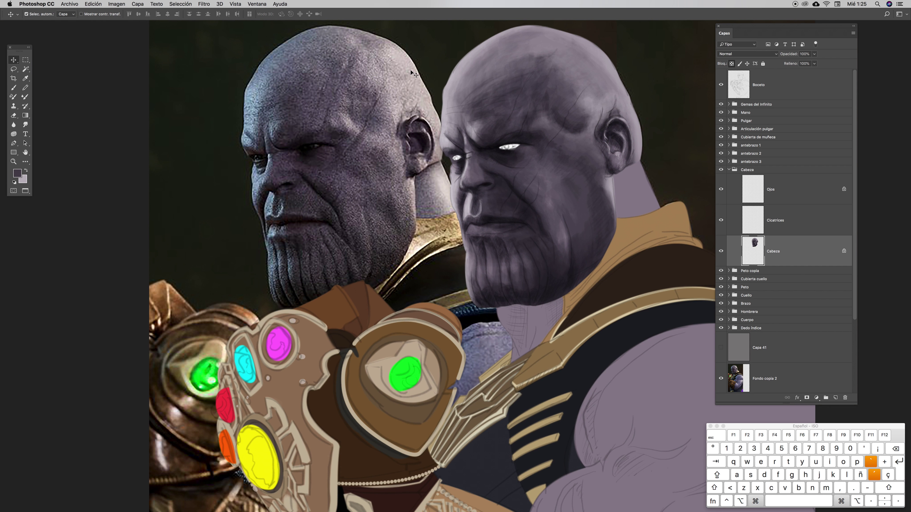
key("super+s")
left_click(721, 85)
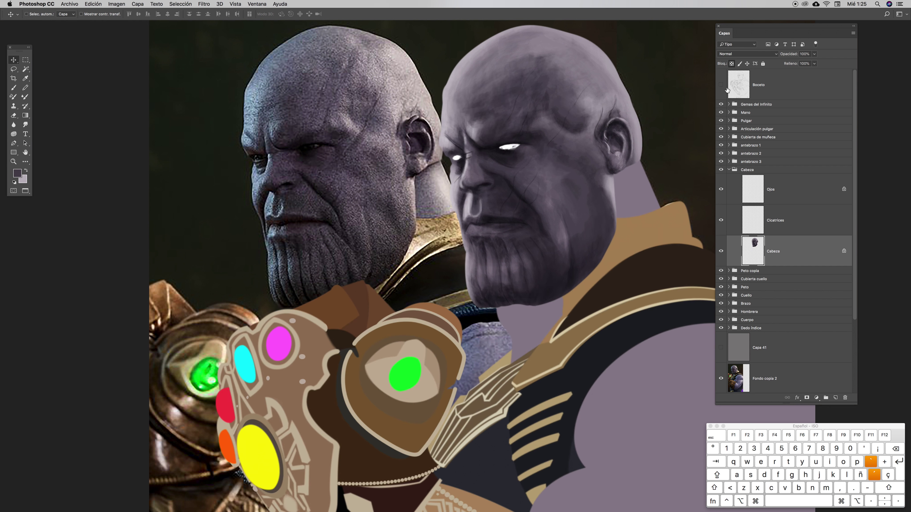
Choose the Smudge tool and blend the shading on the forehead beside the temple
key("space")
left_click_drag(491, 245, 442, 284)
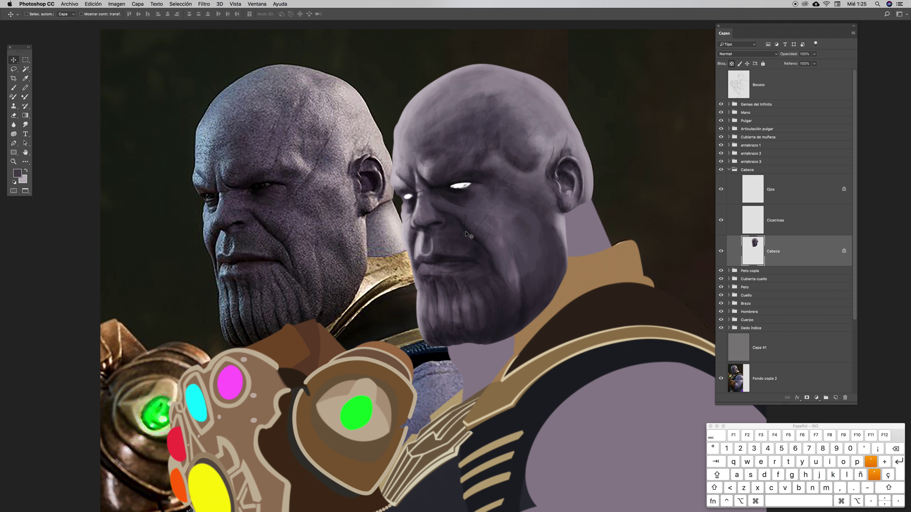
key("super+plus")
key("space")
left_click_drag(420, 212, 445, 248)
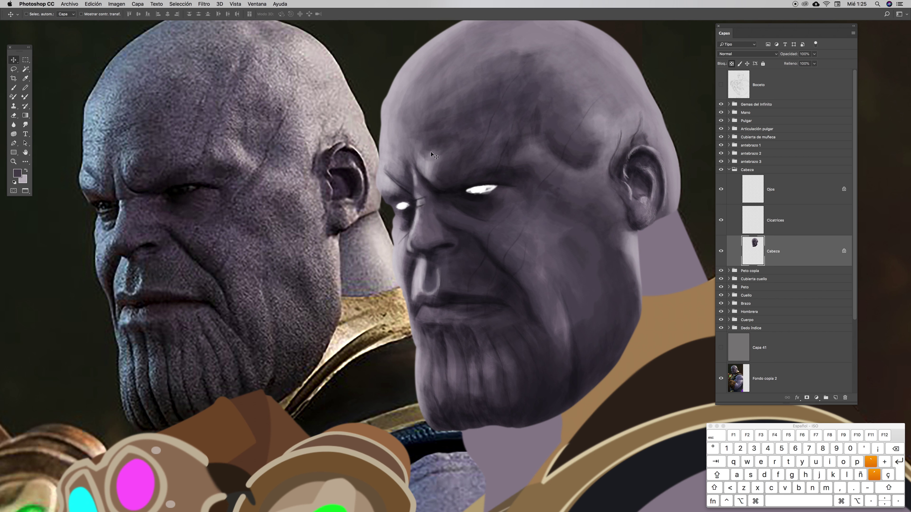
left_click_drag(513, 197, 506, 204)
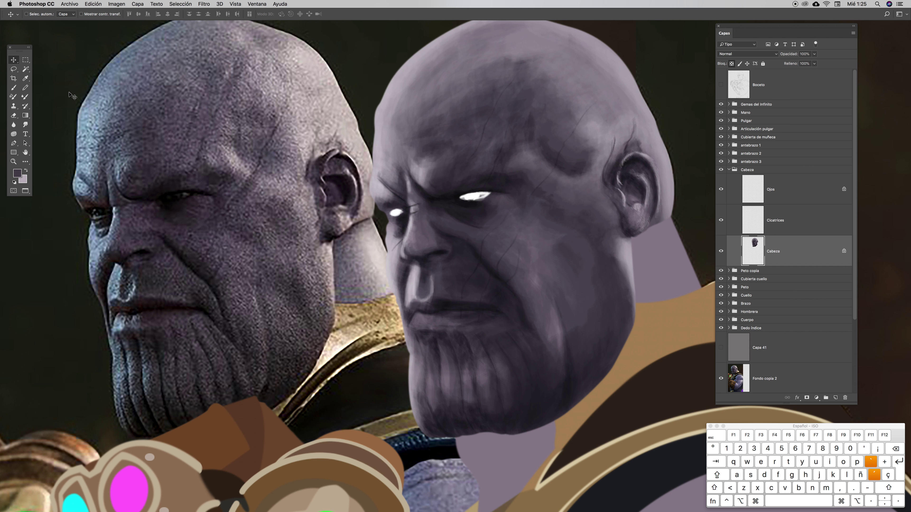
left_click(25, 125)
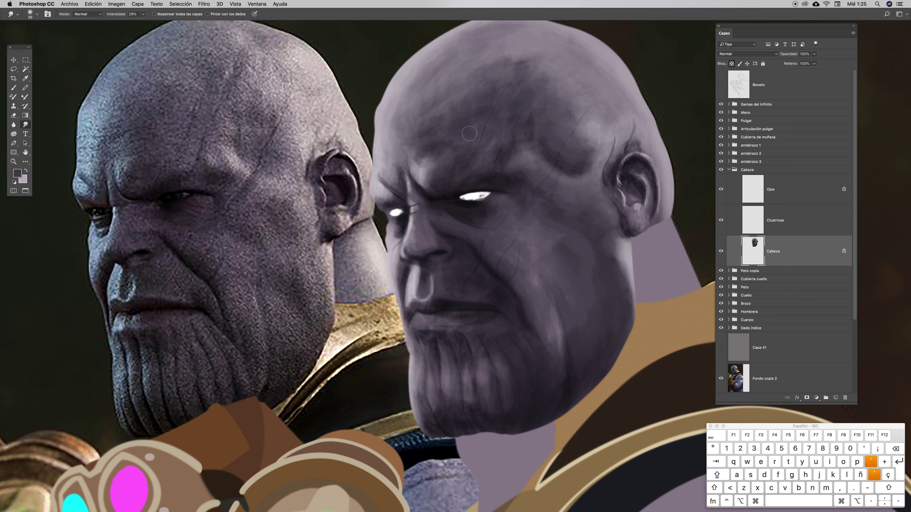
key("super+plus")
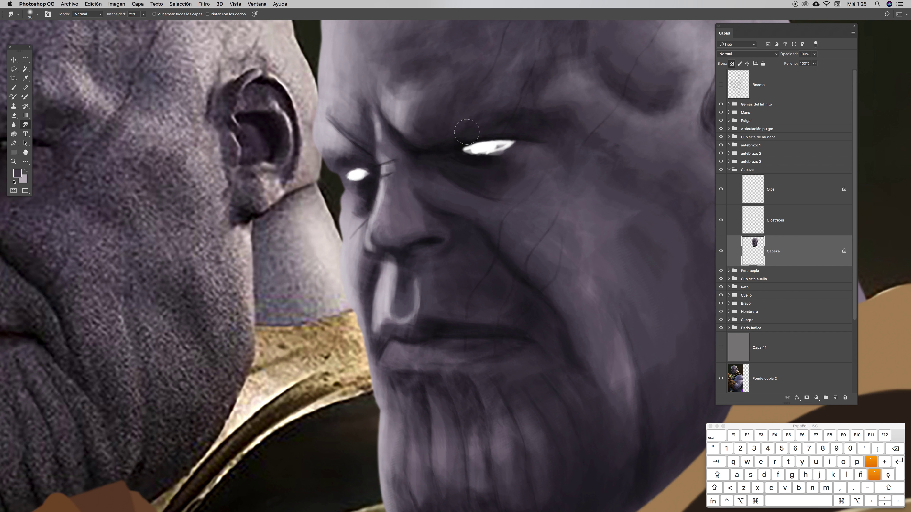
scroll(490, 218, "up", 3)
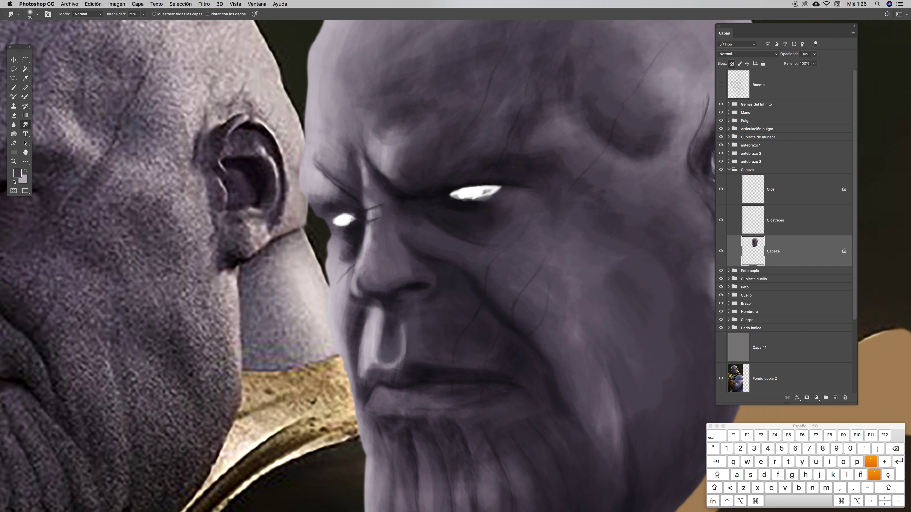
scroll(404, 283, "up", 5)
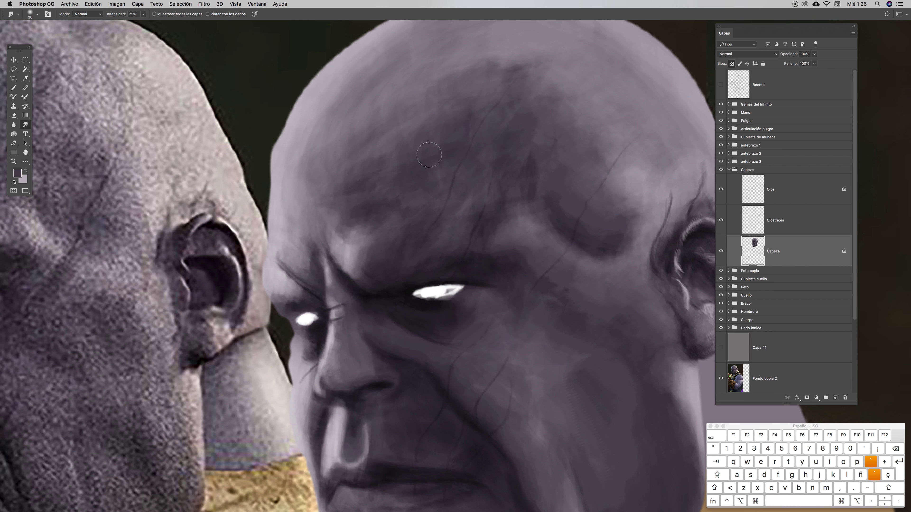
left_click_drag(514, 172, 515, 177)
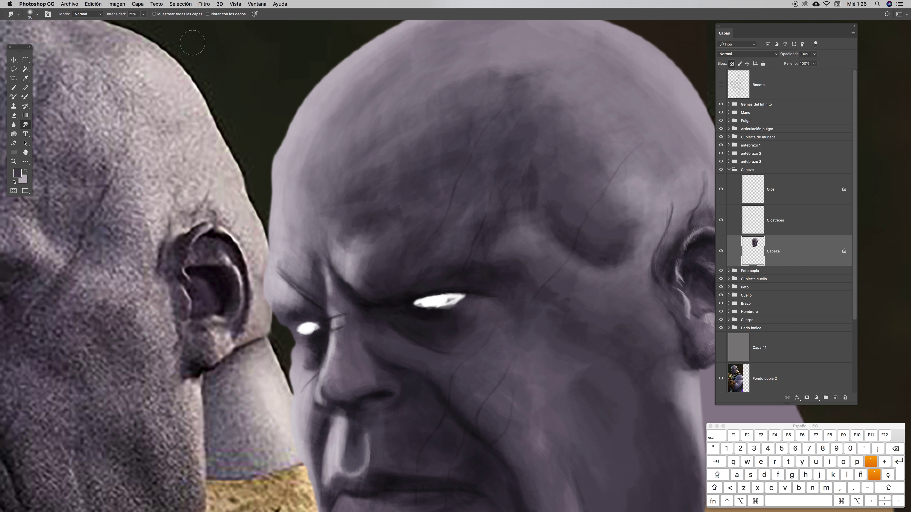
Raise the Smudge strength and blend the shadow edges on the forehead, brow and temple
left_click(143, 14)
left_click_drag(145, 25, 148, 24)
left_click(286, 10)
mouse_move(373, 218)
left_mouse_down()
mouse_move(351, 218)
mouse_move(422, 201)
mouse_move(419, 212)
left_mouse_up()
left_click_drag(363, 257, 361, 278)
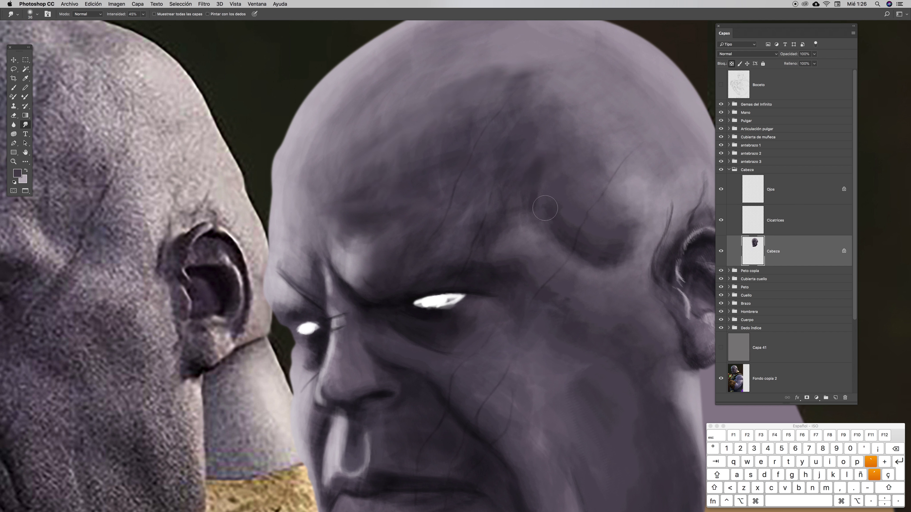
mouse_move(552, 258)
left_mouse_down()
mouse_move(561, 198)
mouse_move(586, 218)
mouse_move(586, 251)
mouse_move(633, 236)
left_mouse_up()
mouse_move(354, 235)
left_mouse_down()
mouse_move(372, 237)
mouse_move(351, 232)
left_mouse_up()
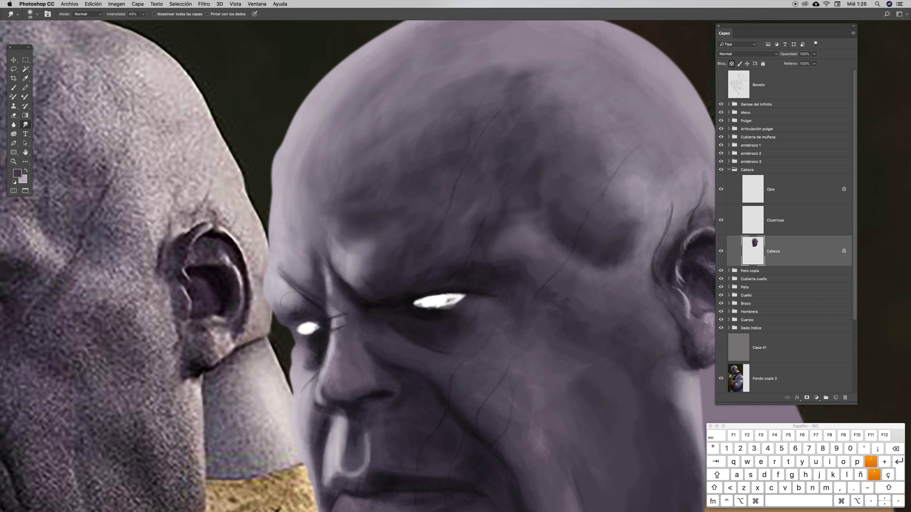
Smudge the shading from the temple down across the upper cheek
left_click_drag(478, 280, 394, 272)
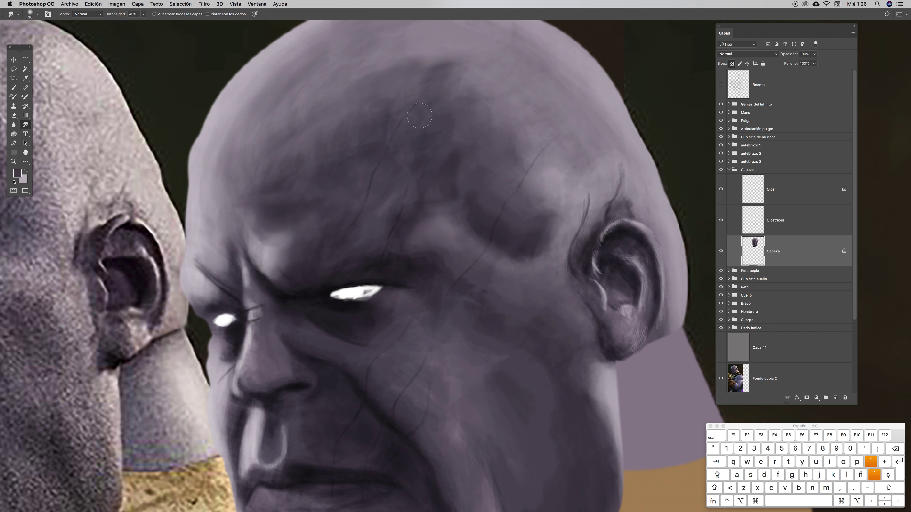
mouse_move(478, 293)
left_mouse_down()
mouse_move(482, 272)
mouse_move(457, 270)
mouse_move(446, 251)
left_mouse_up()
scroll(609, 222, "down", 5)
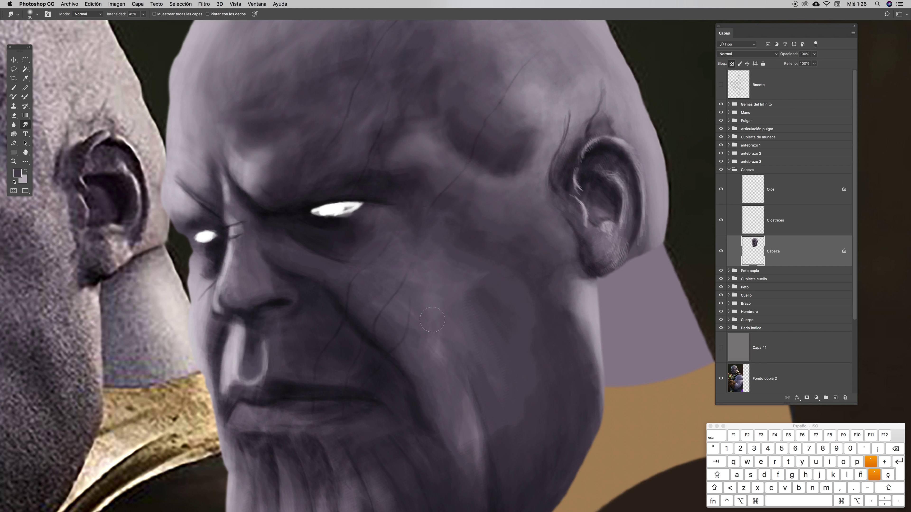
mouse_move(494, 314)
left_mouse_down()
mouse_move(485, 284)
mouse_move(496, 287)
mouse_move(507, 318)
left_mouse_up()
Smudge the shading on the lower face around the nose, upper lip, cheek and jaw
key("space")
left_click_drag(497, 278, 543, 183)
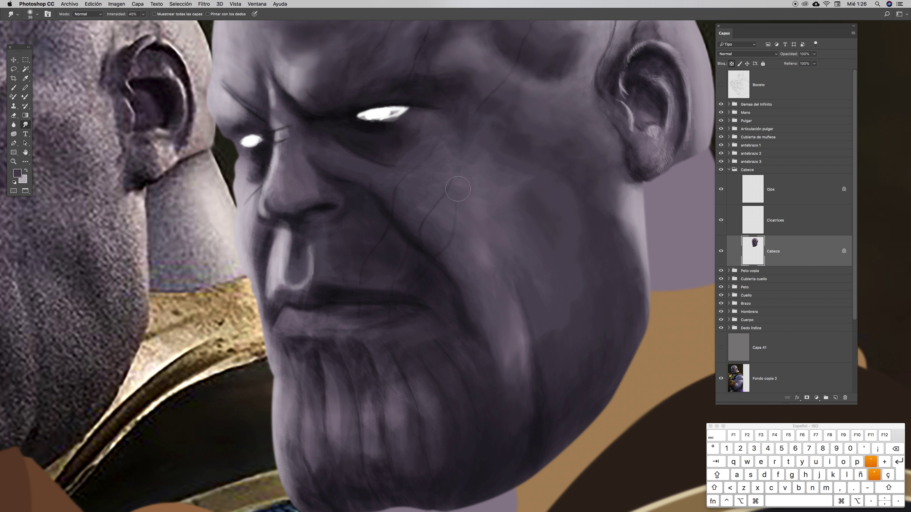
left_click_drag(294, 280, 268, 250)
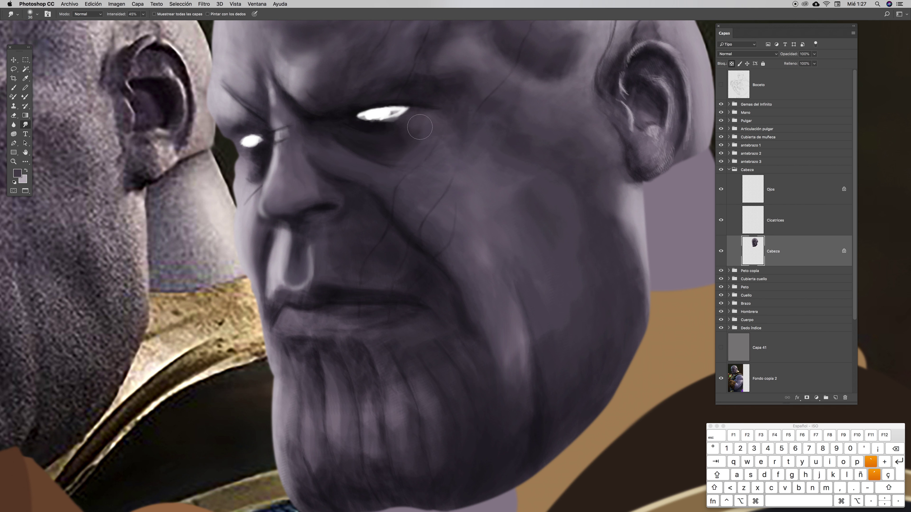
key("space")
left_click_drag(494, 219, 515, 141)
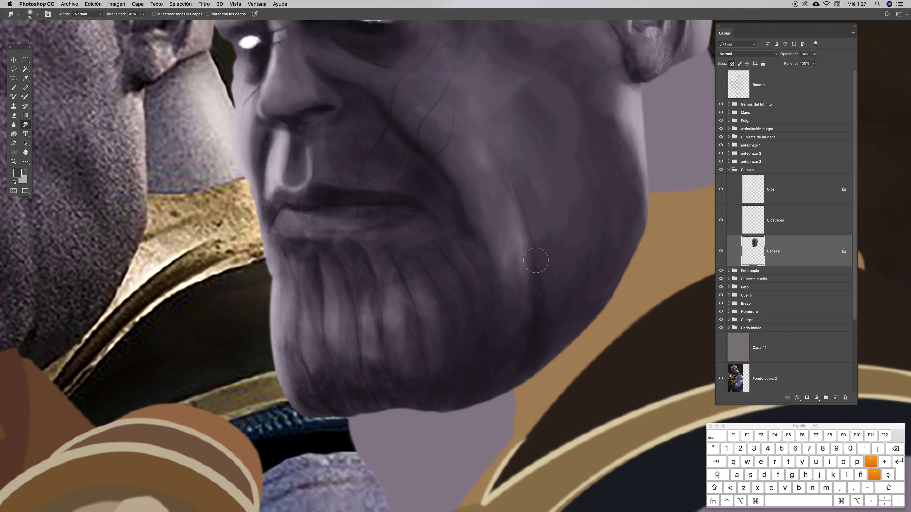
key("space")
key("super+minus")
key("super+minus")
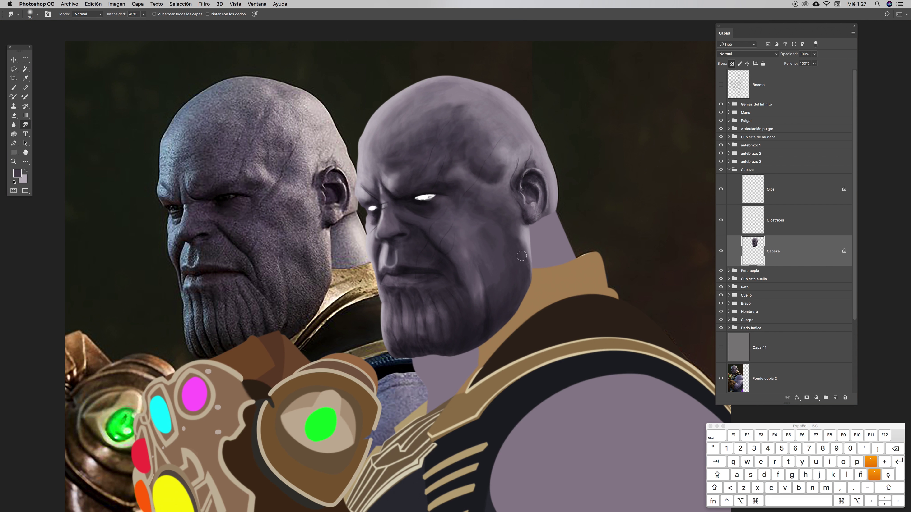
Enlarge the Smudge brush to 100 px and soften the broad tones on the head
key("space")
left_click_drag(449, 200, 468, 197)
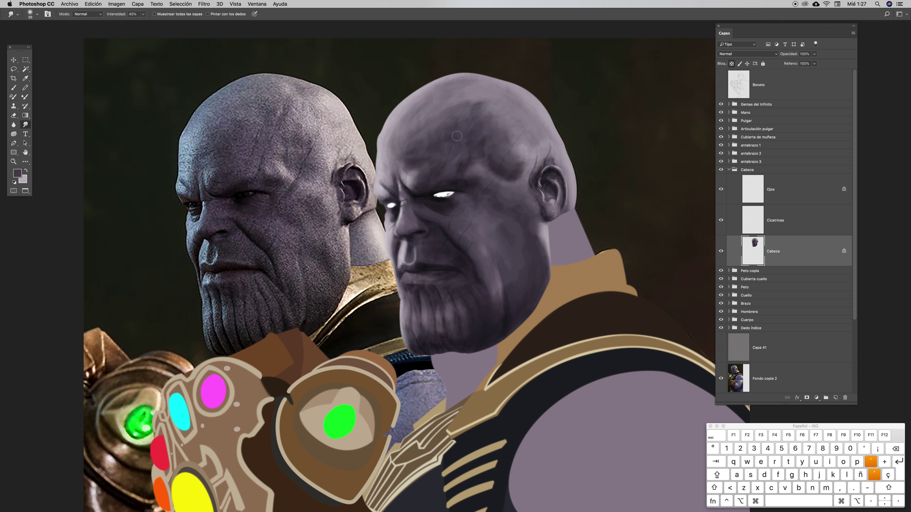
right_click(426, 115)
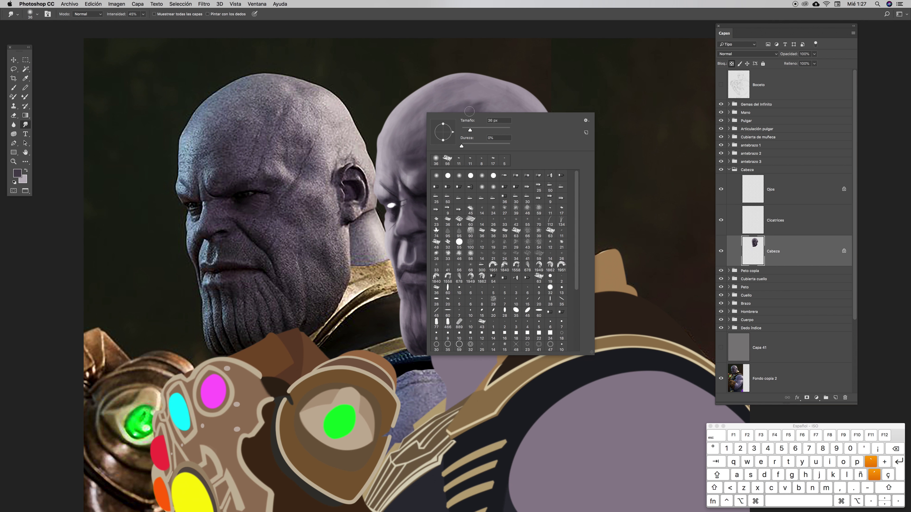
left_click(462, 18)
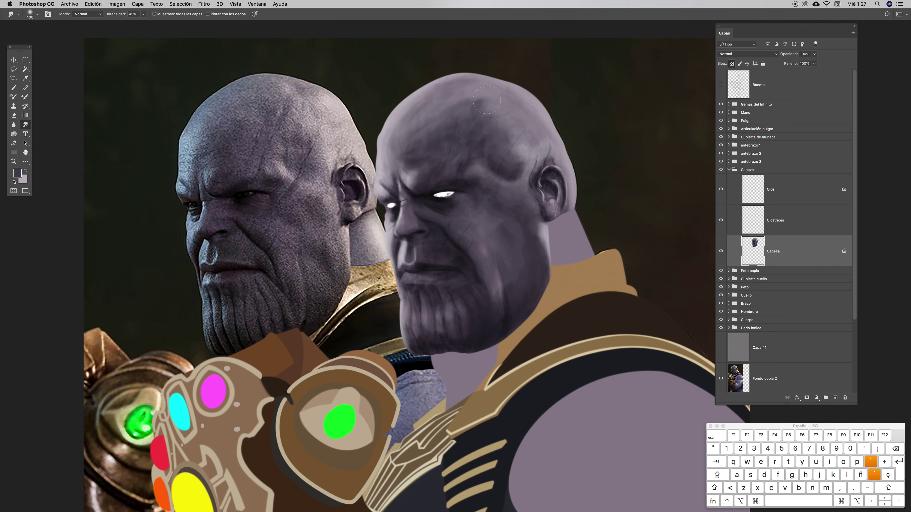
key("space")
left_click_drag(516, 243, 567, 209)
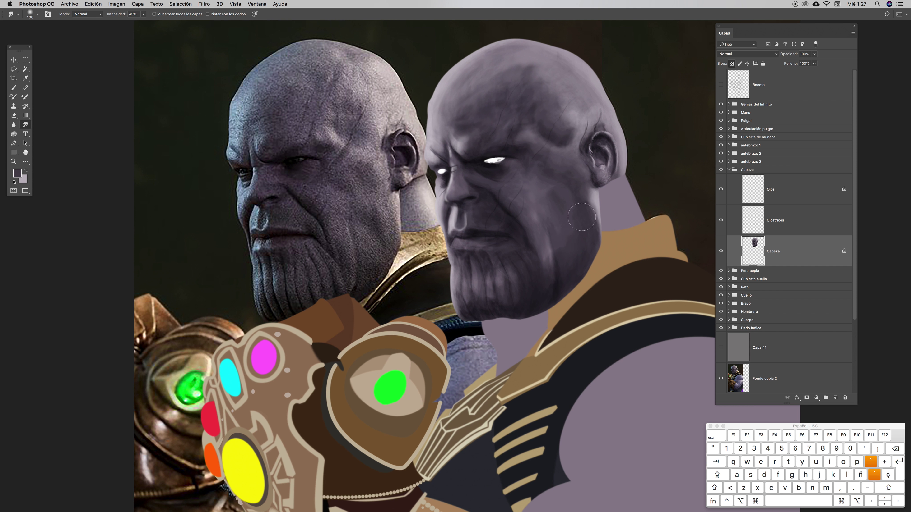
key("space")
left_click_drag(531, 217, 522, 226)
Return to the textured Brush, set its size to 64 px and rotate its tip to nearly vertical
key("b")
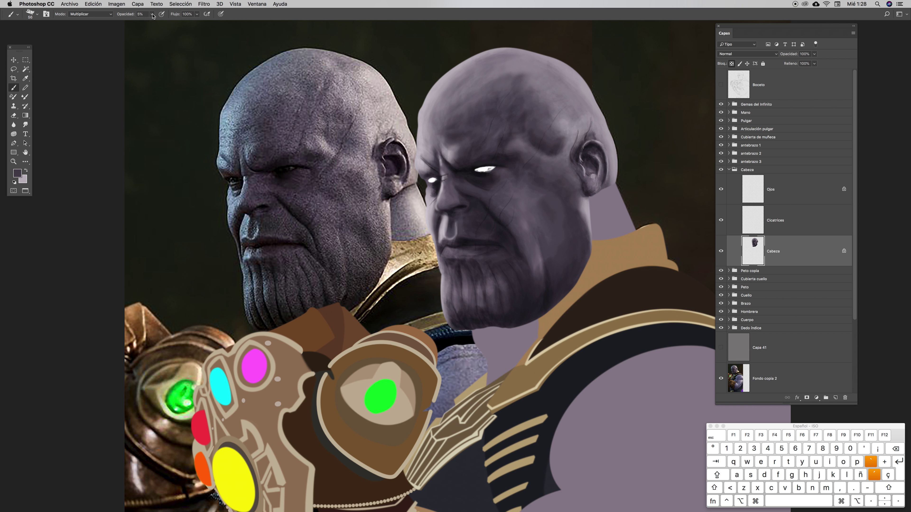
left_click(535, 147, "ctrl")
mouse_move(569, 158)
left_mouse_down()
mouse_move(528, 163)
mouse_move(538, 172)
left_mouse_up()
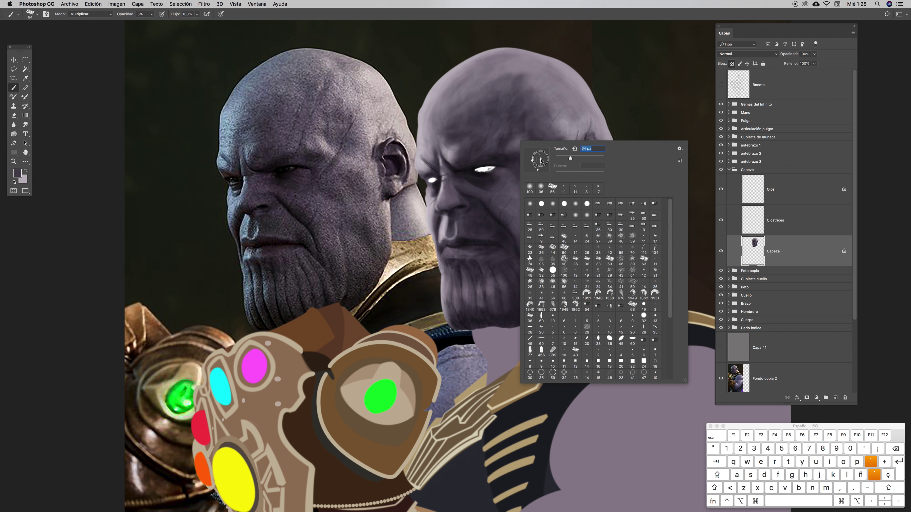
left_click(540, 15)
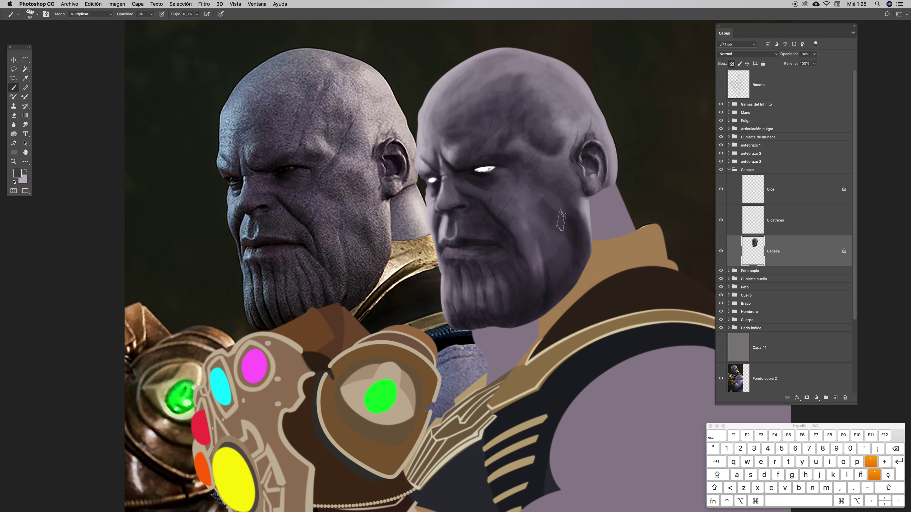
Sample a skin tone from the cheek, set the brush mode to Normal and paint along the jaw's side
key("x")
key("i")
left_click(560, 198)
key("b")
left_click(83, 14)
left_click(81, 7)
mouse_move(566, 239)
left_mouse_down()
mouse_move(575, 269)
mouse_move(565, 227)
mouse_move(562, 247)
mouse_move(544, 223)
mouse_move(558, 211)
mouse_move(531, 212)
mouse_move(556, 209)
mouse_move(545, 197)
mouse_move(563, 215)
left_mouse_up()
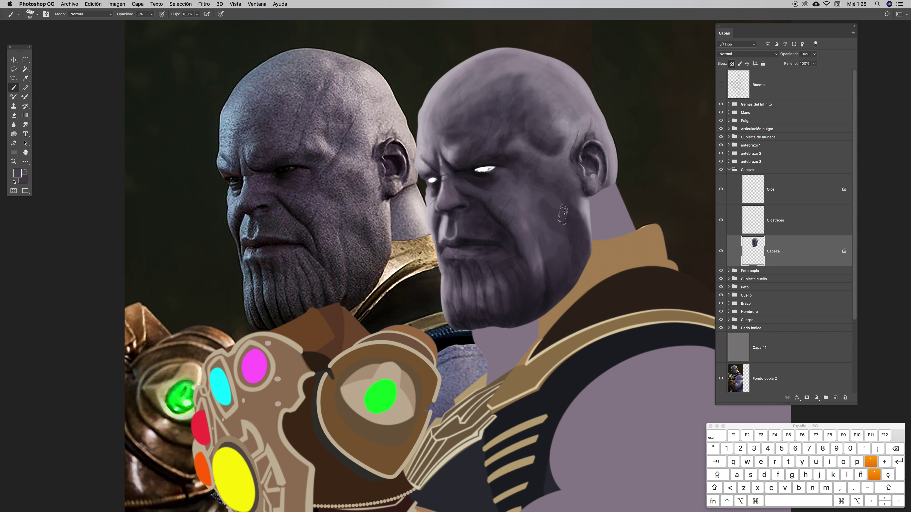
Raise the brush opacity to 11% and paint short textured strokes over the rear cheek and side of the jaw
left_click(555, 200, "alt")
left_click(152, 14)
left_click(246, 20)
left_click(541, 195, "alt")
left_click_drag(546, 204, 548, 198)
left_click_drag(563, 240, 565, 246)
left_click_drag(556, 233, 568, 246)
left_click_drag(552, 223, 558, 239)
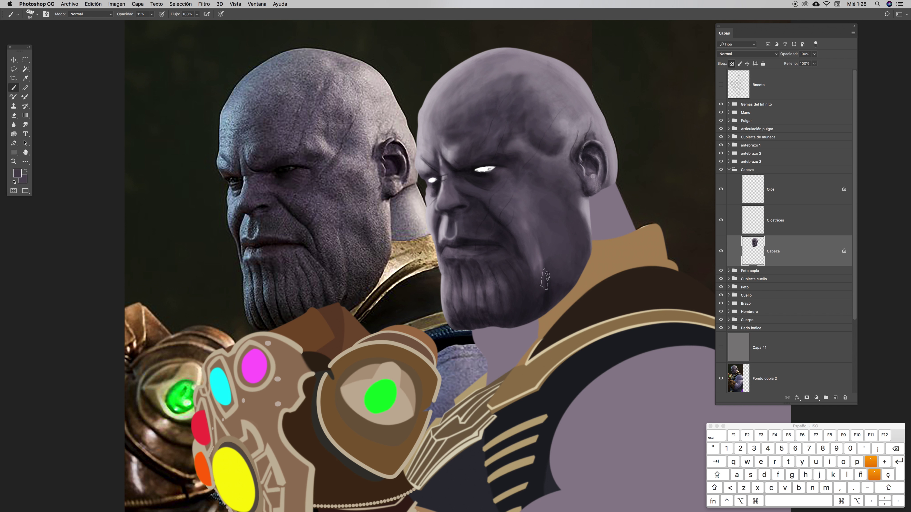
Set the brush mode to Multiply and darken the rear jaw and the shadow beside the cheek highlight
left_click(90, 14)
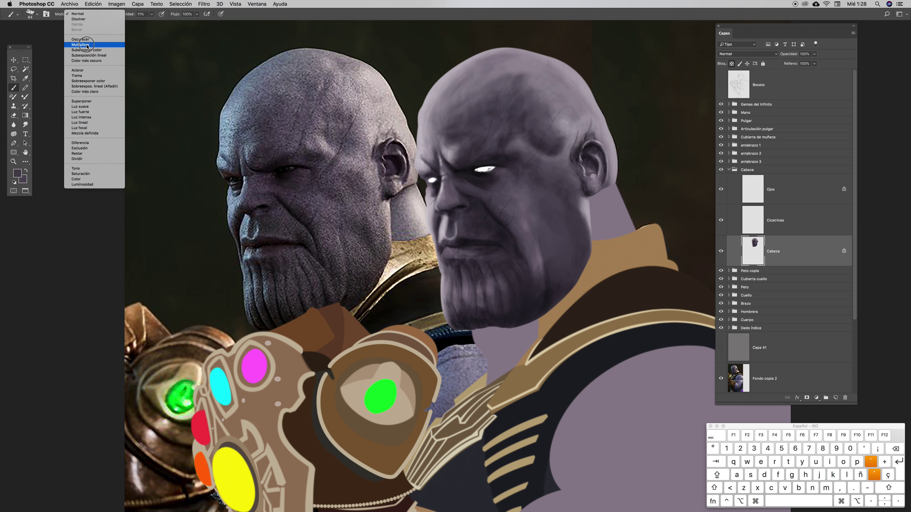
left_click(86, 45)
mouse_move(566, 264)
left_mouse_down()
mouse_move(557, 301)
mouse_move(551, 295)
left_mouse_up()
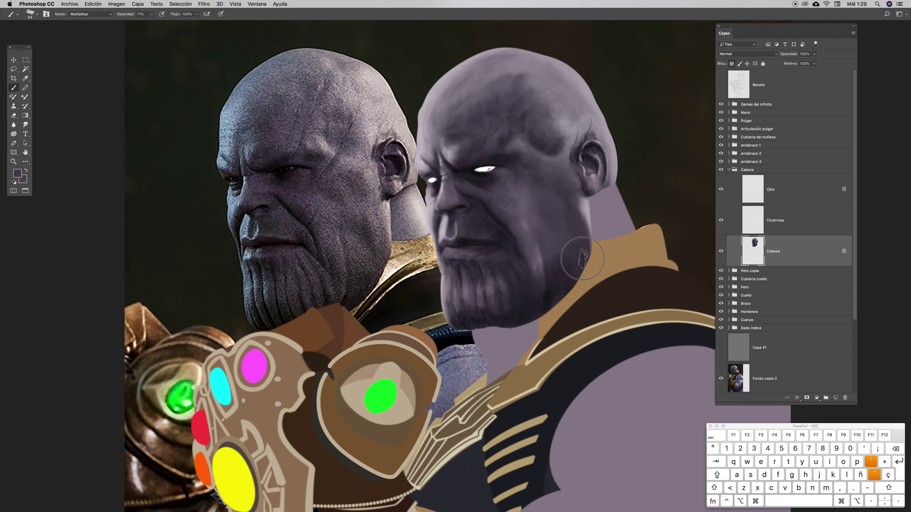
left_click_drag(581, 224, 571, 206)
left_click_drag(543, 249, 549, 291)
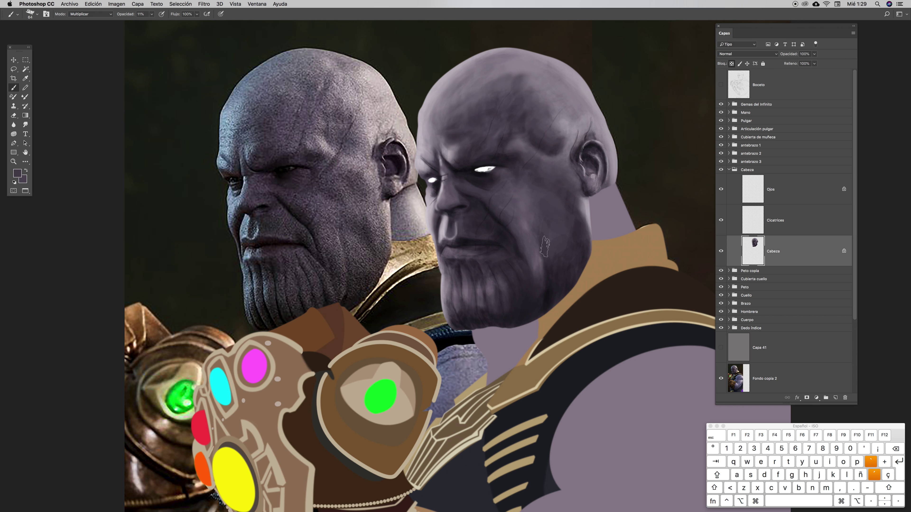
Reduce the brush size to 8 px and turn its narrow tip nearly vertical to work on the chin
key("space")
left_click_drag(476, 263, 487, 207)
key("super+space")
left_click(488, 207, "super")
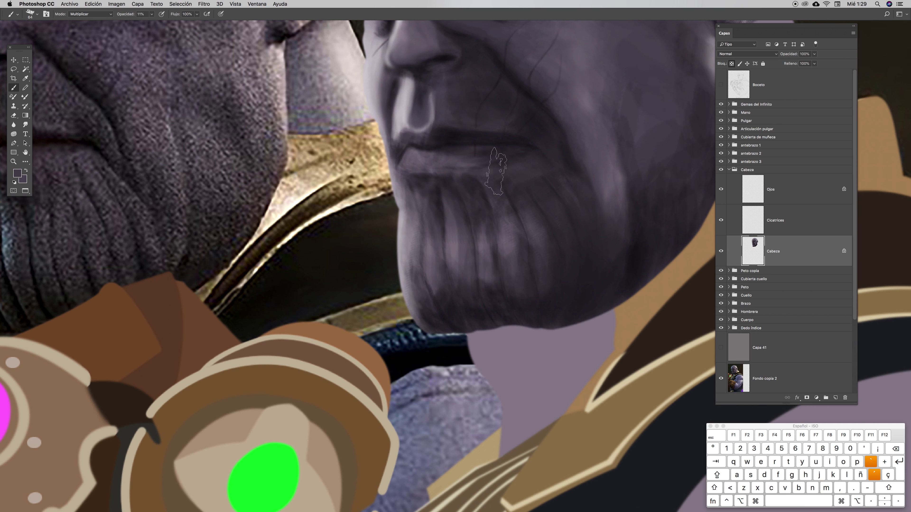
right_click(500, 158)
left_click_drag(549, 173, 541, 175)
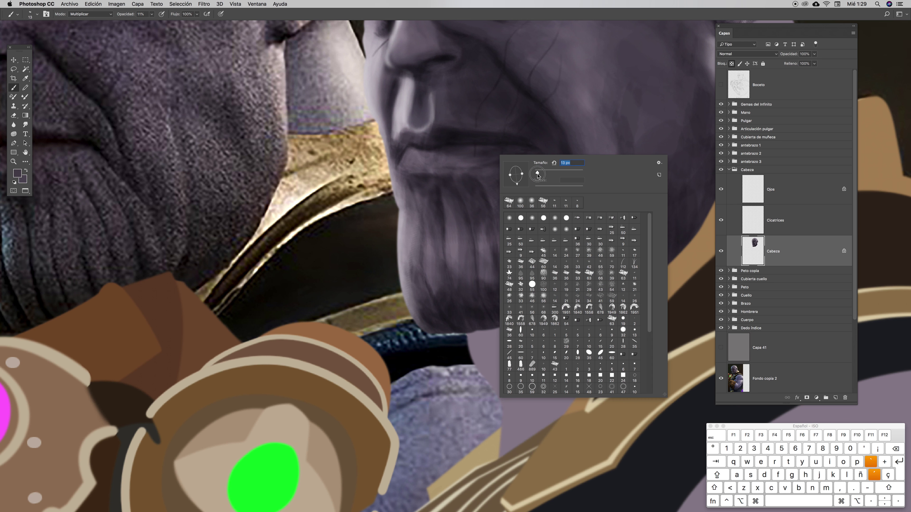
left_click(504, 18)
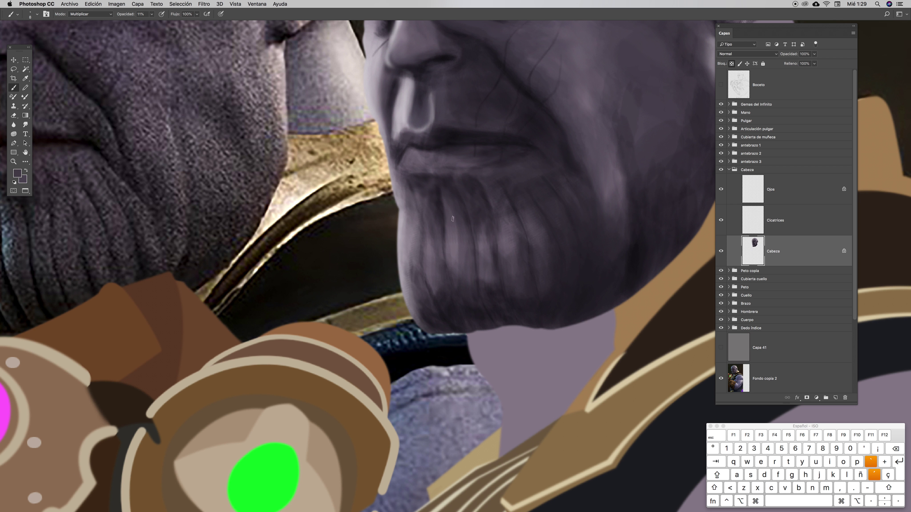
left_click(509, 200, "ctrl")
left_click_drag(494, 201, 490, 201)
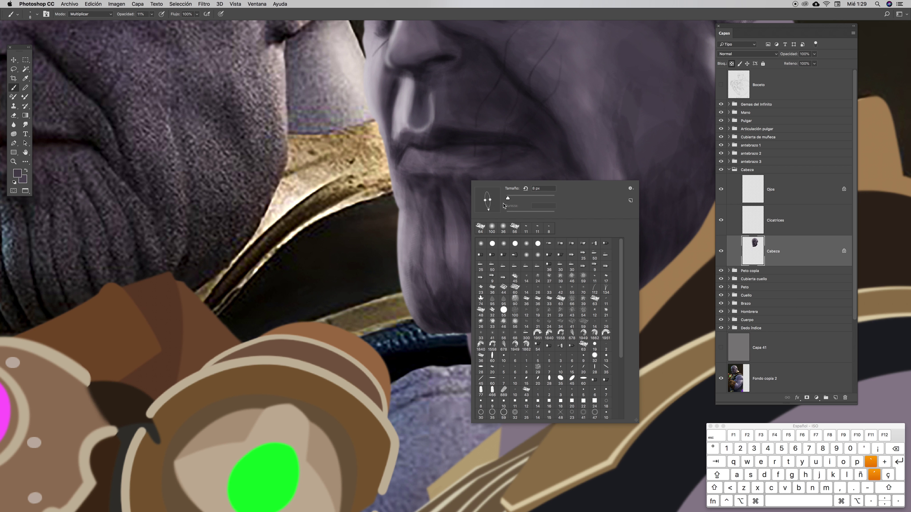
Tilt the brush tip along the chin grooves, lower its opacity to 5% and darken the vertical creases of the chin
key("z")
left_click(480, 243)
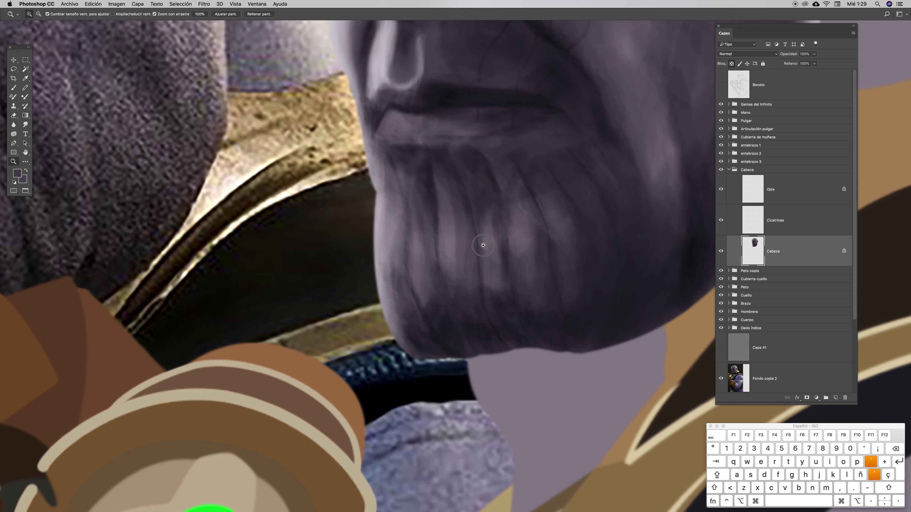
left_click(486, 241)
key("b")
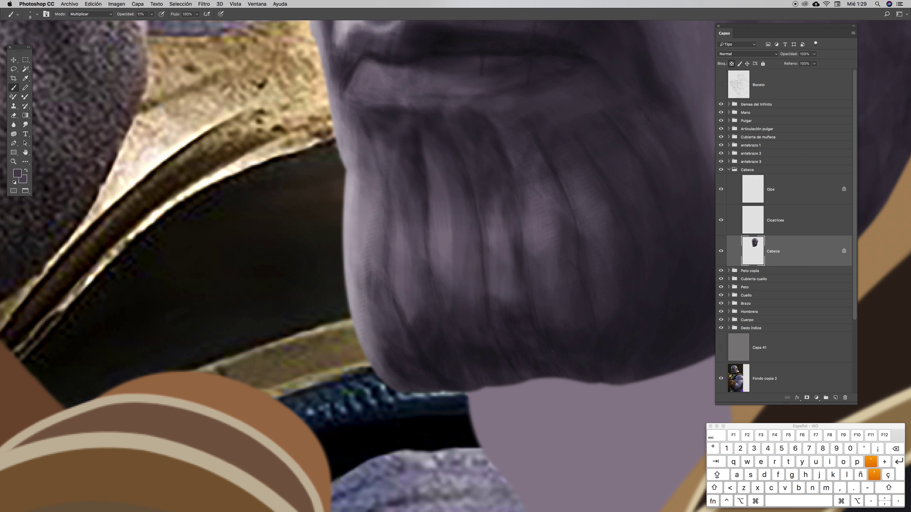
left_click(410, 148, "ctrl")
left_click_drag(392, 161, 393, 162)
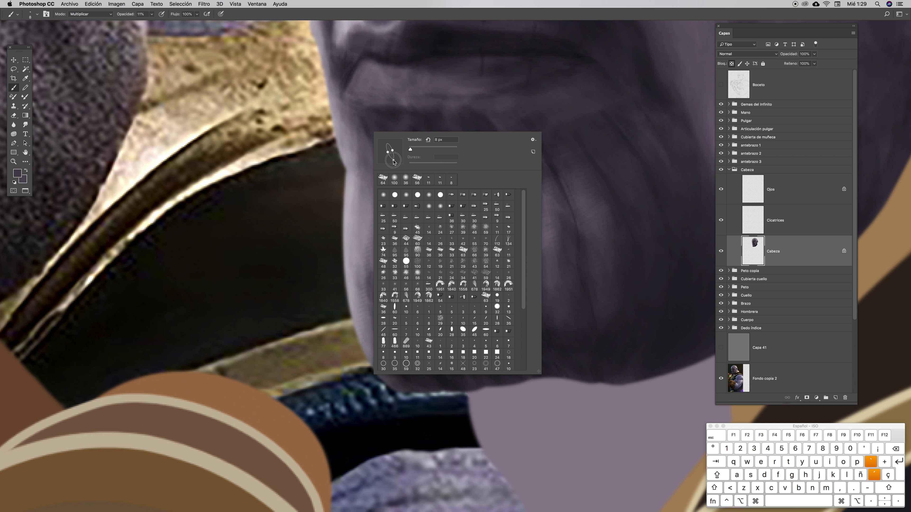
left_click(364, 126)
left_click(152, 15)
left_click(249, 11)
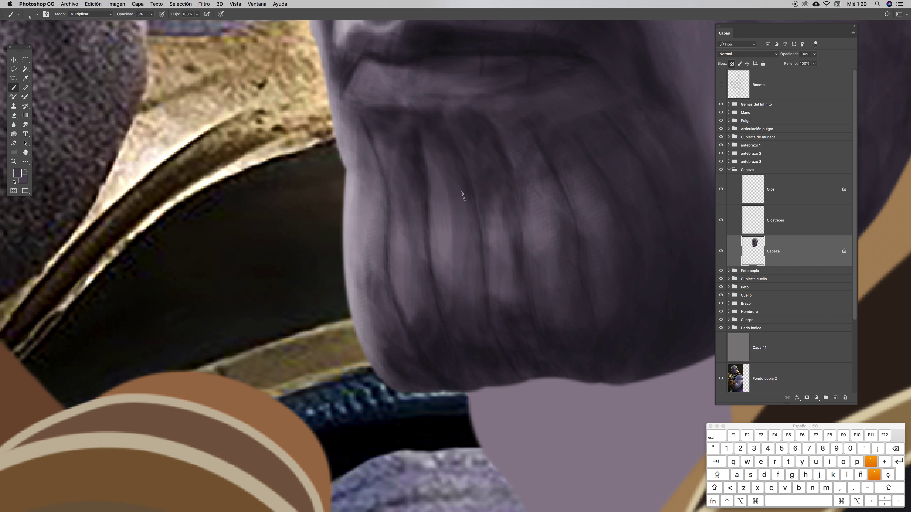
left_click_drag(483, 245, 502, 348)
Raise the brush opacity to 12% and draw dark curved grooves from the middle of the chin towards the jaw
left_click(150, 15)
left_click(240, 19)
left_click_drag(489, 241, 408, 210)
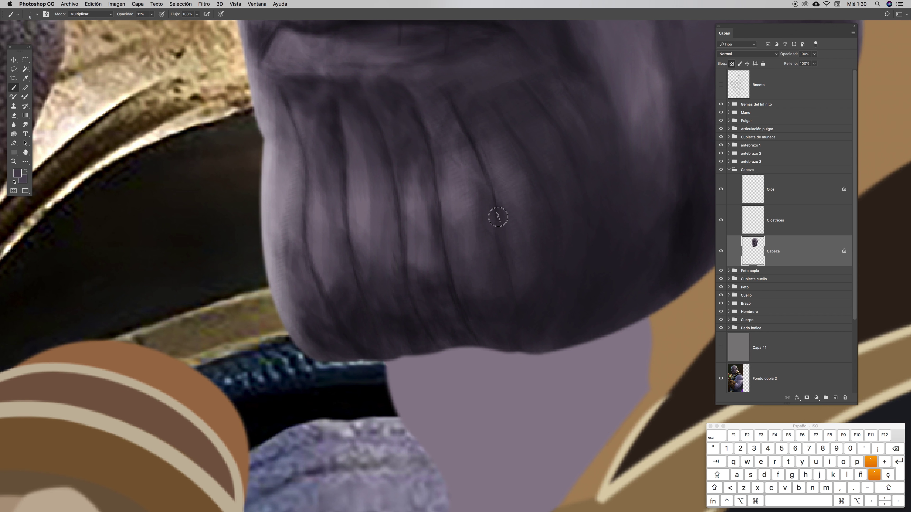
mouse_move(513, 279)
left_mouse_down()
mouse_move(519, 337)
mouse_move(511, 272)
mouse_move(520, 344)
left_mouse_up()
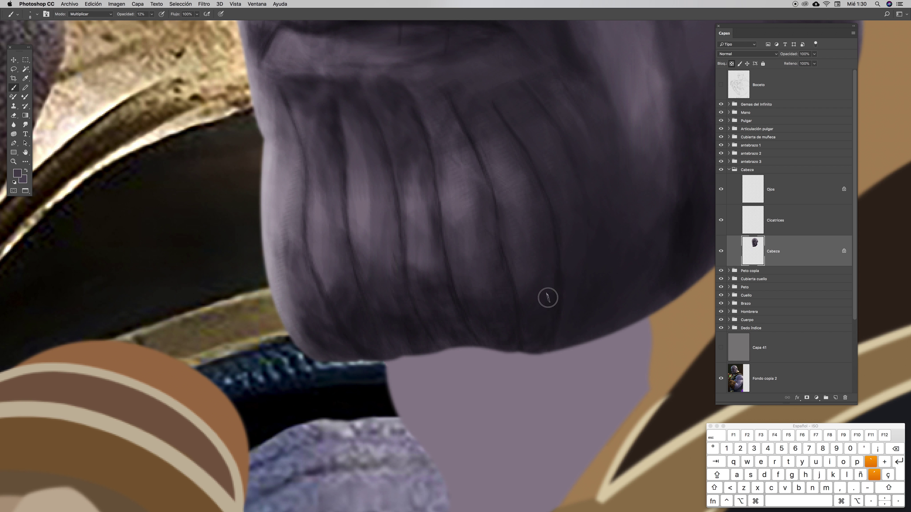
mouse_move(521, 81)
left_mouse_down()
mouse_move(548, 113)
mouse_move(585, 194)
left_mouse_up()
left_click_drag(542, 104, 580, 194)
left_click_drag(581, 114, 612, 186)
mouse_move(559, 291)
left_mouse_down()
mouse_move(537, 309)
mouse_move(438, 340)
left_mouse_up()
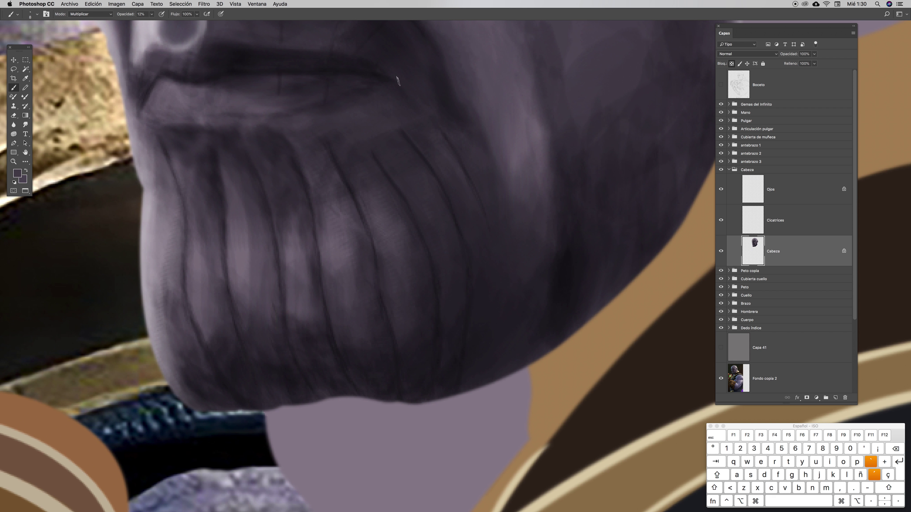
Tilt the brush tip diagonally and darken the crease running down from the corner of the mouth
right_click(419, 83)
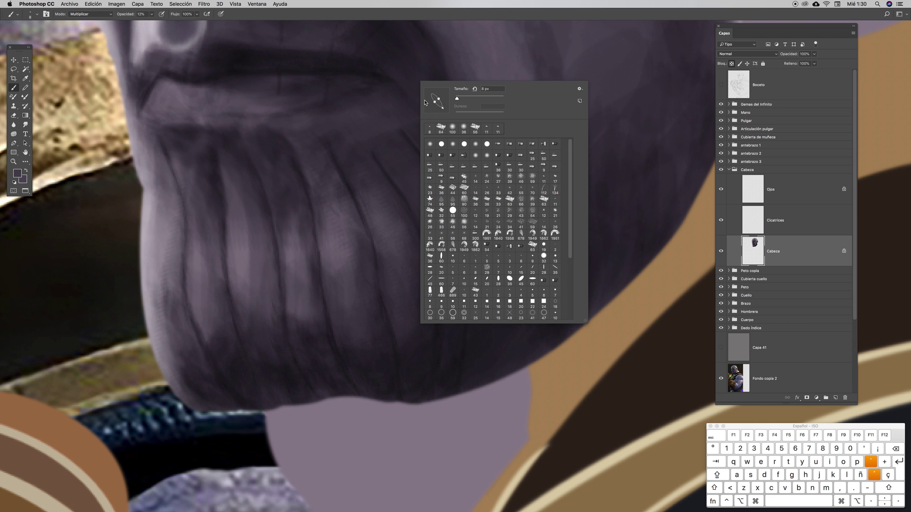
left_click(390, 80)
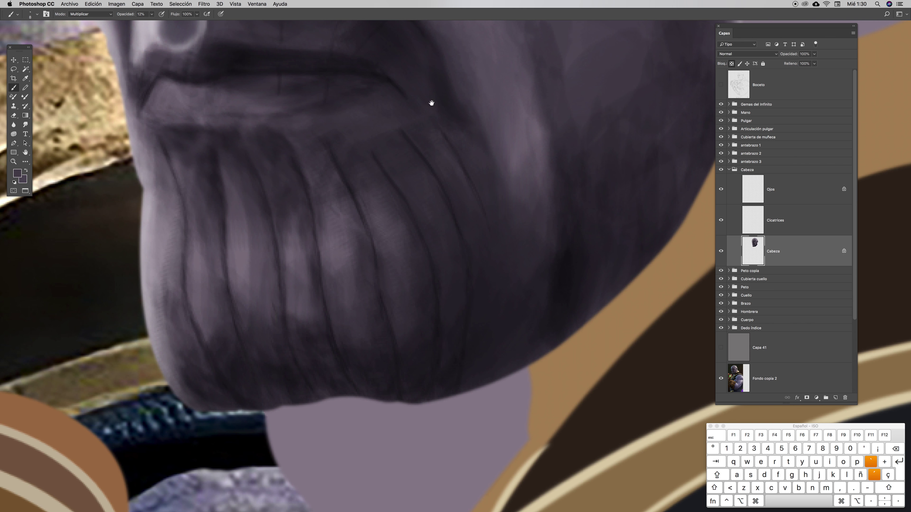
left_click_drag(481, 148, 514, 260)
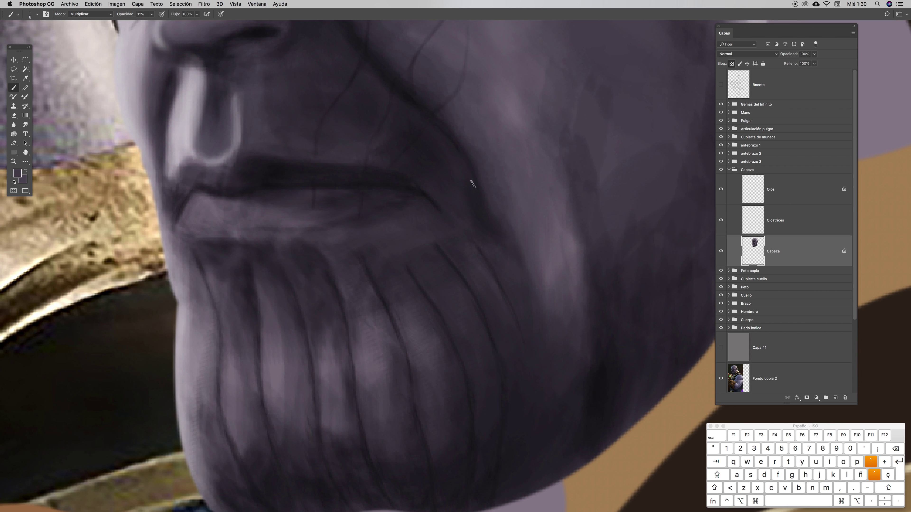
key("super+minus")
key("super+minus")
key("super+minus")
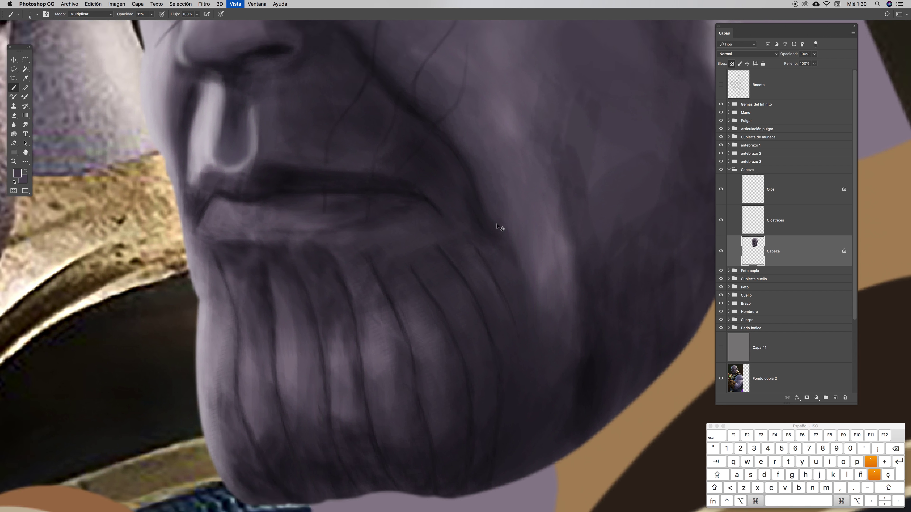
scroll(398, 232, "down", 5)
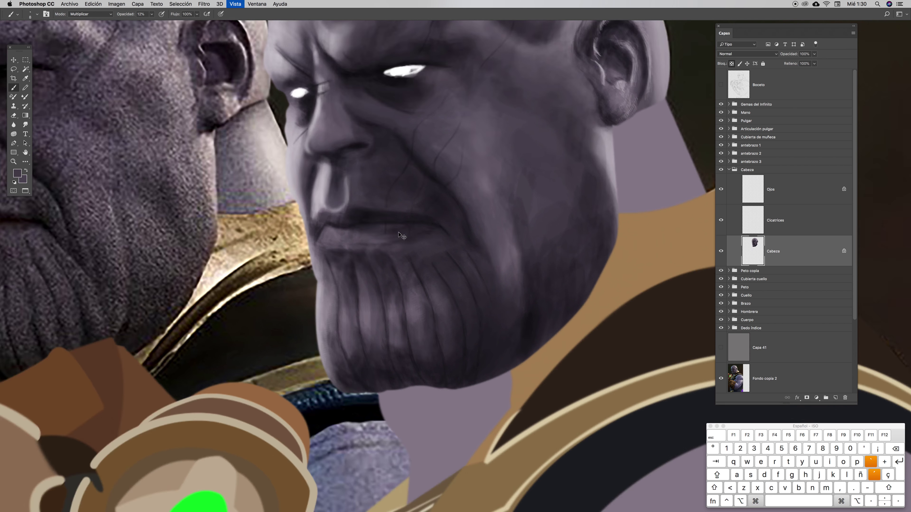
scroll(381, 247, "up", 2)
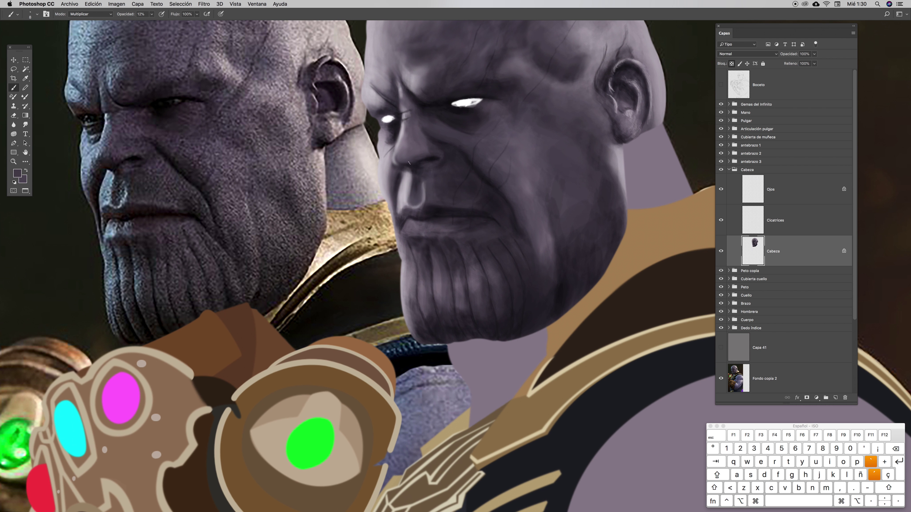
Rotate the 8 px brush tip to follow the wrinkles and darken thin lines on the upper lip and cheek
right_click(427, 191)
left_click_drag(428, 192, 425, 202)
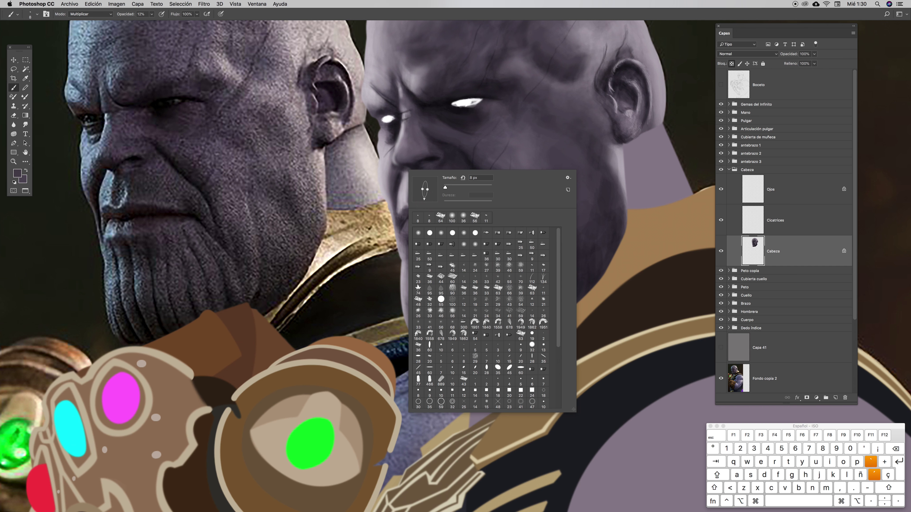
key("Return")
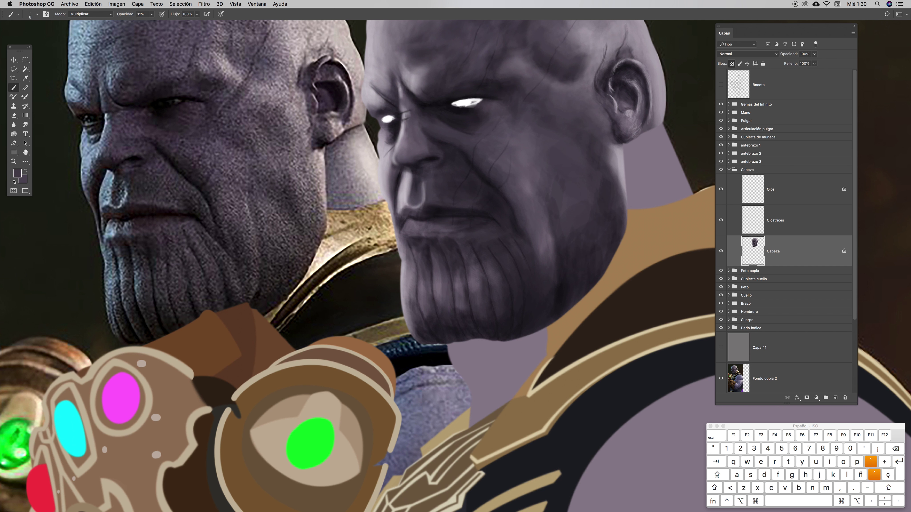
left_click(479, 162, "ctrl")
left_click_drag(501, 184, 510, 189)
left_click(468, 164)
left_click(547, 263, "ctrl")
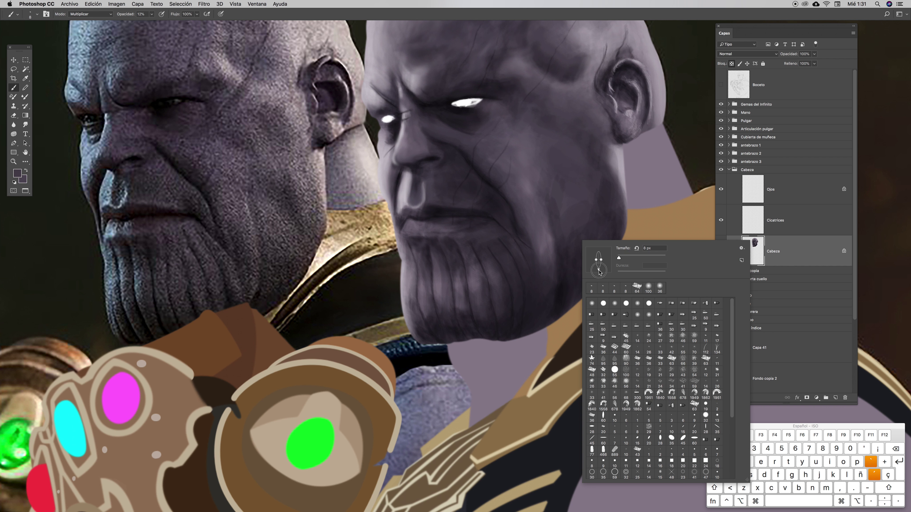
key("Return")
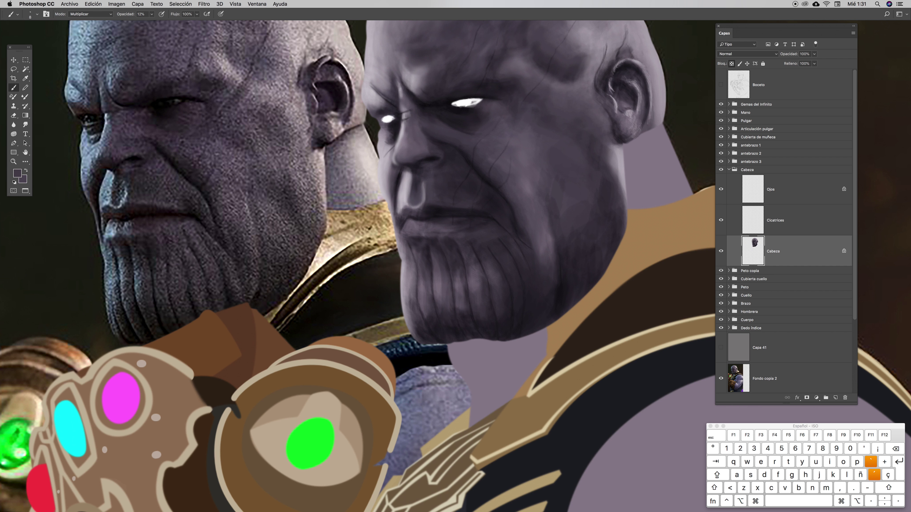
Enlarge the brush to 17 px and set its opacity to 8% for softer shading
left_click(507, 195, "ctrl")
left_click_drag(545, 213, 551, 213)
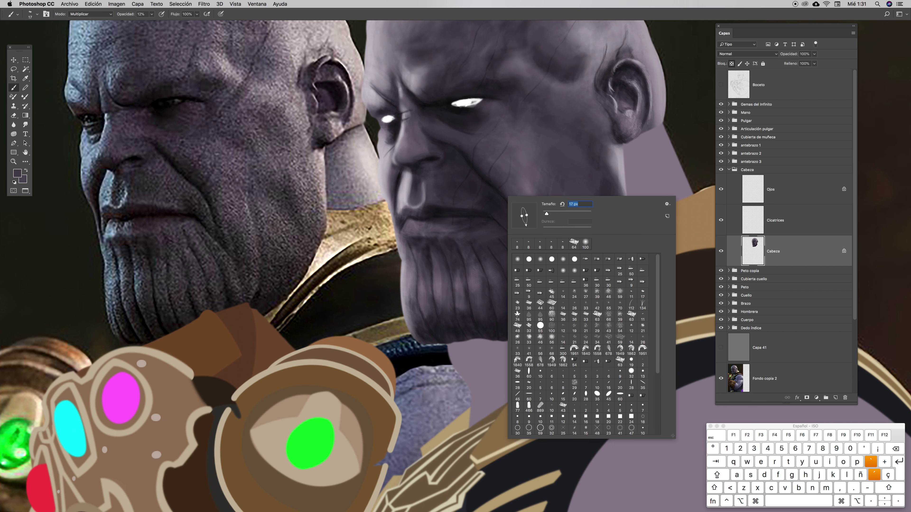
left_click(152, 15)
left_click_drag(152, 23, 150, 23)
left_click(240, 12)
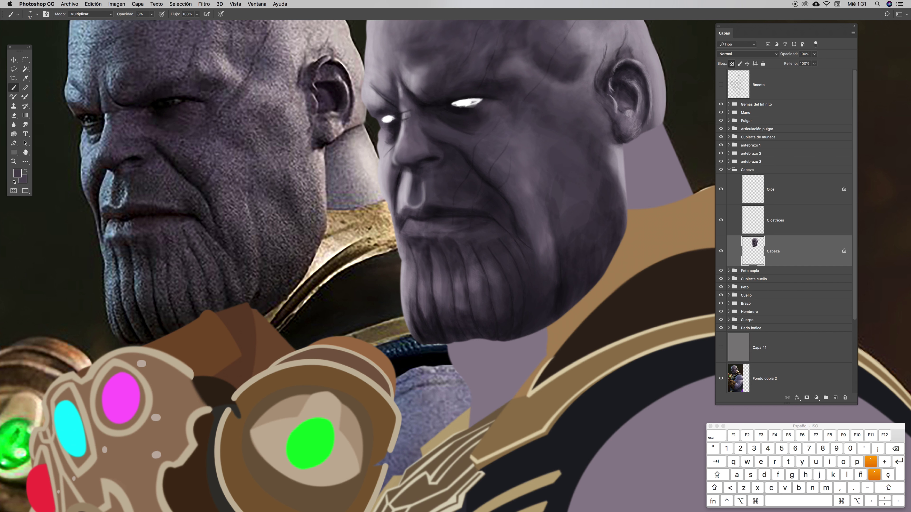
Tilt the 17 px brush tip and shade along the grooves of the lower and upper chin
left_click(454, 317, "ctrl")
left_click_drag(475, 295, 479, 297)
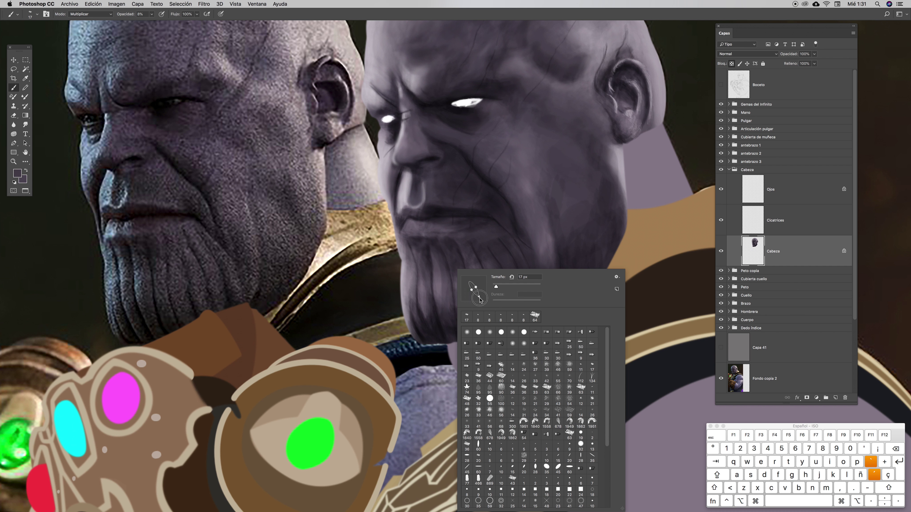
left_click(449, 322)
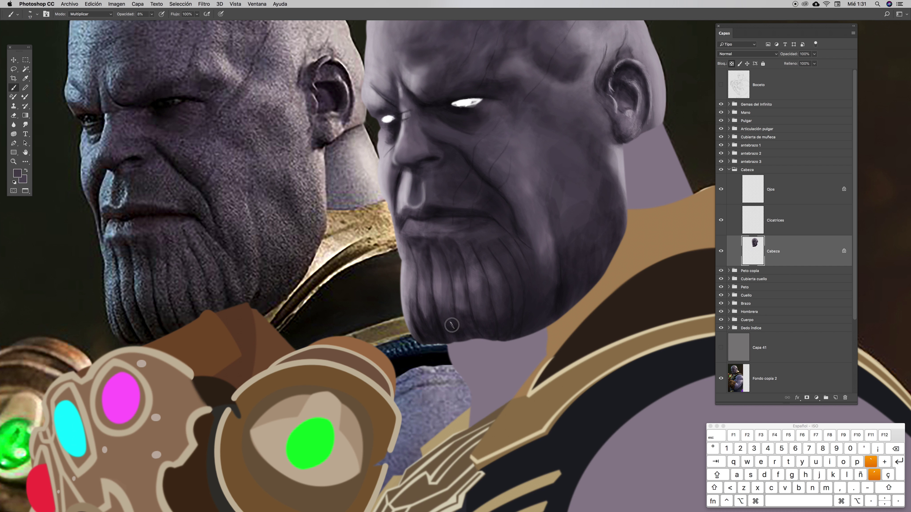
left_click_drag(442, 316, 451, 301)
left_click_drag(451, 298, 451, 294)
mouse_move(434, 243)
left_mouse_down()
mouse_move(417, 243)
mouse_move(426, 241)
mouse_move(430, 257)
mouse_move(430, 245)
mouse_move(432, 267)
mouse_move(426, 240)
mouse_move(452, 260)
mouse_move(460, 251)
mouse_move(463, 264)
mouse_move(450, 242)
mouse_move(458, 237)
mouse_move(433, 242)
mouse_move(455, 246)
left_mouse_up()
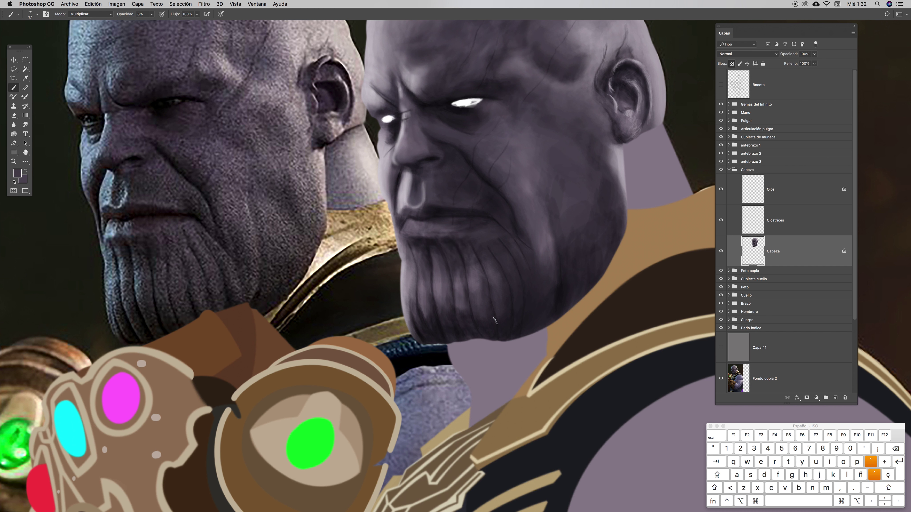
Rotate the tip close to vertical, enlarge the brush to 51 px and darken the jaw beside the chin
right_click(507, 272)
left_click_drag(530, 294, 526, 296)
left_click(477, 265)
left_click(552, 271, "ctrl")
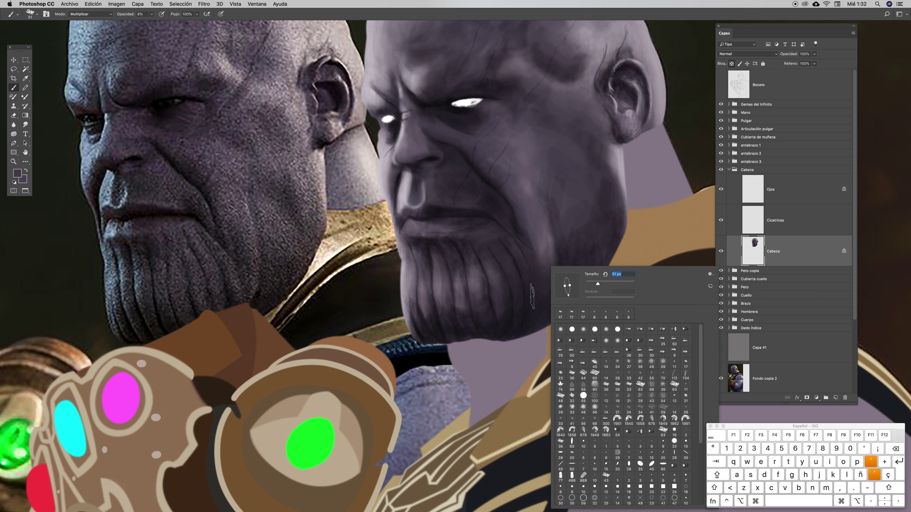
left_click(533, 302)
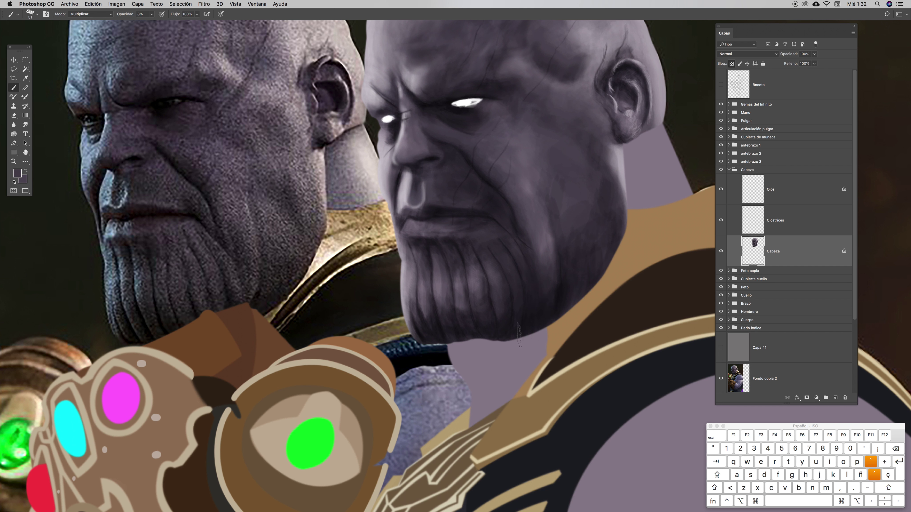
Switch to the Move tool and compare the shaded head with the reference photo
key("super+minus")
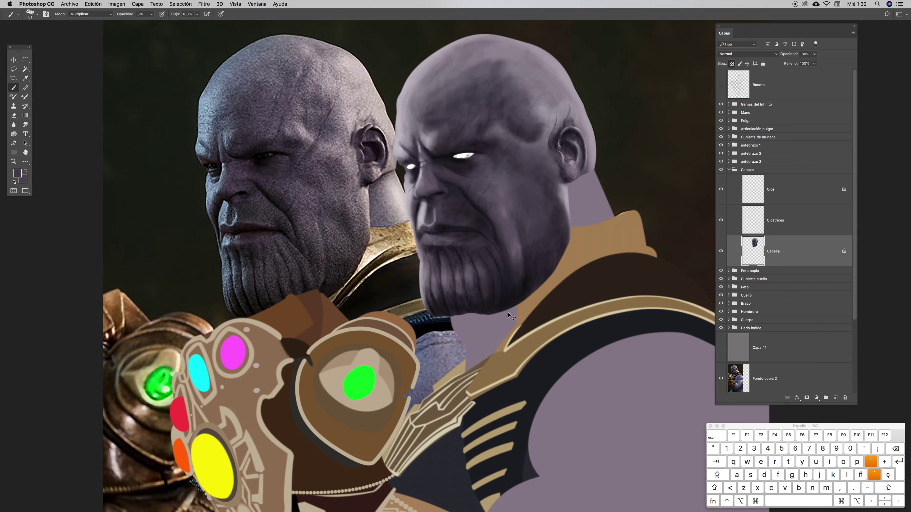
key("super+minus")
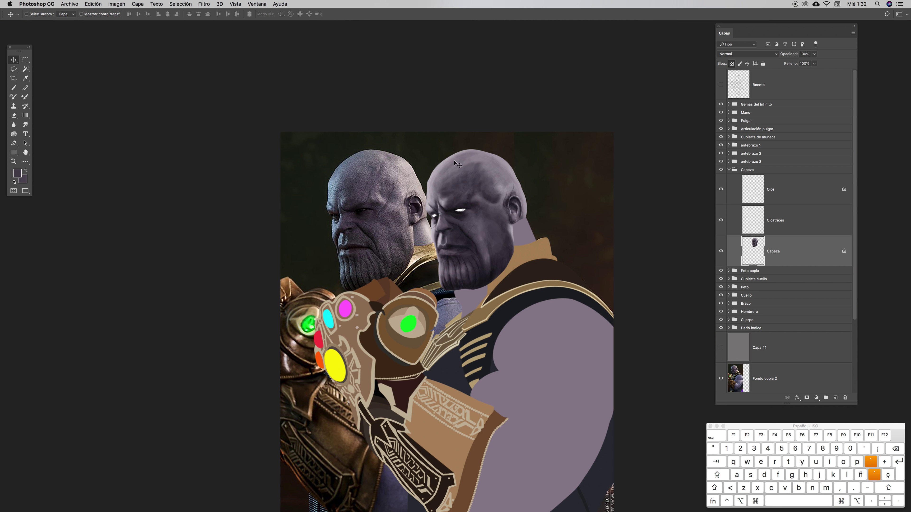
key("z")
left_click_drag(462, 191, 521, 181)
key("v")
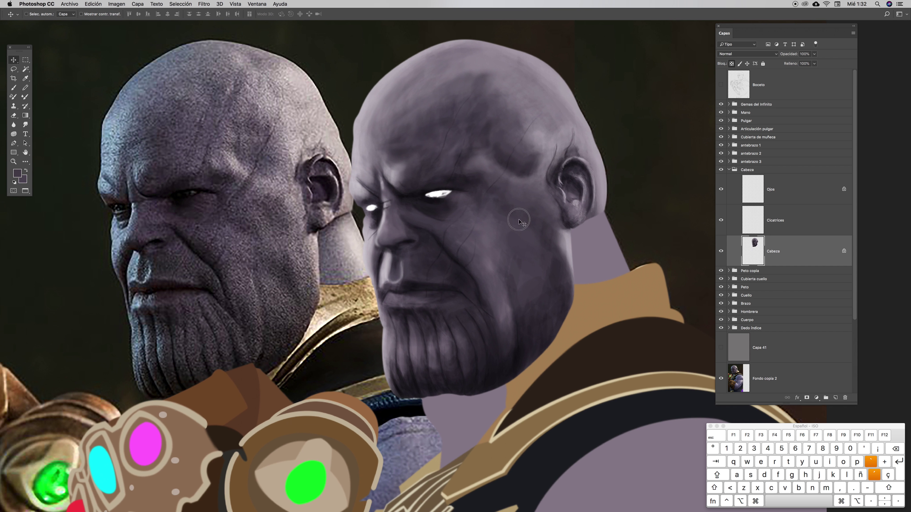
Duplicate the Cicatrices layer to intensify the scar lines across the head
left_click_drag(504, 212, 547, 206)
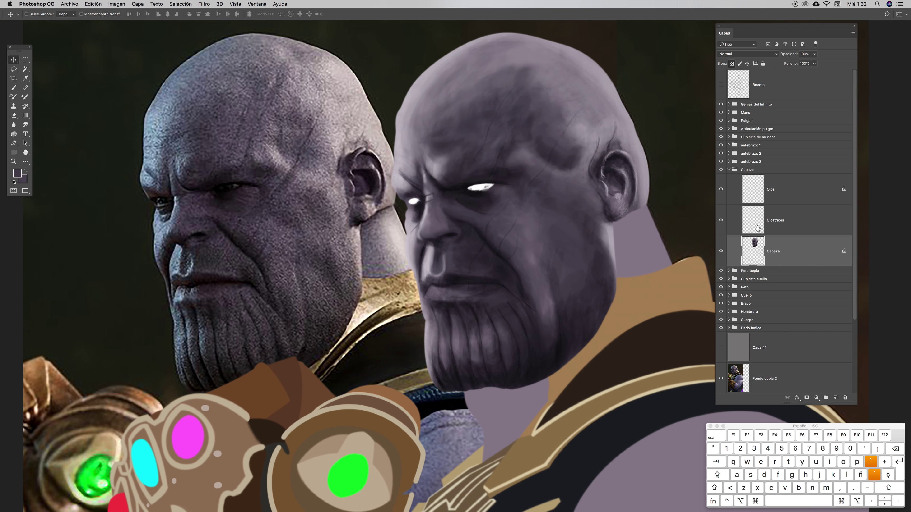
left_click(751, 220)
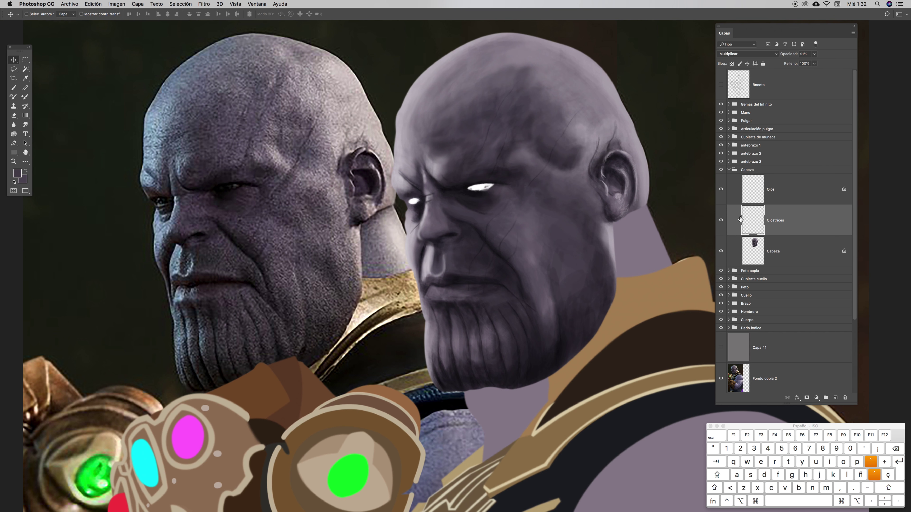
left_click_drag(479, 184, 490, 183)
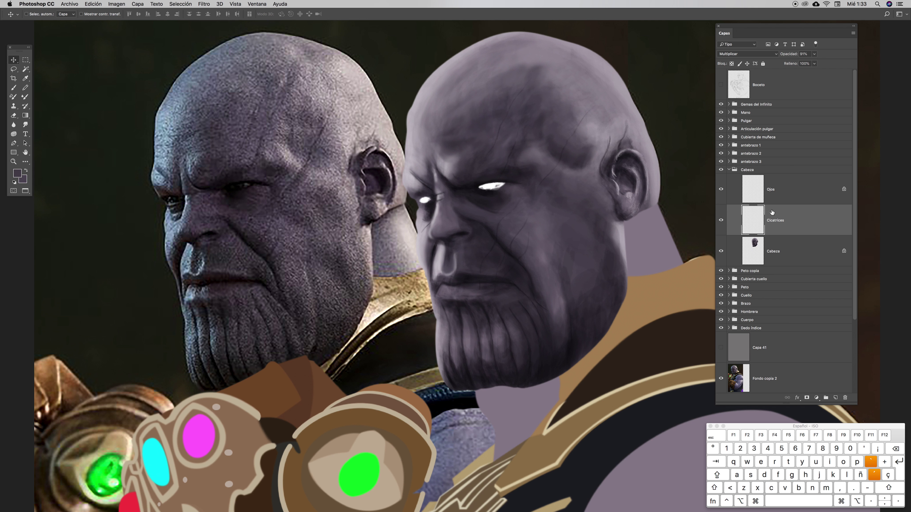
key("super")
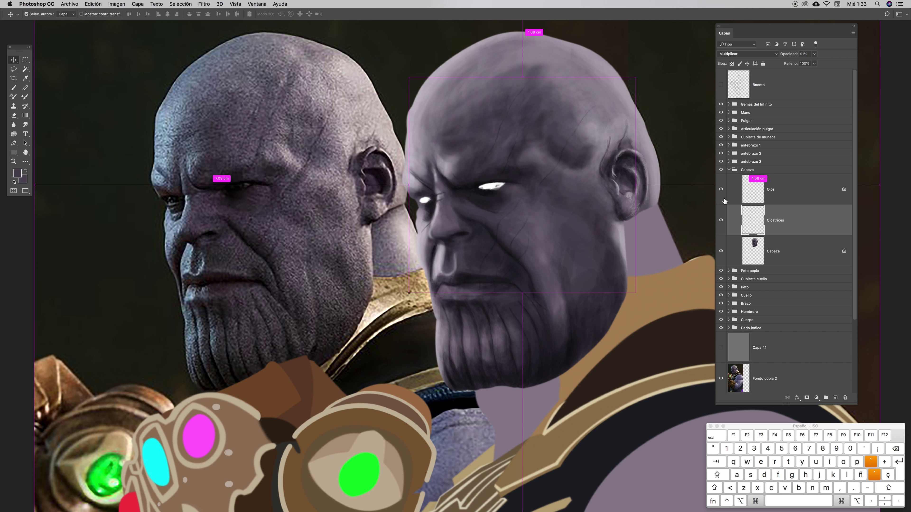
key("super+j")
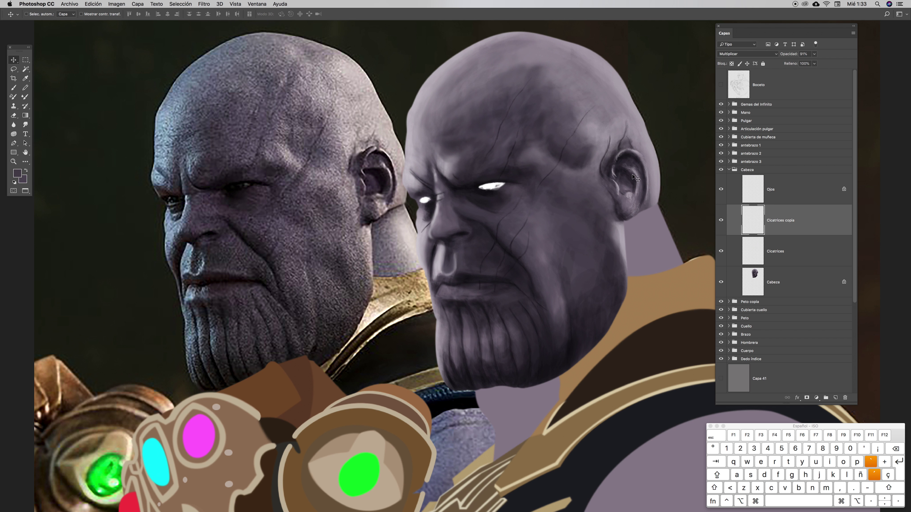
scroll(456, 259, "up", 2)
scroll(455, 260, "left", 2)
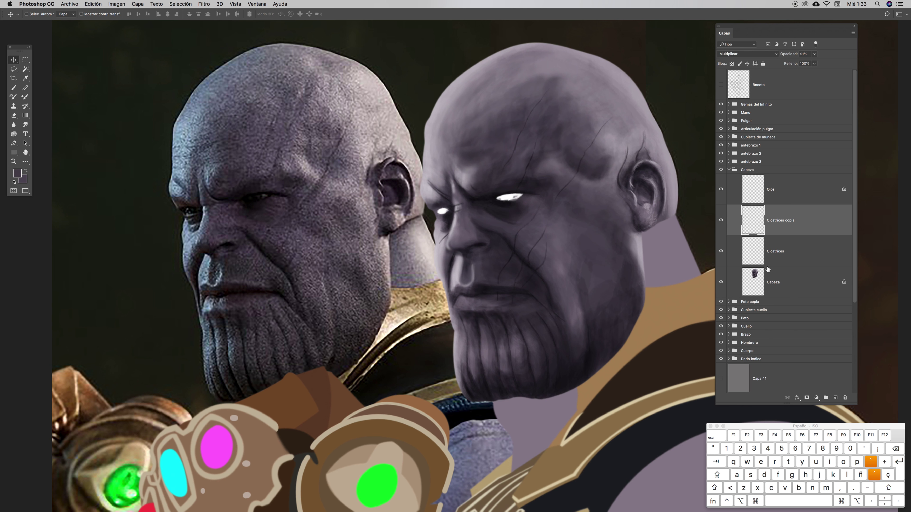
Select the Cabeza layer and show the Boceto sketch layer as a guide for detailing the brow and eyes
left_click(753, 284)
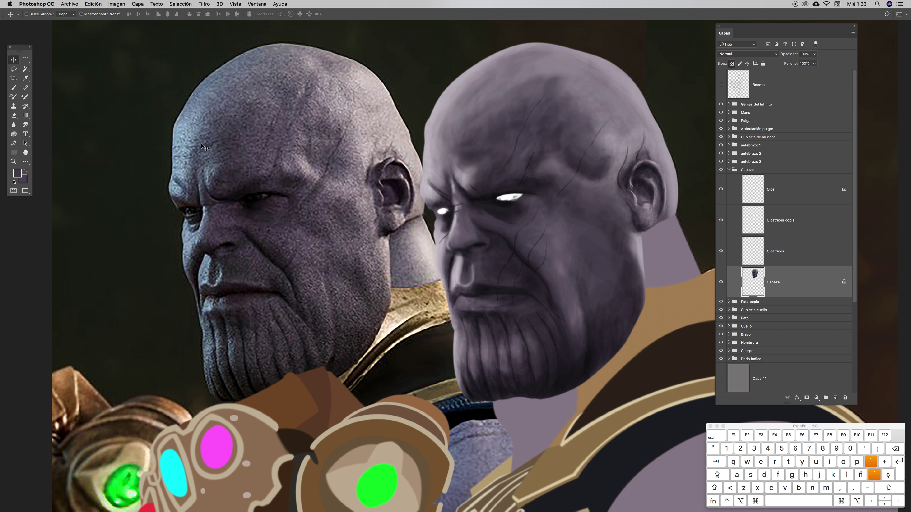
left_click(721, 85)
key("z")
left_click_drag(468, 161, 503, 146)
Switch to the Brush tool, reduce the brush size to 7 px and adjust the tip's angle
key("b")
left_click(455, 90, "ctrl")
left_click_drag(506, 107, 475, 111)
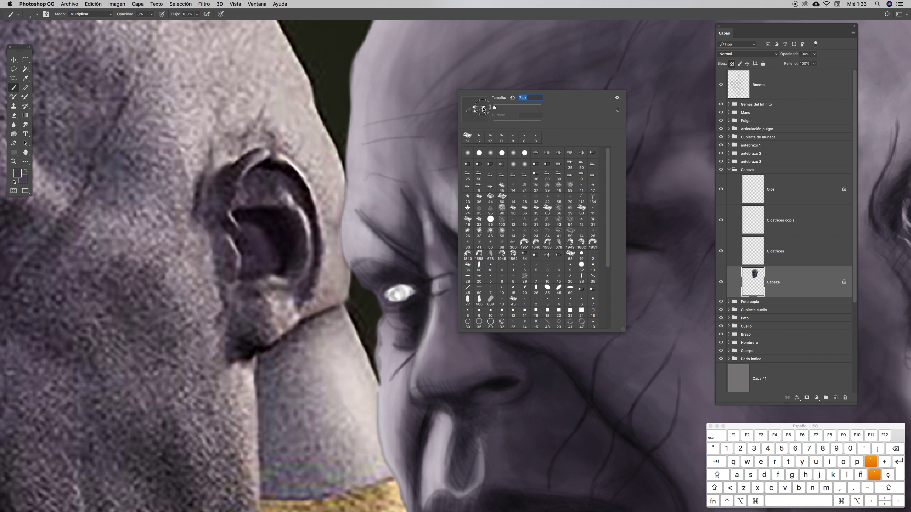
left_click(273, 14)
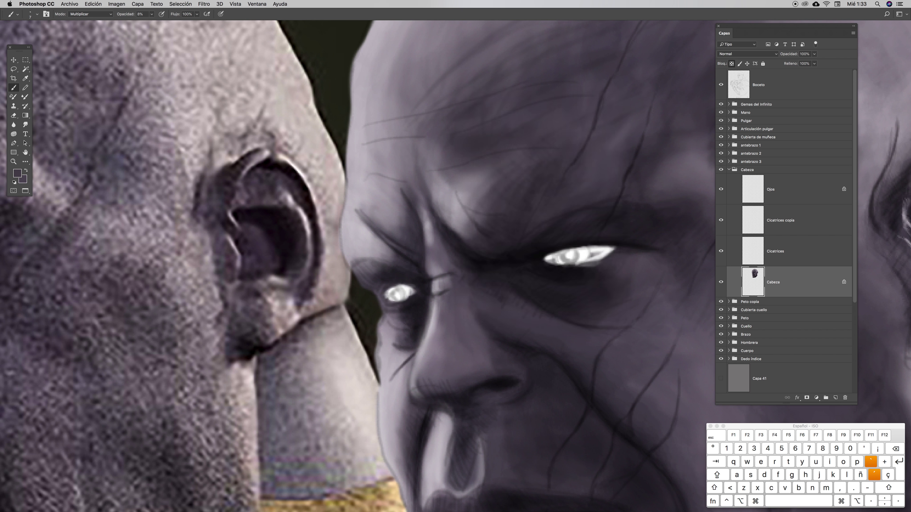
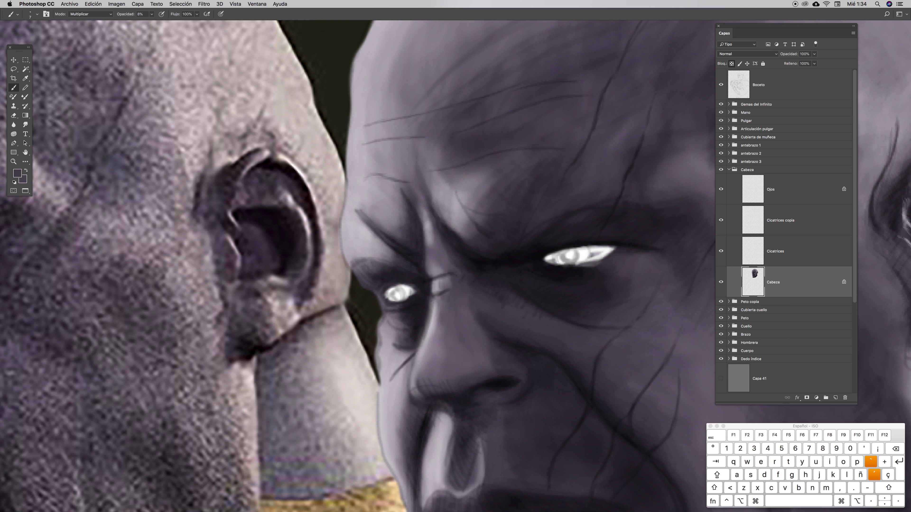
Readjust the 7 px brush tip's angle and hide the Boceto sketch layer
left_click(441, 280, "ctrl")
left_click_drag(432, 281, 431, 285)
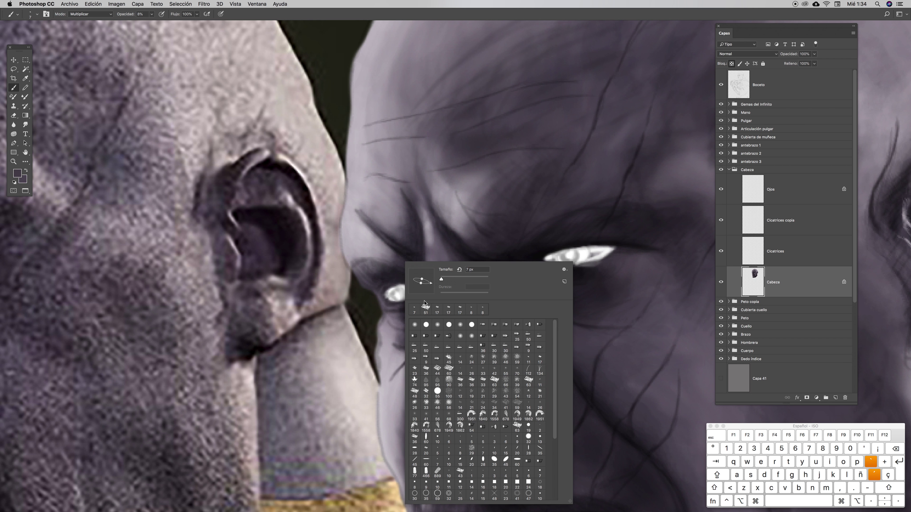
key("Return")
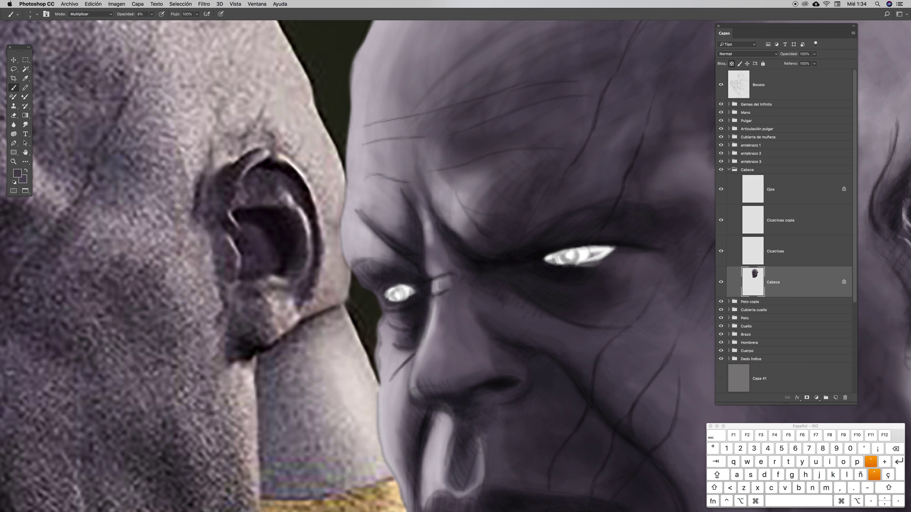
key("super+minus")
key("super+minus")
key("super+minus")
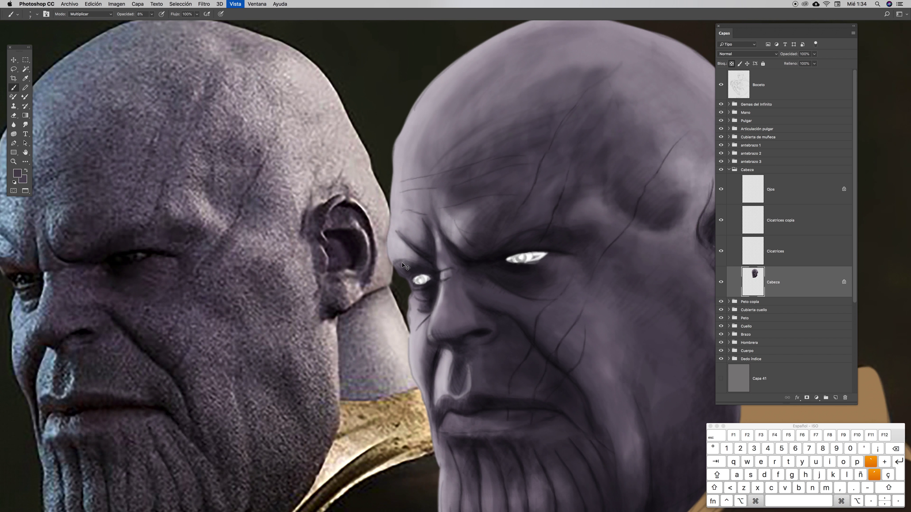
left_click(724, 85)
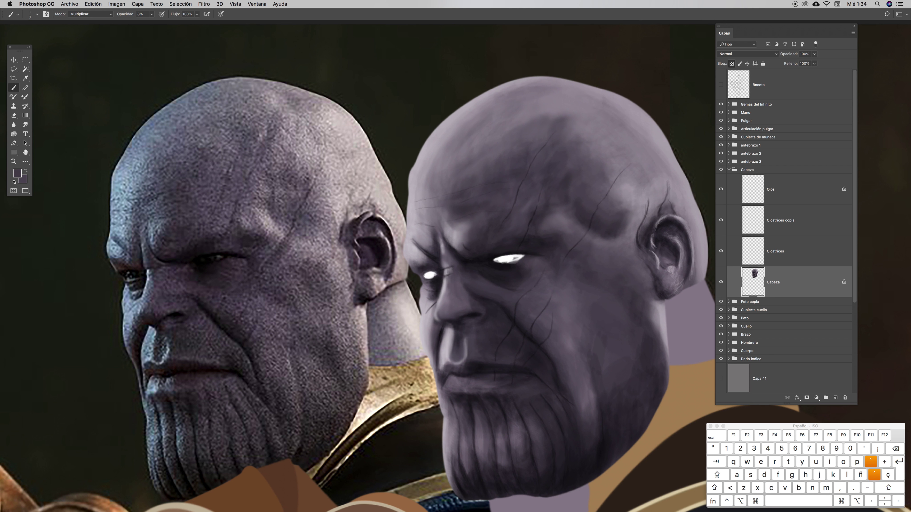
Compare the shaded head with the reference photo, checking the brow, eyes and ear without the sketch
key("super+minus")
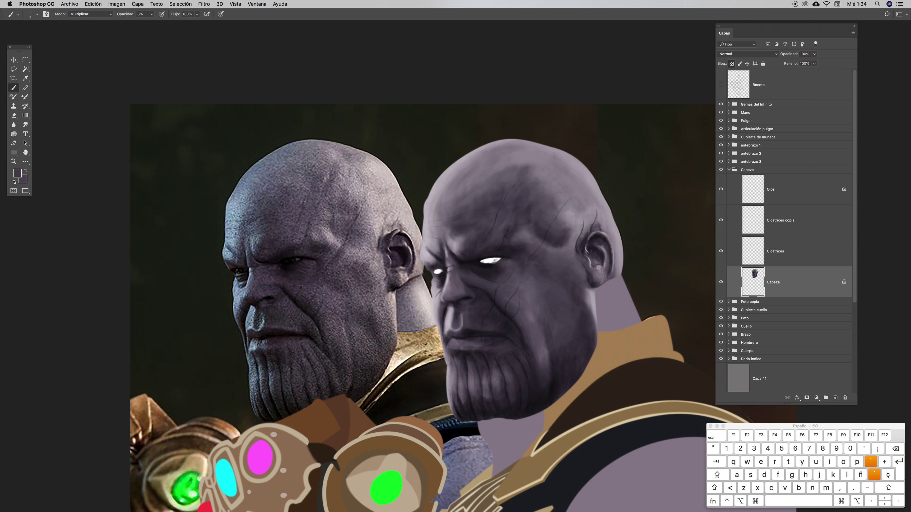
left_click_drag(439, 252, 407, 221)
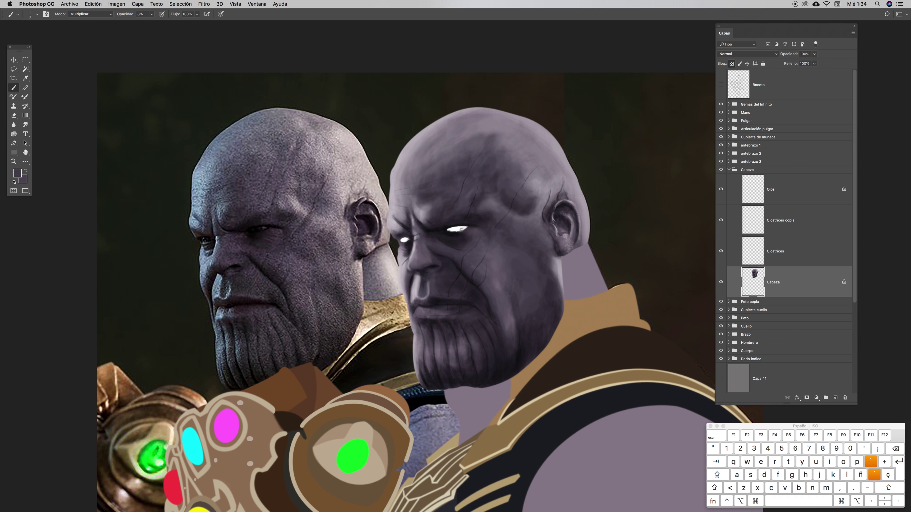
key("super+plus")
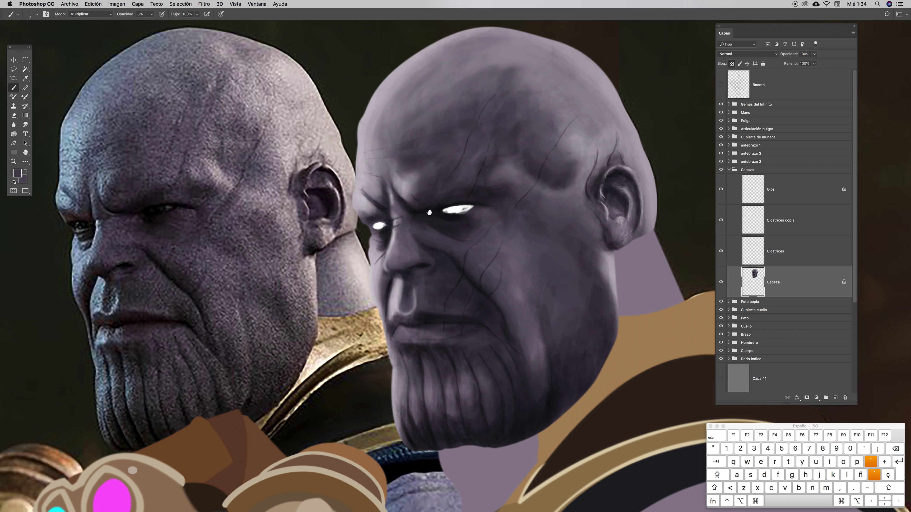
left_click_drag(483, 245, 557, 201)
mouse_move(569, 254)
left_mouse_down()
mouse_move(572, 264)
mouse_move(555, 267)
left_mouse_up()
key("v")
key("super")
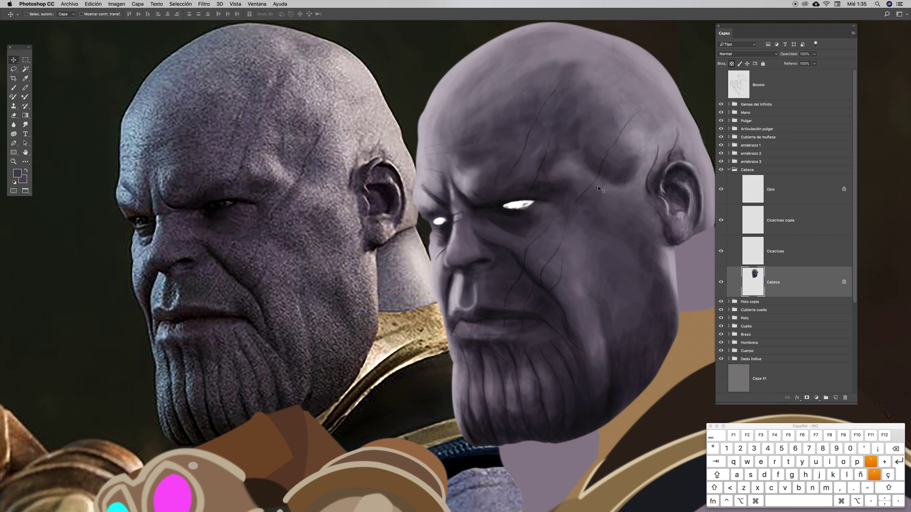
left_click_drag(550, 322, 533, 346)
key("super+z")
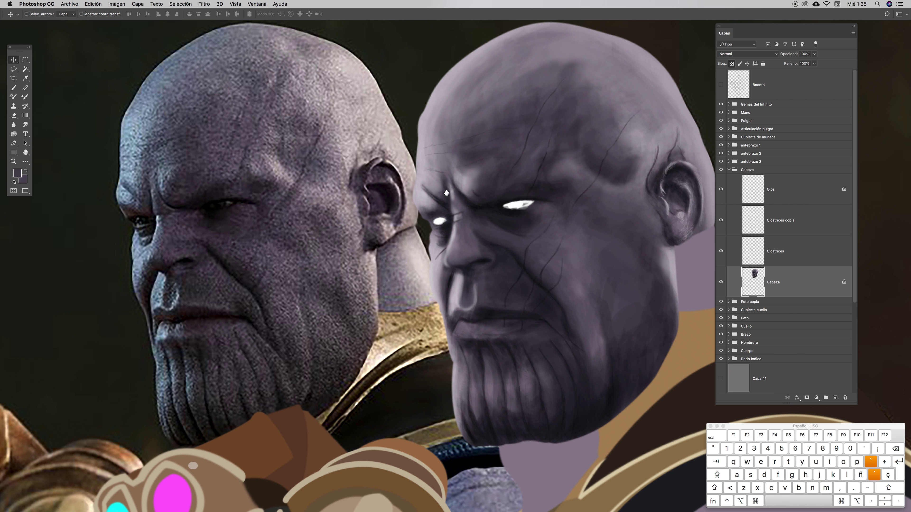
Switch to the Smudge tool and reduce its brush size for blending the ear on the Cabeza layer
left_click_drag(489, 255, 465, 255)
left_click_drag(528, 254, 429, 277)
key("super+space")
left_click_drag(561, 198, 612, 138)
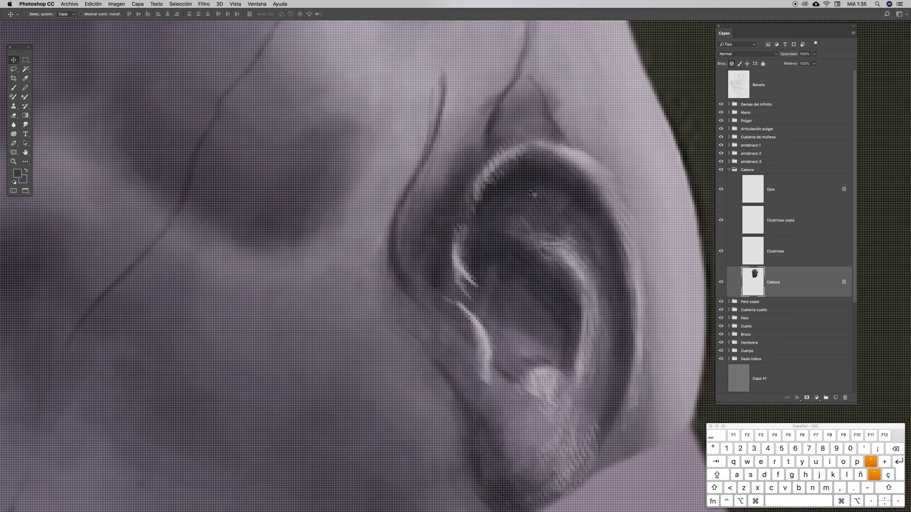
key("super+minus")
key("super+minus")
key("super+minus")
key("super+minus")
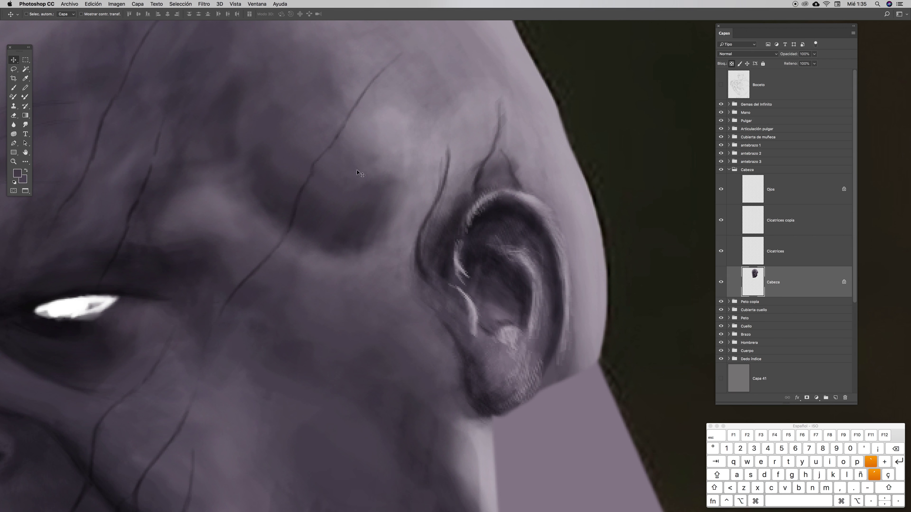
left_click(26, 124)
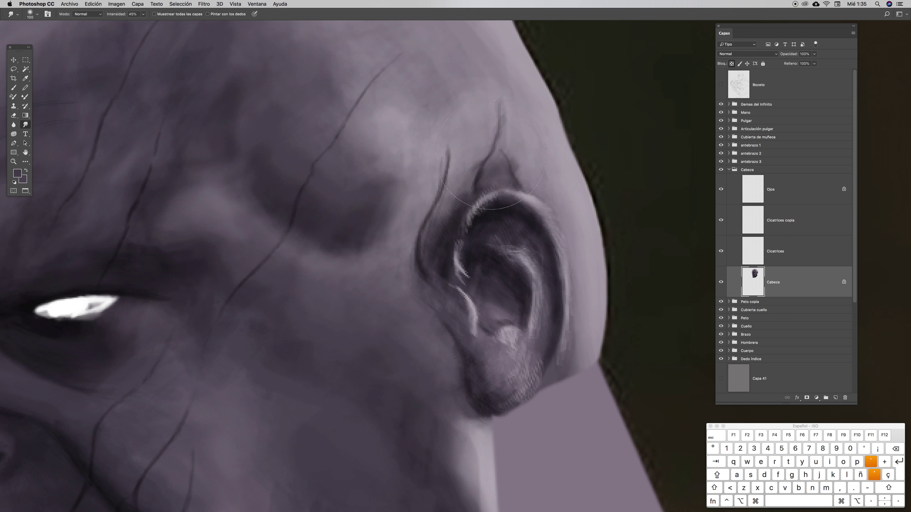
left_click(487, 155, "ctrl")
left_click_drag(534, 173, 525, 173)
left_click(500, 10)
Smudge the highlights along the ear's outer rim, inner folds and lobe to soften the brushwork
mouse_move(482, 205)
left_mouse_down()
mouse_move(466, 216)
mouse_move(506, 194)
left_mouse_up()
mouse_move(462, 260)
left_mouse_down()
mouse_move(458, 240)
mouse_move(497, 238)
mouse_move(528, 260)
mouse_move(511, 253)
mouse_move(541, 253)
mouse_move(540, 264)
mouse_move(539, 253)
mouse_move(499, 256)
left_mouse_up()
mouse_move(454, 289)
left_mouse_down()
mouse_move(475, 313)
mouse_move(480, 341)
mouse_move(516, 346)
mouse_move(511, 378)
mouse_move(531, 363)
mouse_move(508, 400)
mouse_move(518, 402)
mouse_move(538, 378)
left_mouse_up()
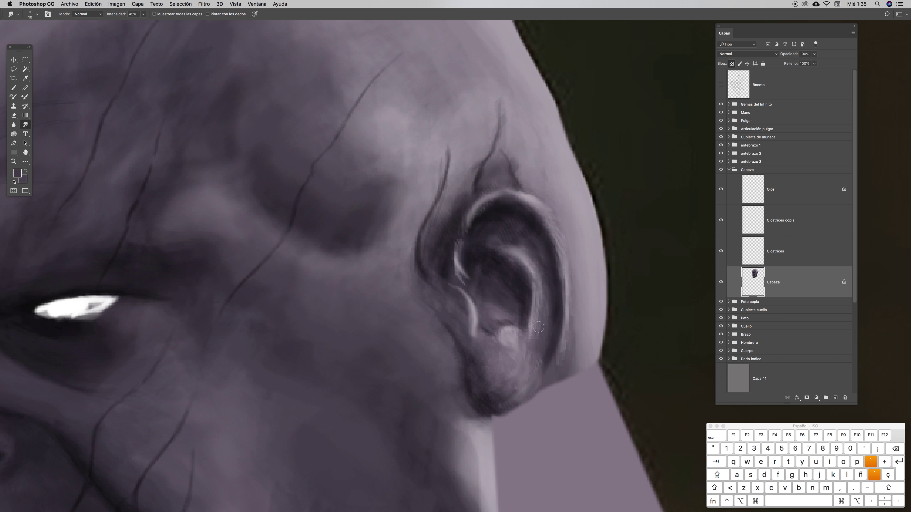
left_click_drag(533, 208, 547, 222)
left_click_drag(567, 264, 560, 311)
key("super+minus")
key("super+minus")
key("super+minus")
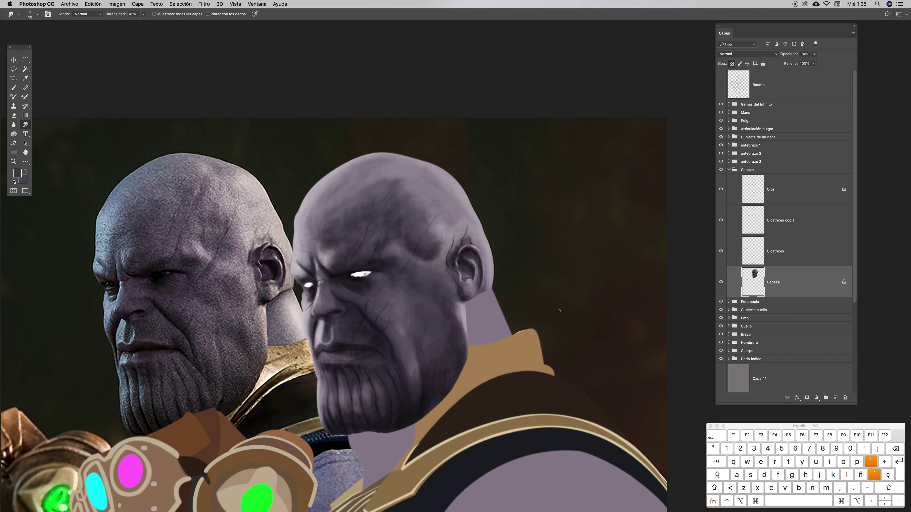
Sample the white of the glowing eye as the foreground color and return to the Brush tool
key("space")
left_click_drag(442, 257, 506, 201)
key("space")
left_click_drag(484, 239, 523, 216)
key("z")
key("i")
key("space")
left_click_drag(264, 226, 269, 236)
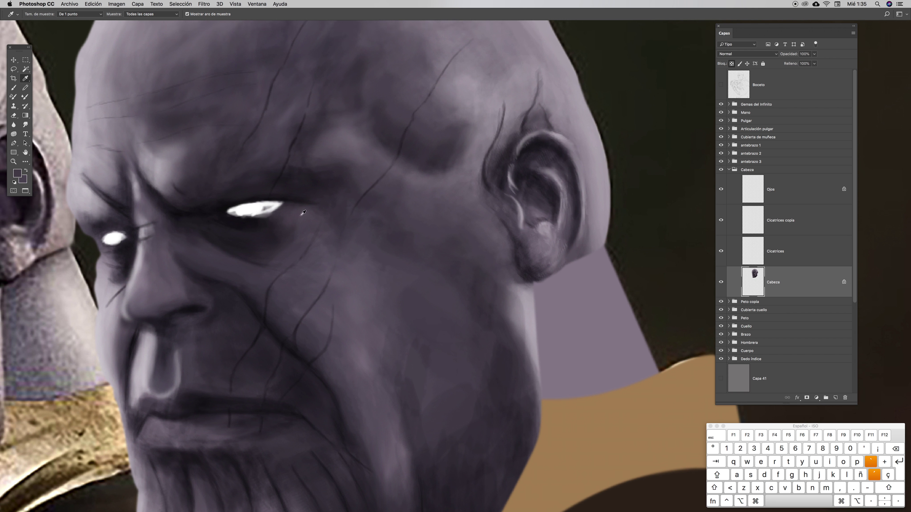
left_click(252, 206)
key("b")
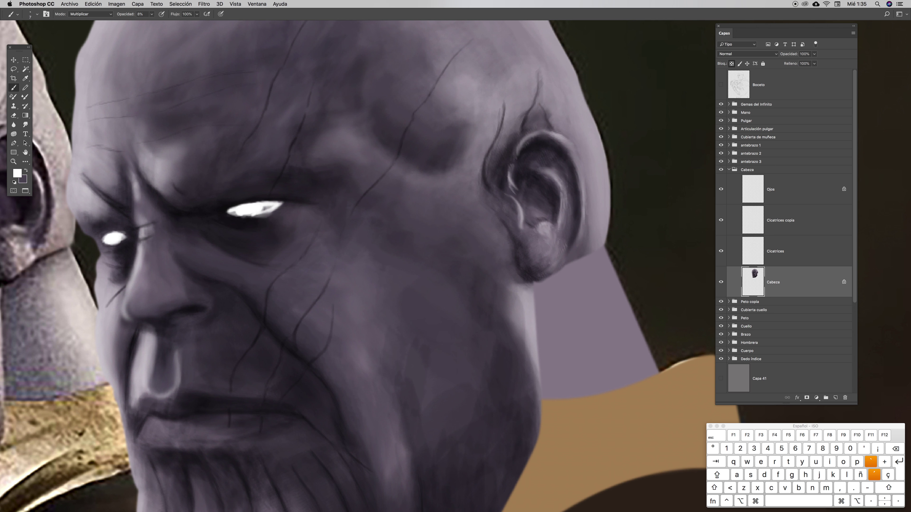
Adjust the brush tip's angle and change the brush's blending mode to Normal
right_click(538, 100)
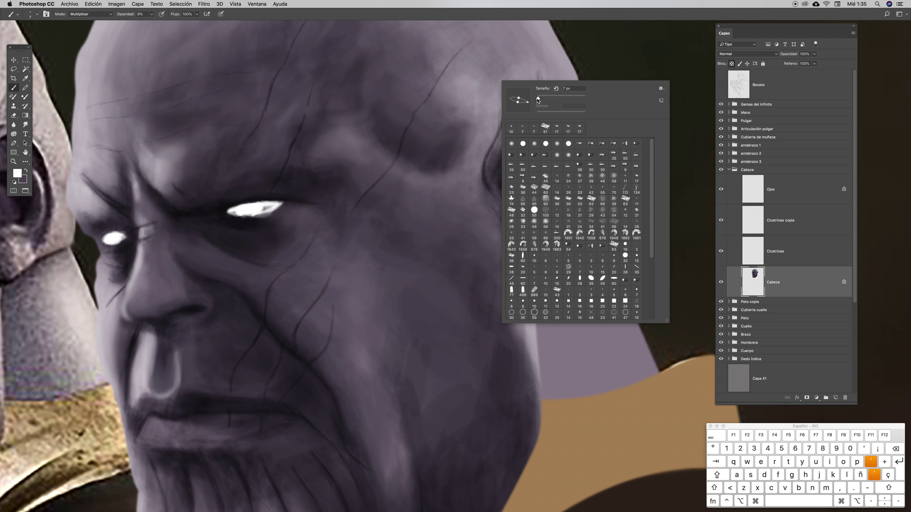
left_click_drag(518, 98, 519, 92)
left_click(563, 12)
key("z")
mouse_move(564, 135)
left_mouse_down()
mouse_move(592, 114)
mouse_move(581, 124)
left_mouse_up()
scroll(580, 124, "down", 4)
key("b")
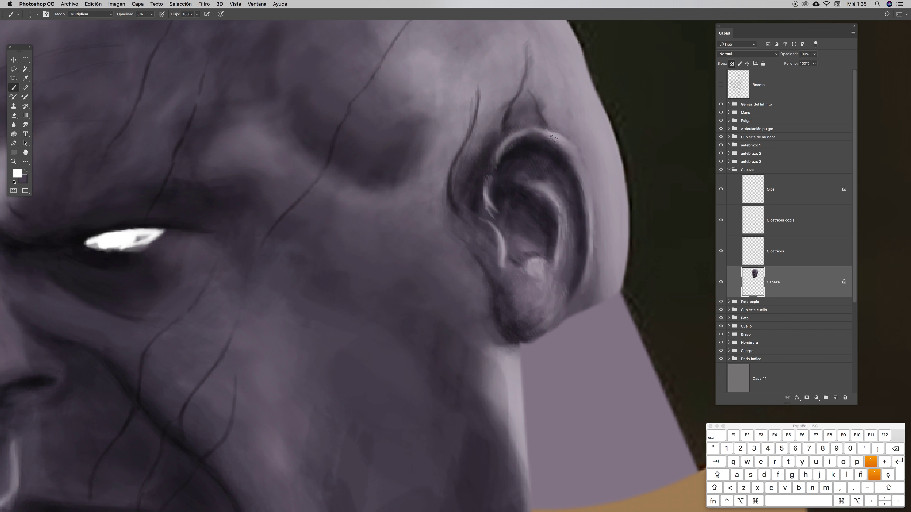
left_click(89, 14)
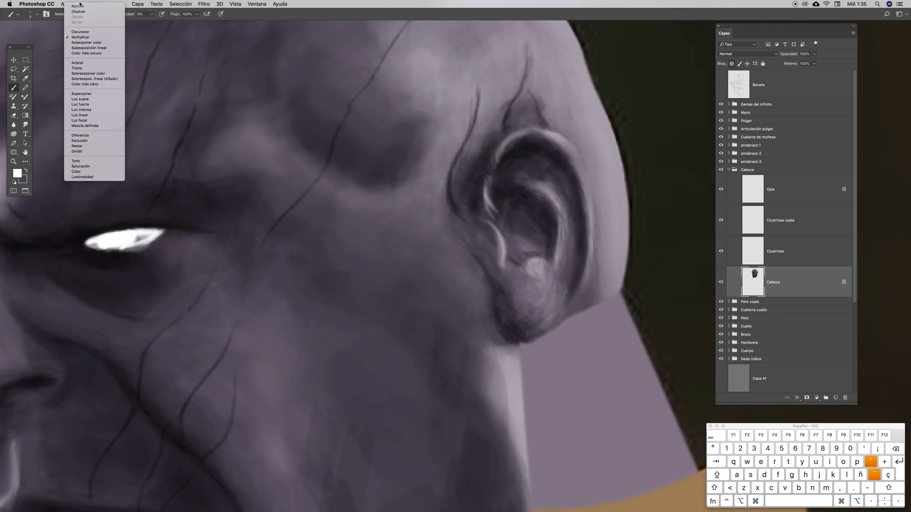
left_click(151, 16)
left_click(257, 14)
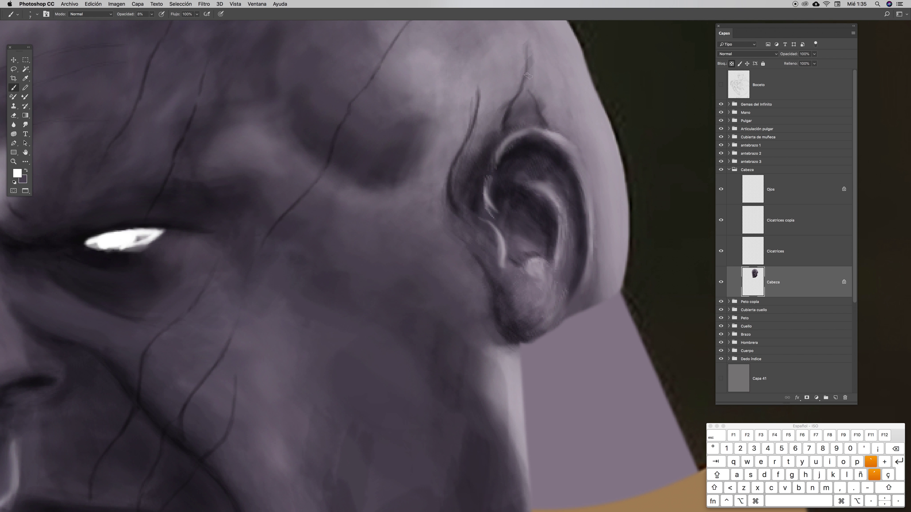
Paint fine white highlights along the ear's upper rim and inner folds at 8% opacity
mouse_move(556, 140)
left_mouse_down()
mouse_move(577, 167)
mouse_move(611, 157)
left_mouse_up()
left_click(577, 169, "ctrl")
left_click(573, 155)
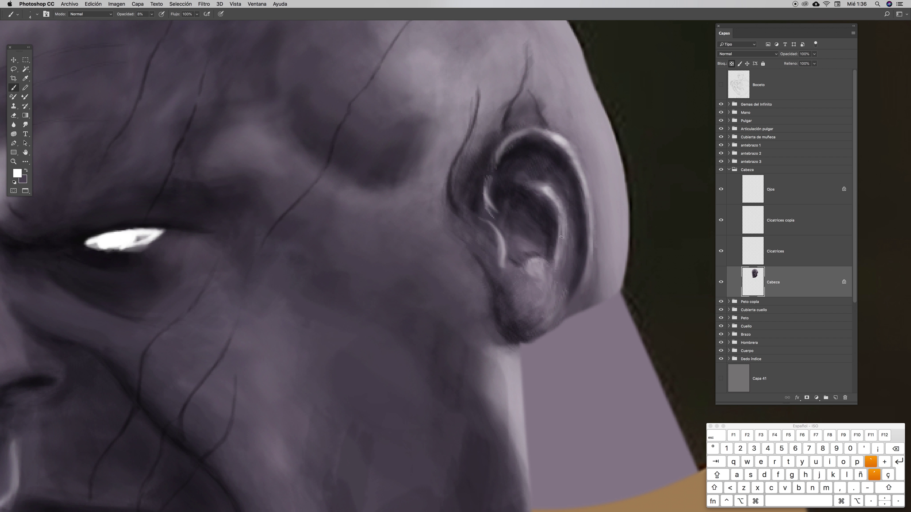
mouse_move(538, 265)
left_mouse_down()
mouse_move(499, 255)
mouse_move(497, 233)
mouse_move(512, 270)
mouse_move(501, 258)
mouse_move(497, 215)
left_mouse_up()
mouse_move(493, 176)
left_mouse_down()
mouse_move(489, 197)
mouse_move(513, 215)
left_mouse_up()
Compare the highlighted ear and the whole head with the reference photo
key("super+minus")
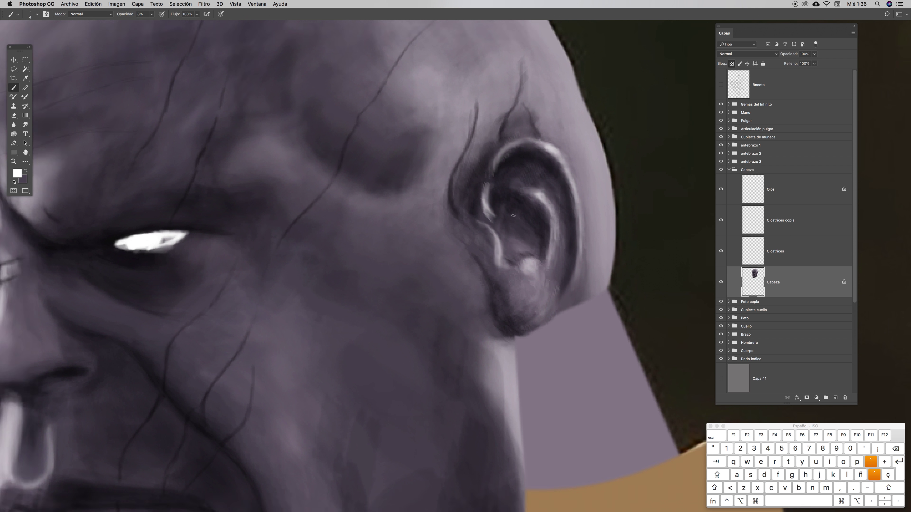
key("super+minus")
key("super+minus")
key("super+minus")
key("super+minus")
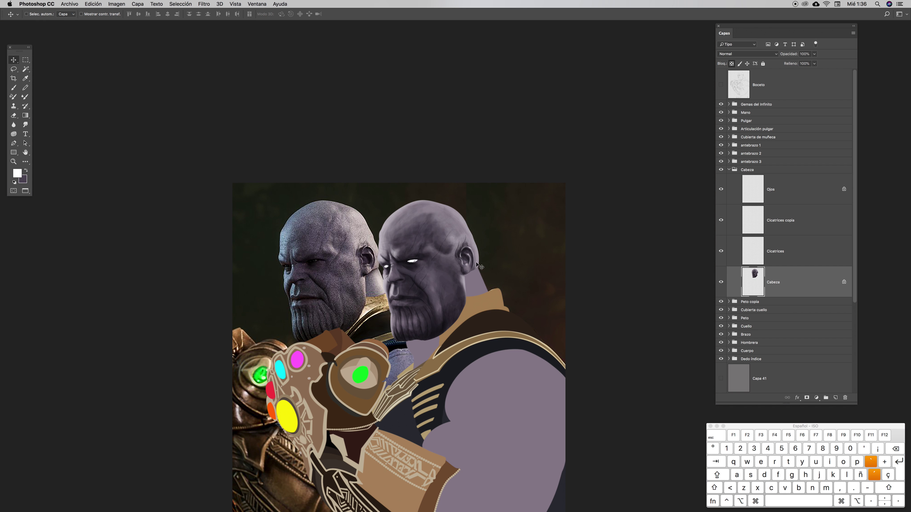
key("z")
left_click(400, 278)
left_click_drag(401, 281, 542, 253)
key("v")
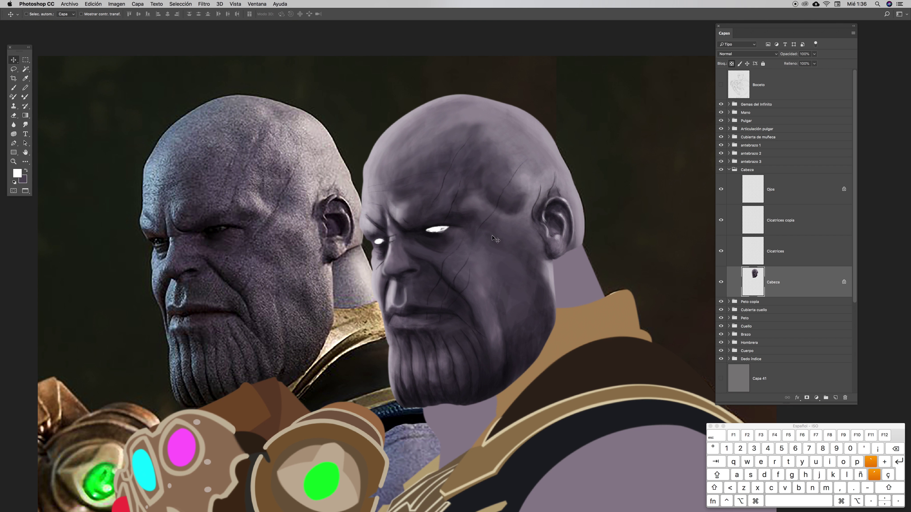
Set the white highlight brush to 11 px with an adjusted tip for the facial details
key("b")
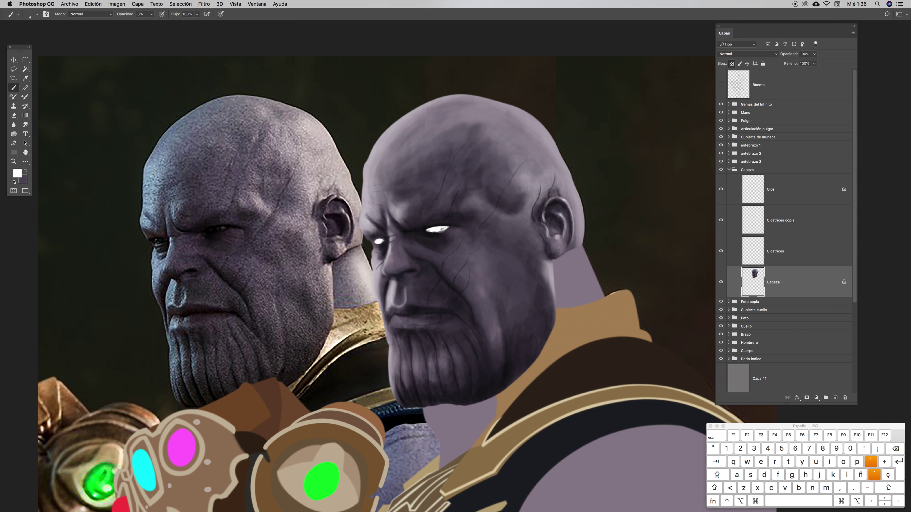
key("z")
left_click_drag(360, 203, 376, 179)
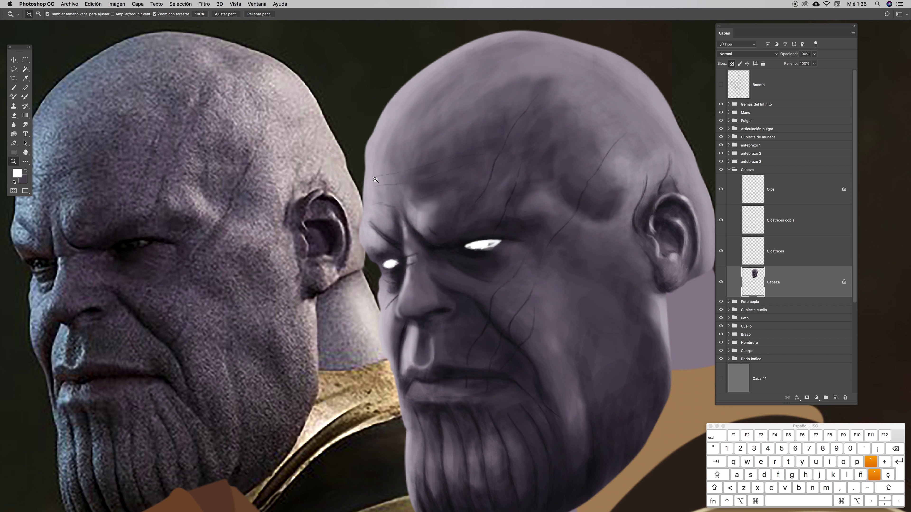
key("b")
right_click(423, 206)
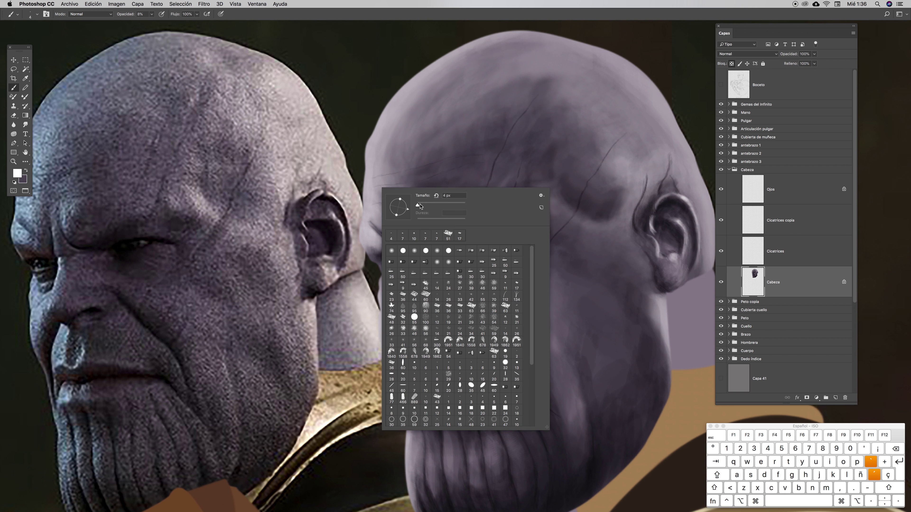
left_click_drag(424, 205, 426, 207)
key("Return")
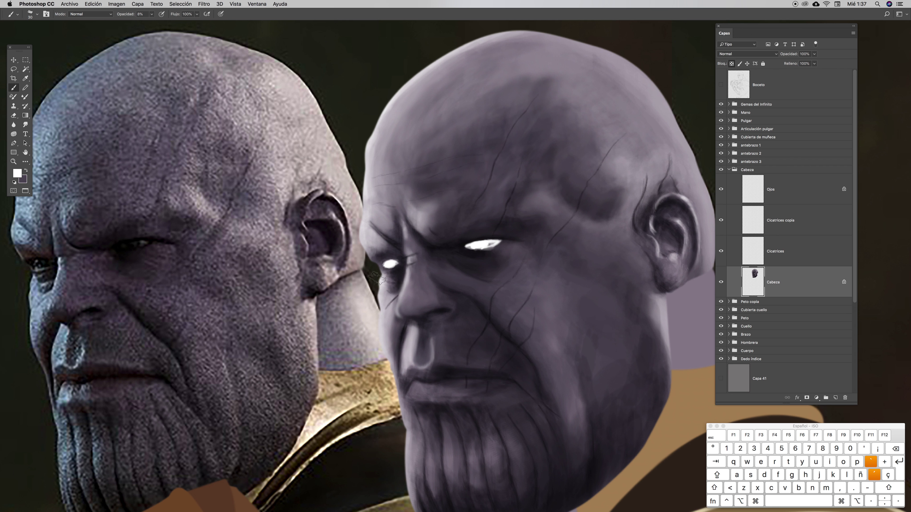
left_click(391, 259, "ctrl")
left_click_drag(431, 228, 425, 230)
left_click(414, 17)
Lower the brush opacity to 4% and paint white highlights on the lower lip and the chin folds
left_click_drag(427, 331, 467, 265)
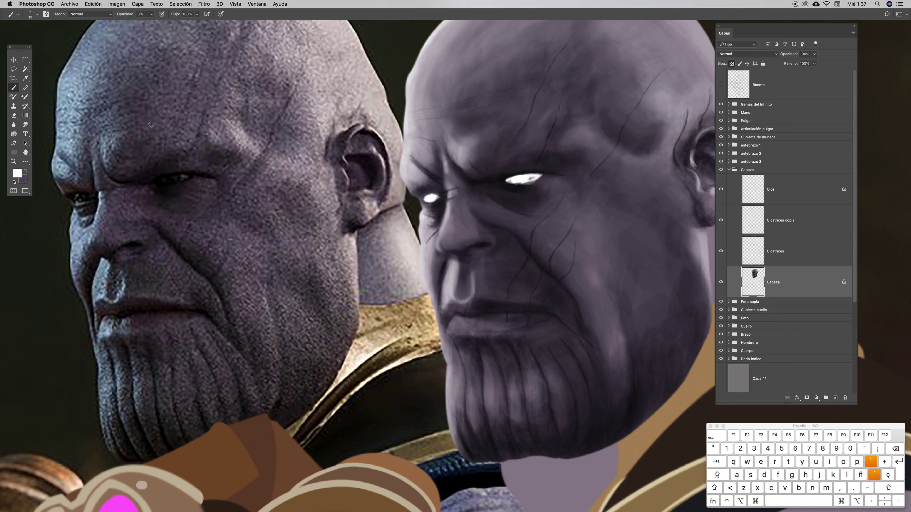
left_click(151, 14)
left_click_drag(151, 22, 150, 22)
left_click(249, 15)
mouse_move(457, 324)
left_mouse_down()
mouse_move(466, 330)
mouse_move(455, 330)
left_mouse_up()
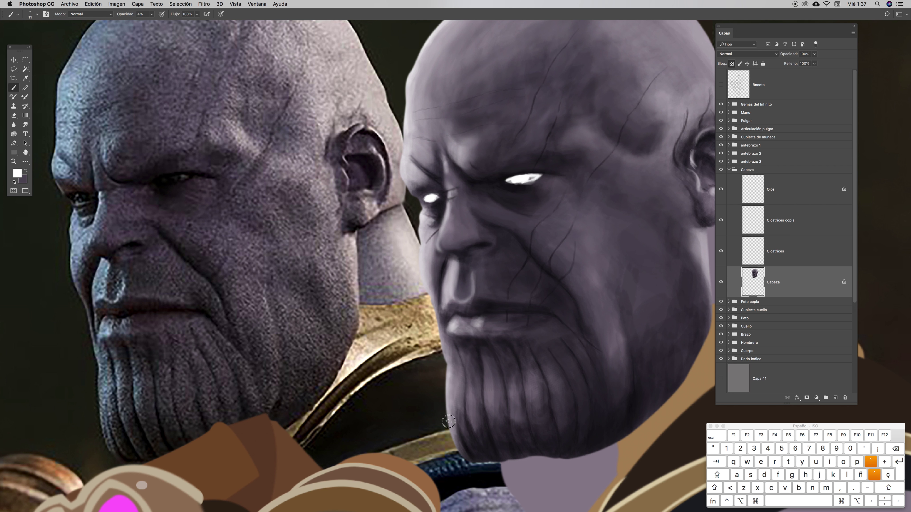
left_click(474, 362, "ctrl")
mouse_move(468, 394)
left_mouse_down()
mouse_move(462, 362)
mouse_move(474, 435)
mouse_move(458, 350)
mouse_move(467, 383)
mouse_move(477, 368)
mouse_move(480, 387)
mouse_move(494, 391)
mouse_move(486, 394)
mouse_move(486, 380)
mouse_move(486, 397)
mouse_move(488, 373)
mouse_move(489, 414)
mouse_move(482, 361)
mouse_move(494, 408)
mouse_move(487, 415)
mouse_move(484, 355)
mouse_move(490, 381)
mouse_move(516, 375)
mouse_move(507, 374)
mouse_move(516, 421)
mouse_move(500, 359)
left_mouse_up()
mouse_move(500, 360)
left_mouse_down()
mouse_move(508, 392)
mouse_move(502, 360)
left_mouse_up()
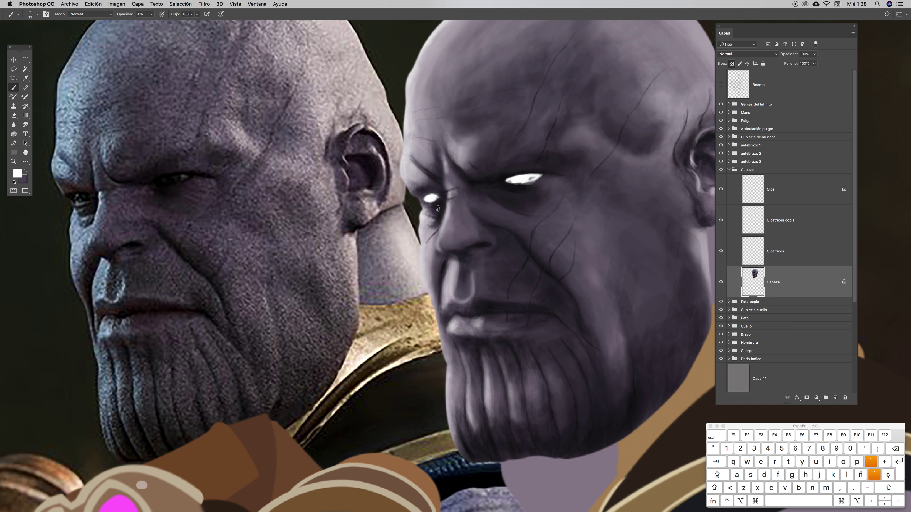
Add soft white highlights beside the nose and along its bridge, enlarging the brush for broader strokes
mouse_move(447, 214)
left_mouse_down()
mouse_move(439, 248)
mouse_move(450, 249)
mouse_move(443, 244)
left_mouse_up()
right_click(481, 200)
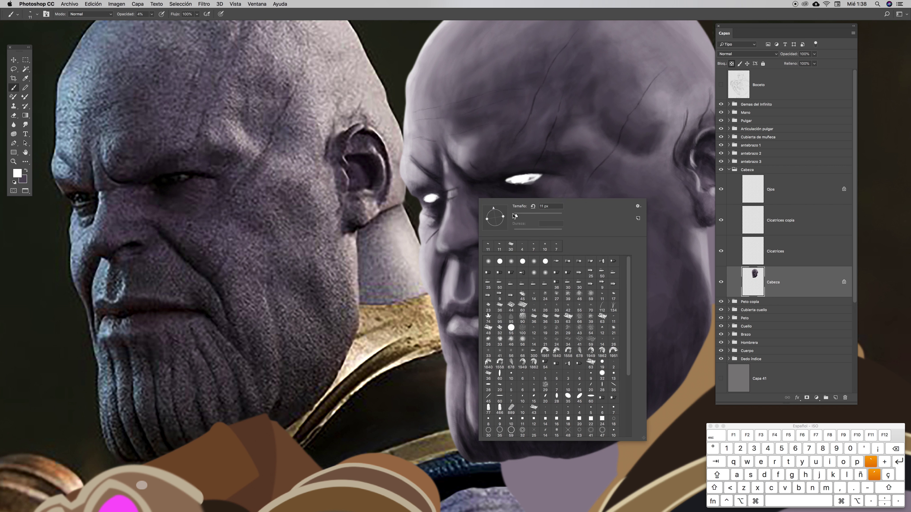
left_click_drag(518, 217, 520, 218)
left_click(448, 249)
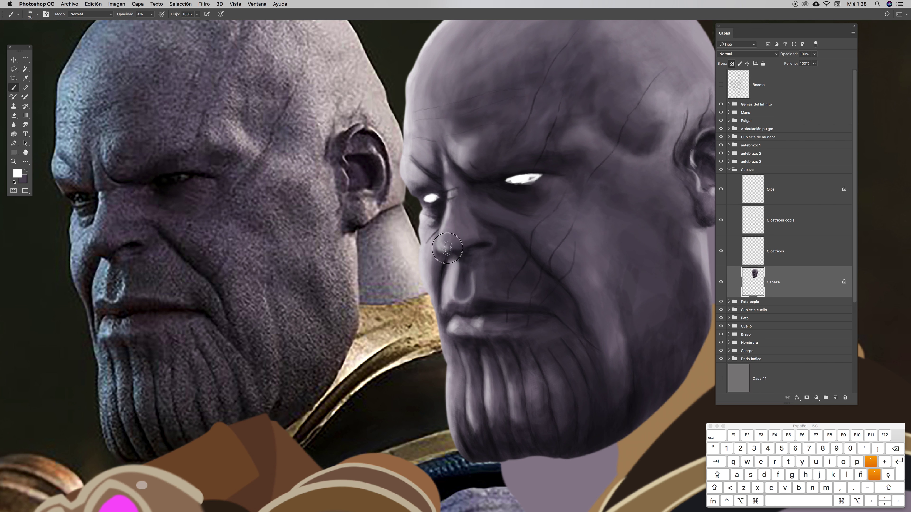
left_click_drag(448, 248, 451, 198)
Swap to the dark purple paint colour and set the brush to 17 px with an adjusted tip
key("x")
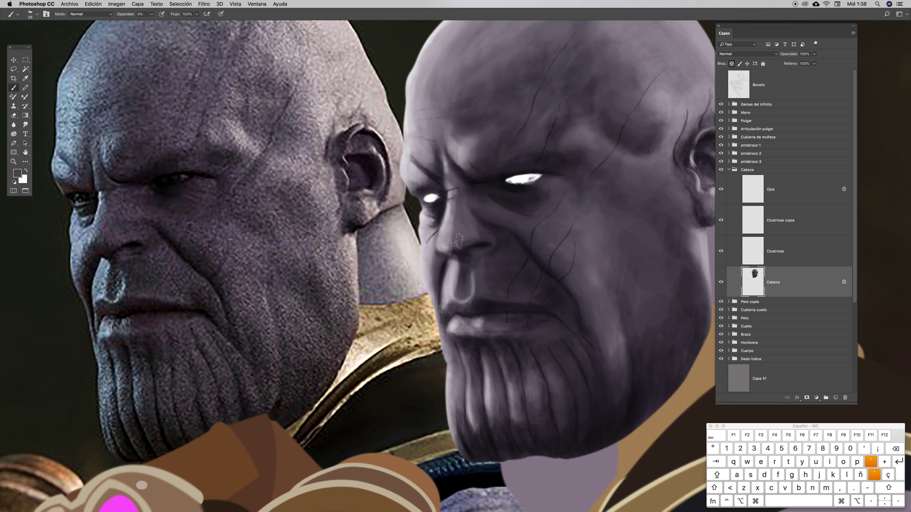
left_click(461, 232, "ctrl")
left_click_drag(506, 249, 504, 248)
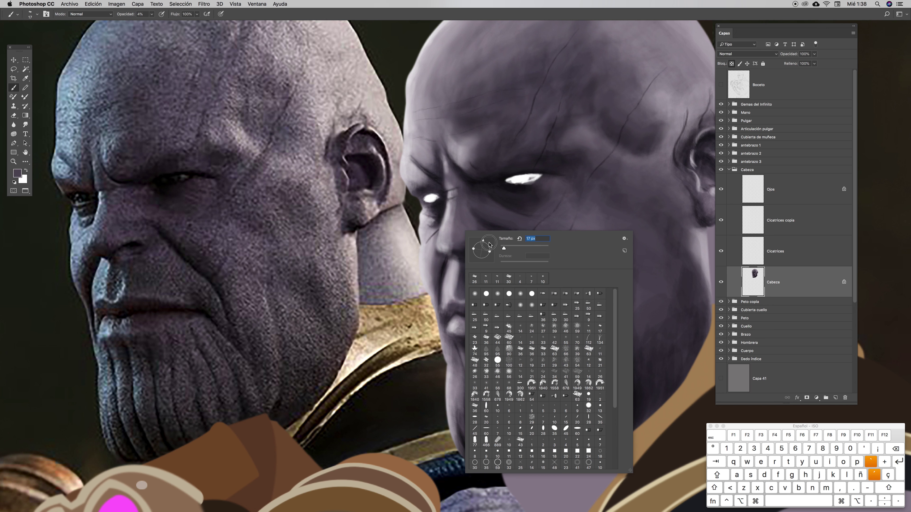
key("Return")
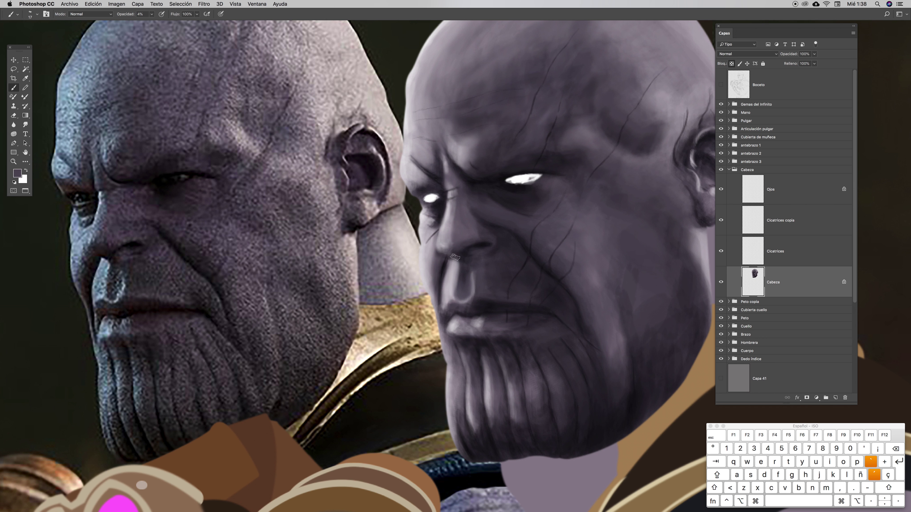
Sample a dark skin tone beneath the nose and set the brush blending mode to Multiplicar
key("i")
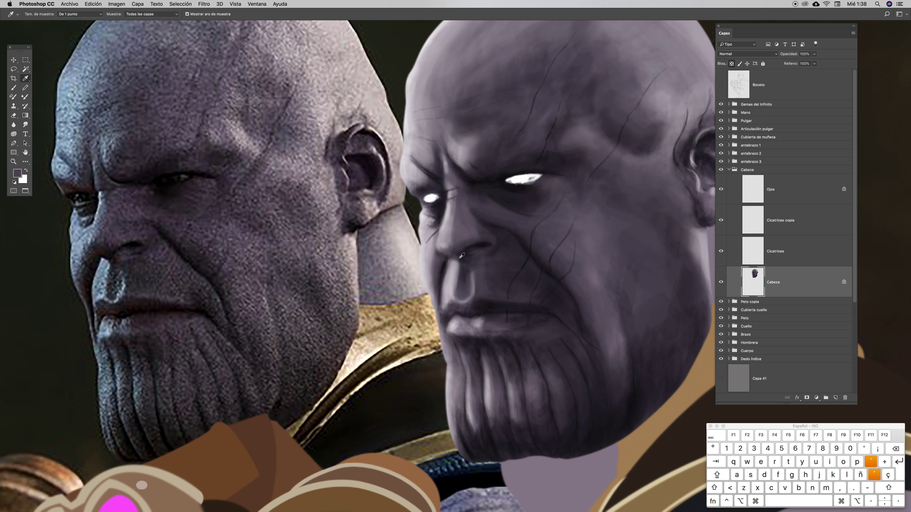
left_click(458, 251)
key("b")
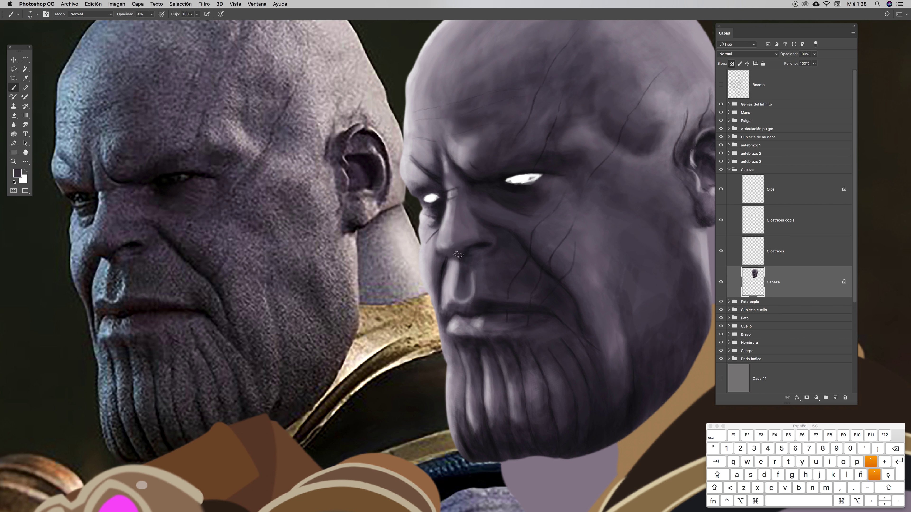
key("i")
left_click(463, 254)
key("b")
left_click(101, 15)
left_click(86, 45)
Reduce the brush to 10 px and darken the underside of the nose tip
key("z")
left_click_drag(447, 247, 454, 245)
left_click(454, 245)
key("b")
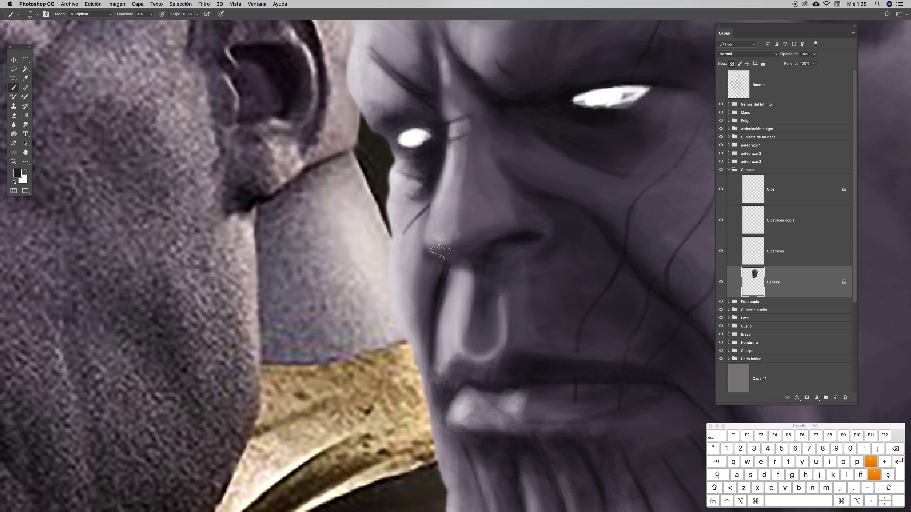
left_click(486, 211, "ctrl")
left_click_drag(527, 229, 525, 230)
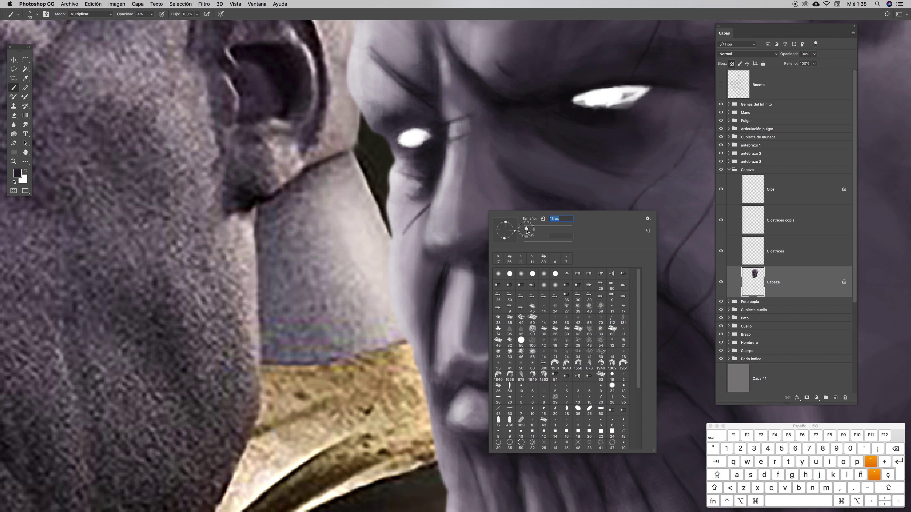
mouse_move(433, 248)
left_mouse_down()
mouse_move(453, 257)
mouse_move(446, 246)
left_mouse_up()
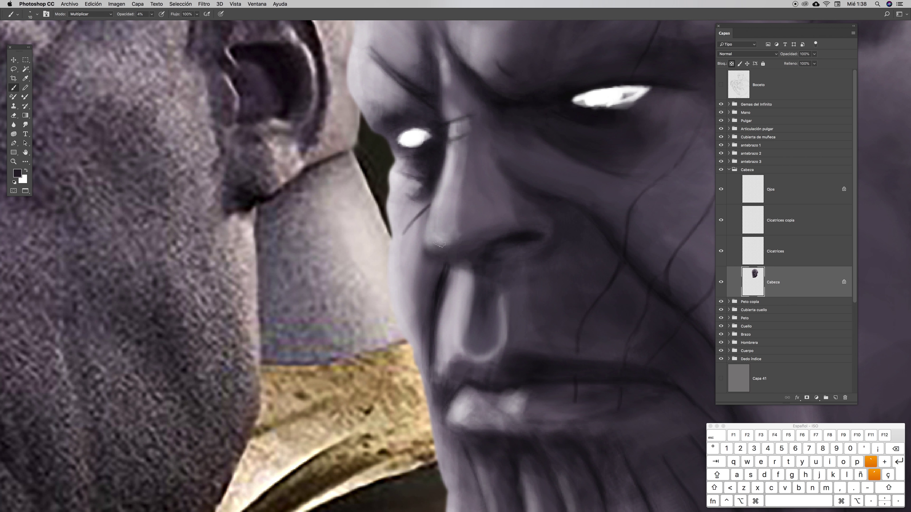
Deepen the shadow under the nose and nostril while adjusting the brush opacity, finishing at 4%
left_click(152, 14)
left_click(235, 14)
left_click_drag(437, 253, 467, 254)
left_click(151, 14)
left_click_drag(150, 26, 148, 26)
left_click(235, 16)
mouse_move(485, 246)
left_mouse_down()
mouse_move(461, 257)
mouse_move(478, 262)
mouse_move(447, 260)
mouse_move(486, 265)
mouse_move(487, 251)
mouse_move(466, 253)
left_mouse_up()
Shrink the brush to 4 px and darken the fine crease across the top of the nose bridge
left_click(494, 105, "ctrl")
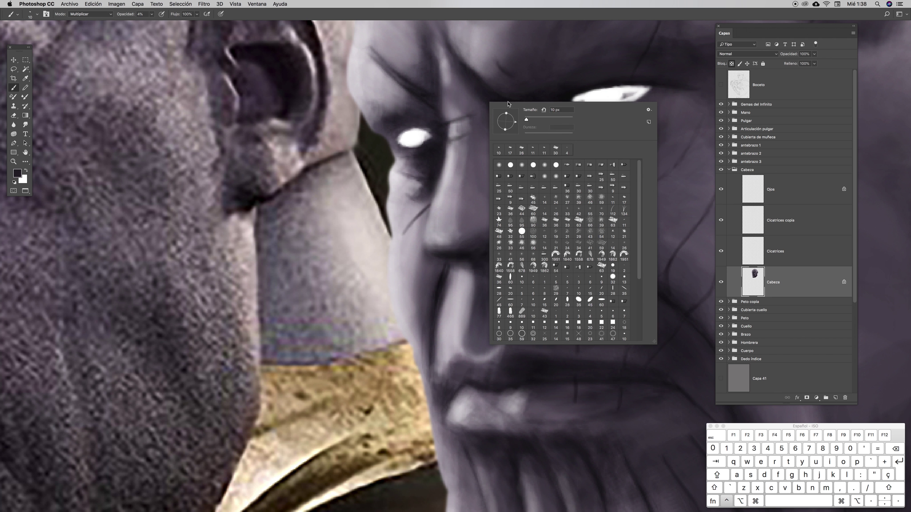
left_click_drag(526, 121, 525, 121)
left_click(515, 53)
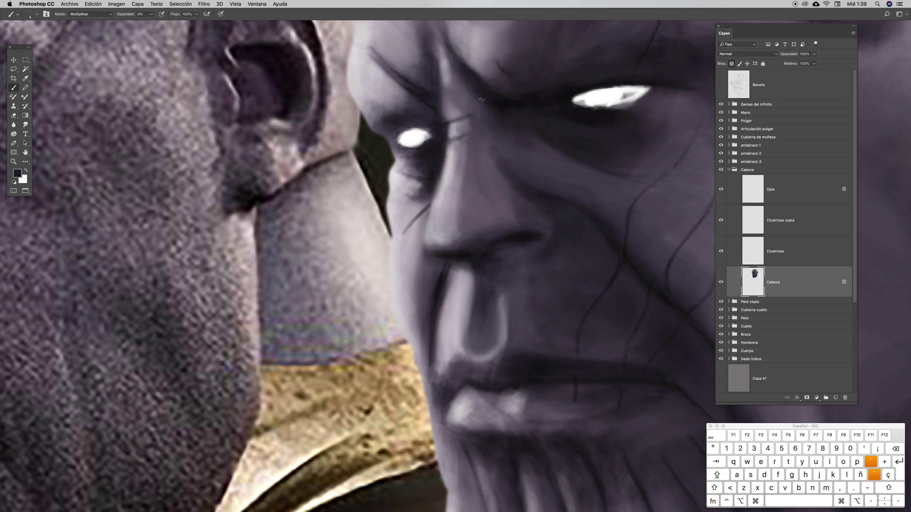
left_click_drag(453, 118, 463, 119)
Compare the whole painted head and then the shaded face with the reference photo
key("super+minus")
key("super+minus")
key("super+minus")
key("super+minus")
key("super+minus")
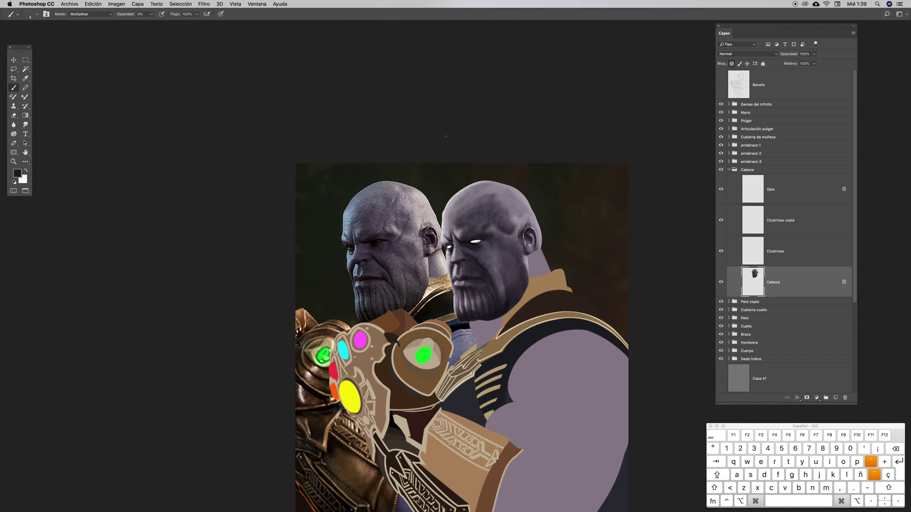
key("v")
left_click_drag(472, 236, 456, 199)
key("super+plus")
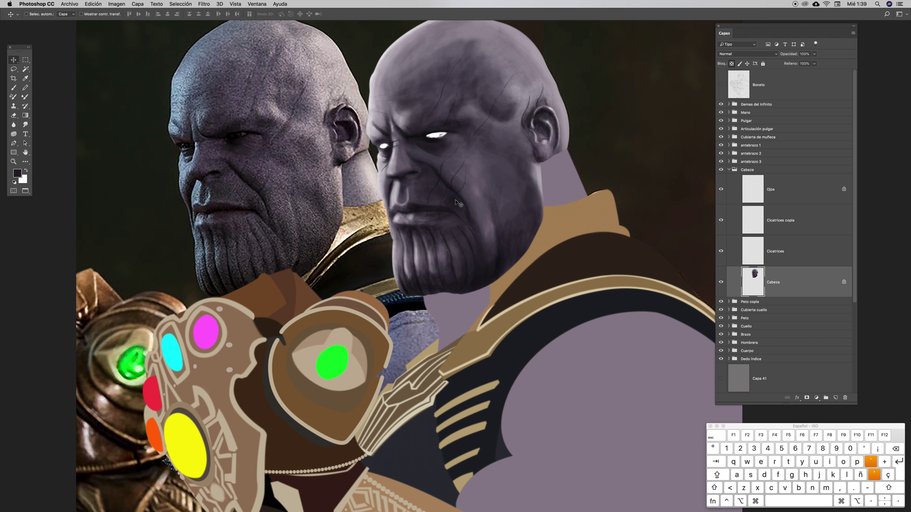
left_click_drag(435, 192, 454, 214)
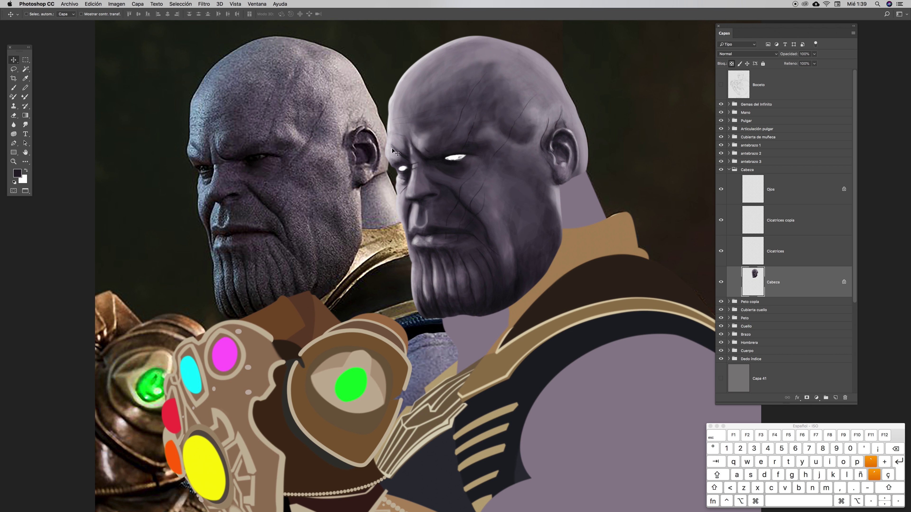
key("z")
left_click(443, 156)
left_click(442, 156)
key("v")
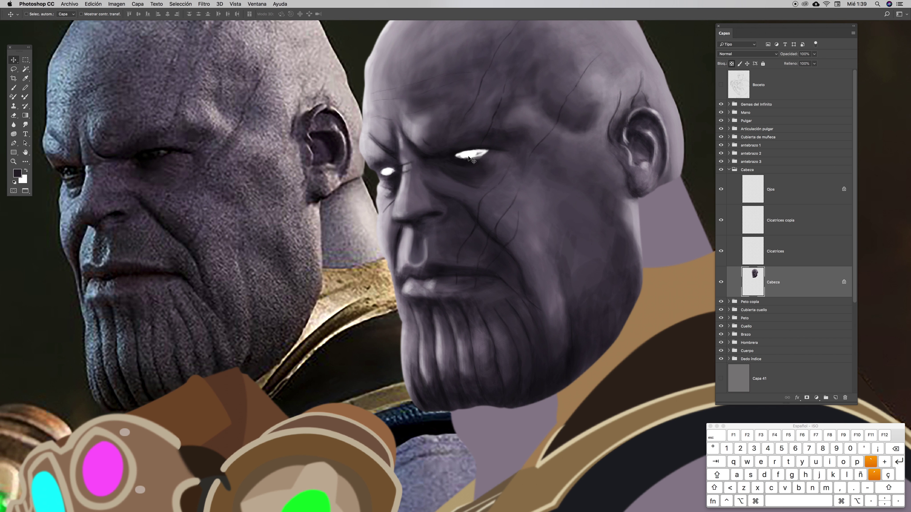
Select the Ojos layer by picking the white eye in the painting
key("super")
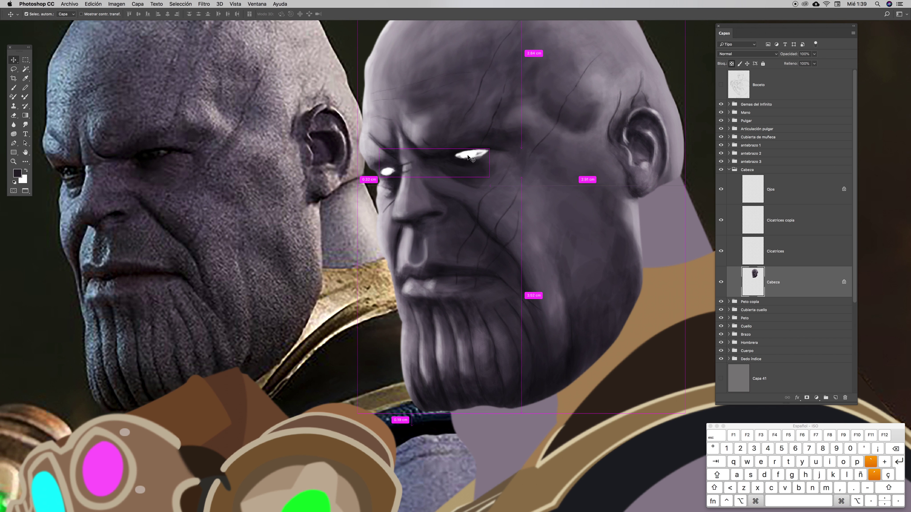
left_click(467, 153)
Try to shift the eyes slightly, undoing the move
key("z")
left_click_drag(466, 151, 524, 133)
key("v")
left_click_drag(465, 160, 464, 162)
key("super+z")
key("super+minus")
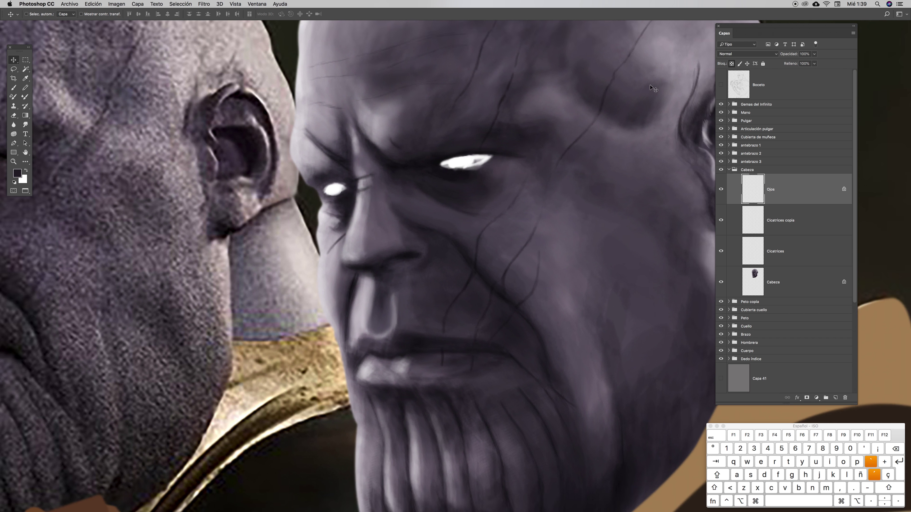
Make the Boceto sketch layer visible as a guide for painting the eye details
left_click(721, 85)
key("z")
left_click_drag(433, 189, 466, 178)
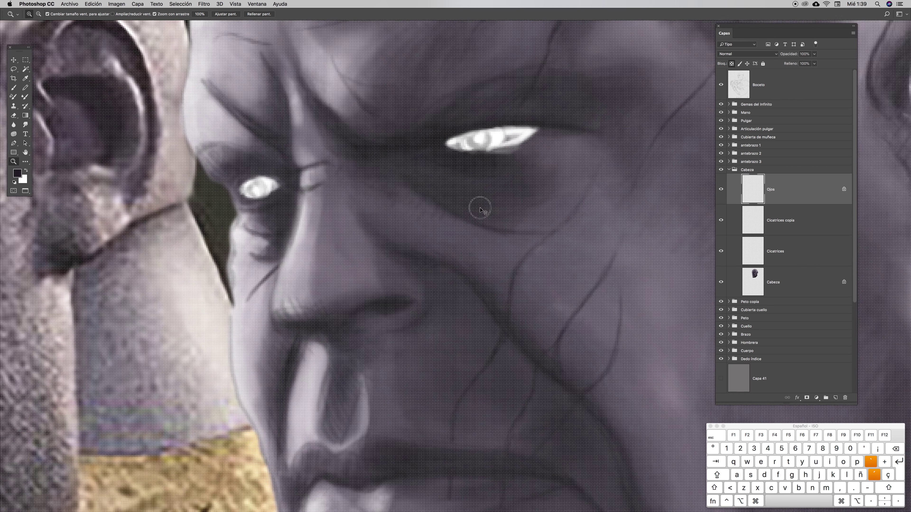
left_click_drag(505, 143, 508, 170)
left_click_drag(523, 206, 505, 239)
key("b")
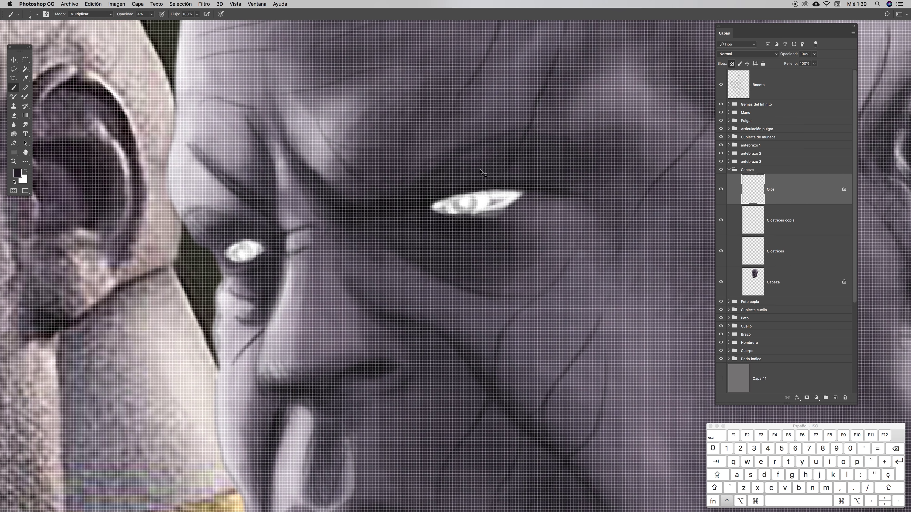
Adjust the tip shape of the 4 px brush for the fine eye details
left_click(476, 165, "ctrl")
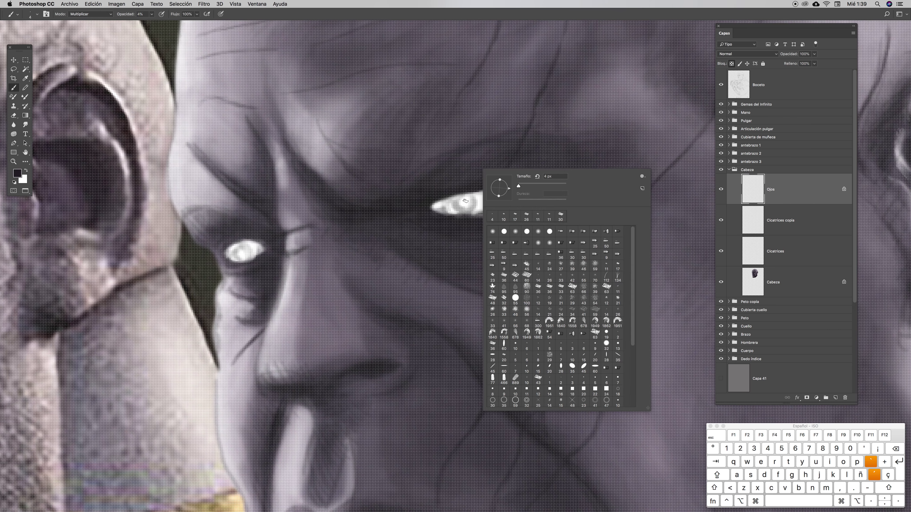
left_click_drag(511, 190, 501, 181)
left_click(546, 11)
left_click(513, 200, "ctrl")
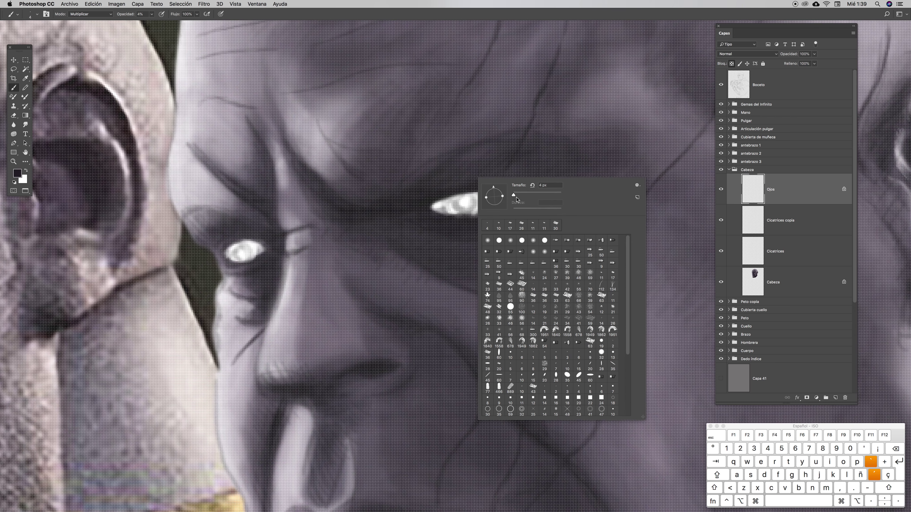
left_click_drag(486, 197, 490, 197)
key("Return")
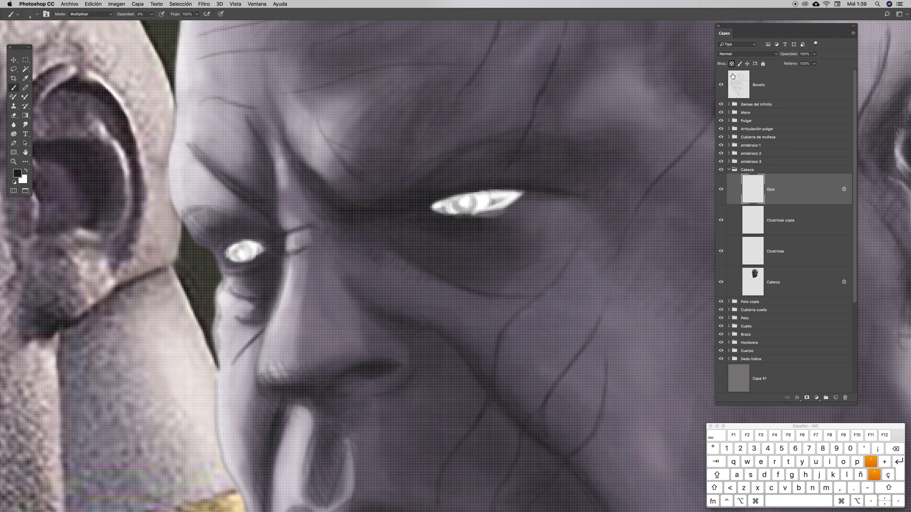
Set the brush opacity to 14% and paint the dark iris outline and pupil in the nearer eye
left_click(732, 64)
left_click(732, 64)
left_click(151, 16)
left_click_drag(149, 25, 155, 25)
left_click(237, 13)
mouse_move(490, 194)
left_mouse_down()
mouse_move(489, 210)
mouse_move(459, 202)
left_mouse_up()
left_click_drag(463, 210, 477, 193)
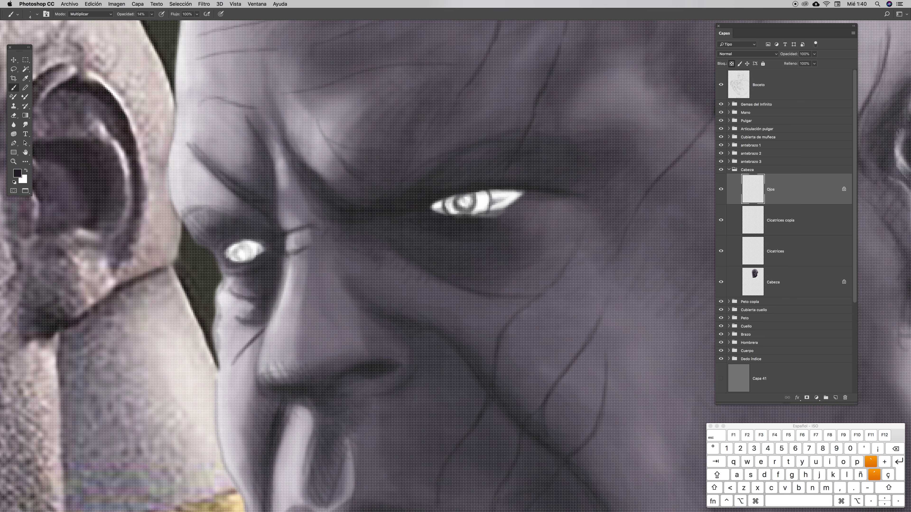
left_click_drag(463, 207, 470, 198)
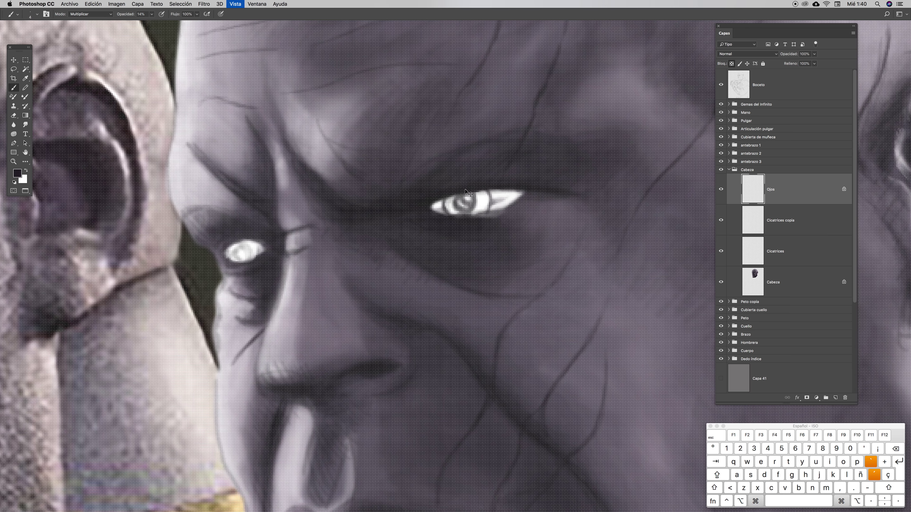
Set the foreground colour to yellow f7e656 for the irises
key("super+minus")
key("super+minus")
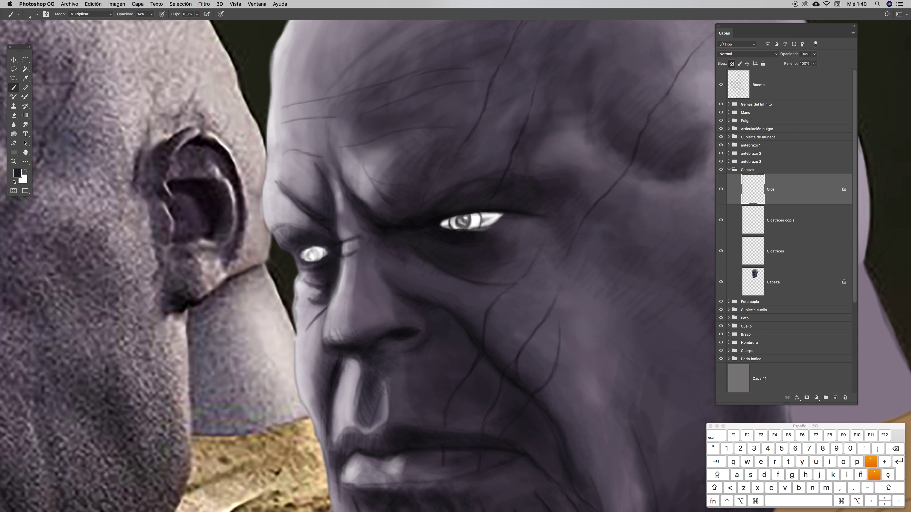
left_click(26, 171)
left_click(18, 173)
left_click(476, 410)
mouse_move(444, 386)
left_mouse_down()
mouse_move(440, 339)
mouse_move(430, 341)
mouse_move(436, 336)
left_mouse_up()
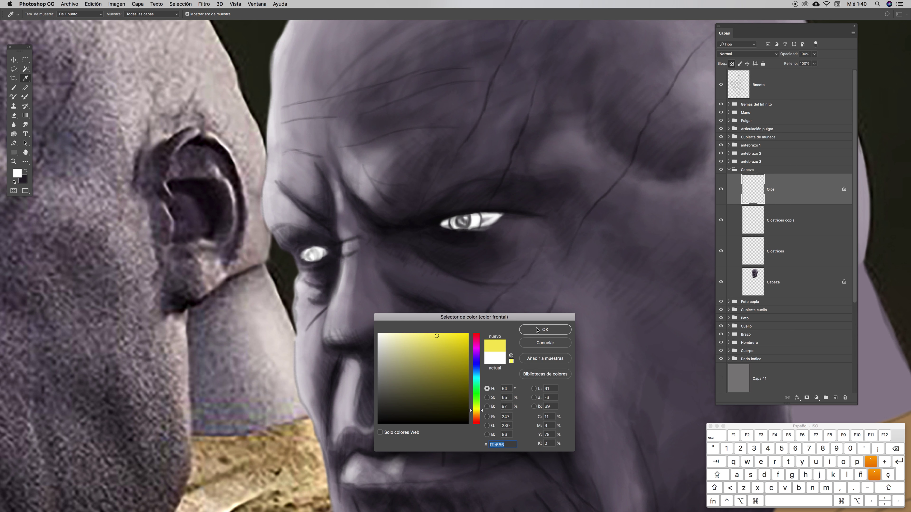
left_click(541, 330)
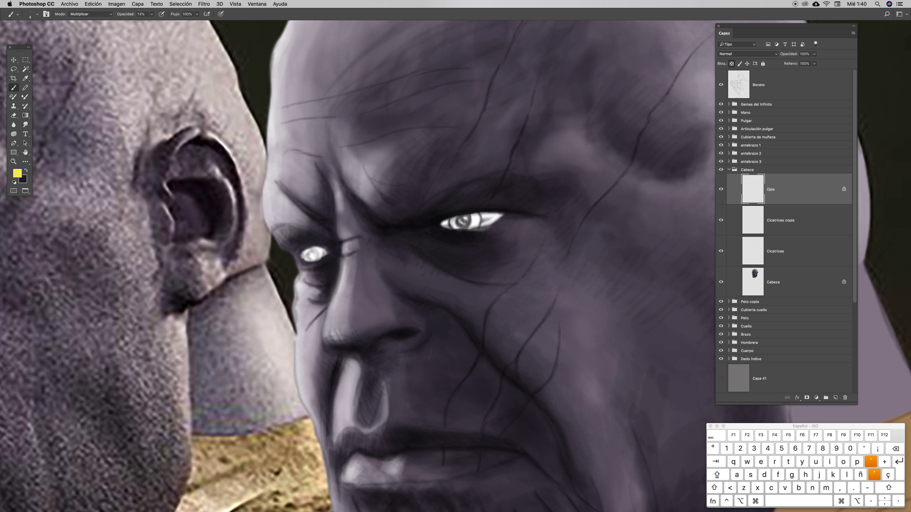
Set the brush to 23% opacity in Normal mode and start colouring the nearer iris yellow
left_click(152, 14)
left_click(108, 15)
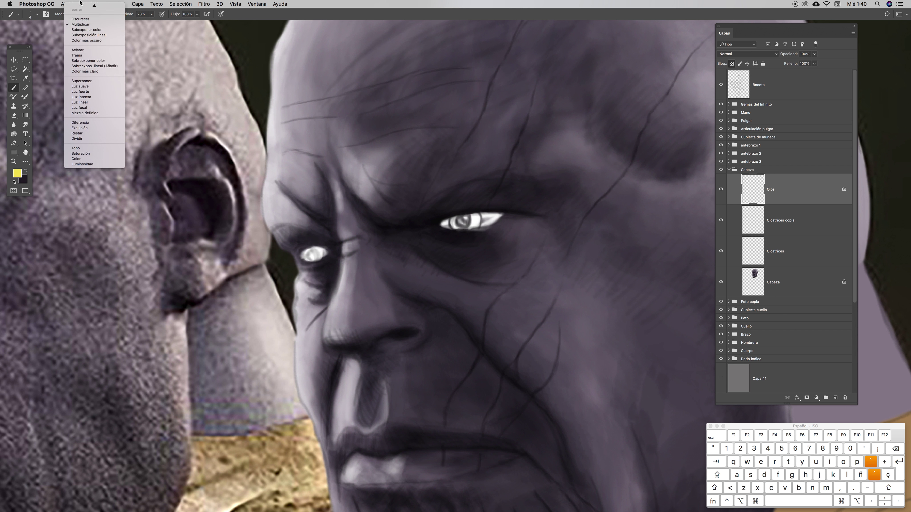
left_click(80, 5)
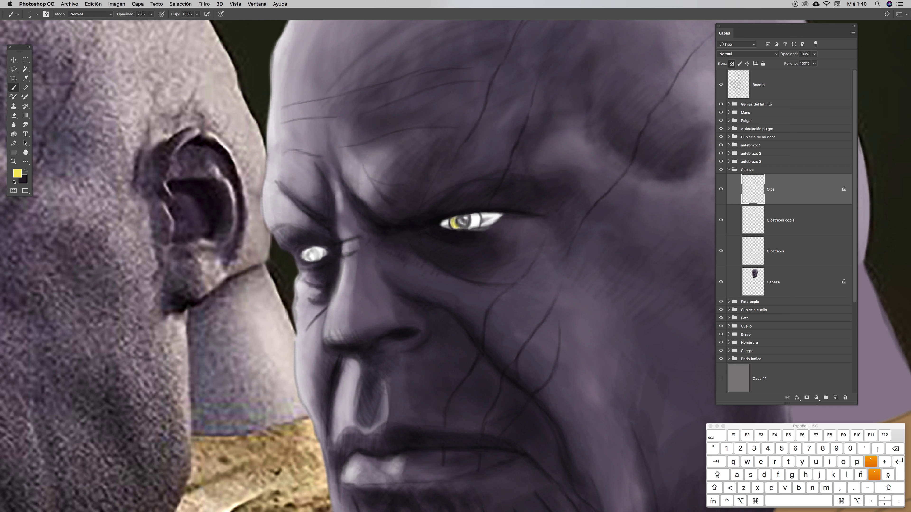
key("z")
left_click_drag(475, 228, 484, 201)
key("b")
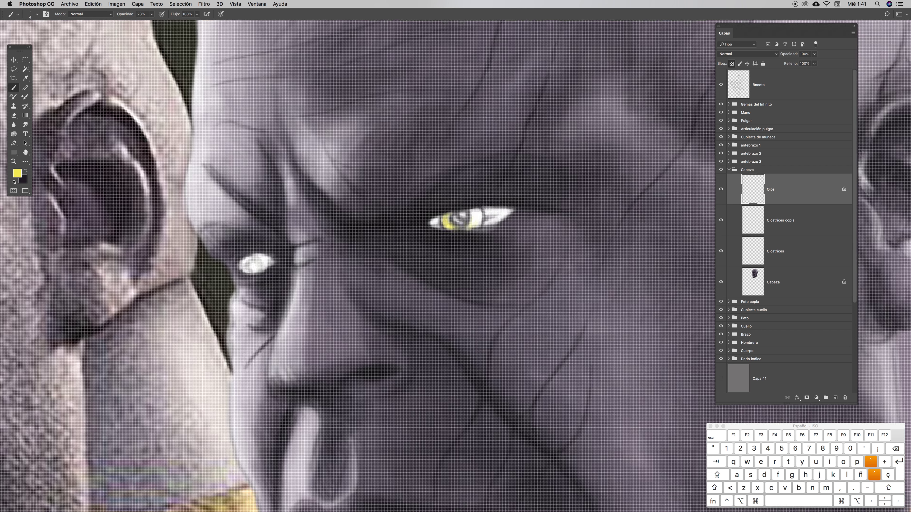
Finish the nearer iris in yellow with the 4 px brush and colour the far iris too
left_click(472, 215, "ctrl")
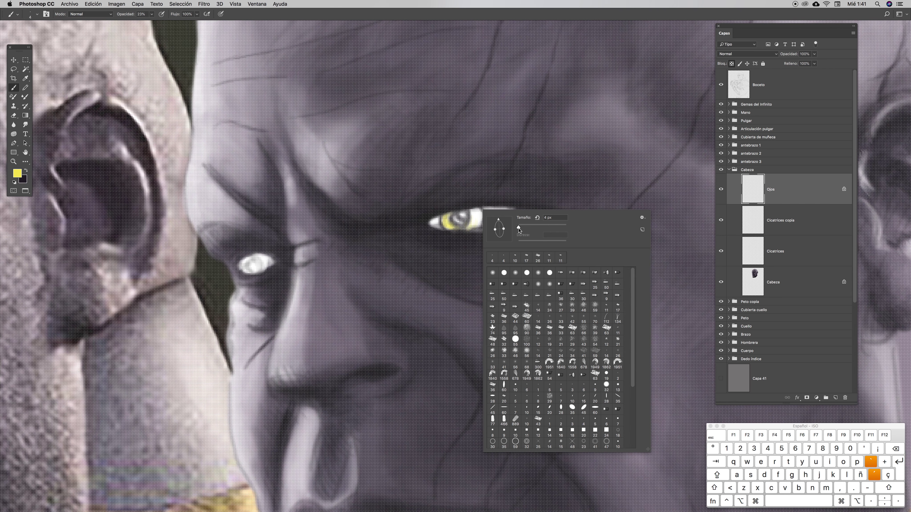
left_click(474, 214)
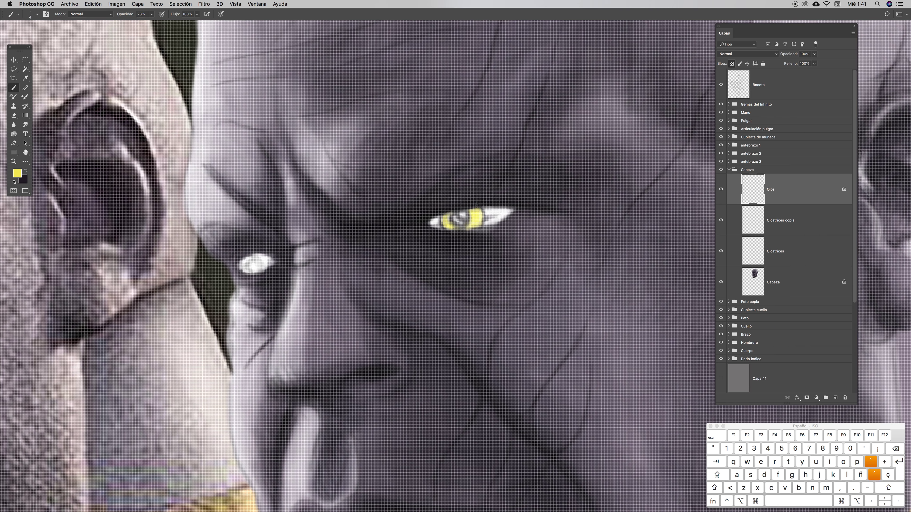
mouse_move(469, 225)
left_mouse_down()
mouse_move(473, 211)
mouse_move(471, 223)
mouse_move(480, 216)
mouse_move(474, 203)
left_mouse_up()
mouse_move(266, 259)
left_mouse_down()
mouse_move(254, 257)
mouse_move(246, 270)
mouse_move(265, 261)
left_mouse_up()
mouse_move(459, 222)
left_mouse_down()
mouse_move(448, 222)
mouse_move(473, 214)
left_mouse_up()
Swap to the dark colour in Multiplicar mode and paint the pupil and iris edges of the far eye
key("x")
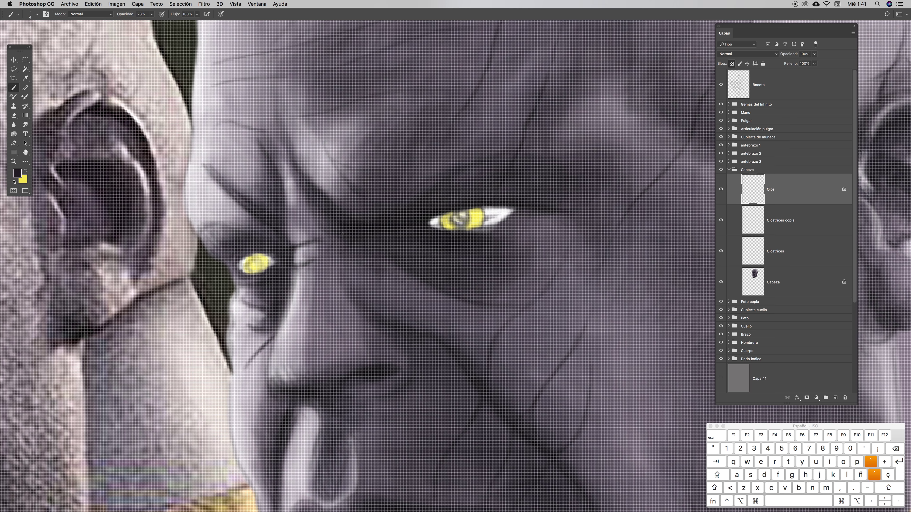
left_click(103, 14)
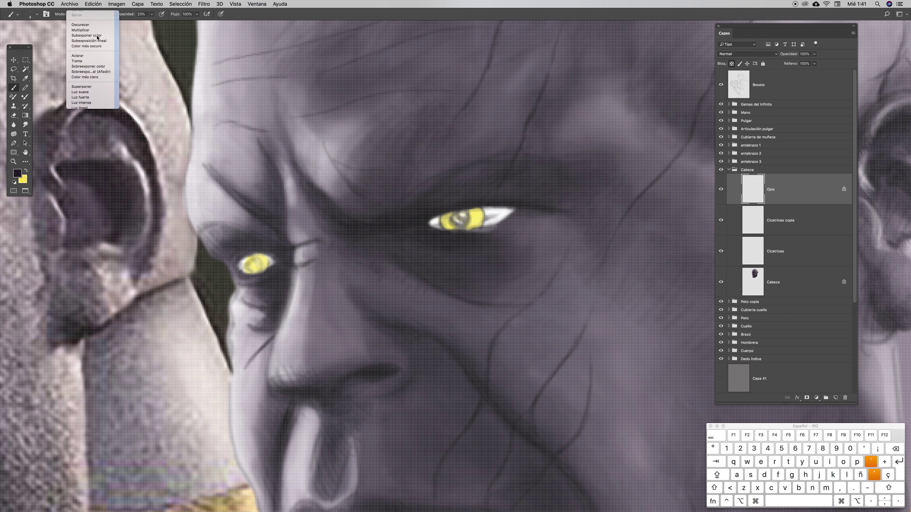
left_click(95, 44)
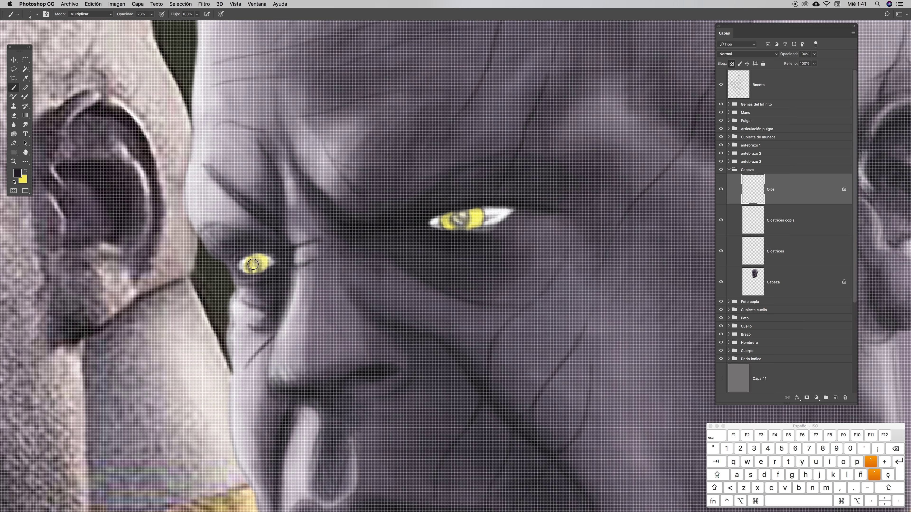
key("z")
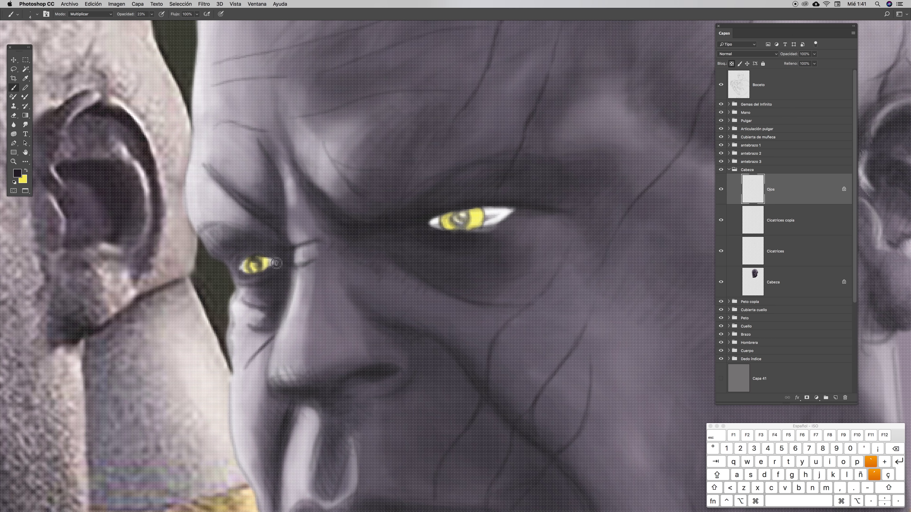
Darken the pupils and iris edges of both eyes in Multiplicar mode
left_click_drag(266, 273, 246, 274)
mouse_move(423, 226)
left_mouse_down()
mouse_move(475, 202)
mouse_move(509, 207)
left_mouse_up()
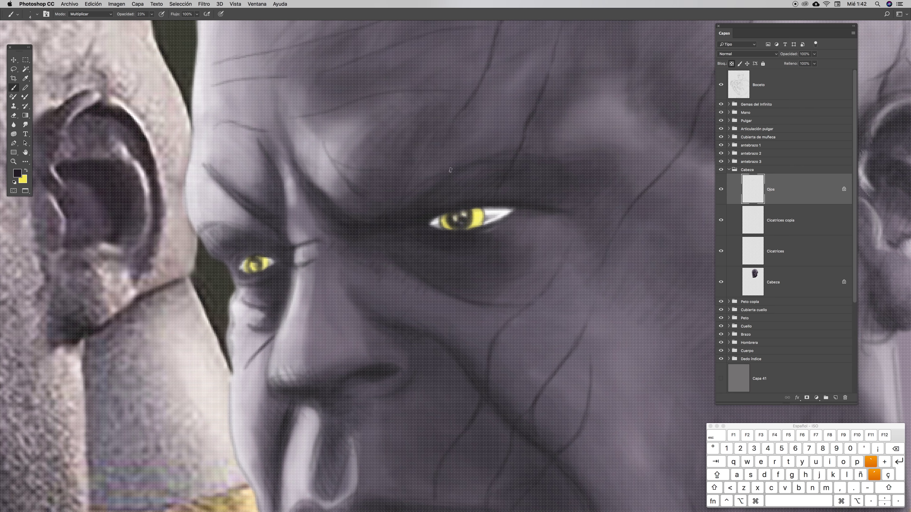
Set the brush opacity to 12% and shade the whites and corners of both eyes with the dark colour
left_click(152, 15)
left_click_drag(149, 26, 145, 25)
left_click(242, 8)
left_click(509, 202, "ctrl")
left_click_drag(508, 196, 509, 197)
left_click(489, 15)
left_click_drag(432, 213, 429, 221)
mouse_move(501, 208)
left_mouse_down()
mouse_move(465, 206)
mouse_move(515, 208)
mouse_move(493, 209)
left_mouse_up()
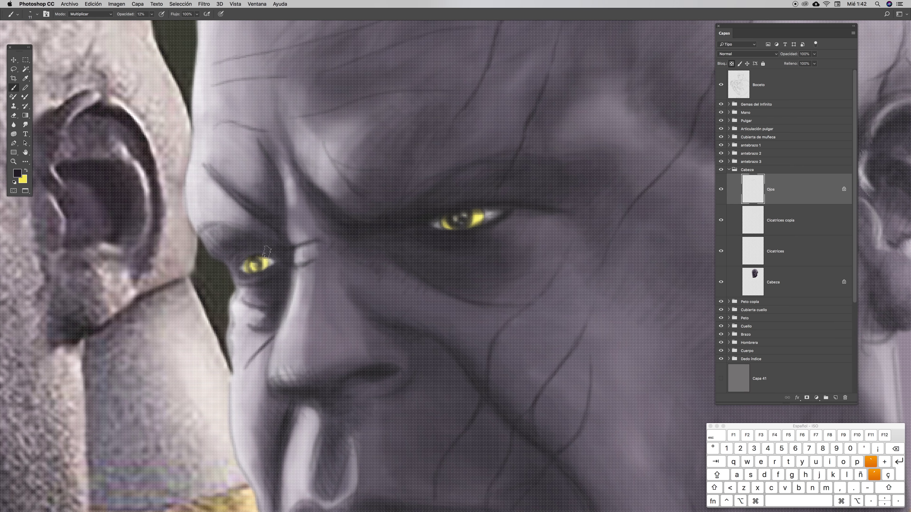
mouse_move(262, 253)
left_mouse_down()
mouse_move(236, 262)
mouse_move(274, 264)
left_mouse_up()
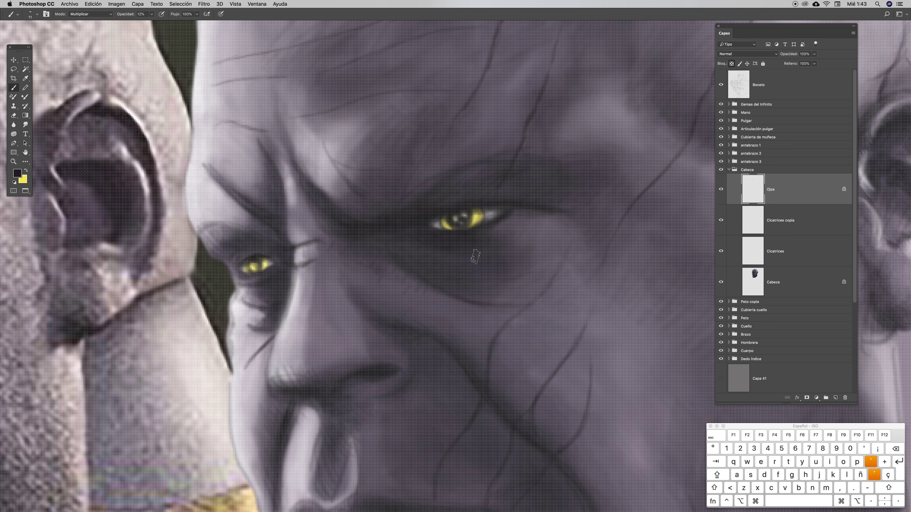
Change the yellow to a darker, more saturated shade and tone both irises with a smaller brush
key("x")
left_click(17, 173)
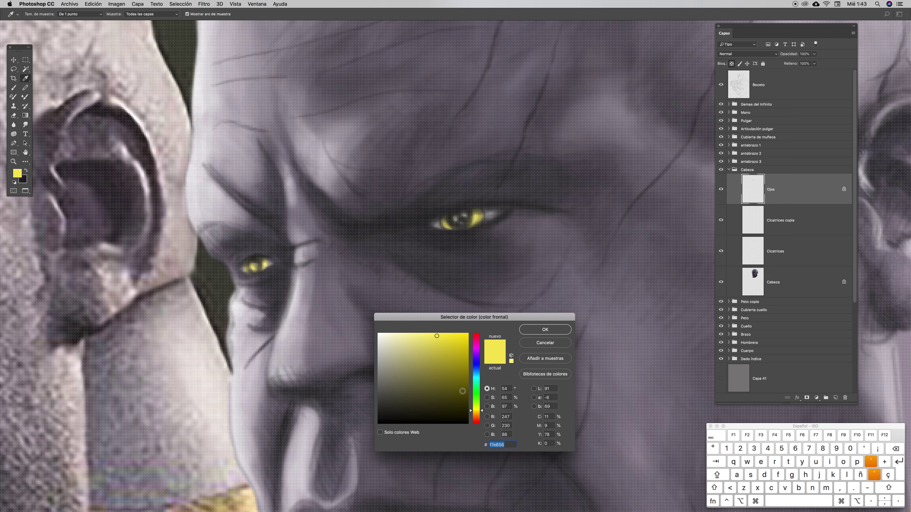
left_click(448, 356)
left_click(545, 330)
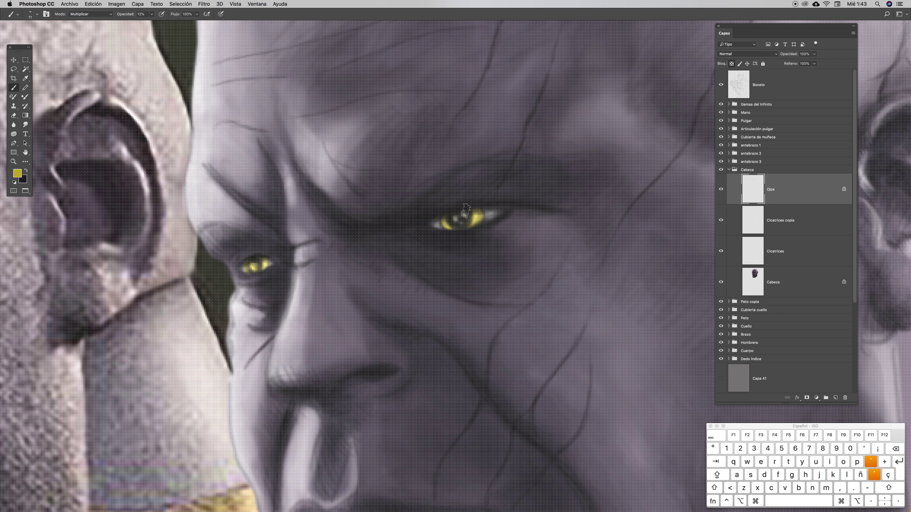
right_click(479, 168)
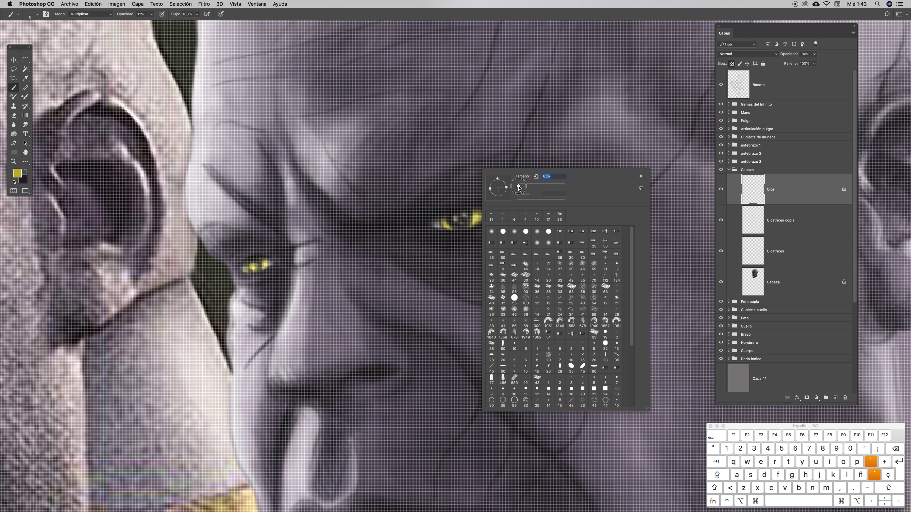
left_click(96, 14)
left_click(247, 15)
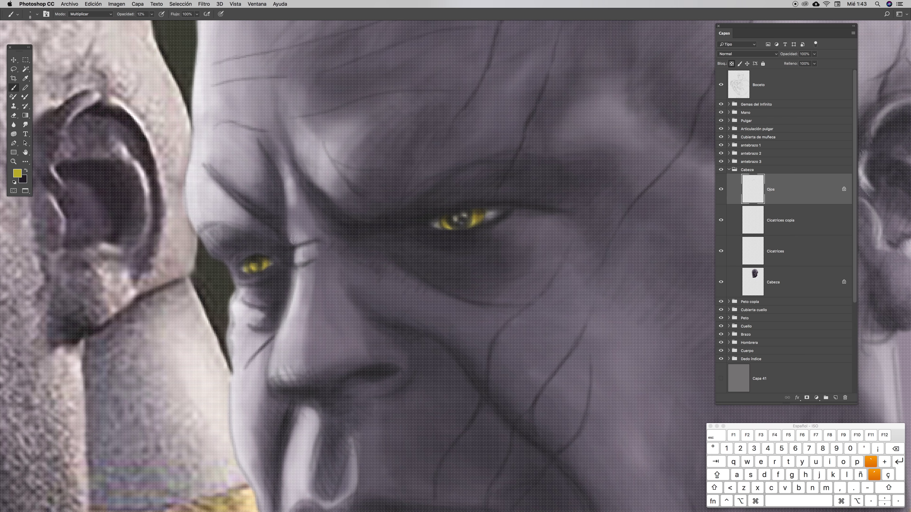
Swap back to the dark colour, adjust the brush size and deepen the shadows around both irises
key("x")
left_click(480, 200, "ctrl")
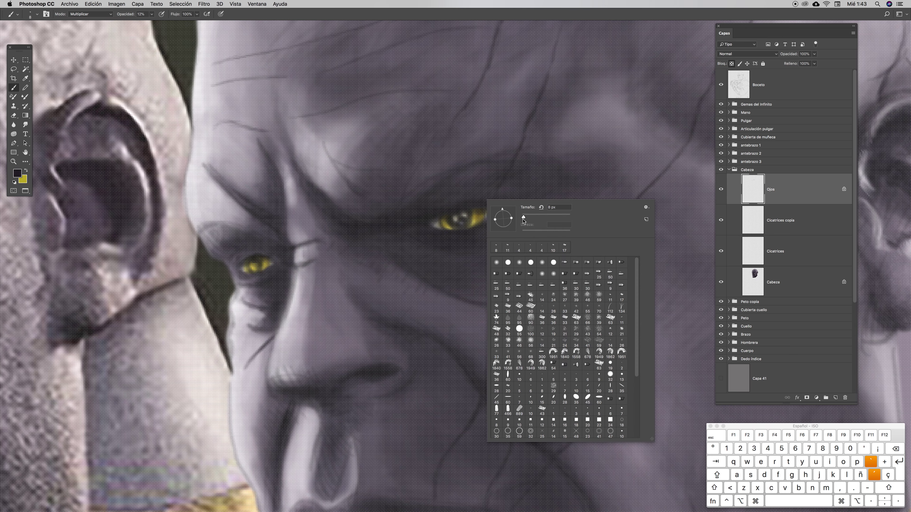
left_click_drag(523, 219, 521, 219)
left_click(340, 15)
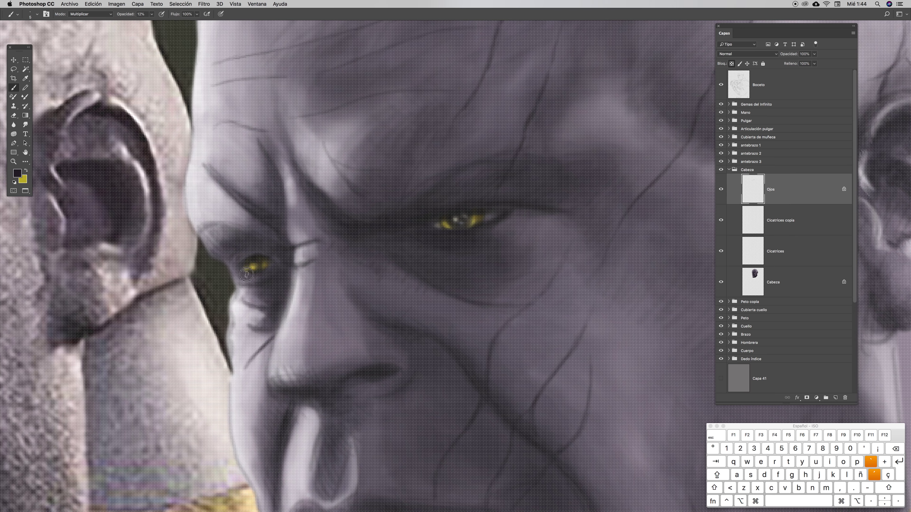
key("super+apostrophe")
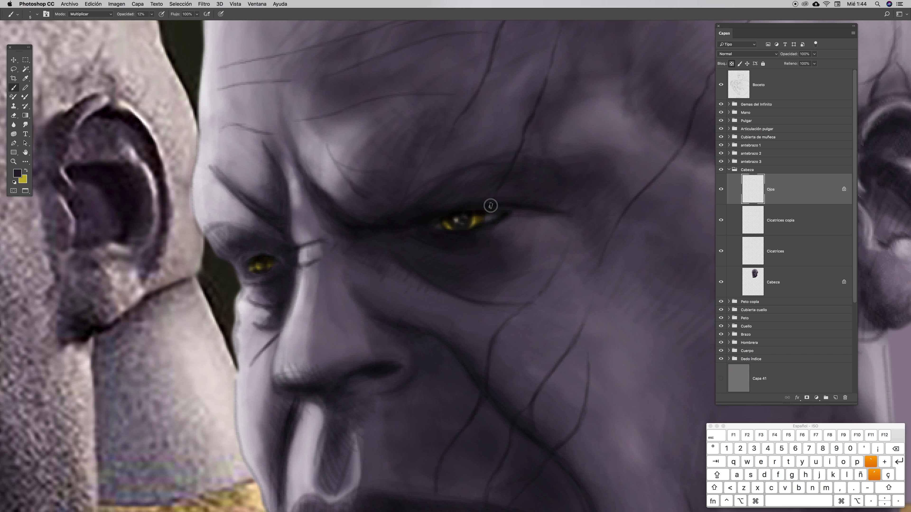
On the Cabeza layer, darken the brow crease and the nearer upper eyelid with an angled 5 px brush
left_click(755, 287)
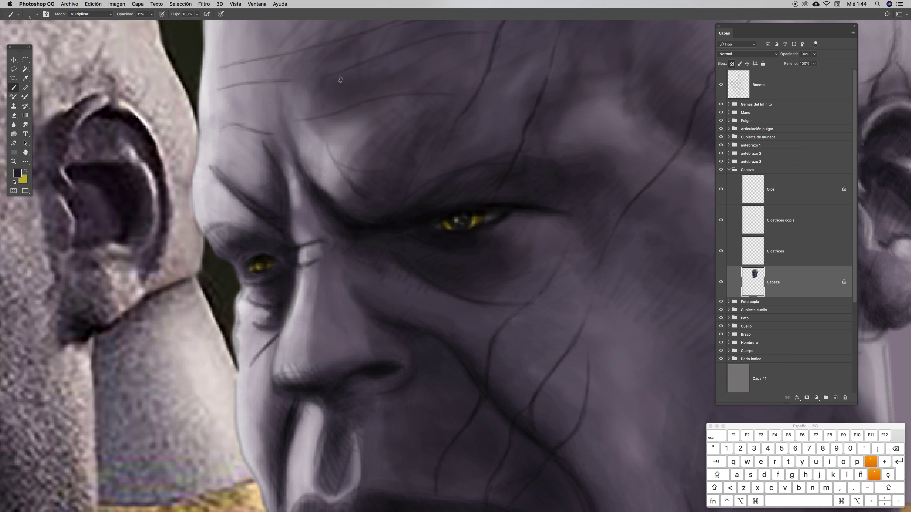
left_click(386, 126, "ctrl")
left_click_drag(332, 119, 336, 108)
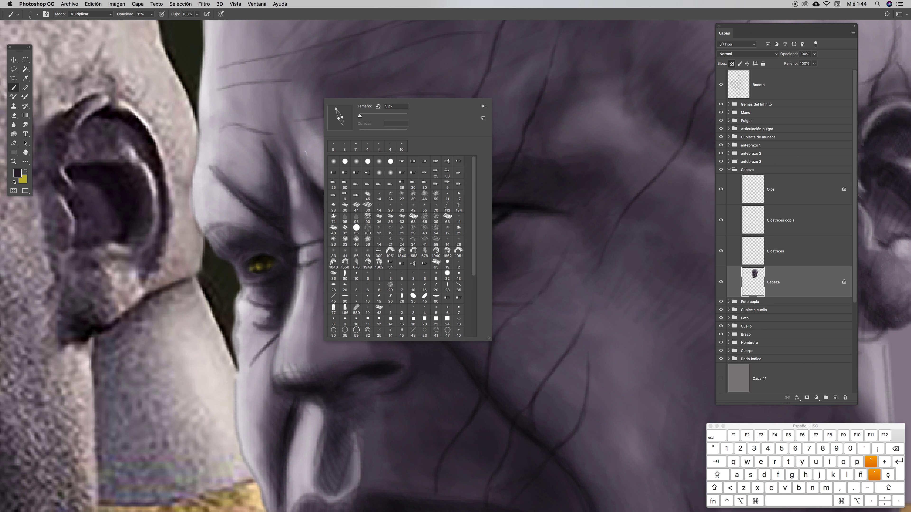
left_click(293, 157)
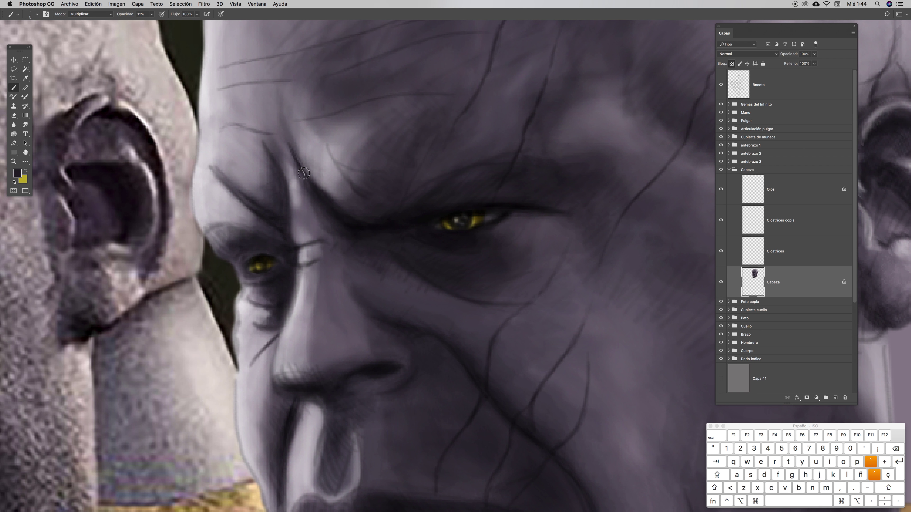
left_click_drag(491, 243, 464, 235)
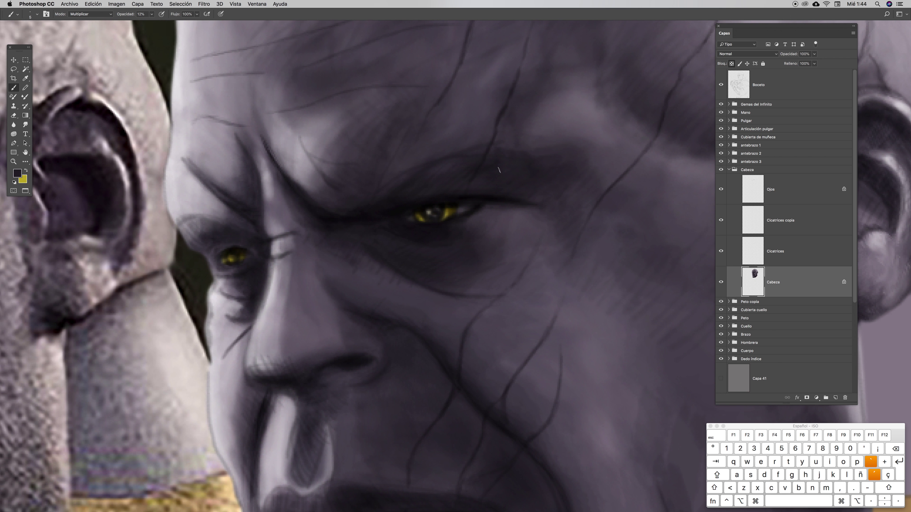
right_click(495, 159)
left_click_drag(519, 178, 502, 178)
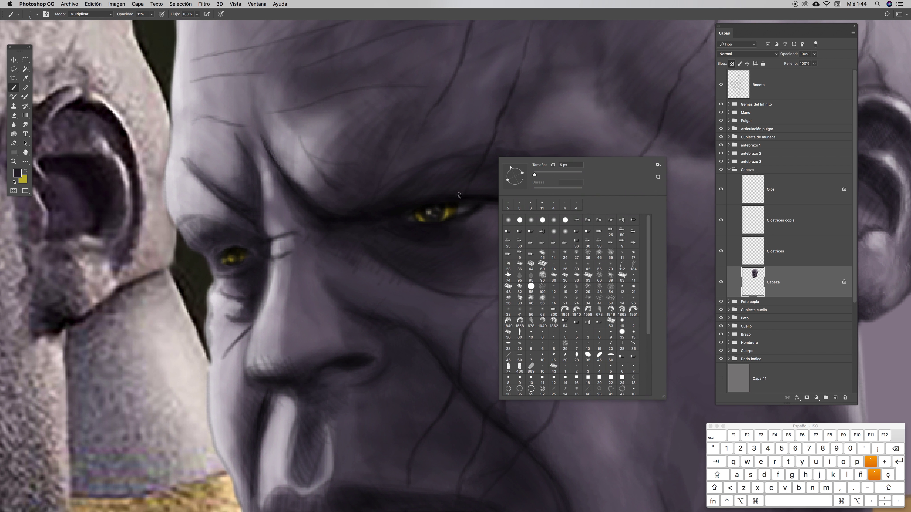
left_click(441, 209)
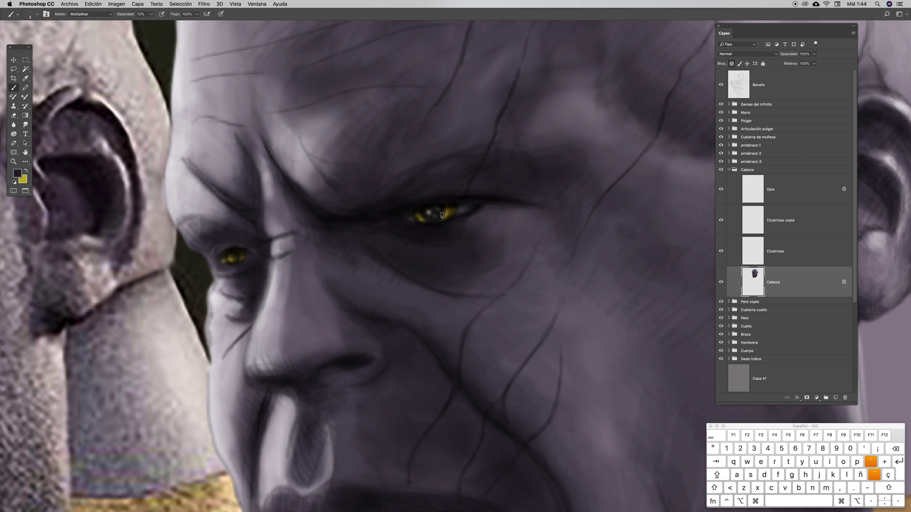
Darken the nearer iris on the Ojos layer and make Cabeza the active layer for the surrounding skin
left_click(757, 254)
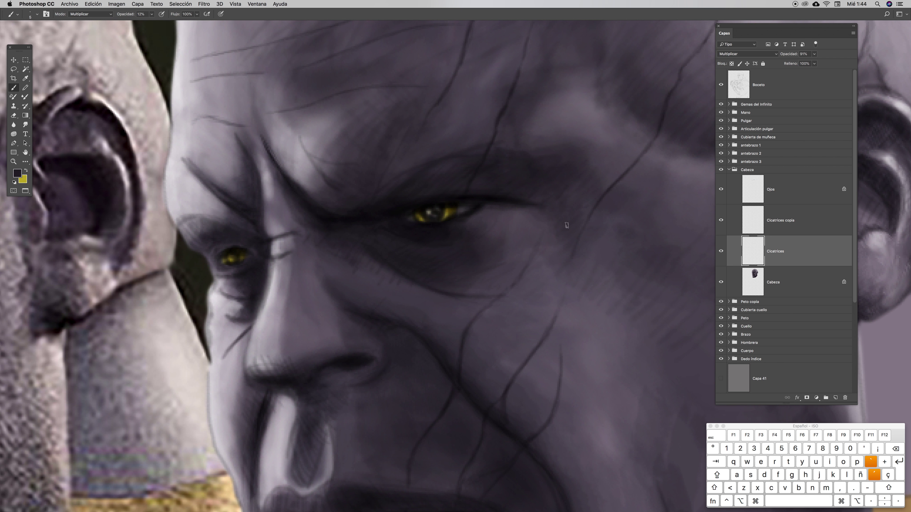
left_click(804, 198)
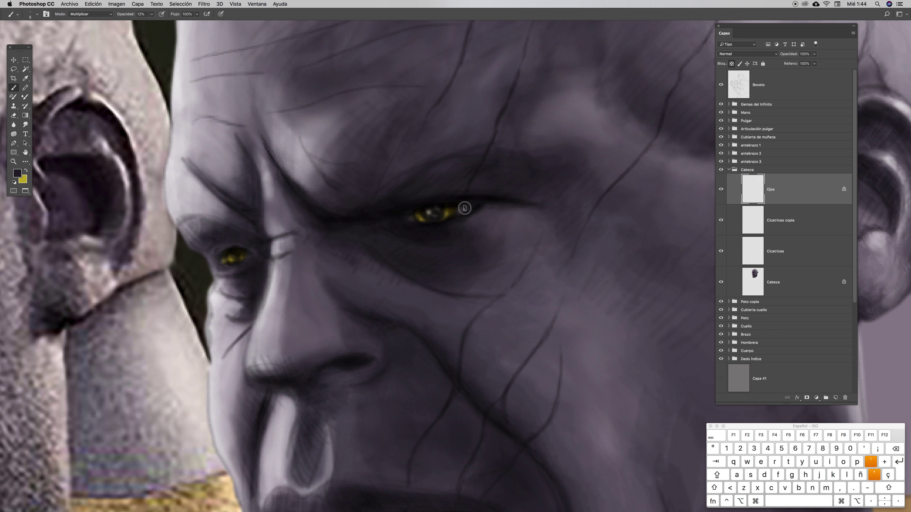
left_click_drag(420, 215, 448, 210)
left_click(754, 273)
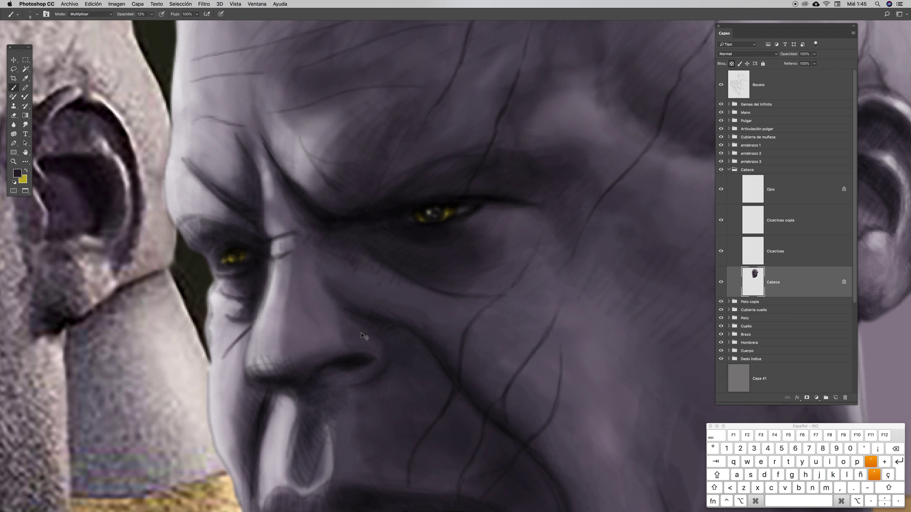
Swap the colours and set the foreground to pure white for the eye highlights
key("super+minus")
key("super+minus")
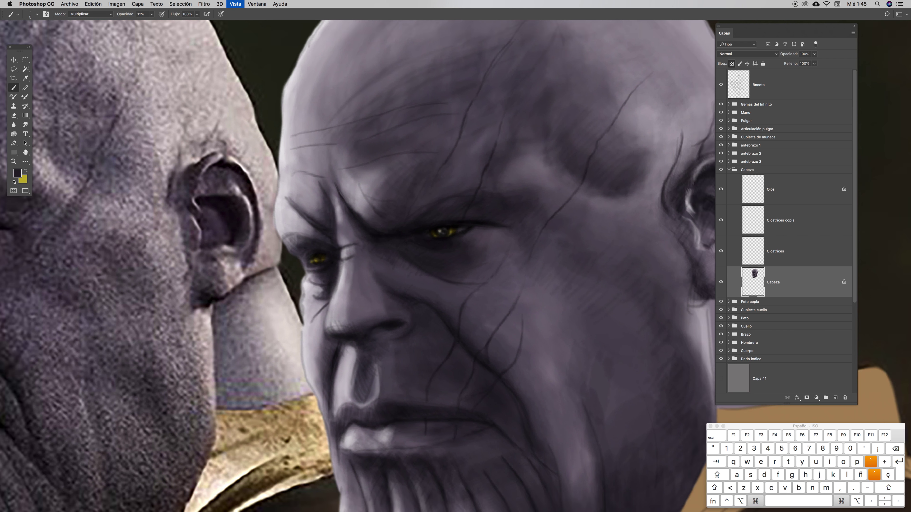
key("z")
left_click_drag(327, 265, 354, 240)
key("x")
key("b")
key("super+minus")
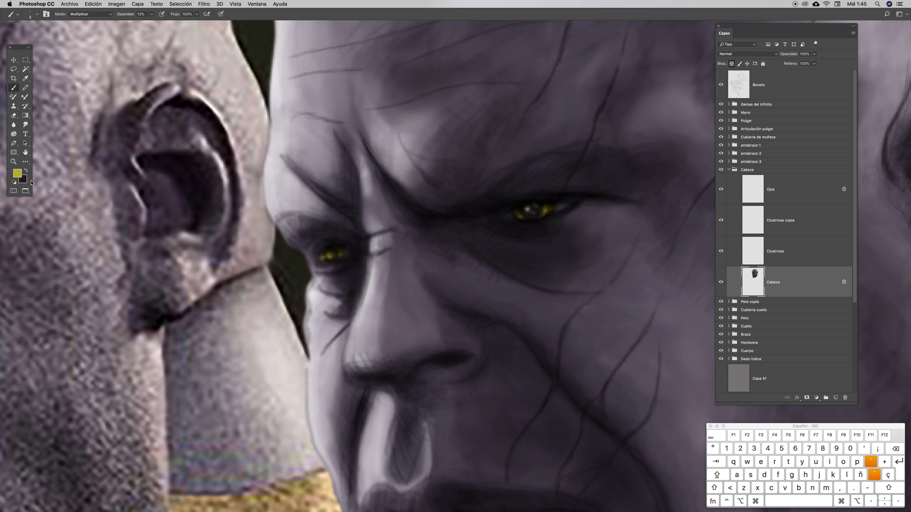
left_click(18, 173)
left_click(378, 334)
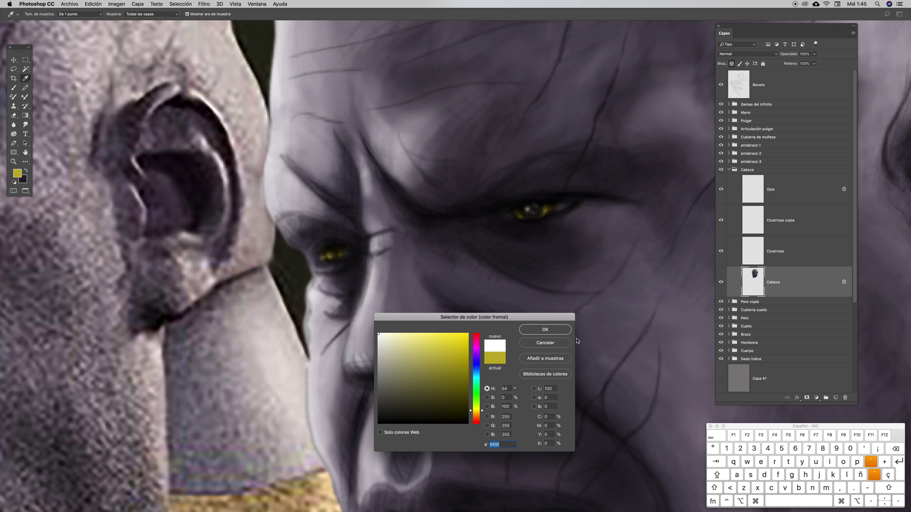
type("b")
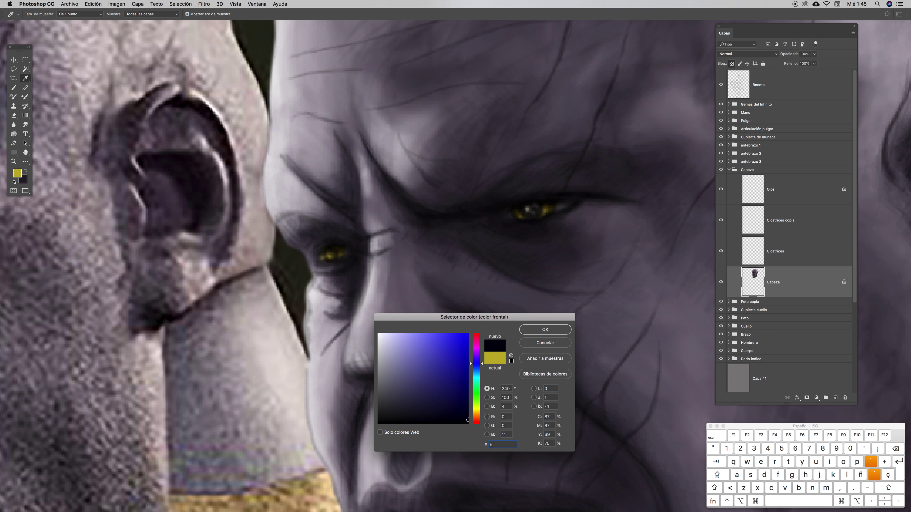
key("super+z")
left_click(545, 330)
key("b")
Set the brush to Normal mode at 73% opacity for work on the far eye
left_click(330, 244, "ctrl")
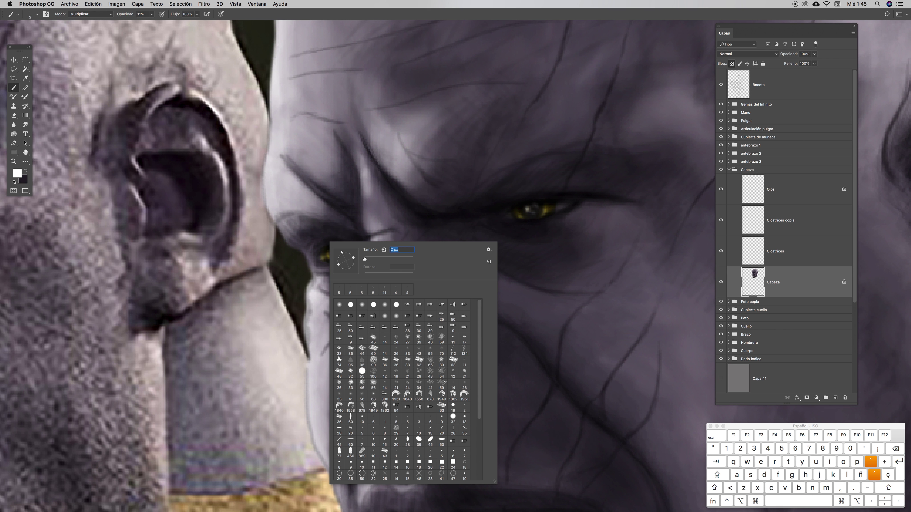
key("Escape")
key("z")
left_click_drag(340, 266, 378, 266)
key("b")
left_click(152, 14)
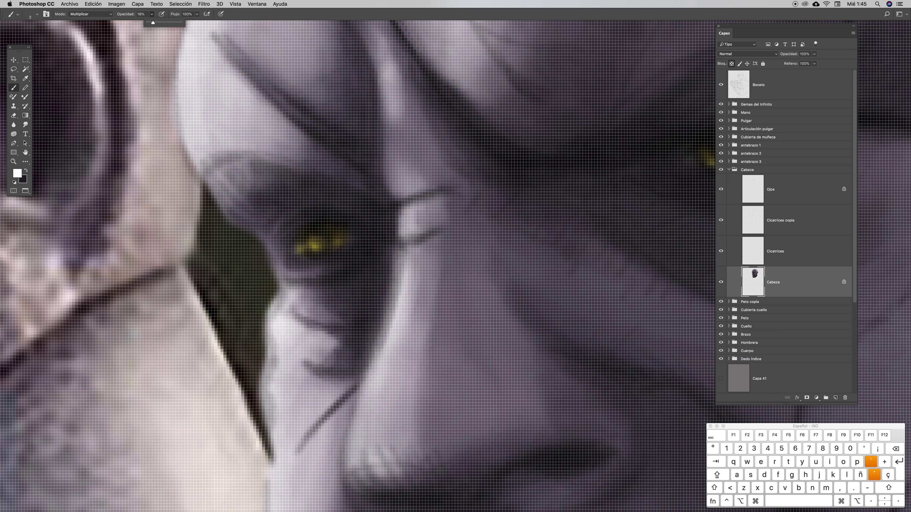
key("Return")
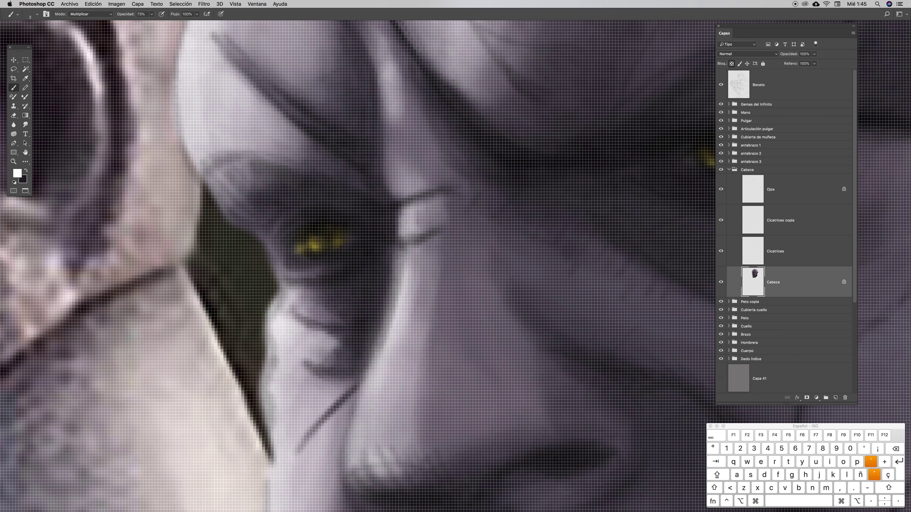
left_click(80, 14)
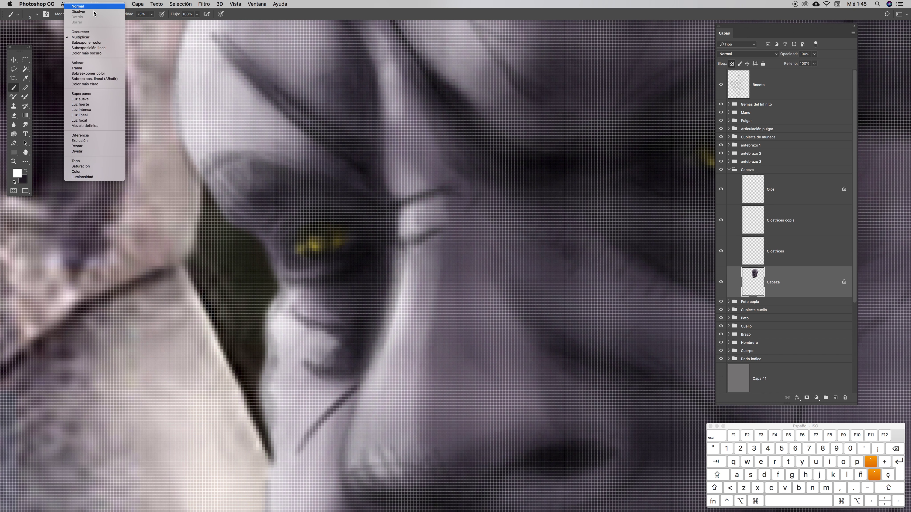
left_click(79, 7)
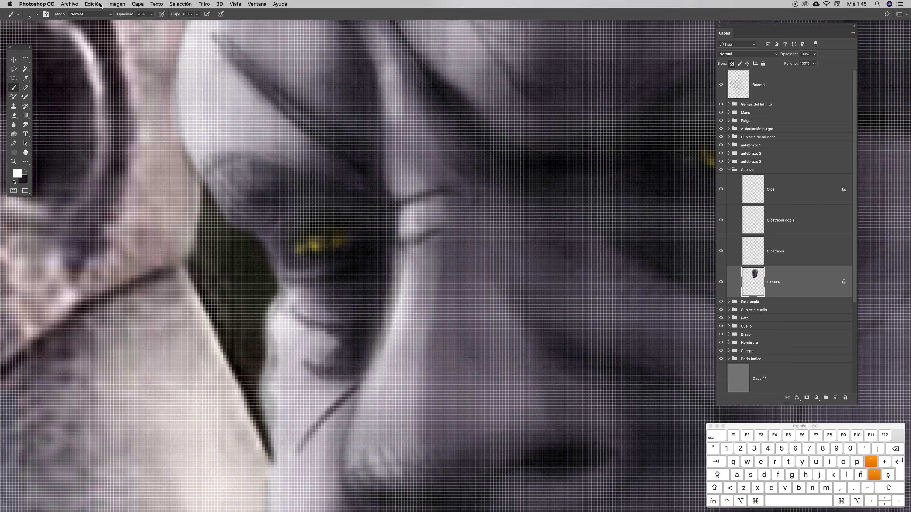
Paint small white highlights in the far eye on the Ojos layer
left_click(760, 190)
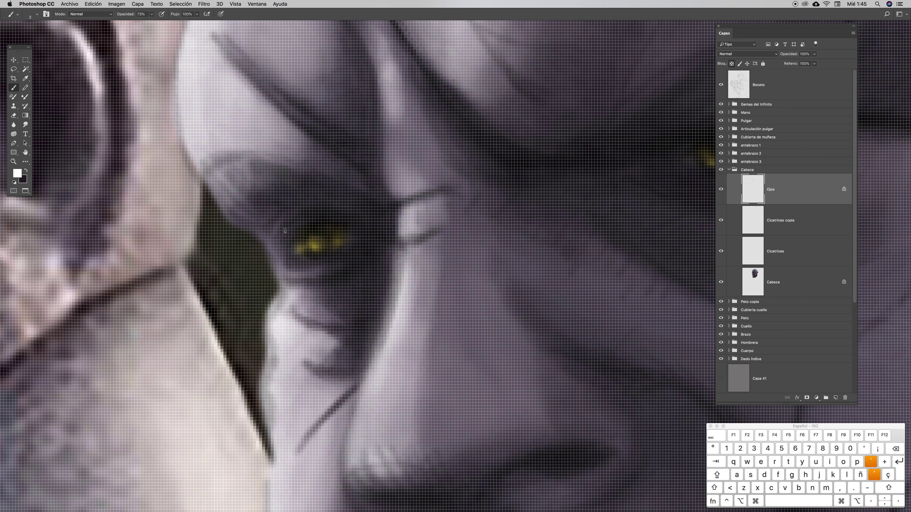
left_click(310, 241)
left_click(316, 247)
Add white light reflections to the nearer eye's pupil
key("super+minus")
key("super+minus")
key("super+minus")
key("super+minus")
key("super+minus")
key("super+minus")
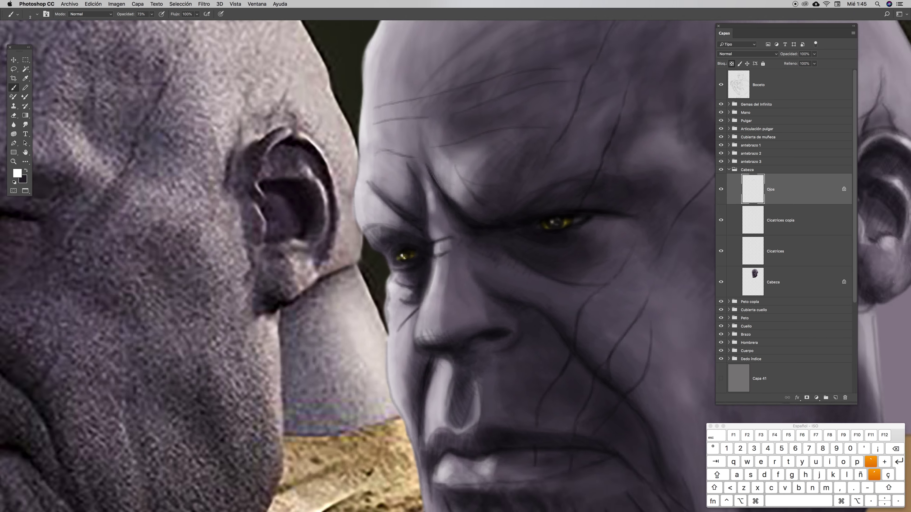
left_click_drag(465, 238, 408, 240)
mouse_move(508, 222)
left_mouse_down()
mouse_move(522, 214)
mouse_move(509, 220)
left_mouse_up()
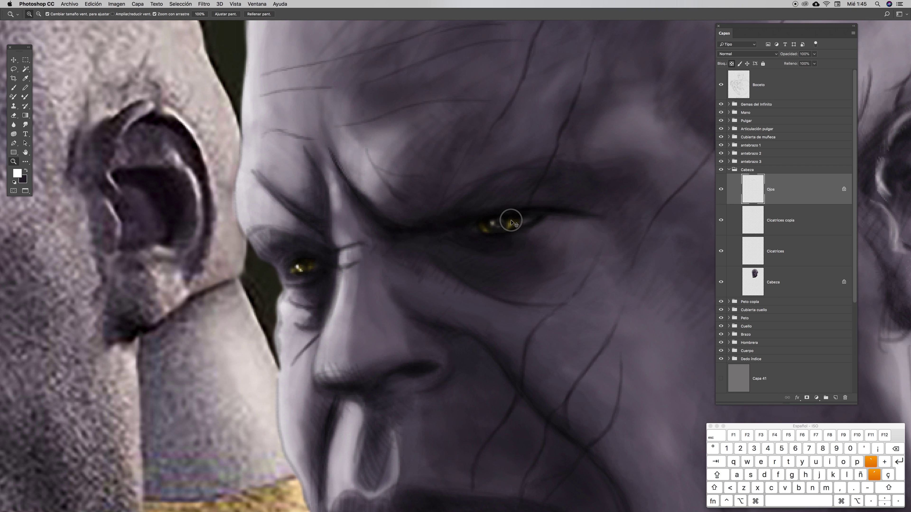
key("b")
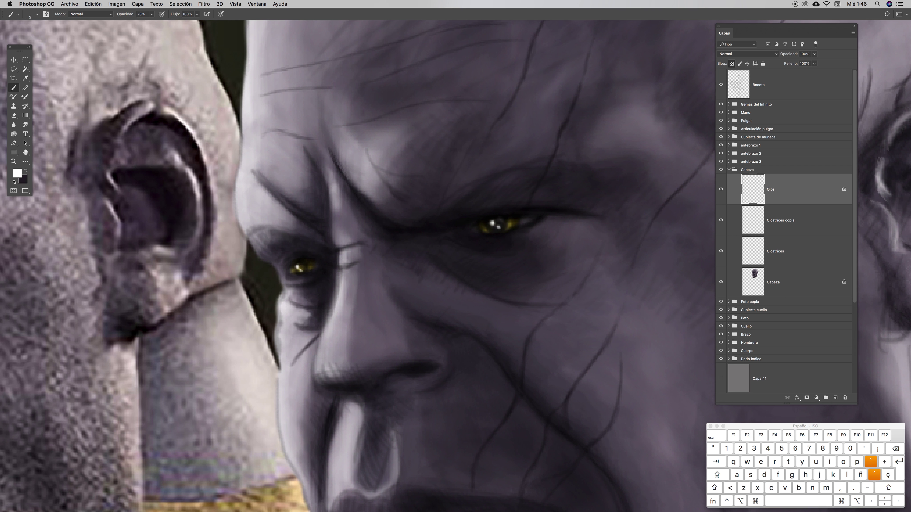
Examine the finished eyes on the whole head beside the reference photo and return to the face
key("super+minus")
key("super+minus")
key("super+minus")
key("super+minus")
key("super+minus")
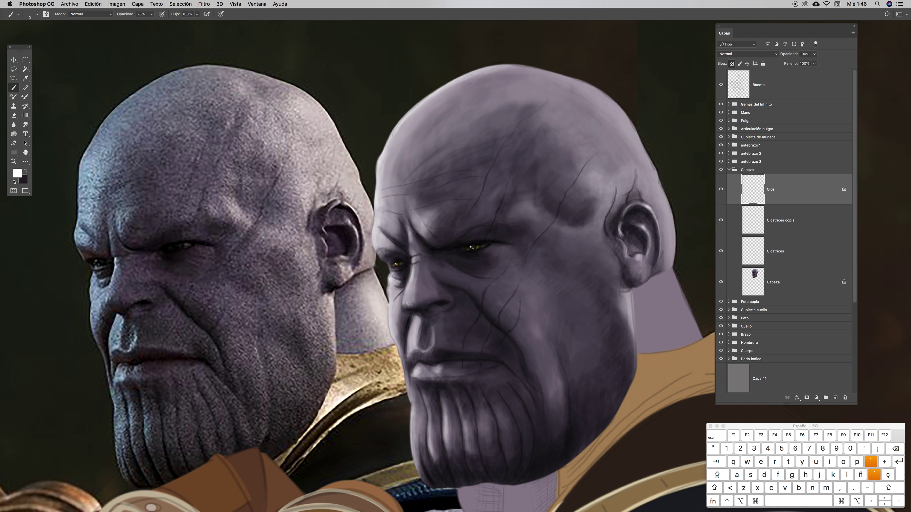
key("super+minus")
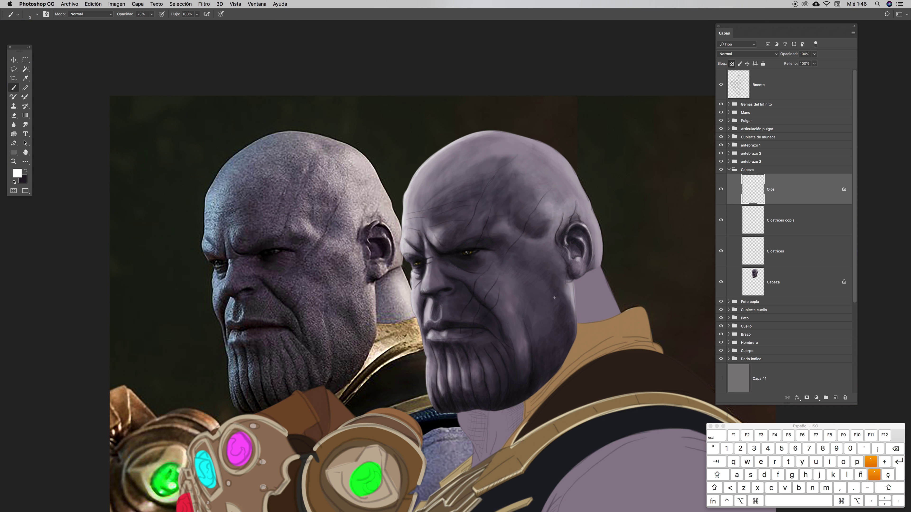
key("z")
left_click_drag(468, 243, 507, 230)
key("b")
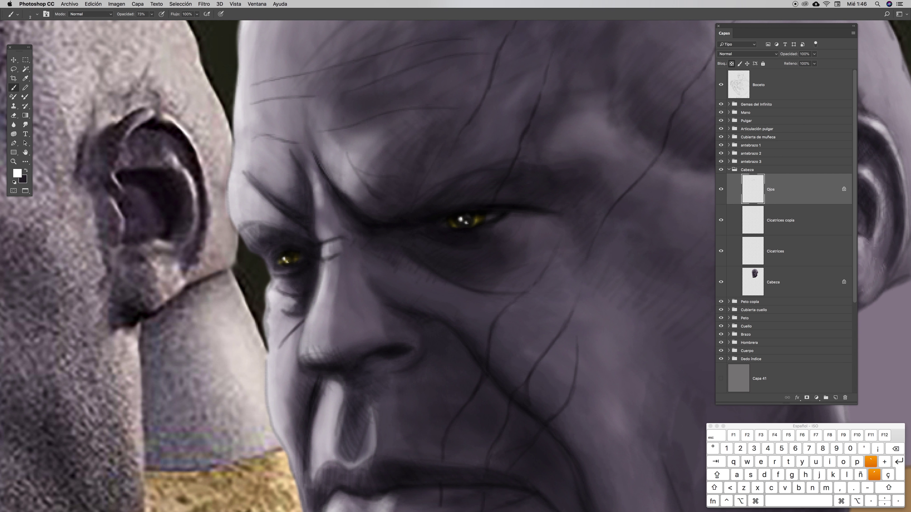
Tone down the white highlights in both eyes with the dark colour, using the brush in Multiplicar mode
key("x")
key("b")
left_click(102, 14)
left_click(93, 40)
Hide the Boceto sketch layer so the painted head shows without its lines
key("super+minus")
key("super+minus")
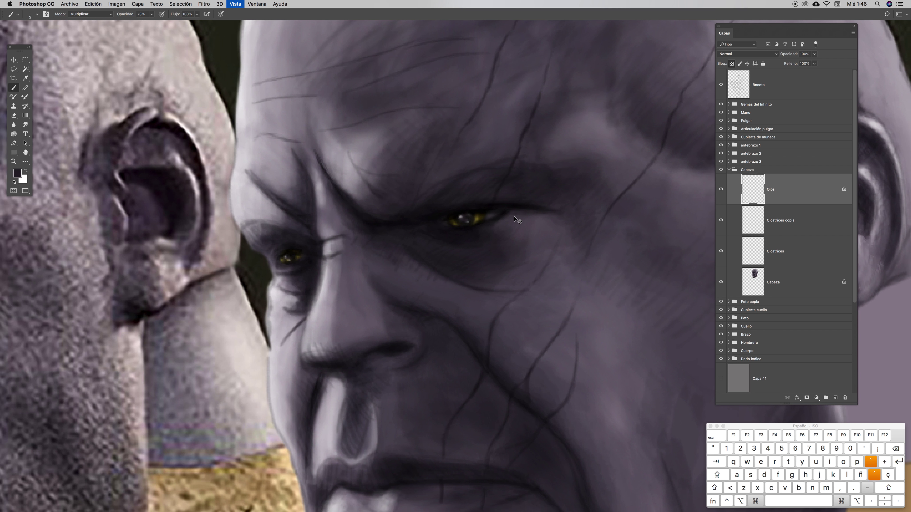
key("super+minus")
key("super+0")
key("z")
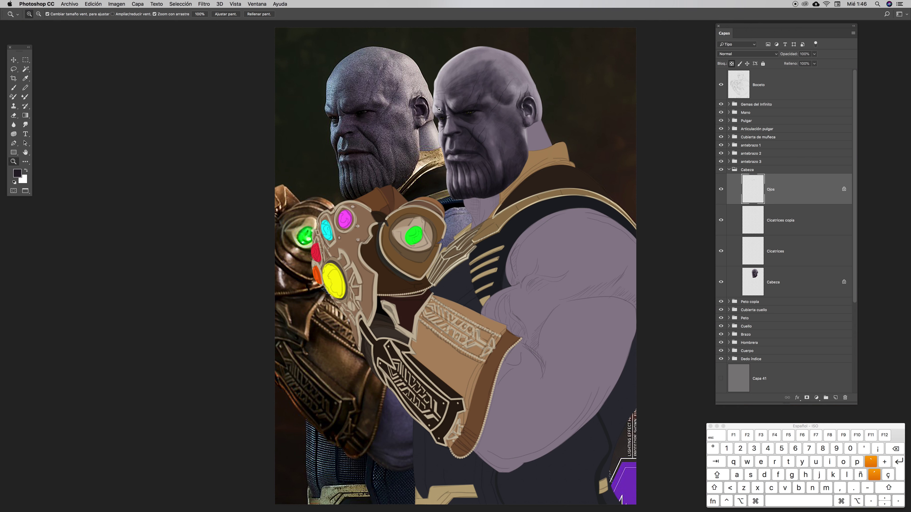
left_click_drag(487, 103, 514, 82)
left_click_drag(495, 215, 498, 271)
key("v")
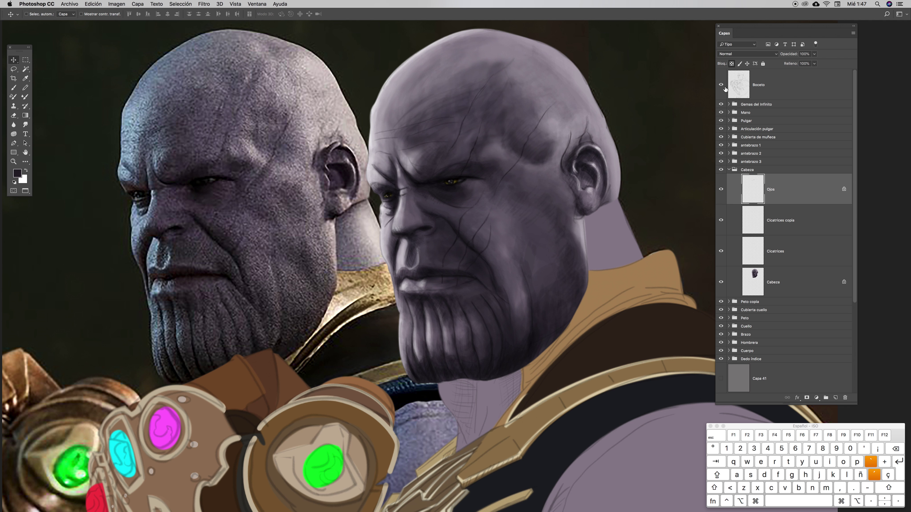
left_click(721, 85)
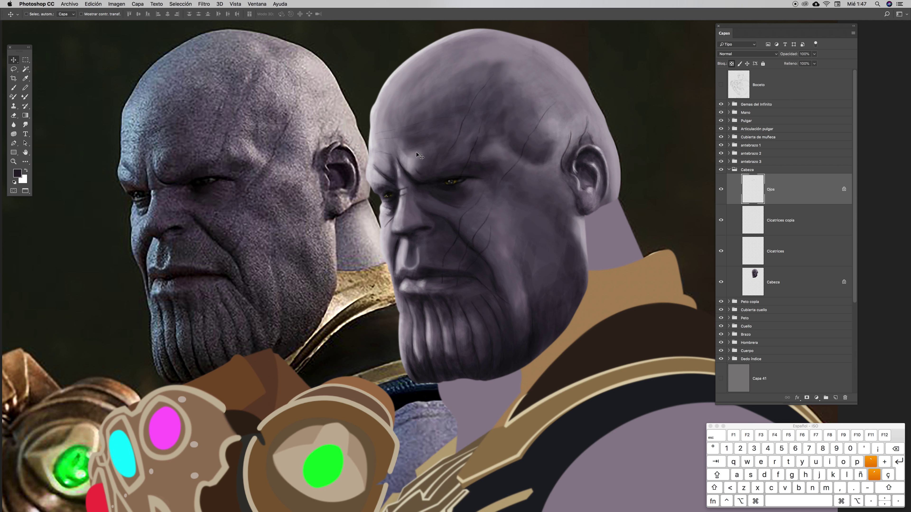
On the Cabeza layer, shade the nearer brow with a 14 px Multiplicar brush at low opacity
left_click(760, 283)
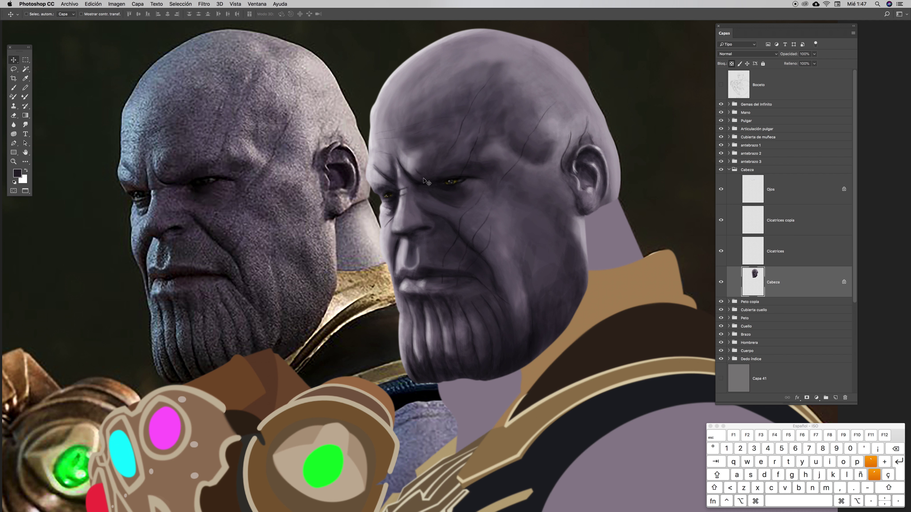
key("b")
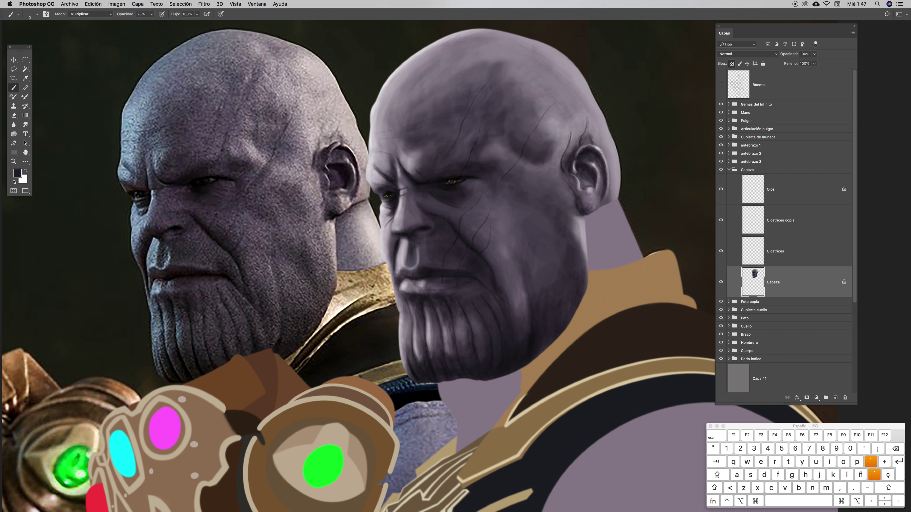
left_click(432, 121, "ctrl")
left_click_drag(468, 138, 471, 138)
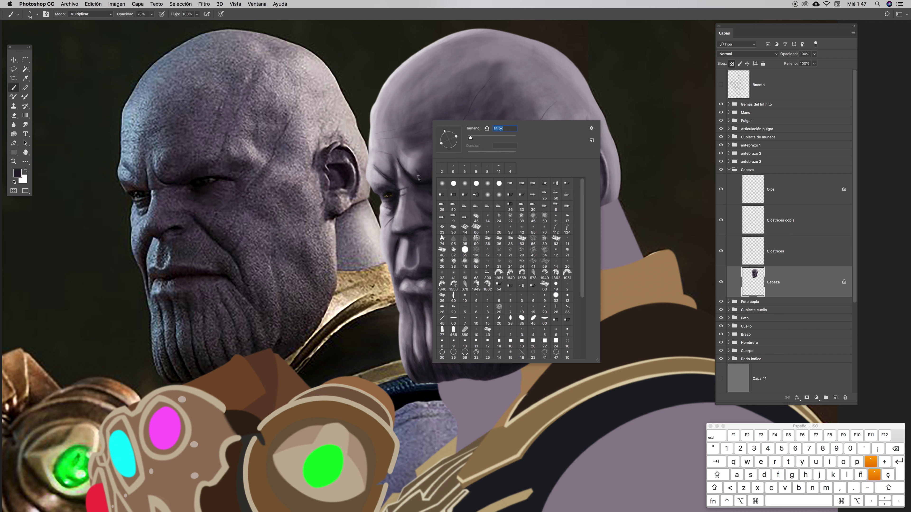
left_click(152, 15)
left_click(130, 23)
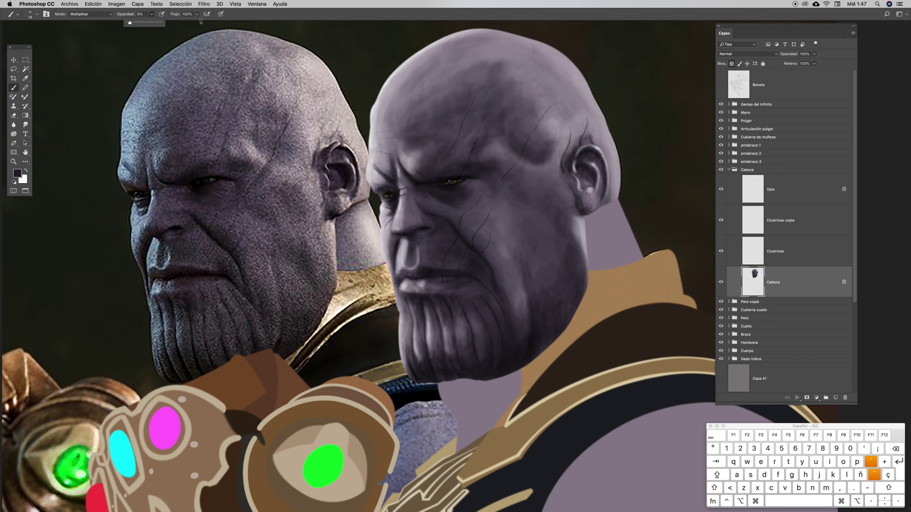
left_click_drag(134, 27, 135, 28)
left_click_drag(439, 177, 436, 180)
Choose a textured brush and set it to 30 px at 4% opacity
right_click(481, 133)
left_click(528, 142)
left_click(151, 14)
left_click_drag(152, 23, 148, 22)
left_click(453, 161, "ctrl")
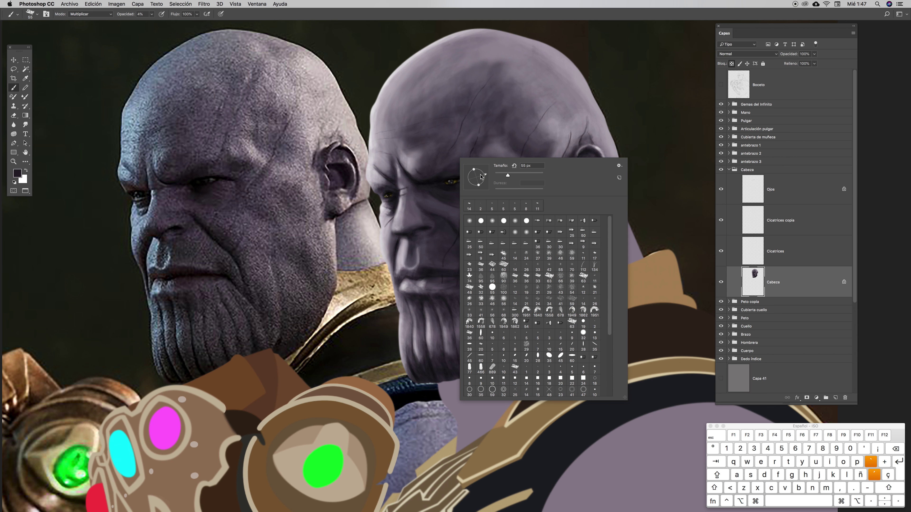
left_click_drag(508, 176, 496, 175)
key("Return")
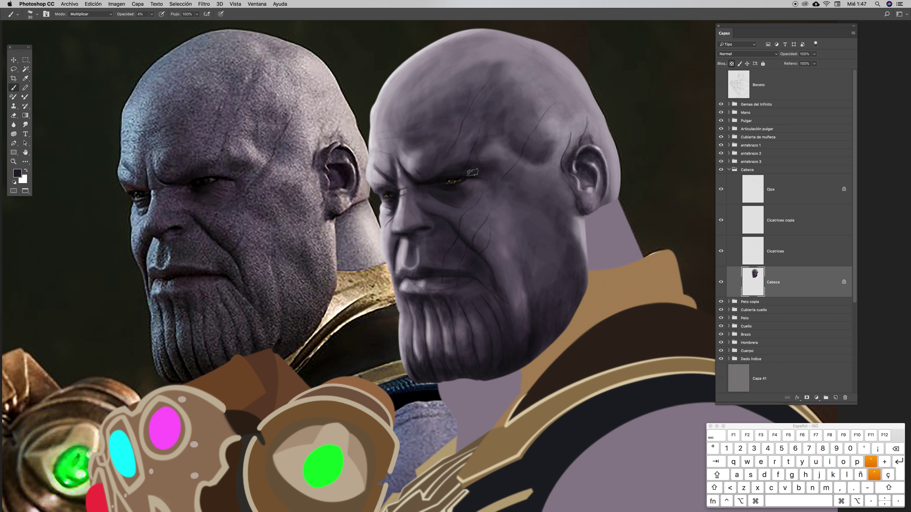
Build up soft dark shading on the brow and skin just above the nearer eye
left_click_drag(456, 164, 491, 168)
mouse_move(436, 178)
left_mouse_down()
mouse_move(413, 175)
mouse_move(407, 166)
mouse_move(425, 175)
mouse_move(419, 158)
mouse_move(416, 166)
mouse_move(428, 173)
mouse_move(431, 151)
mouse_move(442, 167)
mouse_move(469, 164)
mouse_move(430, 164)
left_mouse_up()
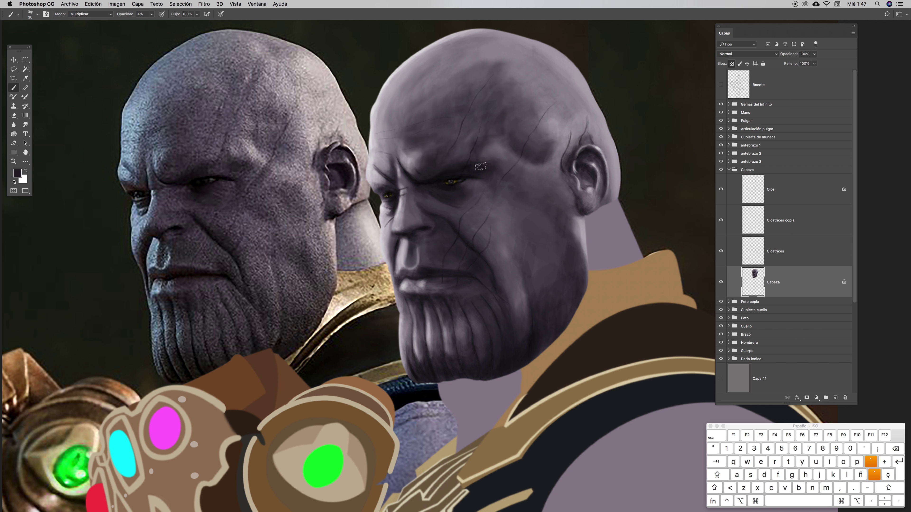
mouse_move(450, 165)
left_mouse_down()
mouse_move(465, 162)
mouse_move(439, 170)
left_mouse_up()
left_click_drag(500, 162, 497, 166)
Sample the skin tone from the front of the painted forehead and set the brush to Normal mode
key("super+minus")
key("super+minus")
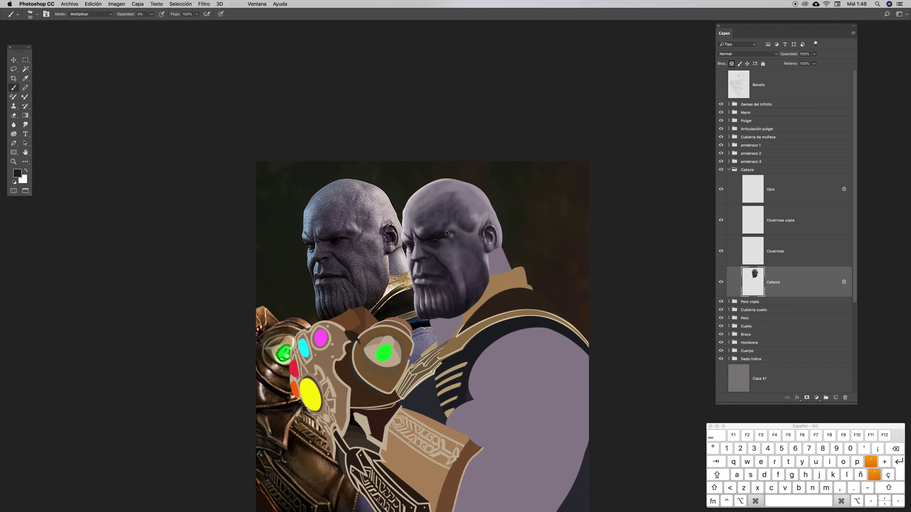
key("super+minus")
key("z")
left_click_drag(447, 235, 483, 200)
key("x")
key("i")
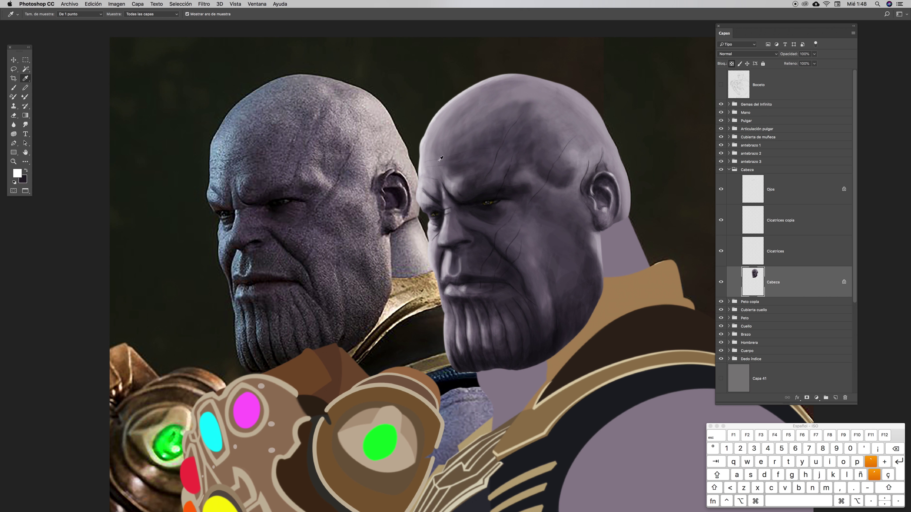
left_click(442, 154)
key("b")
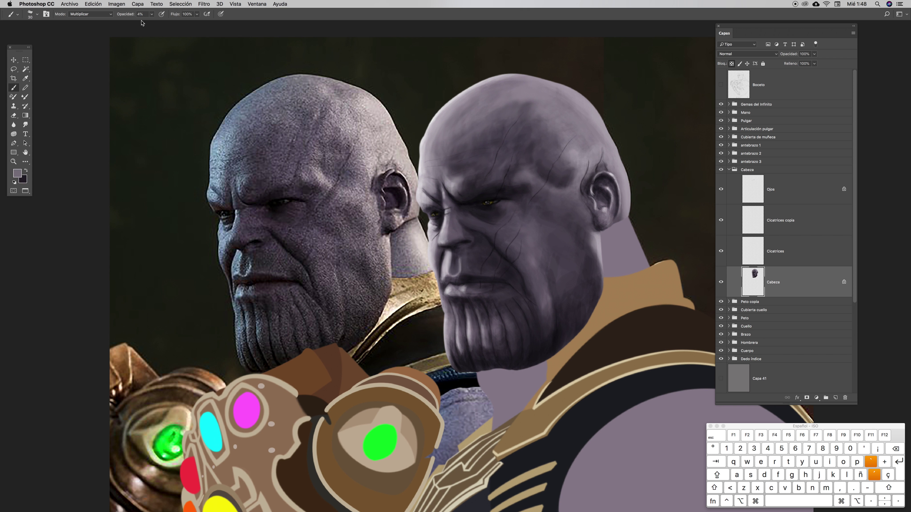
left_click(112, 13)
left_click(86, 8)
Enlarge the textured brush to 64 px and blend the sampled tone over the dark patches of the forehead
right_click(498, 121)
mouse_move(538, 138)
left_mouse_down()
mouse_move(545, 137)
mouse_move(480, 162)
left_mouse_up()
left_click(465, 167)
mouse_move(509, 121)
left_mouse_down()
mouse_move(527, 133)
mouse_move(524, 115)
mouse_move(530, 158)
mouse_move(527, 107)
mouse_move(499, 124)
mouse_move(477, 151)
left_mouse_up()
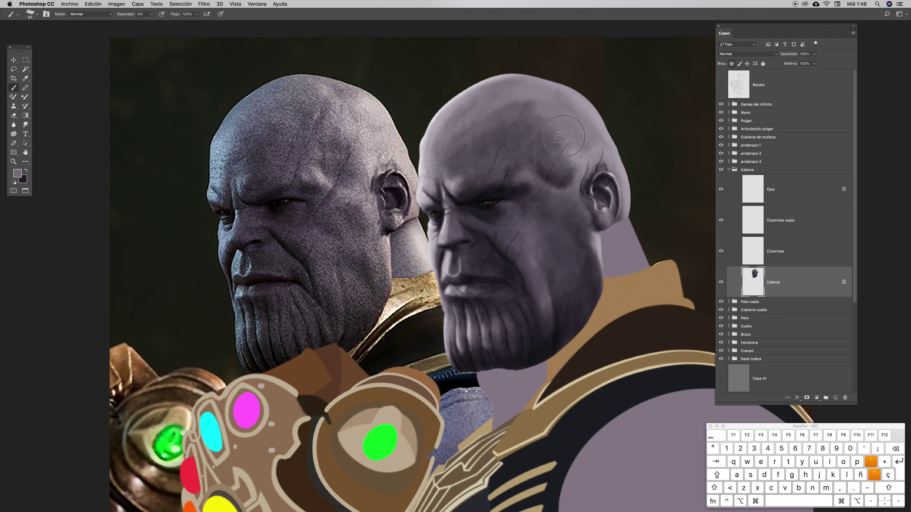
Sample a skin tone from the upper forehead and smooth the forehead and temple with the brush at 11% opacity
key("i")
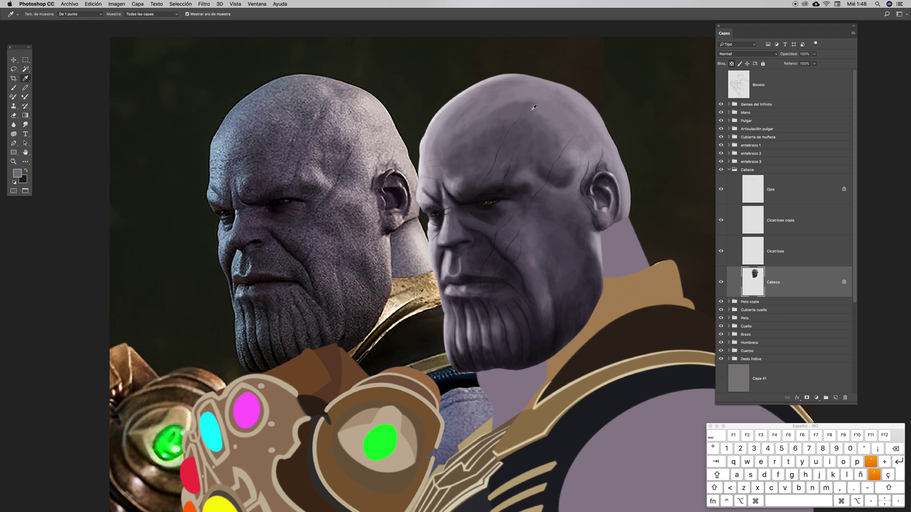
key("b")
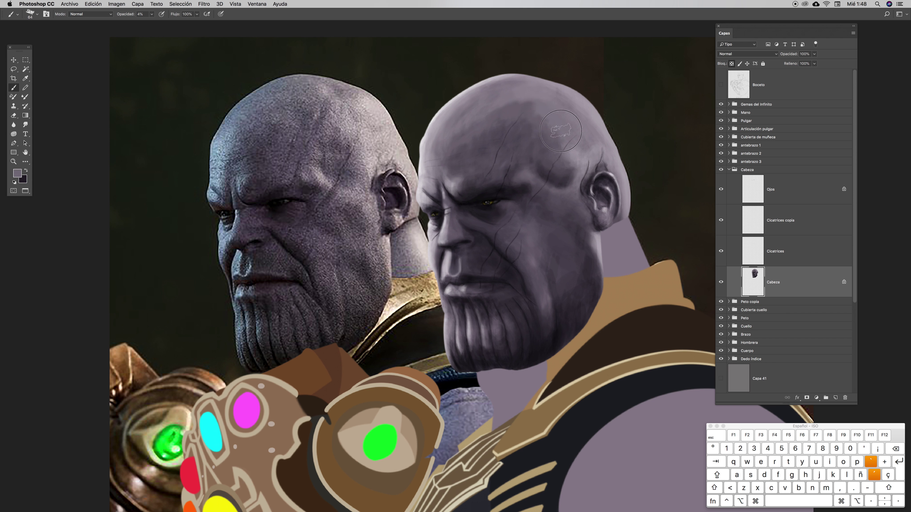
key("i")
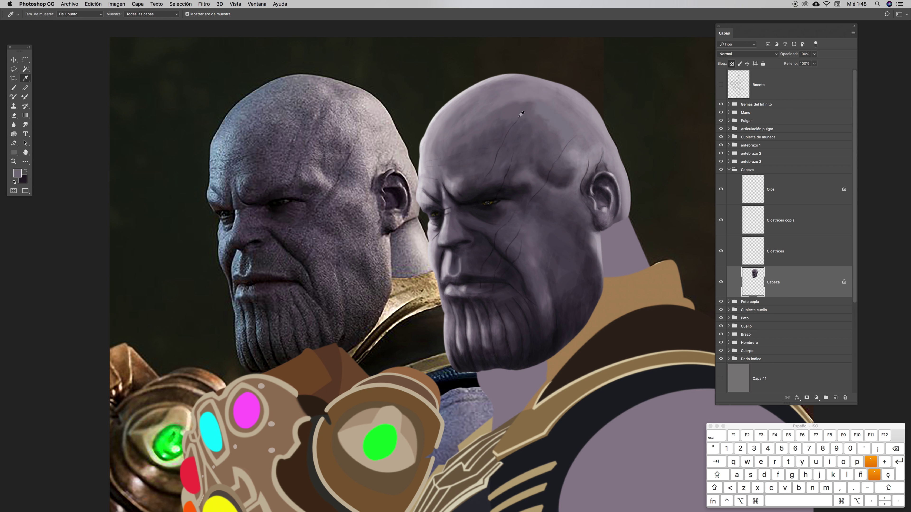
left_click(508, 121)
key("b")
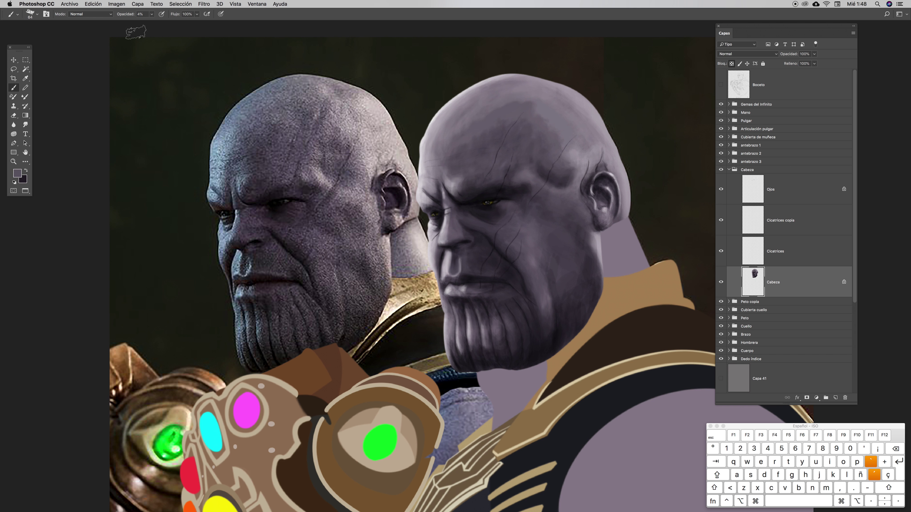
left_click(151, 14)
left_click_drag(150, 23, 153, 23)
left_click(259, 18)
mouse_move(519, 112)
left_mouse_down()
mouse_move(467, 131)
mouse_move(502, 101)
mouse_move(562, 134)
mouse_move(551, 107)
left_mouse_up()
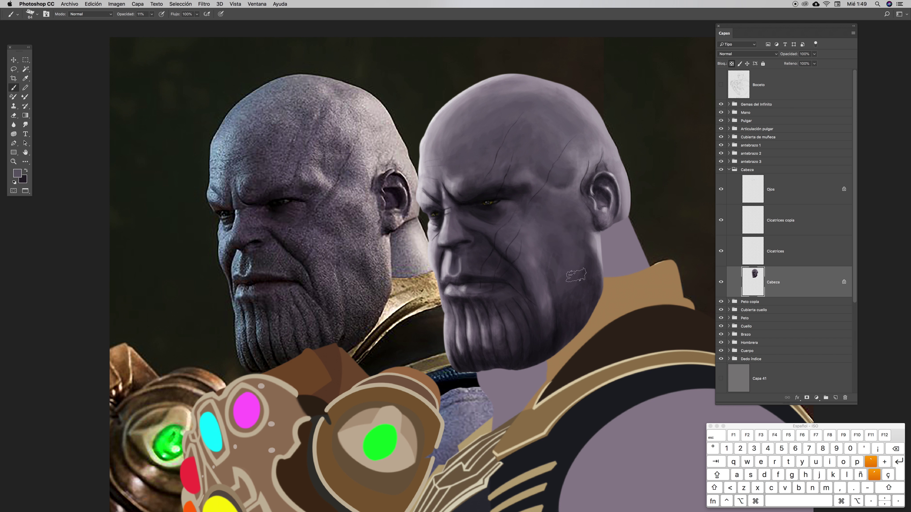
Pick a greyish skin tone as the other colour and lighten the cheek and jaw below the ear
left_click(26, 171)
left_click(17, 174)
left_click(532, 173)
left_click(545, 329)
mouse_move(567, 247)
left_mouse_down()
mouse_move(569, 282)
mouse_move(552, 244)
mouse_move(607, 244)
mouse_move(586, 245)
mouse_move(569, 293)
mouse_move(579, 274)
mouse_move(573, 231)
mouse_move(590, 244)
mouse_move(602, 240)
mouse_move(577, 254)
mouse_move(570, 312)
mouse_move(576, 276)
mouse_move(593, 296)
mouse_move(588, 303)
mouse_move(595, 291)
mouse_move(583, 241)
mouse_move(573, 346)
mouse_move(584, 247)
mouse_move(593, 265)
mouse_move(550, 321)
left_mouse_up()
key("x")
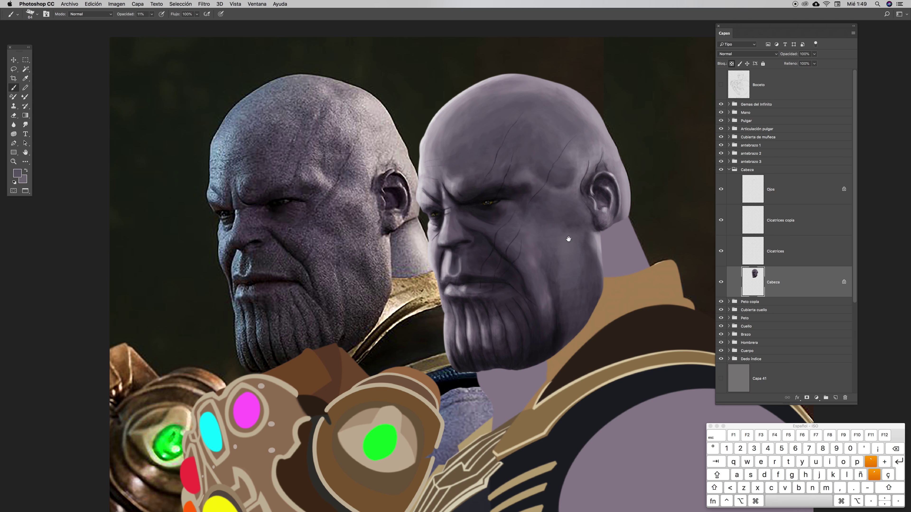
Select the Ojos layer at the head of the Cabeza group
scroll(594, 201, "right", 5)
key("v")
key("super")
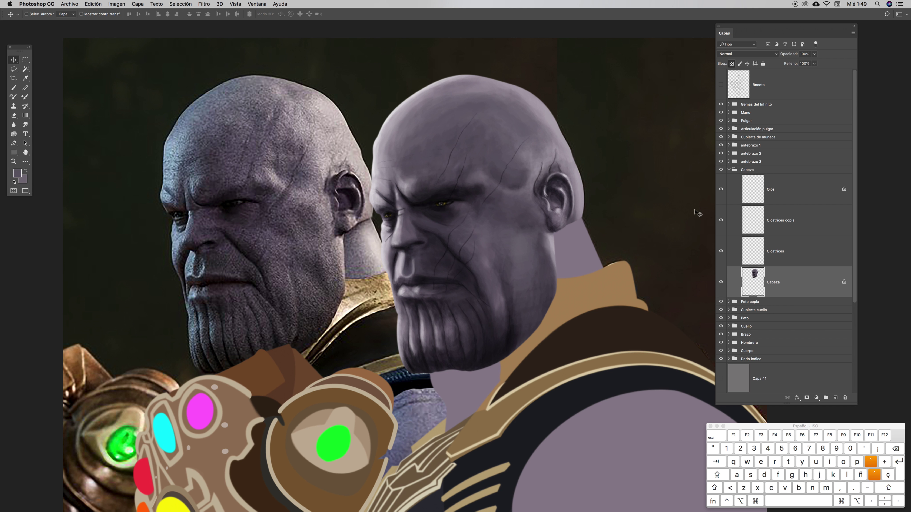
left_click(787, 226)
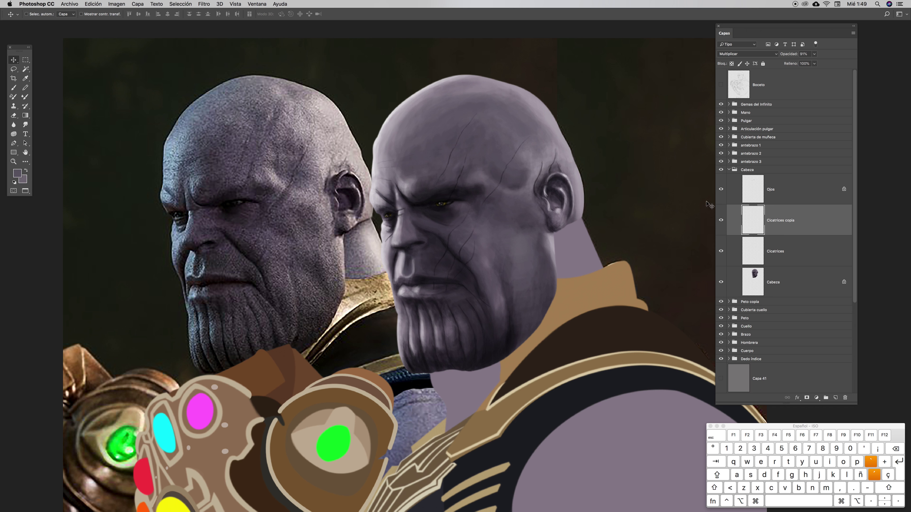
left_click(756, 191)
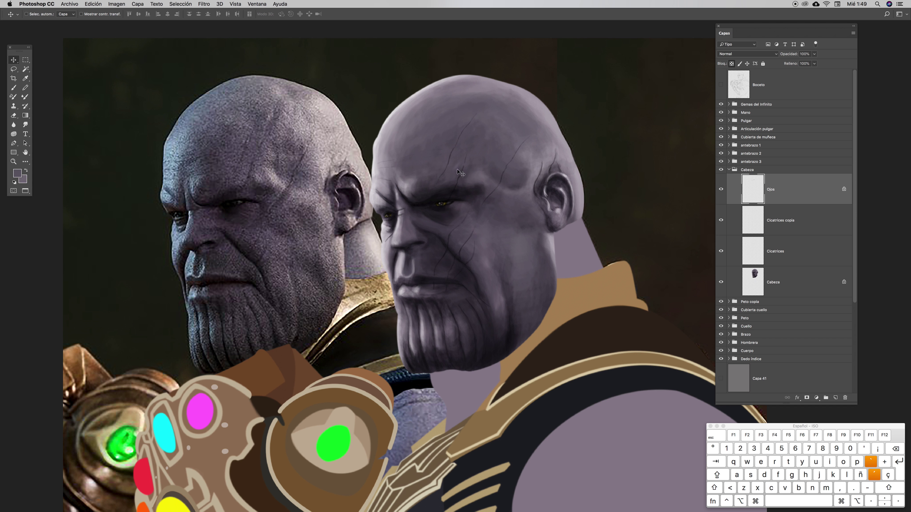
Add a new layer named "Textura cabeza" above the Ojos layer
key("z")
left_click_drag(361, 171, 368, 193)
key("v")
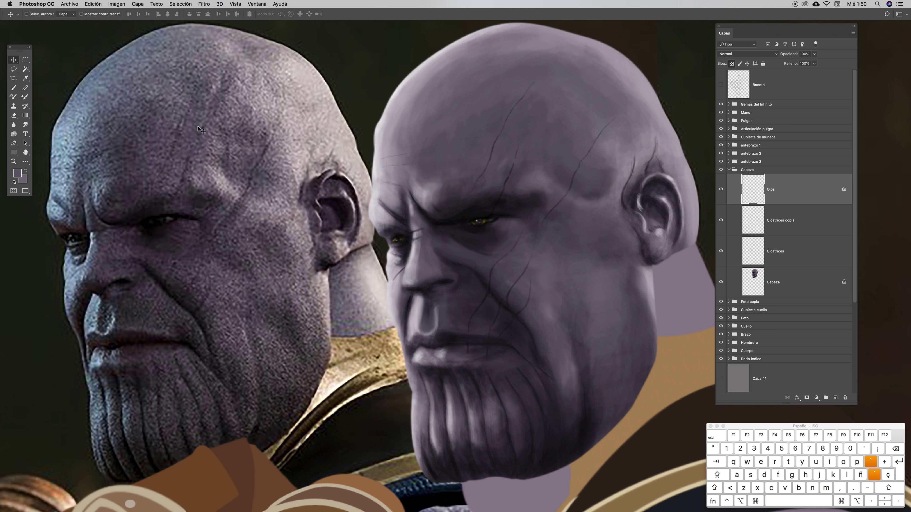
key("super+minus")
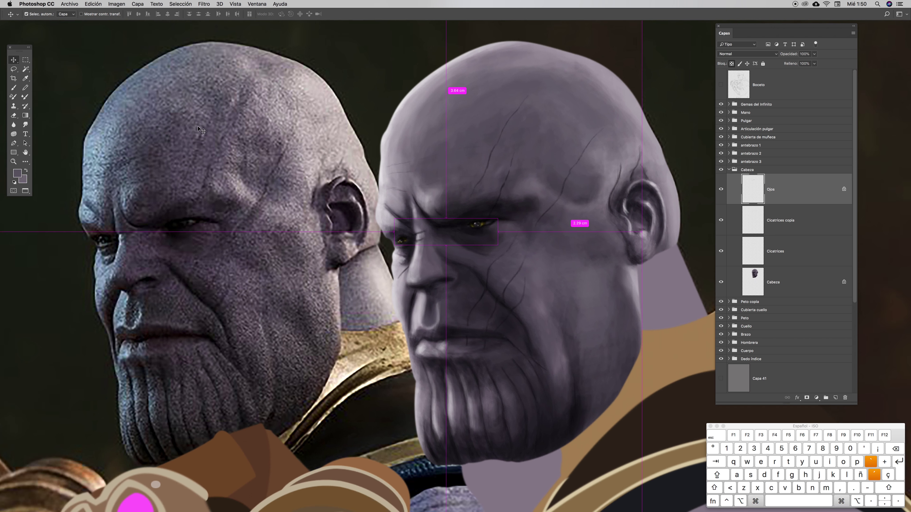
left_click_drag(484, 142, 426, 154)
key("cmd+minus")
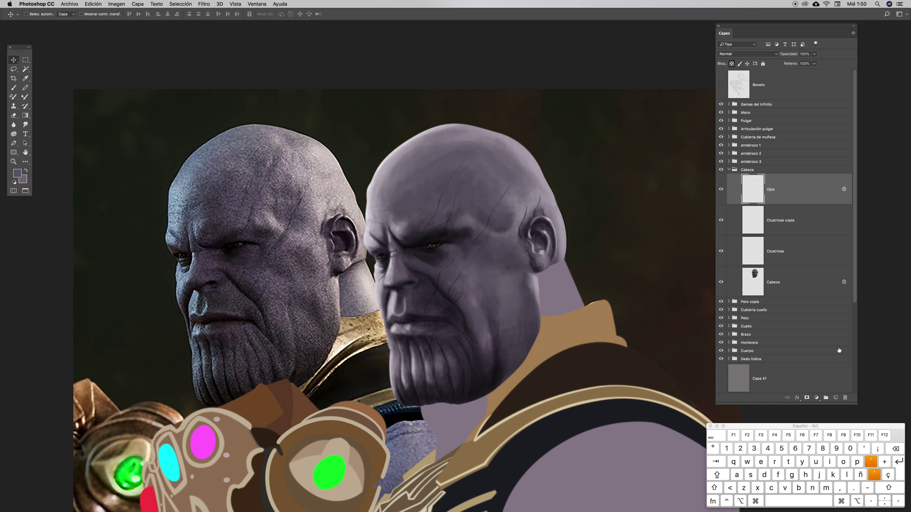
left_click(836, 399)
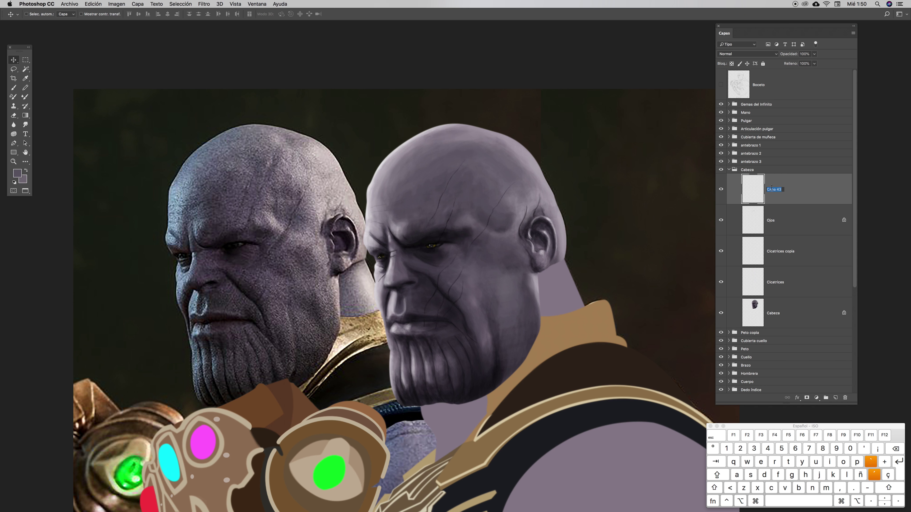
type("Textura cabeza")
key("Return")
Set the blend mode of the Textura cabeza layer to Multiplicar
key("b")
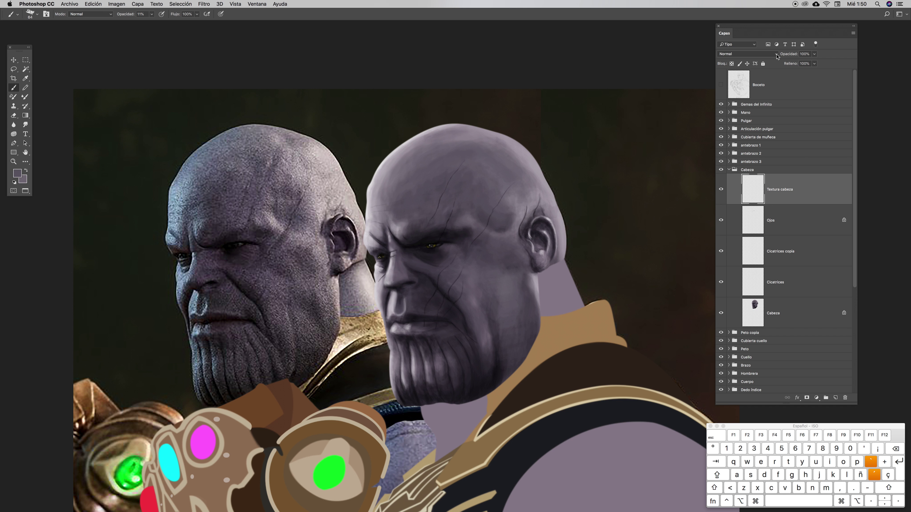
left_click(776, 54)
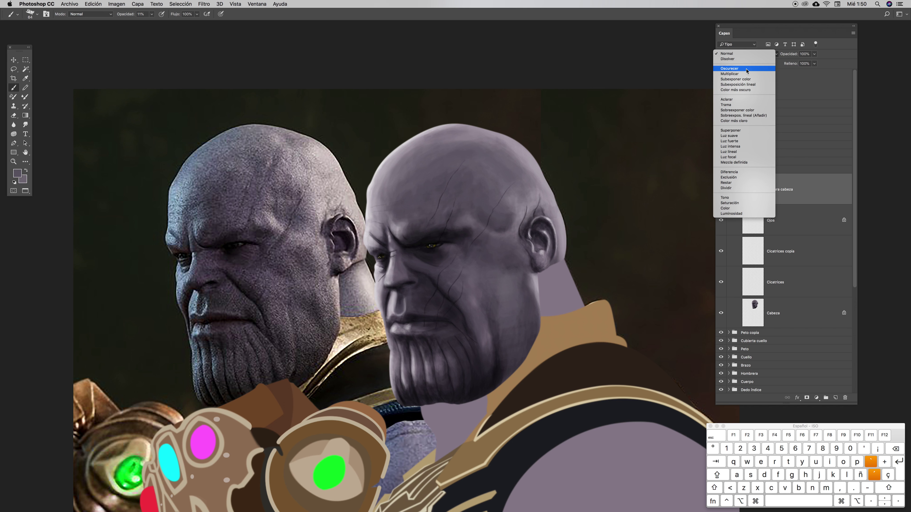
left_click(734, 74)
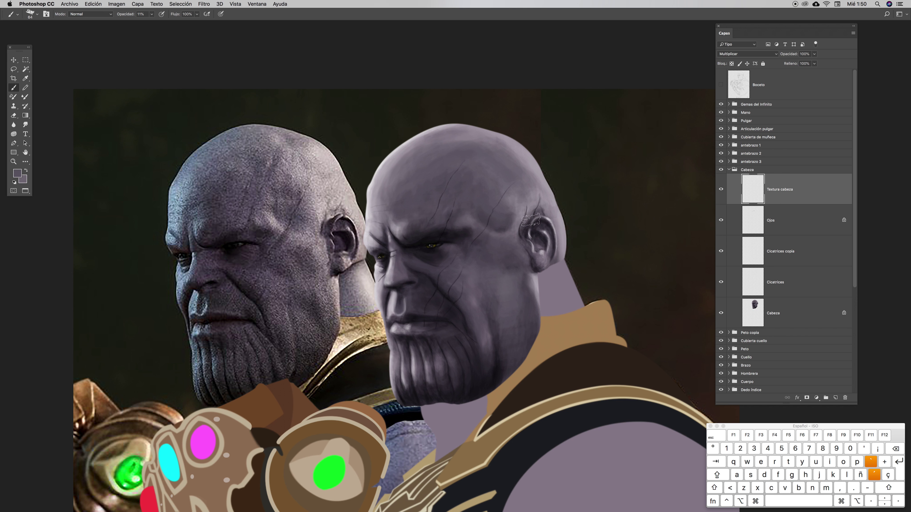
Choose a speckled texture brush for the skin and set its size to 27 px
key("b")
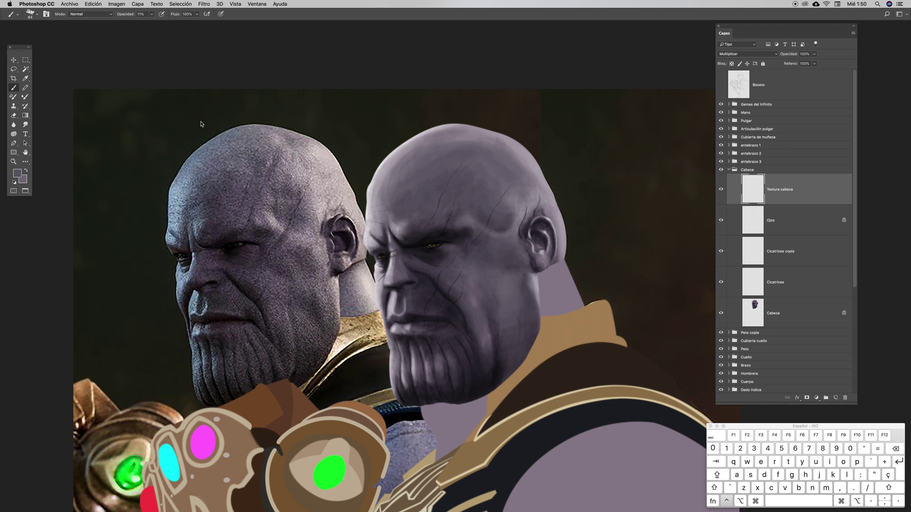
right_click(201, 132)
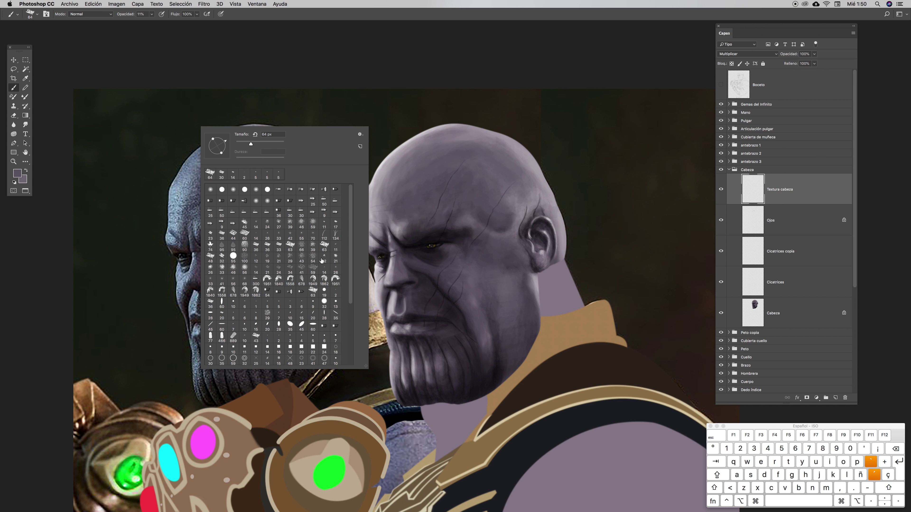
left_click(313, 259)
left_click(369, 15)
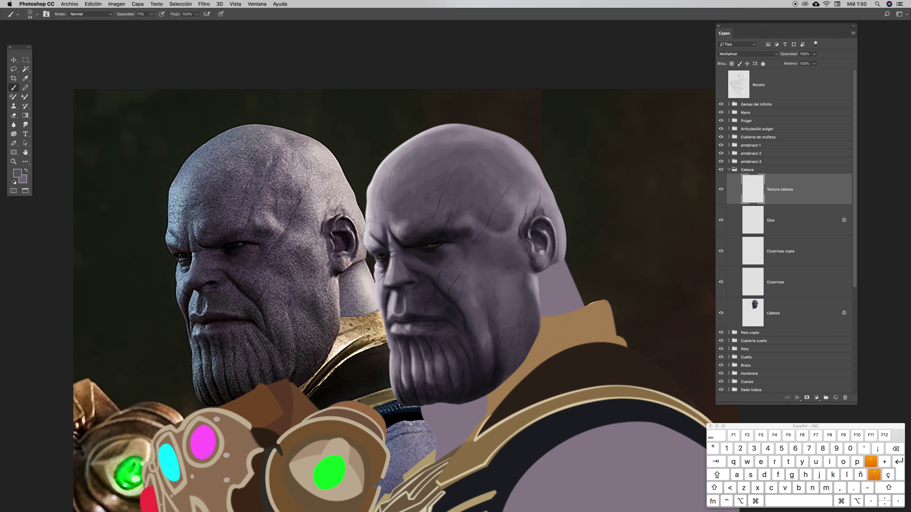
right_click(366, 146)
left_click_drag(414, 163, 428, 163)
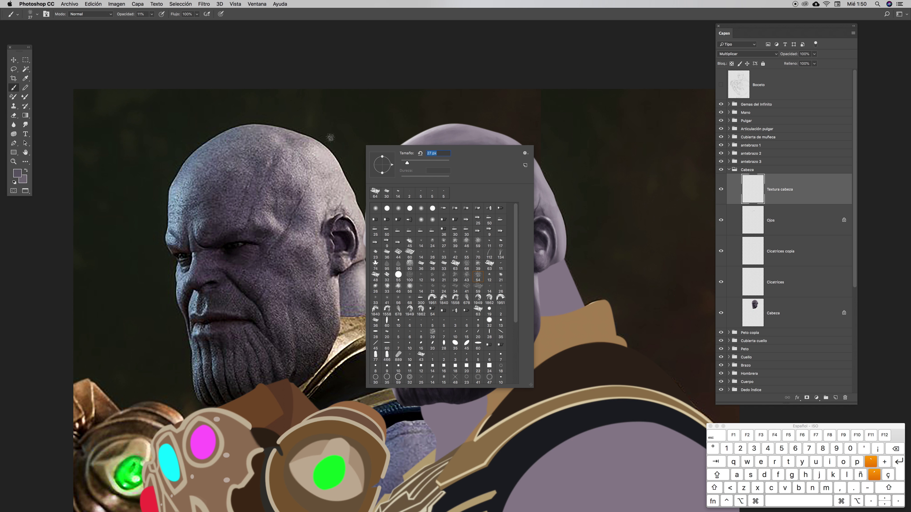
Sample the near-black tone from the painted eye as the foreground color for the texture brush
left_click_drag(408, 164, 413, 163)
key("Return")
key("z")
mouse_move(469, 206)
left_mouse_down()
mouse_move(486, 205)
mouse_move(473, 214)
left_mouse_up()
key("i")
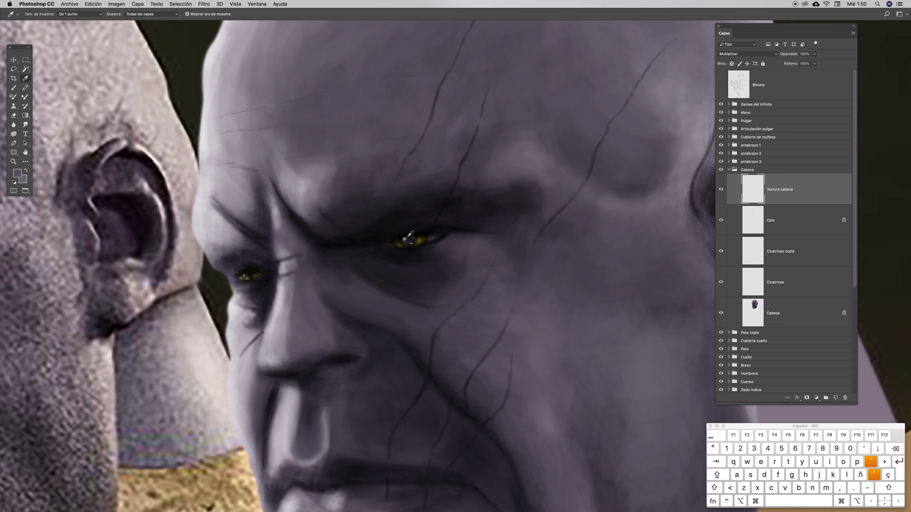
left_click(400, 237)
key("super+minus")
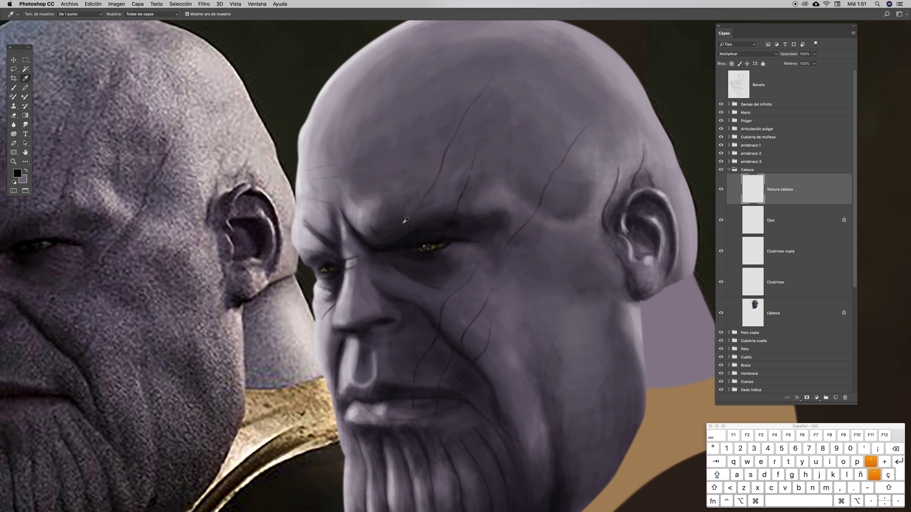
Limit painting to the head with a selection of its outline and set the brush opacity to 17%
key("b")
left_click_drag(504, 156, 463, 176)
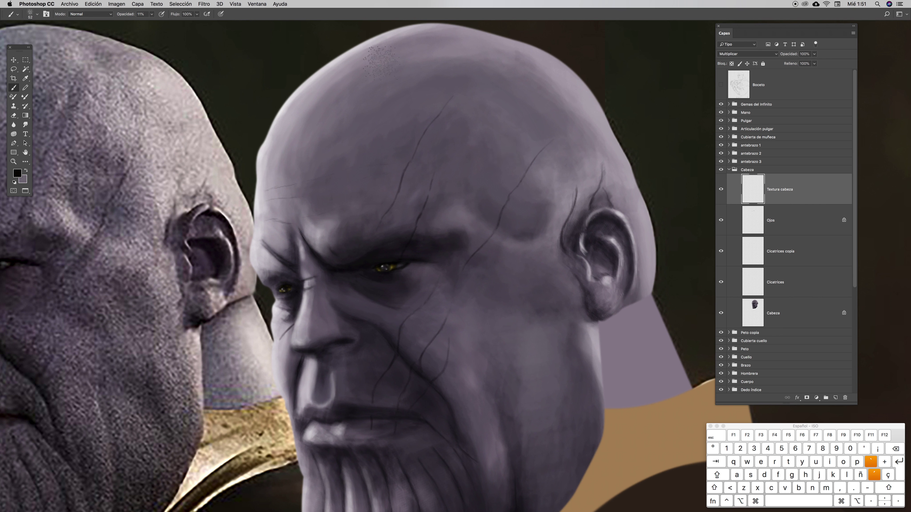
key("super+minus")
key("super+minus")
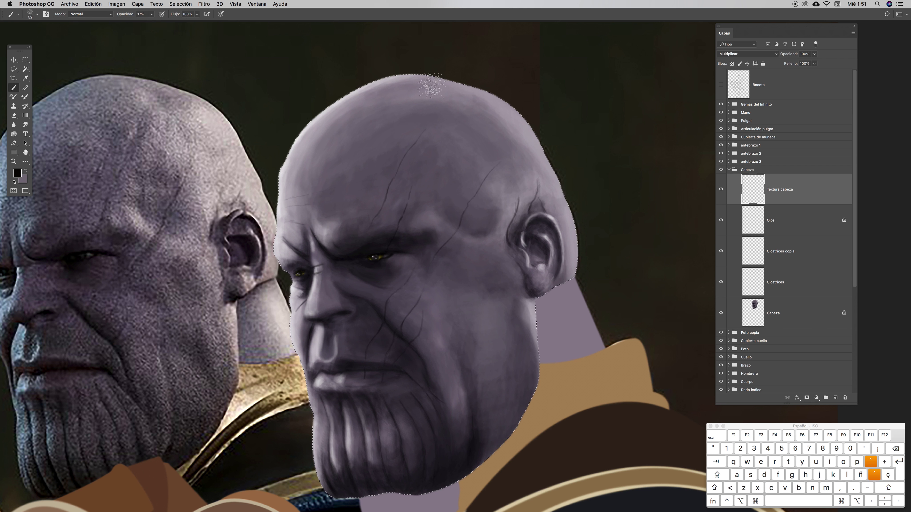
key("space")
left_click_drag(464, 194, 516, 153)
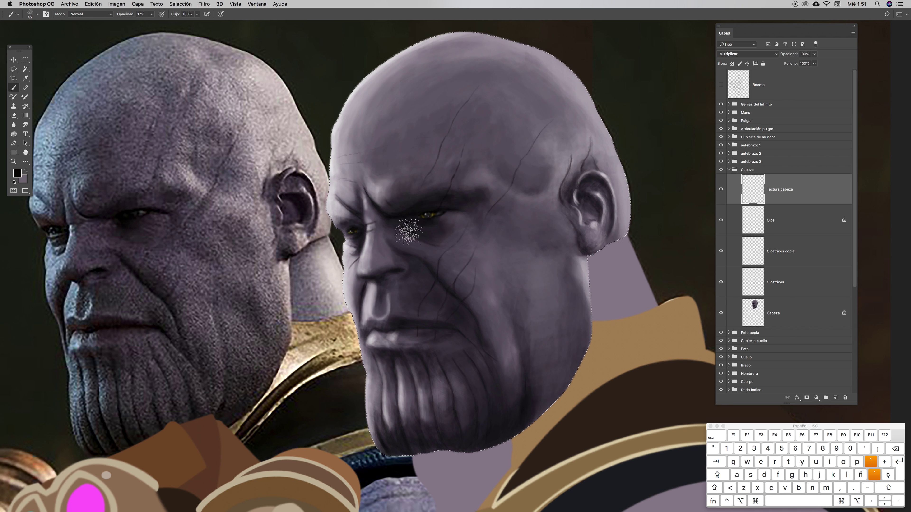
Choose the 54 px speckled brush preset for texturing the skin of the face
key("z")
left_click_drag(405, 241, 435, 221)
key("v")
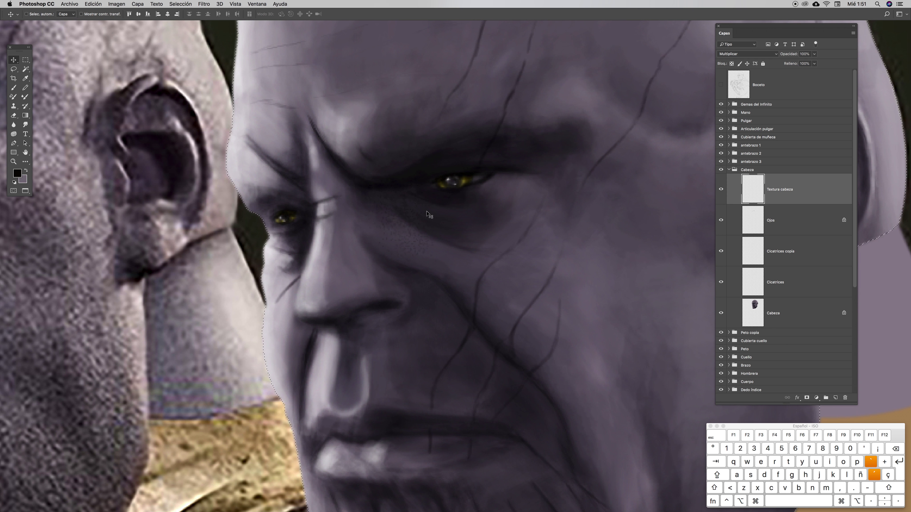
key("b")
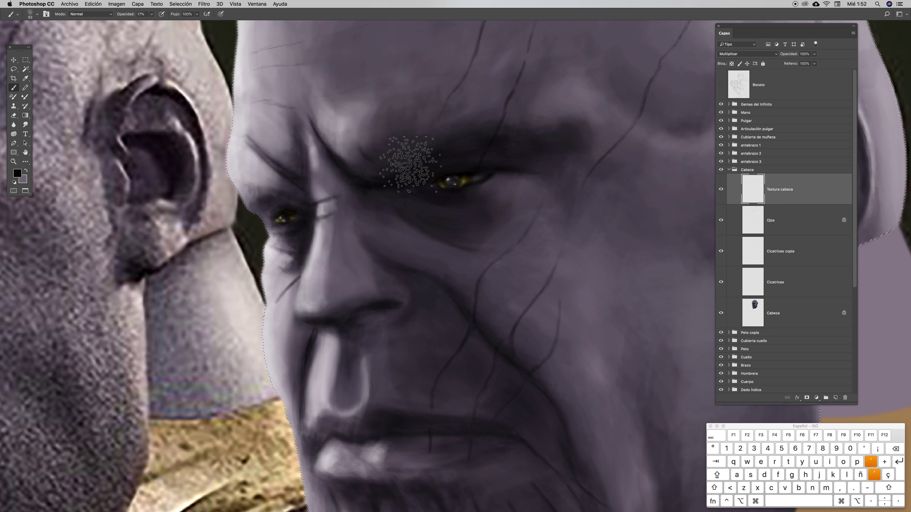
right_click(361, 109)
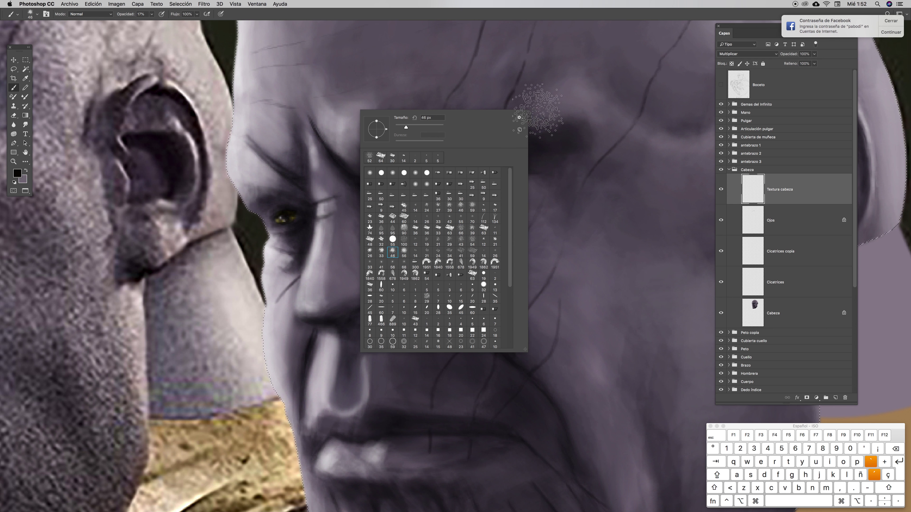
left_click(509, 11)
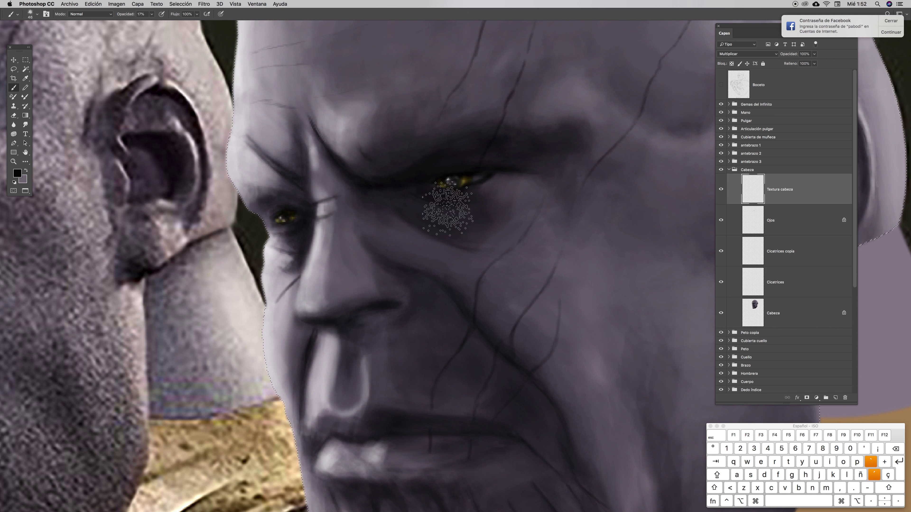
right_click(457, 201)
left_click(891, 21)
left_click_drag(588, 314, 589, 375)
left_click(461, 428)
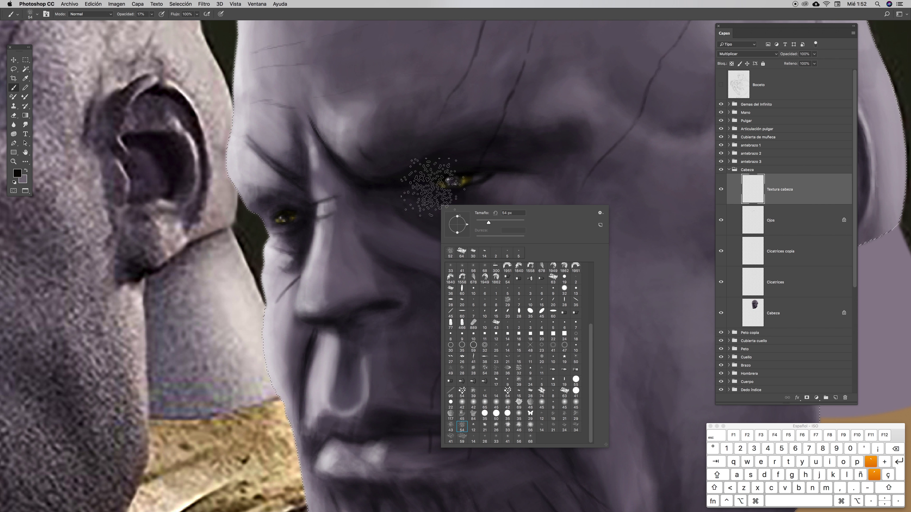
left_click(461, 12)
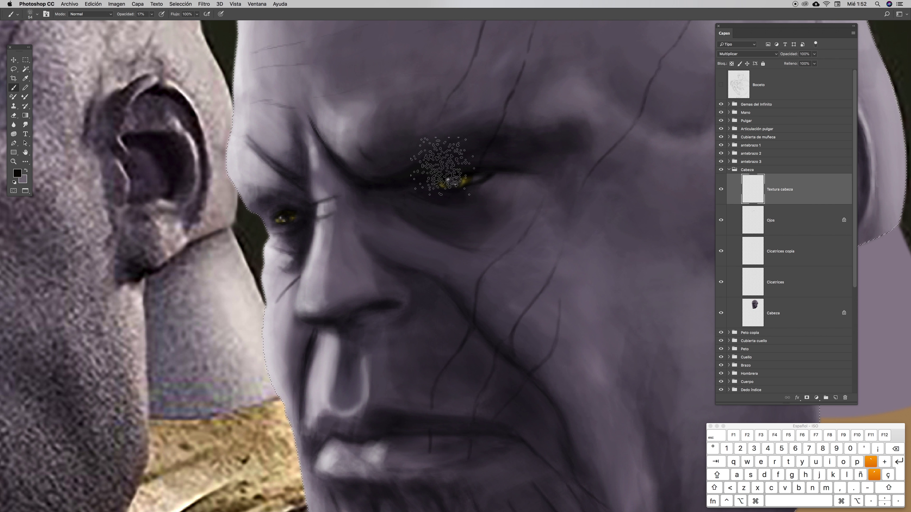
Stipple a first patch of skin texture on the cheek between the nose and the eye
left_click_drag(434, 251, 416, 261)
left_click(385, 248)
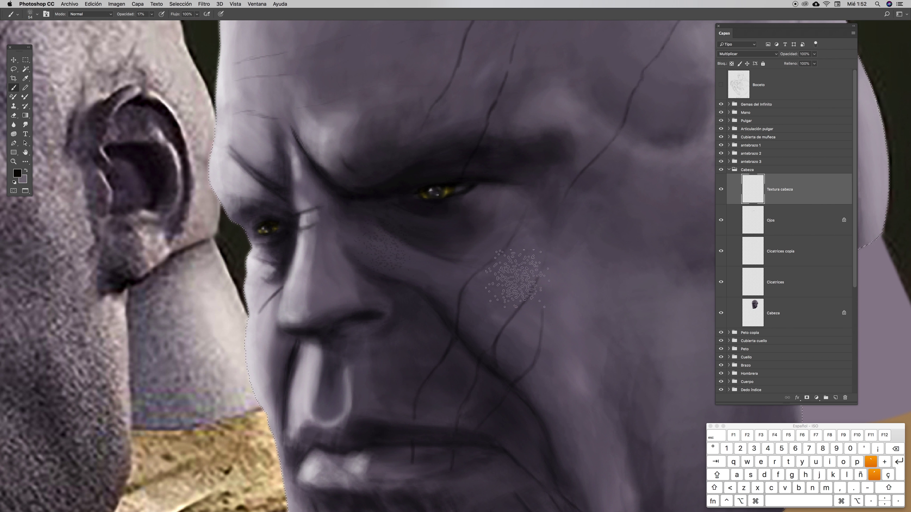
left_click(359, 204)
left_click_drag(429, 254, 526, 279)
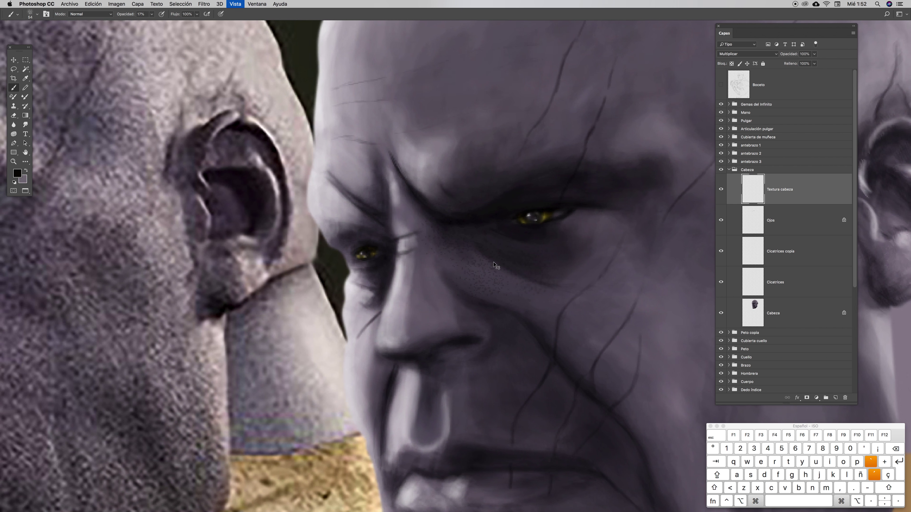
key("super+minus")
mouse_move(451, 251)
left_mouse_down()
mouse_move(549, 188)
mouse_move(517, 182)
left_mouse_up()
key("super+minus")
Set the speckled brush's size to 43 px and its opacity to 12%
right_click(590, 131)
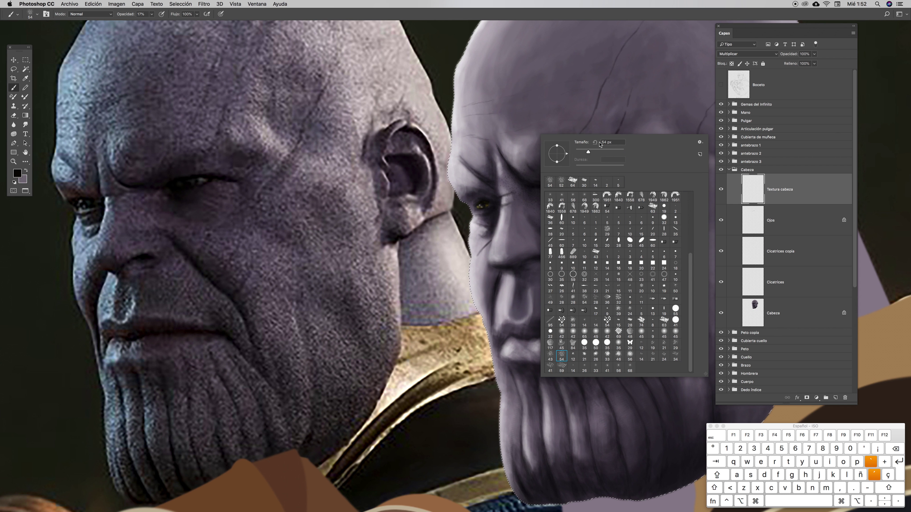
key("Return")
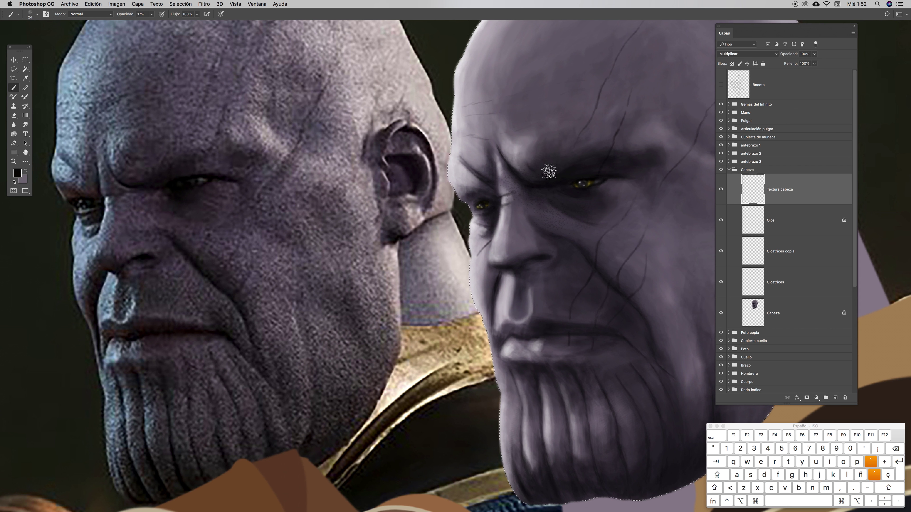
right_click(557, 123)
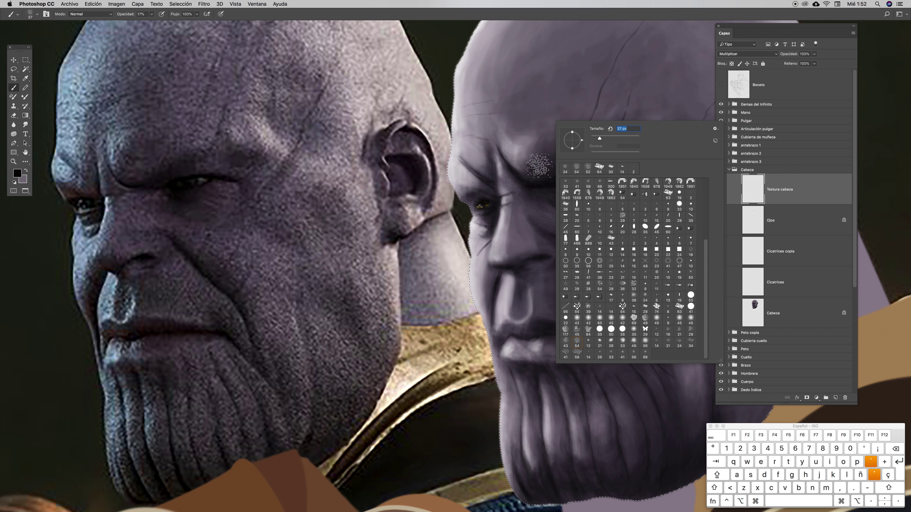
key("Return")
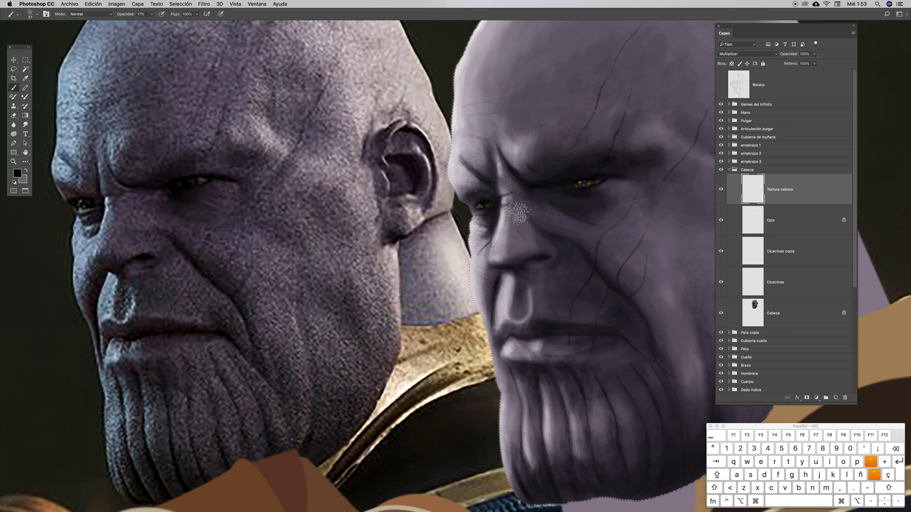
right_click(508, 179)
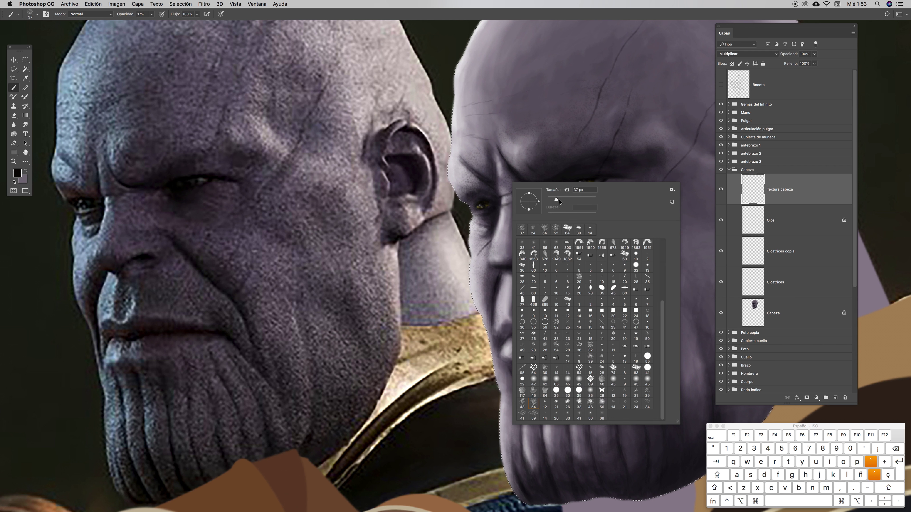
left_click_drag(553, 200, 557, 200)
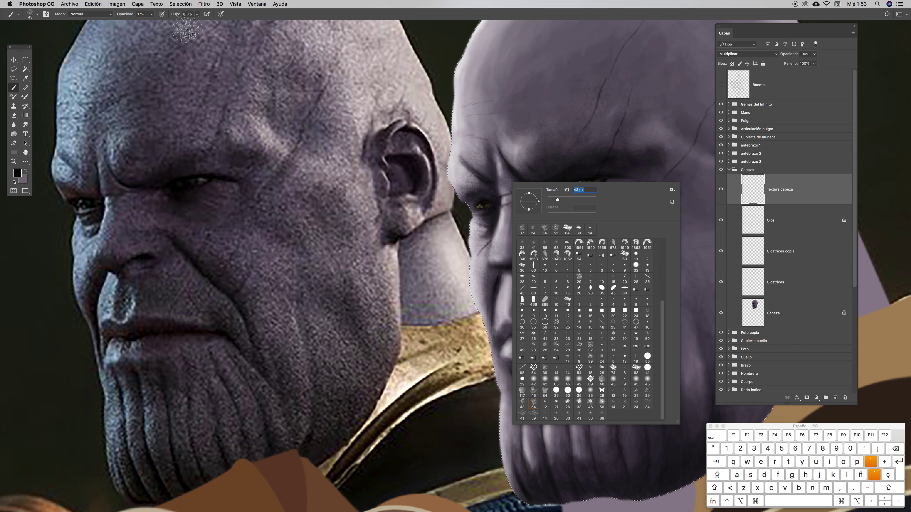
left_click(152, 14)
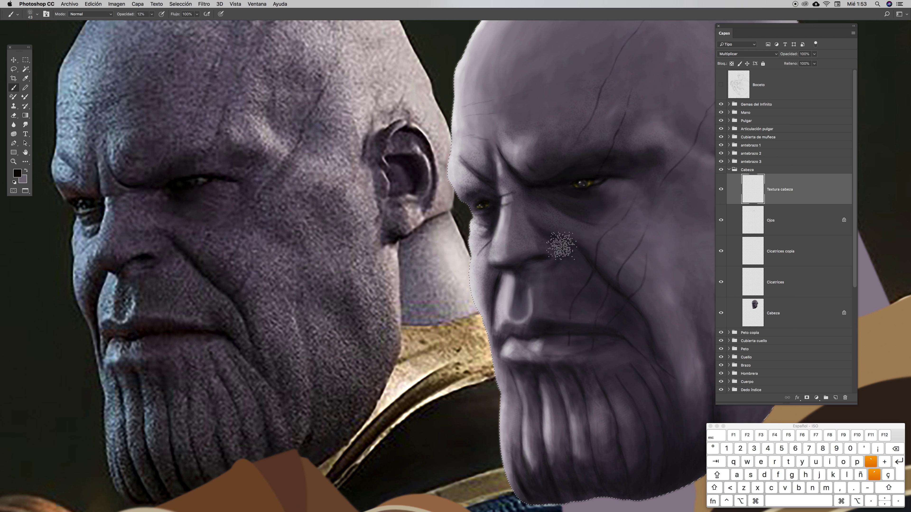
Try texture strokes on the cheek and across the forehead, and undo the forehead stroke
mouse_move(566, 284)
left_mouse_down()
mouse_move(548, 284)
mouse_move(552, 302)
mouse_move(586, 302)
left_mouse_up()
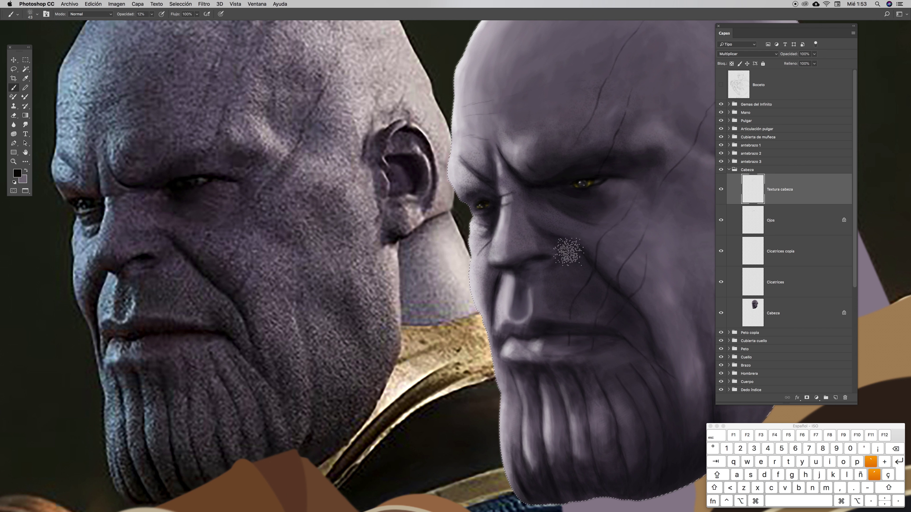
scroll(564, 248, "up", 5)
left_click_drag(463, 108, 597, 52)
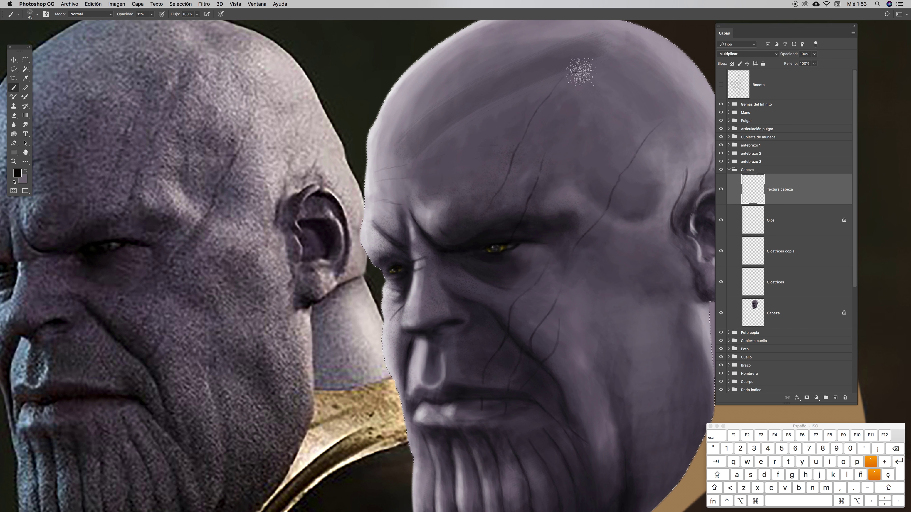
key("super+z")
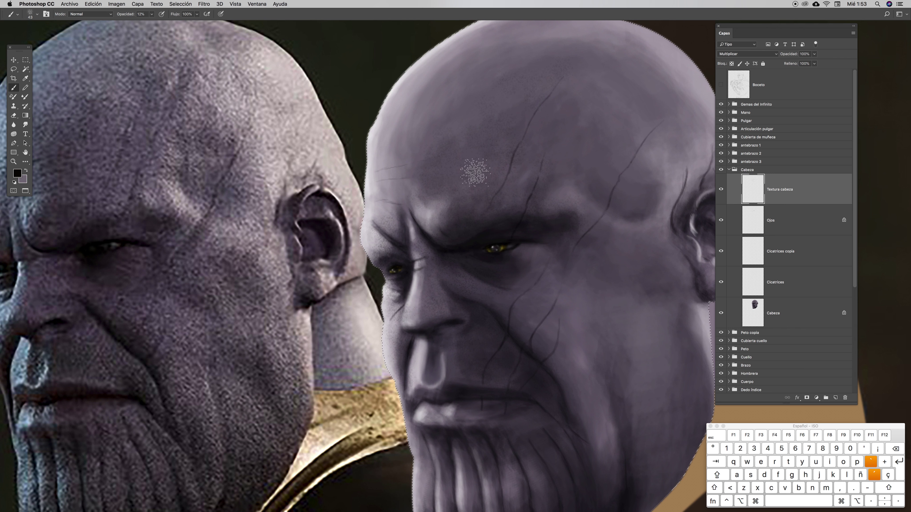
Set the brush tip spacing to 100% and paint skin texture over the mouth, chin folds and cheek
left_click(46, 14)
left_click_drag(138, 194, 180, 191)
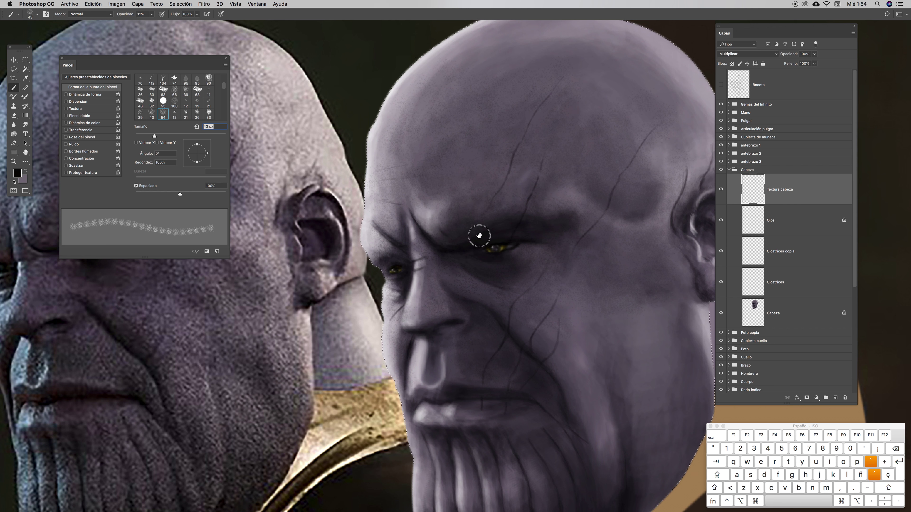
left_click_drag(498, 270, 430, 73)
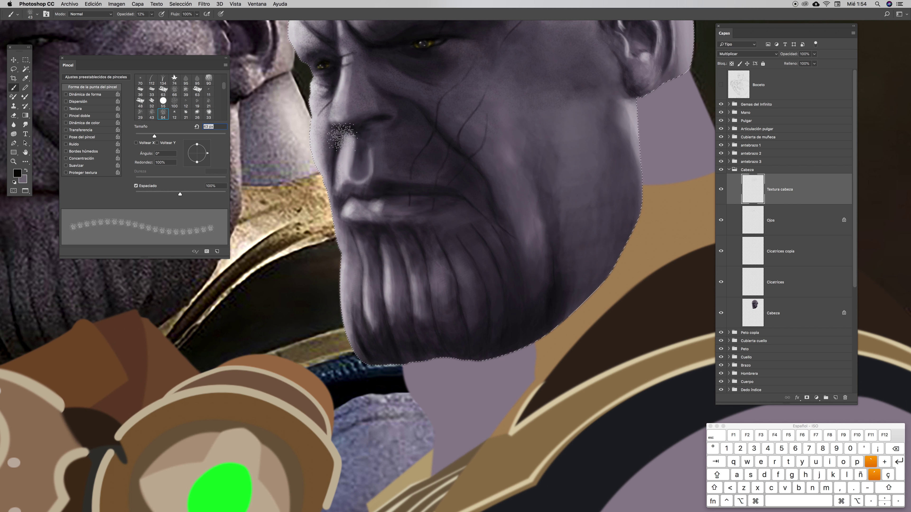
left_click_drag(463, 212, 492, 292)
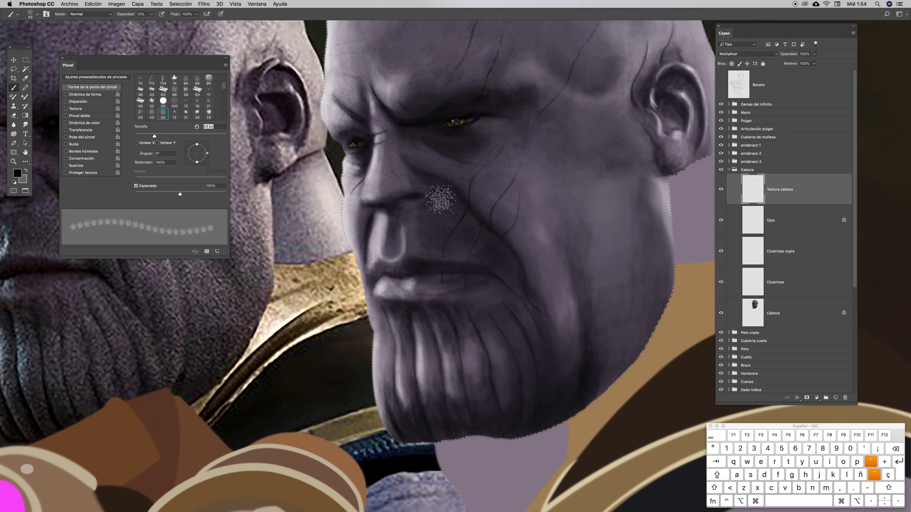
mouse_move(422, 231)
left_mouse_down()
mouse_move(418, 269)
mouse_move(500, 301)
mouse_move(481, 299)
mouse_move(472, 339)
mouse_move(495, 424)
left_mouse_up()
mouse_move(487, 304)
left_mouse_down()
mouse_move(525, 427)
mouse_move(527, 348)
mouse_move(502, 303)
mouse_move(571, 375)
mouse_move(412, 330)
mouse_move(444, 428)
mouse_move(441, 354)
mouse_move(396, 306)
mouse_move(429, 453)
mouse_move(398, 415)
mouse_move(382, 295)
mouse_move(376, 316)
mouse_move(339, 194)
left_mouse_up()
mouse_move(534, 215)
left_mouse_down()
mouse_move(568, 283)
mouse_move(544, 268)
mouse_move(562, 321)
mouse_move(526, 254)
mouse_move(591, 331)
mouse_move(563, 290)
mouse_move(572, 278)
mouse_move(601, 341)
mouse_move(618, 334)
mouse_move(615, 306)
mouse_move(655, 299)
mouse_move(635, 302)
mouse_move(624, 256)
mouse_move(640, 183)
mouse_move(623, 218)
mouse_move(649, 262)
mouse_move(655, 183)
mouse_move(661, 288)
mouse_move(640, 166)
mouse_move(617, 225)
mouse_move(586, 194)
mouse_move(620, 206)
mouse_move(573, 228)
mouse_move(579, 257)
mouse_move(551, 207)
mouse_move(558, 196)
mouse_move(532, 191)
mouse_move(531, 239)
mouse_move(537, 198)
mouse_move(502, 182)
mouse_move(526, 214)
mouse_move(526, 204)
mouse_move(559, 365)
mouse_move(572, 129)
left_mouse_up()
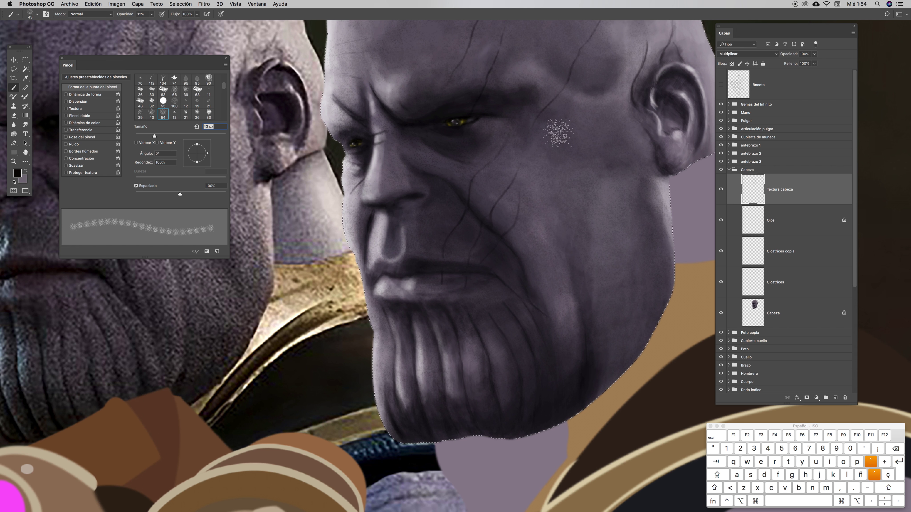
Paint skin texture over the temple, the area around the ear and the top of the skull
scroll(571, 129, "up", 5)
mouse_move(617, 264)
left_mouse_down()
mouse_move(644, 240)
mouse_move(625, 278)
mouse_move(585, 178)
mouse_move(613, 153)
mouse_move(604, 130)
mouse_move(618, 131)
mouse_move(634, 159)
left_mouse_up()
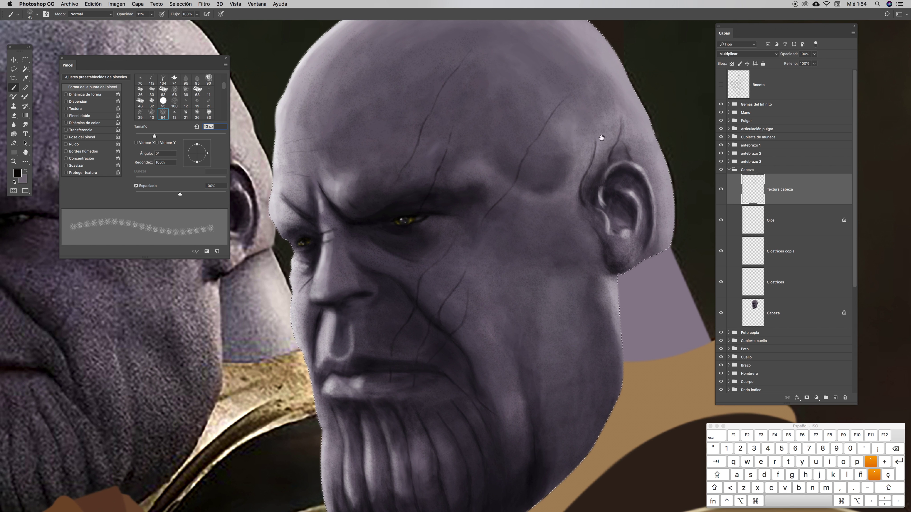
scroll(581, 131, "up", 5)
mouse_move(591, 111)
left_mouse_down()
mouse_move(600, 151)
mouse_move(480, 102)
mouse_move(520, 84)
mouse_move(365, 172)
mouse_move(336, 239)
mouse_move(486, 76)
left_mouse_up()
left_click_drag(619, 118, 716, 254)
mouse_move(499, 150)
left_mouse_down()
mouse_move(553, 133)
mouse_move(581, 159)
mouse_move(585, 192)
mouse_move(623, 238)
mouse_move(618, 208)
mouse_move(510, 261)
mouse_move(410, 232)
left_mouse_up()
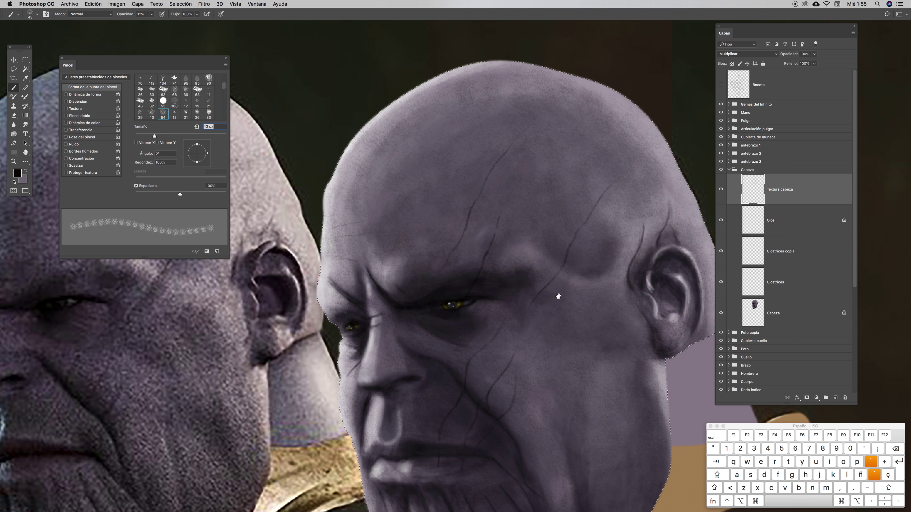
Set the brush opacity to 19% and the brush's painting mode to Multiplicar
scroll(513, 244, "down", 5)
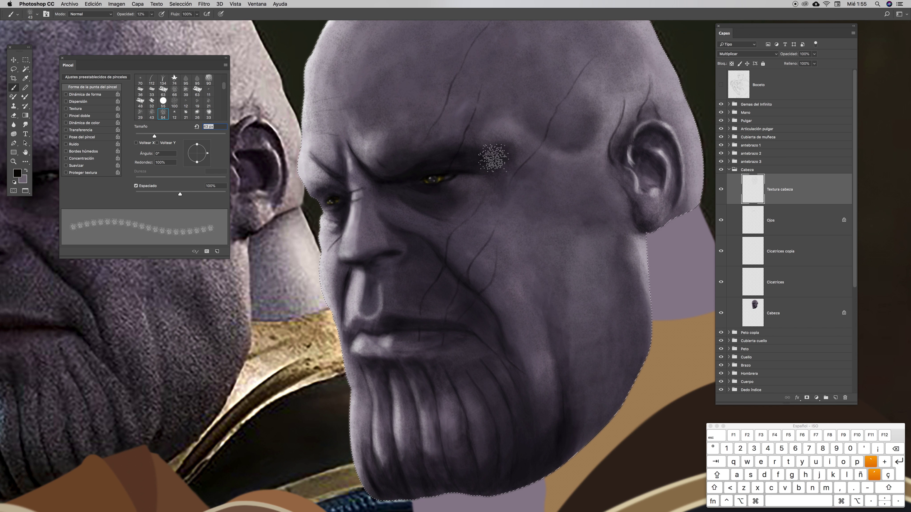
left_click(154, 15)
left_click(242, 21)
left_click(105, 15)
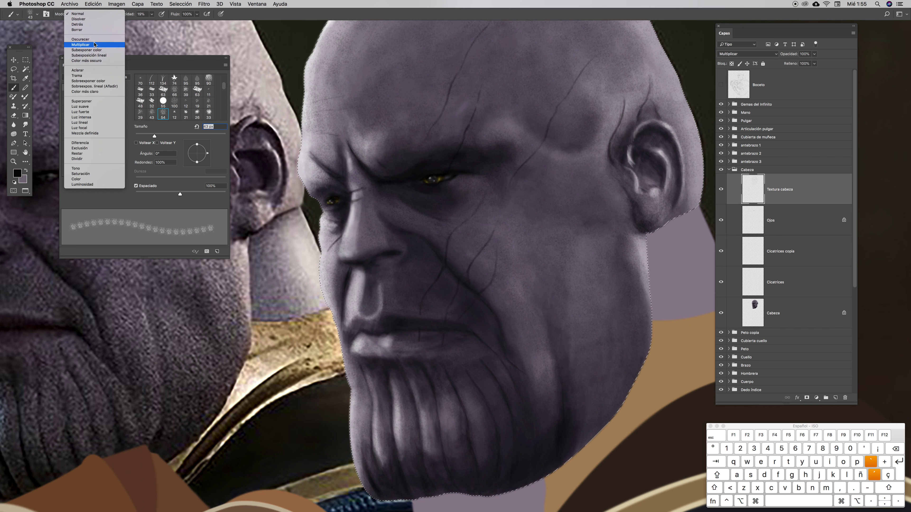
left_click(90, 45)
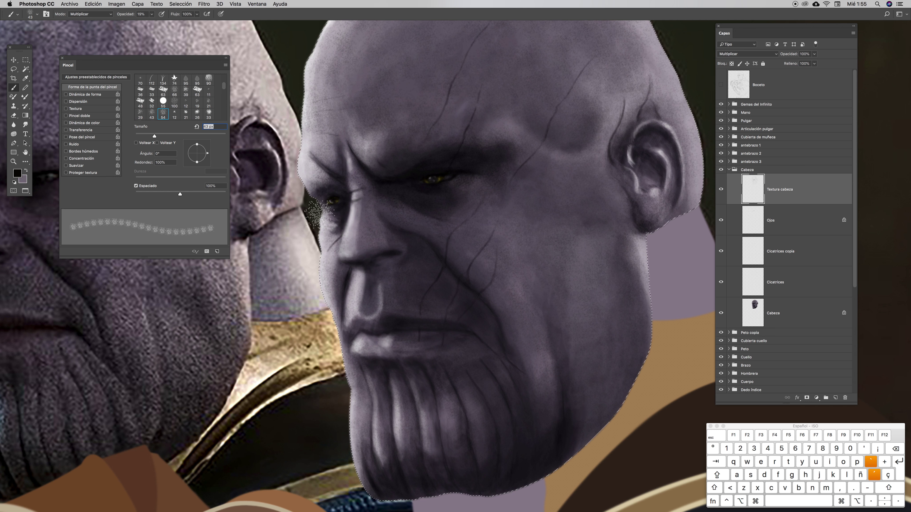
Stipple darker texture along the front edge of the face, around the nose and above the upper lip
left_click(326, 242)
left_click(324, 289)
left_click(330, 321)
left_click(336, 354)
left_click(379, 319)
left_click(390, 293)
left_click(373, 313)
left_click(375, 278)
left_click(373, 310)
left_click(377, 290)
left_click(404, 268)
left_click(400, 289)
Paint darker texture over the cheek fold, ear, jaw edge and chin folds
mouse_move(414, 280)
left_mouse_down()
mouse_move(416, 252)
mouse_move(464, 303)
mouse_move(483, 298)
left_mouse_up()
mouse_move(620, 177)
left_mouse_down()
mouse_move(645, 214)
mouse_move(670, 208)
mouse_move(663, 230)
mouse_move(670, 201)
left_mouse_up()
mouse_move(630, 235)
left_mouse_down()
mouse_move(623, 280)
mouse_move(642, 348)
left_mouse_up()
mouse_move(555, 434)
left_mouse_down()
mouse_move(533, 479)
mouse_move(530, 349)
mouse_move(541, 361)
mouse_move(513, 461)
mouse_move(468, 379)
mouse_move(503, 445)
mouse_move(478, 416)
mouse_move(497, 487)
mouse_move(471, 418)
mouse_move(491, 487)
mouse_move(446, 427)
mouse_move(423, 489)
mouse_move(406, 448)
mouse_move(445, 471)
mouse_move(370, 462)
mouse_move(365, 491)
left_mouse_up()
mouse_move(416, 326)
left_mouse_down()
mouse_move(433, 340)
mouse_move(497, 328)
mouse_move(505, 358)
mouse_move(457, 265)
mouse_move(416, 236)
mouse_move(509, 289)
mouse_move(501, 313)
mouse_move(578, 374)
mouse_move(566, 362)
mouse_move(574, 393)
mouse_move(622, 406)
left_mouse_up()
Paint darker texture over the brow and lower forehead, and check the head against the whole illustration
scroll(620, 270, "up", 5)
scroll(620, 270, "left", 2)
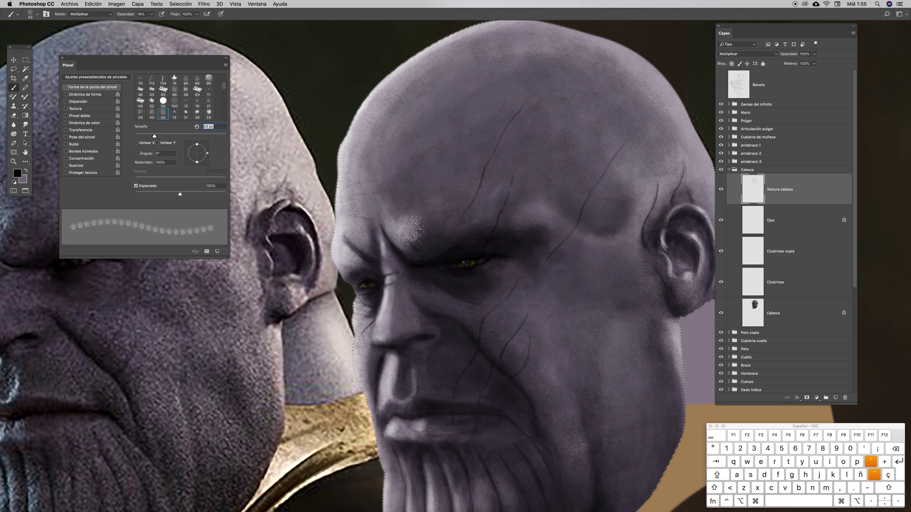
mouse_move(397, 190)
left_mouse_down()
mouse_move(364, 184)
mouse_move(409, 103)
mouse_move(497, 237)
left_mouse_up()
key("super+minus")
key("super+minus")
key("super+minus")
key("super+minus")
key("super+minus")
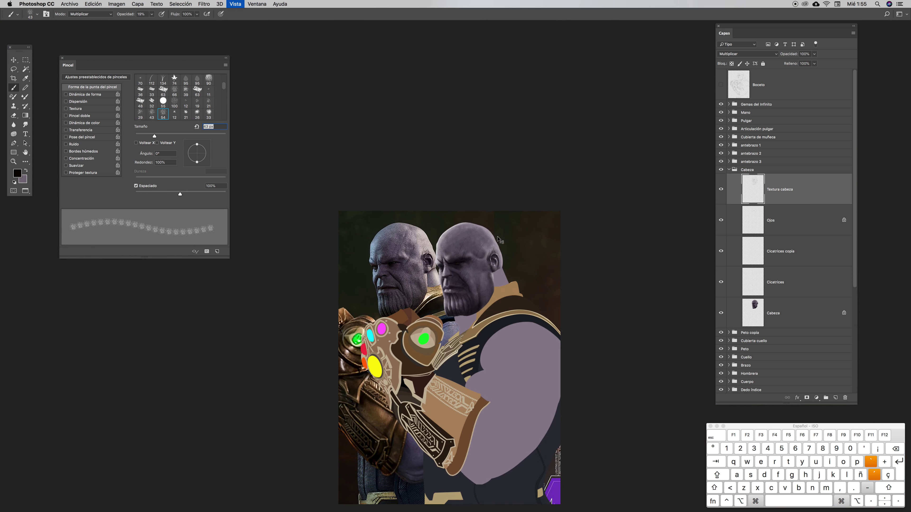
left_click_drag(426, 279, 513, 278)
left_click_drag(547, 184, 526, 187)
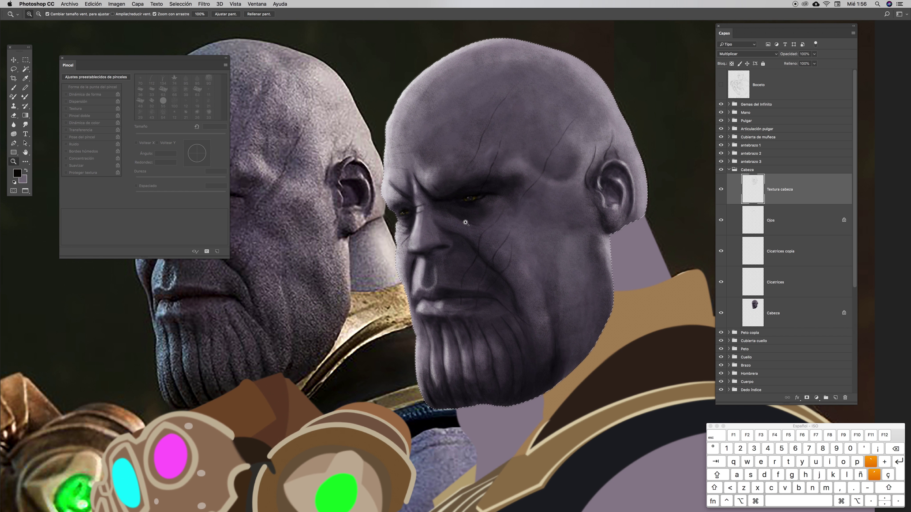
Compare the painted head with and without the Textura cabeza layer
left_click(721, 189)
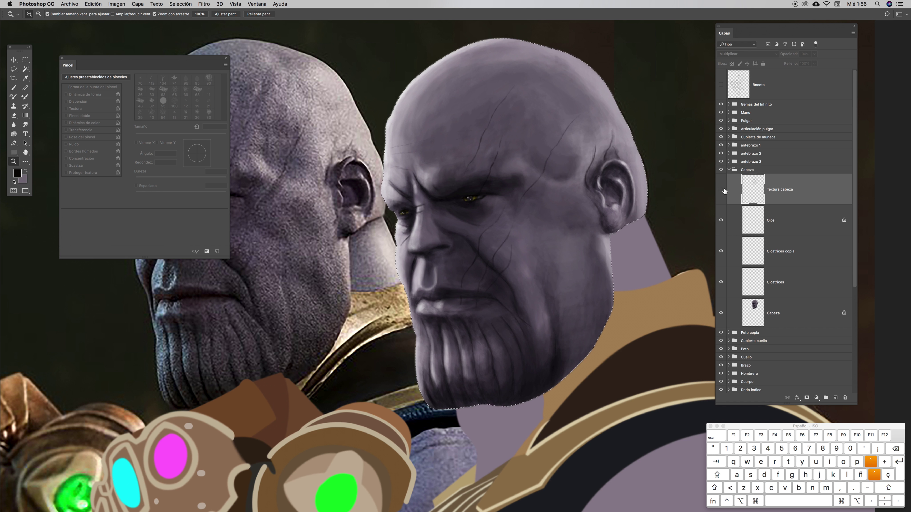
left_click(721, 189)
key("super+minus")
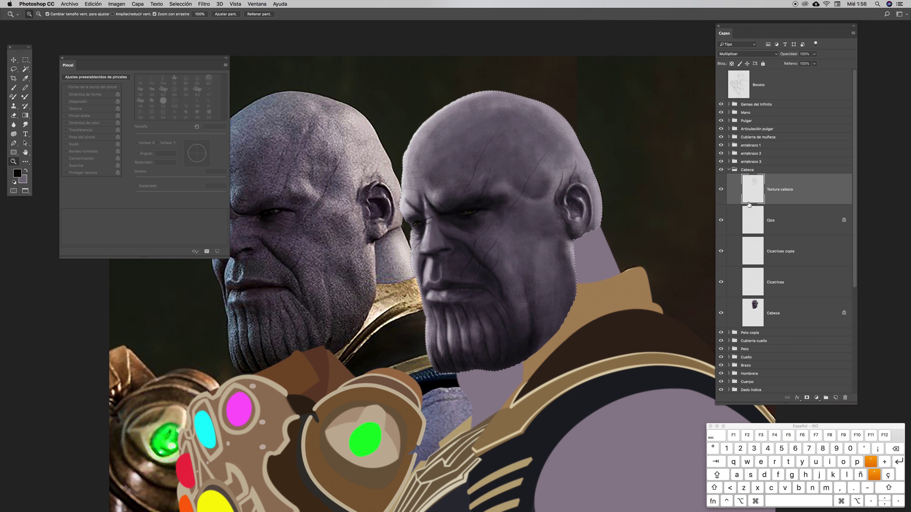
Clear the head selection and duplicate the Textura cabeza layer
key("super")
key("super+d")
key("super")
key("super+j")
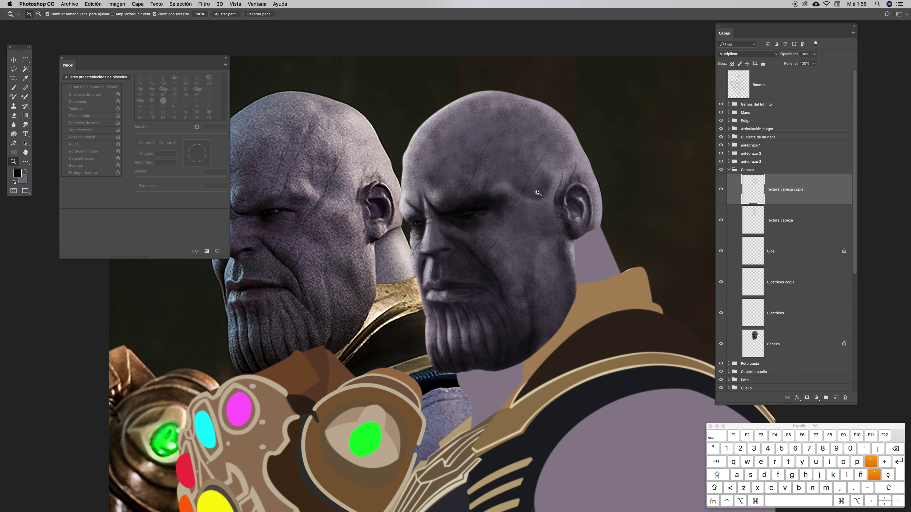
Lower the duplicated head texture layer's opacity to 10% and switch to the Move tool
key("space")
left_click_drag(501, 245, 544, 225)
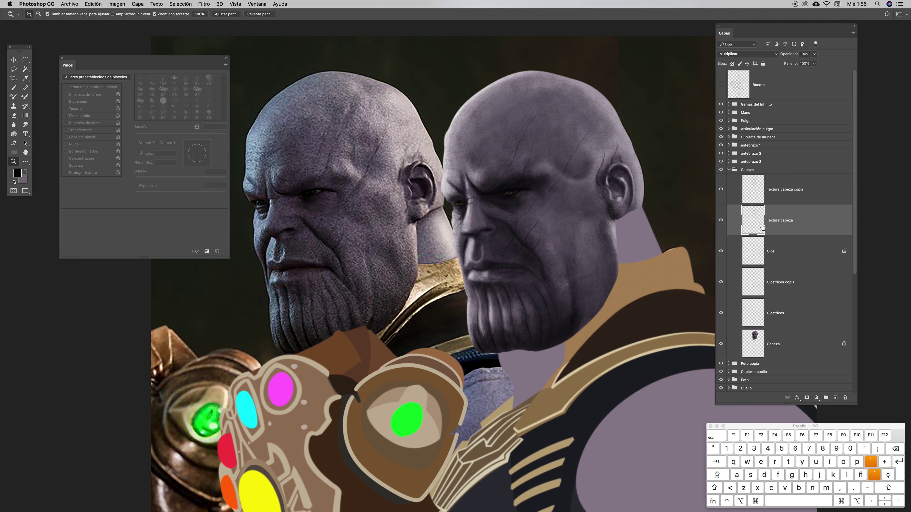
key("space")
left_click_drag(537, 263, 530, 264)
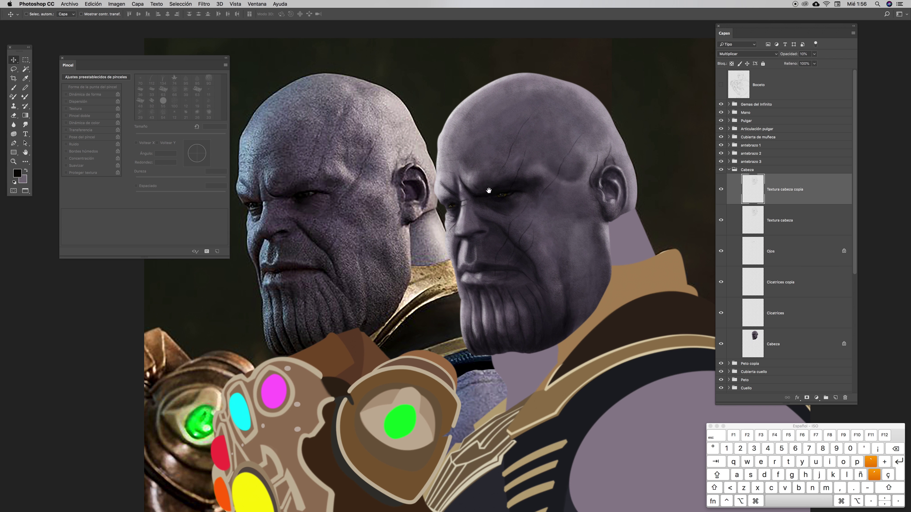
left_click_drag(551, 194, 490, 173)
key("v")
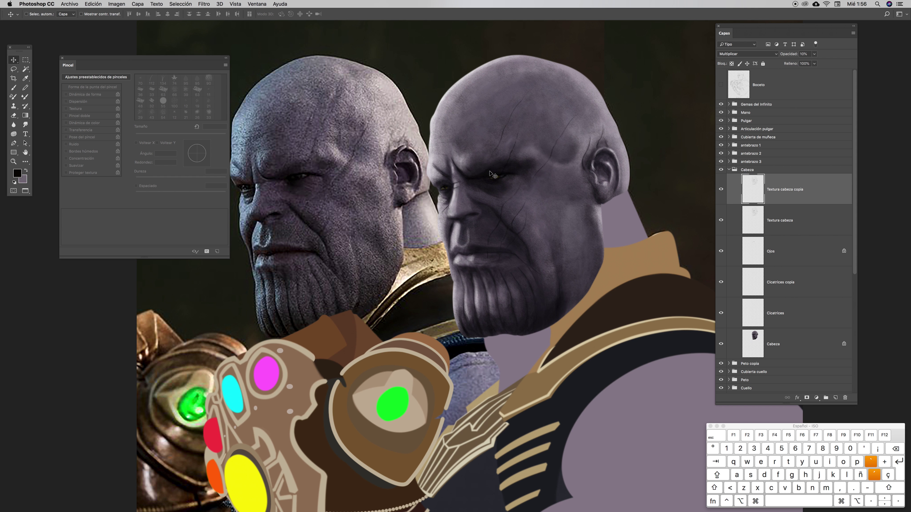
Hide the interface panels and examine the textured head beside the reference photo, both up close and within the wider illustration
key("Tab")
key("super+plus")
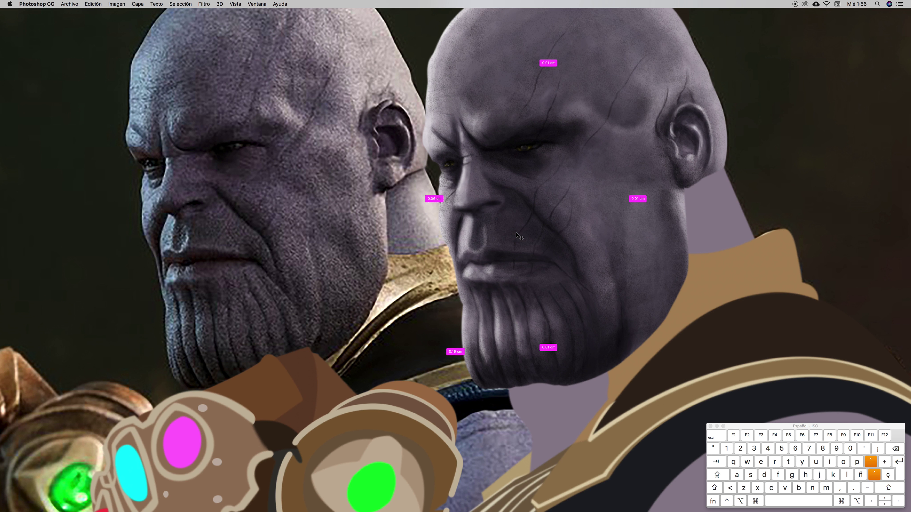
scroll(466, 180, "up", 3)
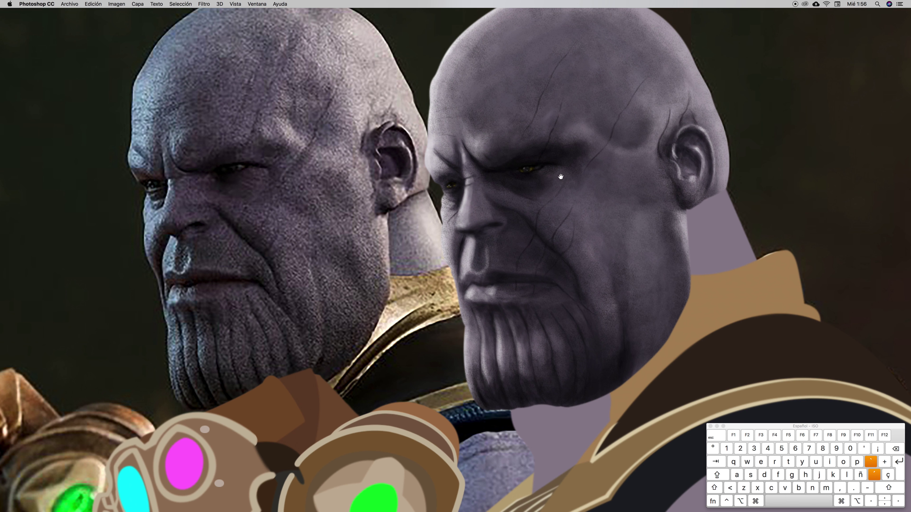
scroll(574, 185, "up", 2)
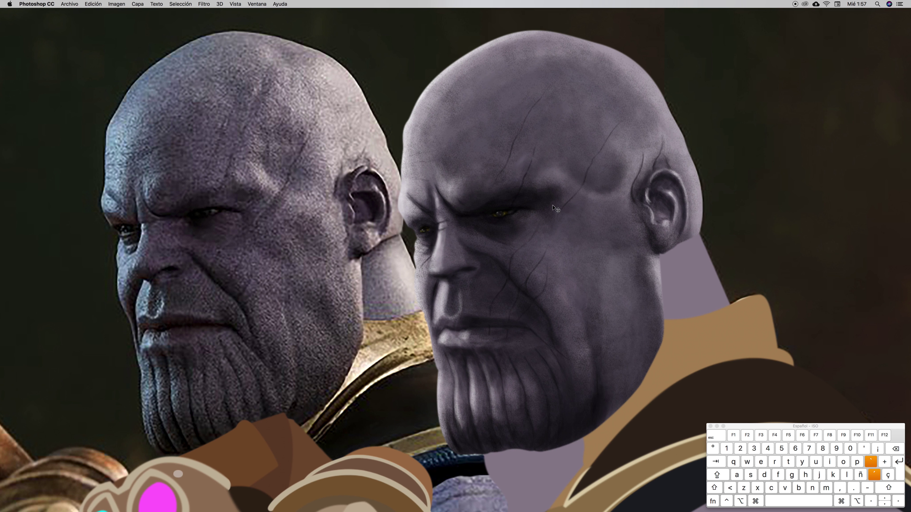
key("super+t")
key("super+0")
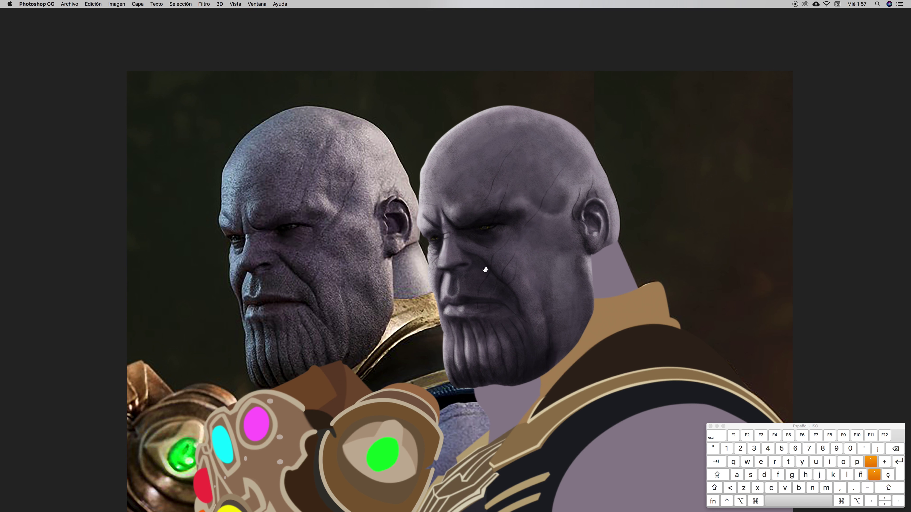
scroll(477, 233, "down", 5)
scroll(477, 234, "right", 2)
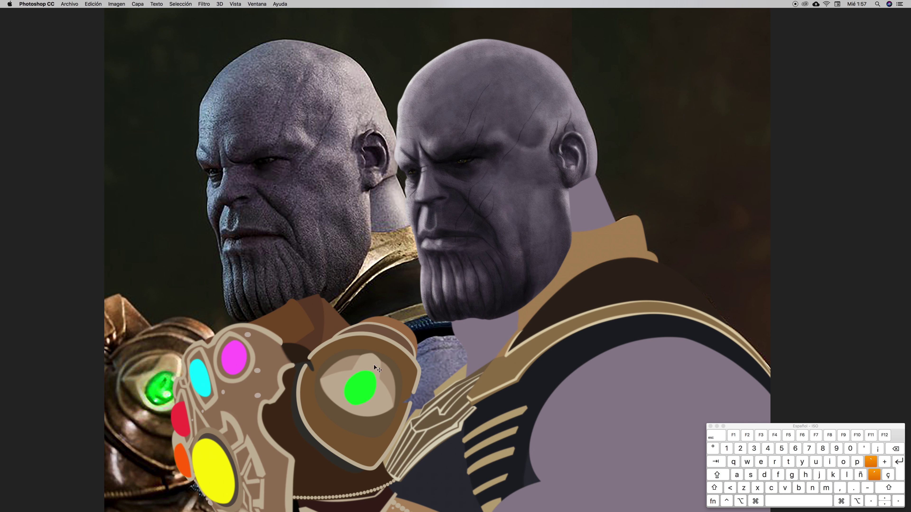
scroll(367, 360, "down", 5)
scroll(367, 360, "right", 2)
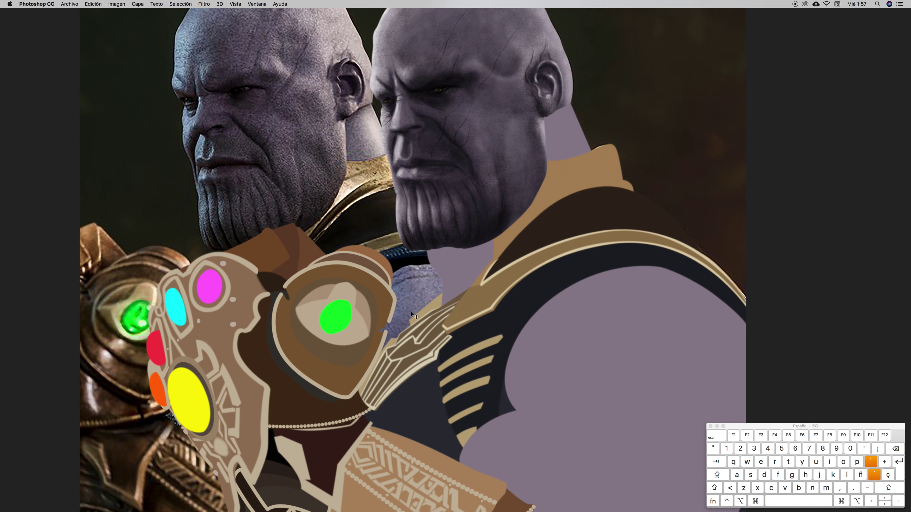
scroll(505, 166, "up", 5)
scroll(505, 166, "left", 4)
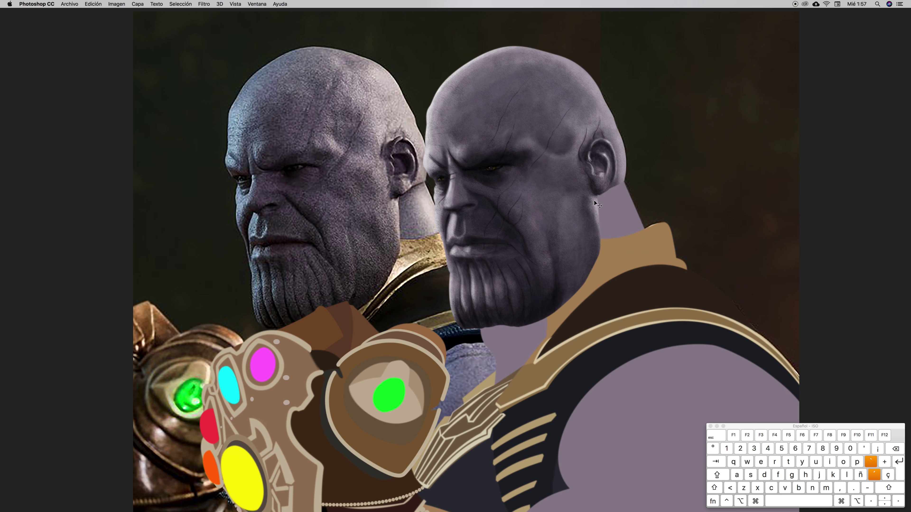
scroll(543, 179, "up", 2)
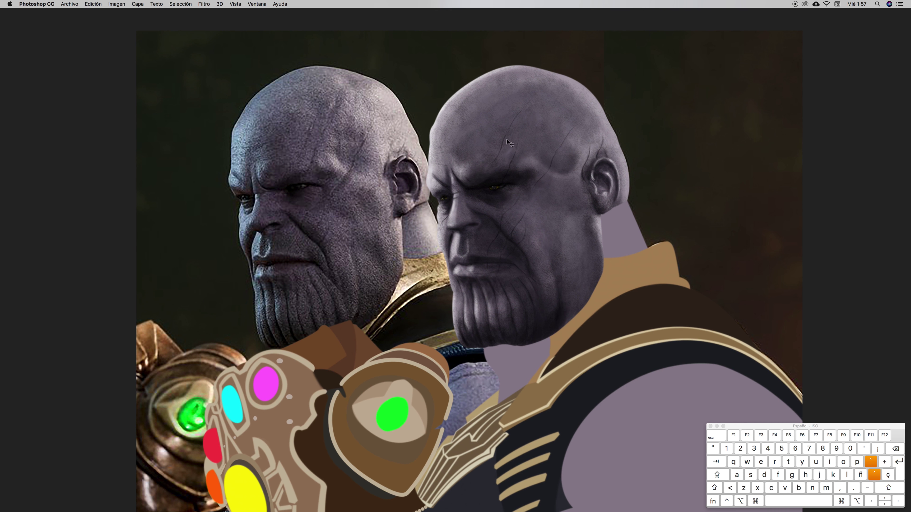
scroll(546, 189, "up", 2)
scroll(546, 189, "left", 2)
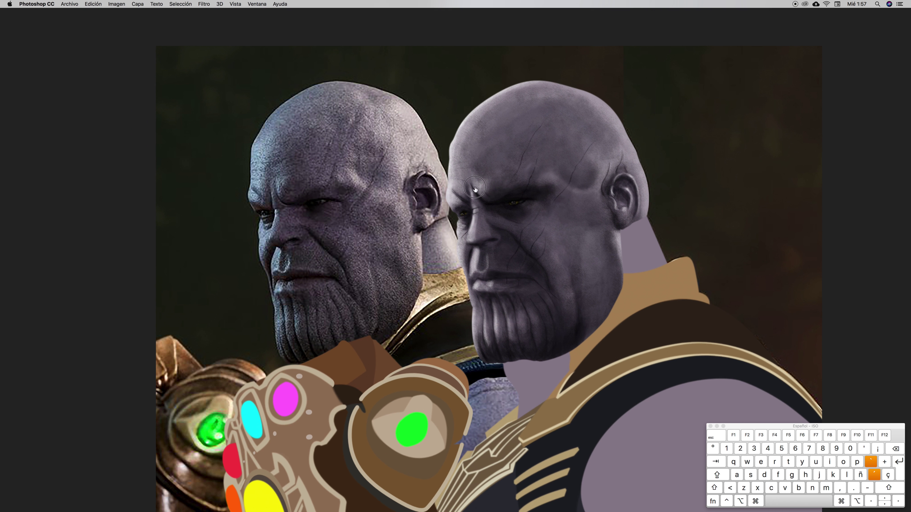
scroll(499, 139, "down", 2)
scroll(499, 138, "right", 2)
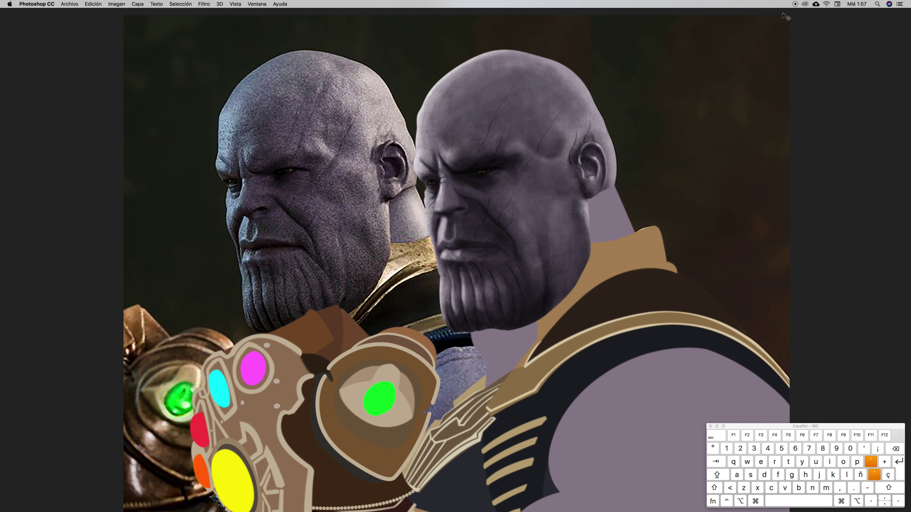